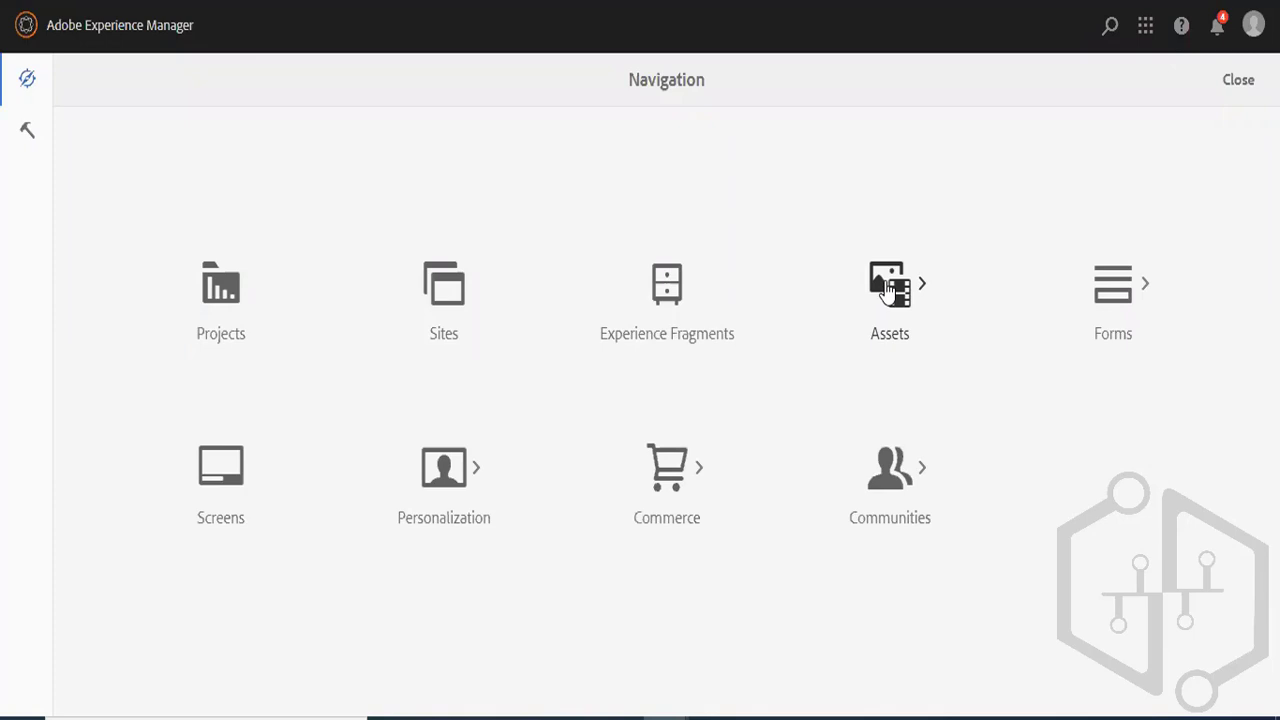
- Create a folder titled content-fragments inside the Sample Project folder of the asset files
{"action": "left_click", "coordinate": [889, 289]}
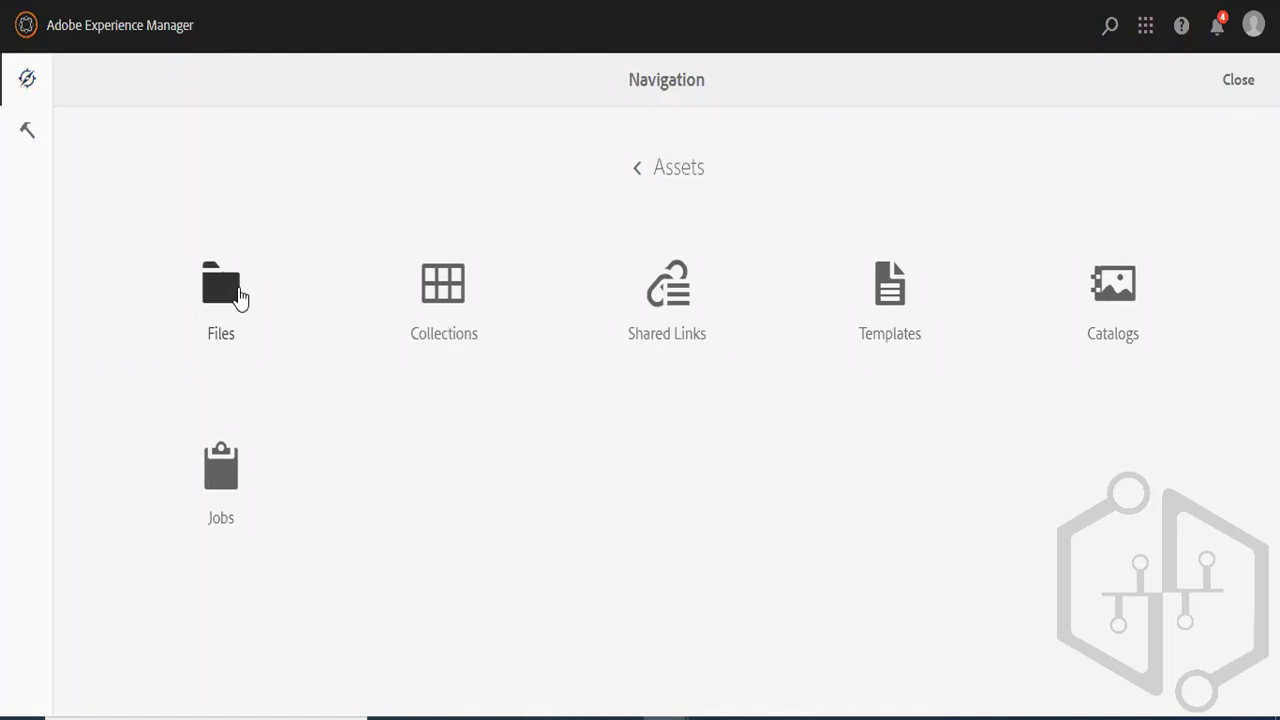
{"action": "left_click", "coordinate": [238, 297]}
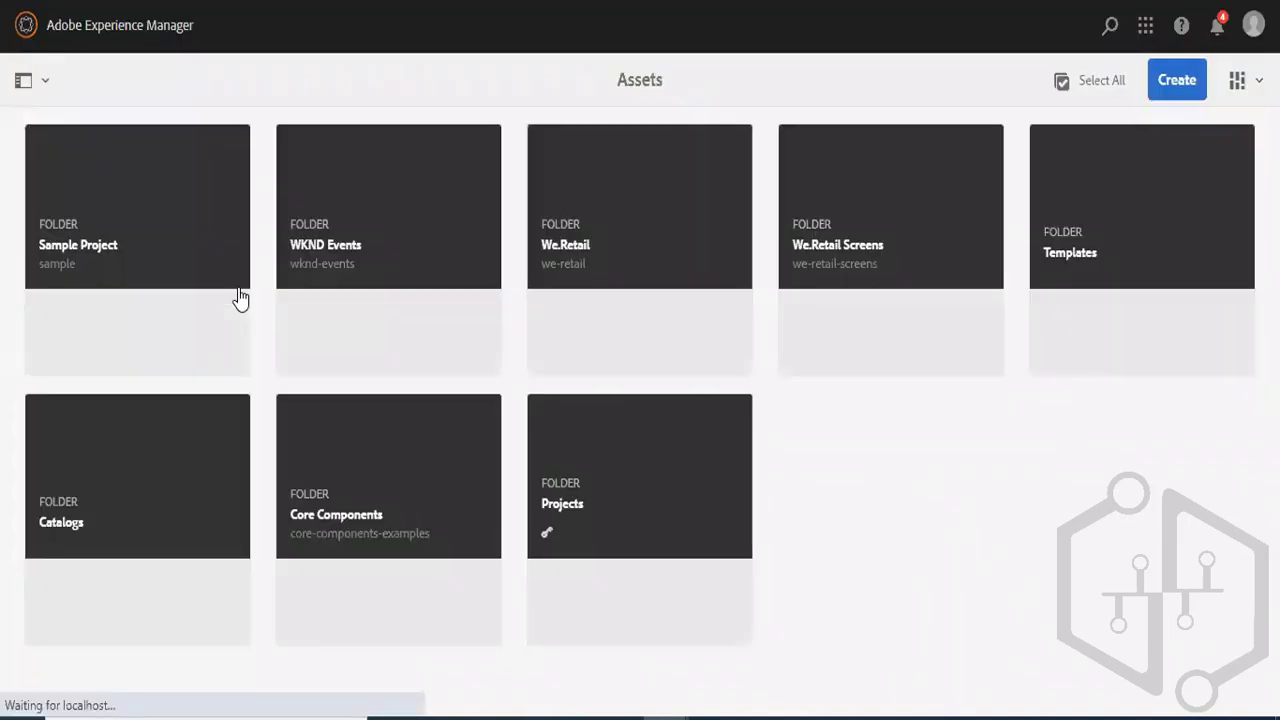
{"action": "left_click", "coordinate": [166, 232]}
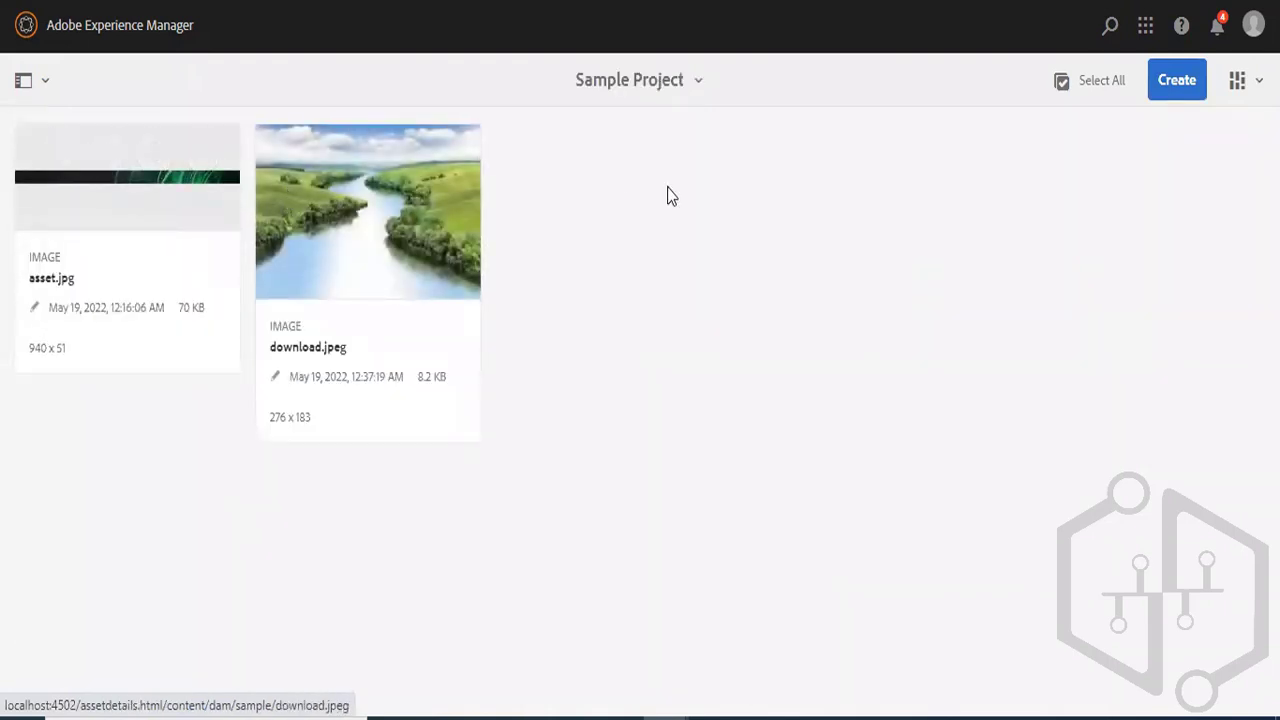
{"action": "left_click", "coordinate": [1171, 80]}
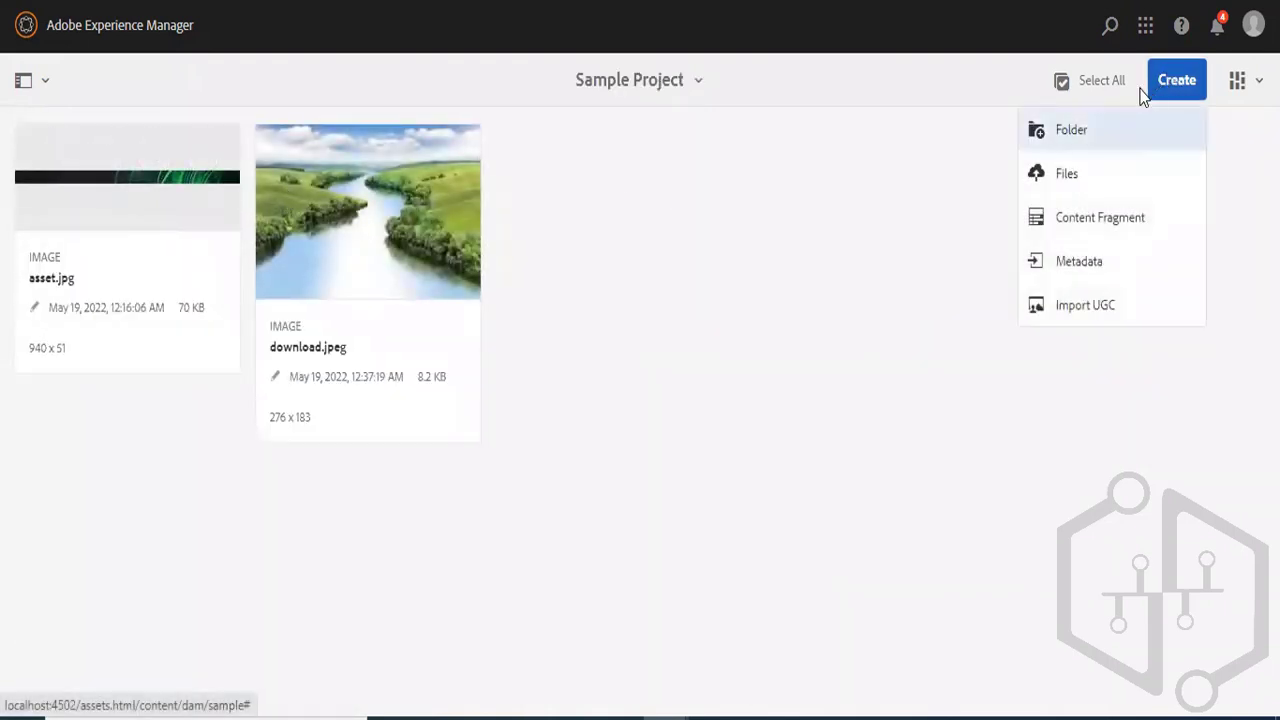
{"action": "left_click", "coordinate": [1102, 128]}
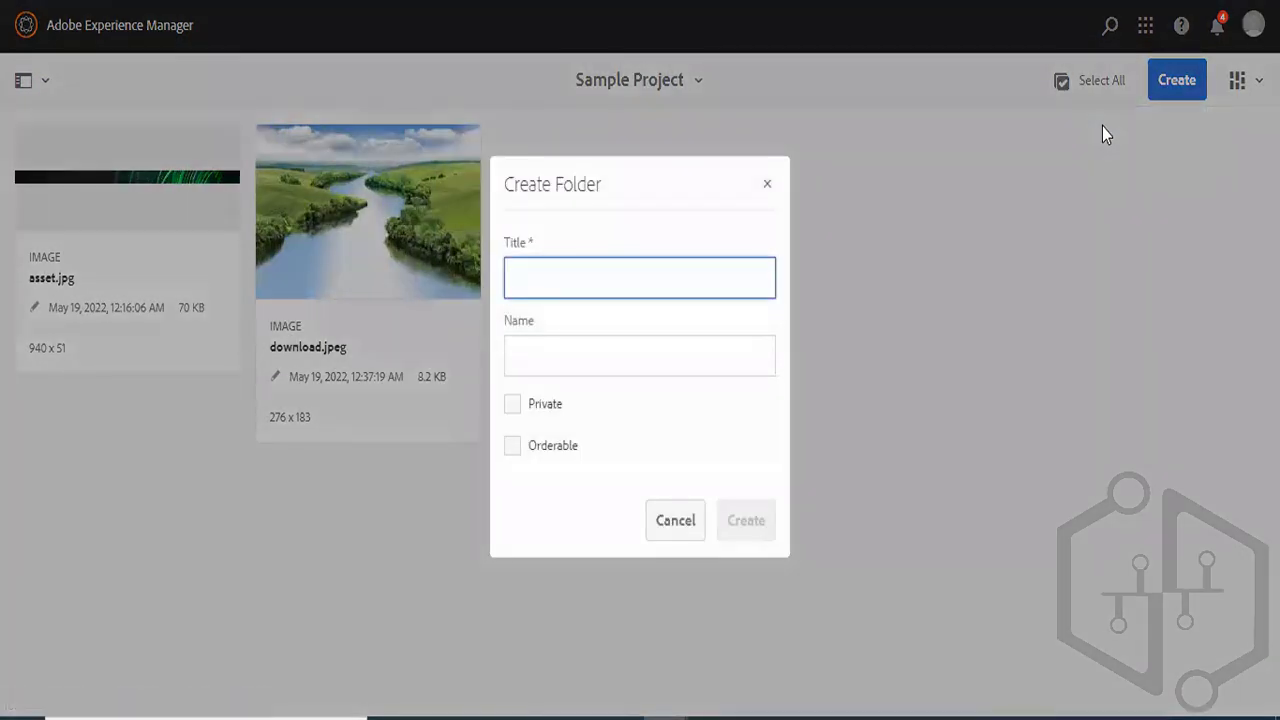
{"action": "type", "text": "content-"}
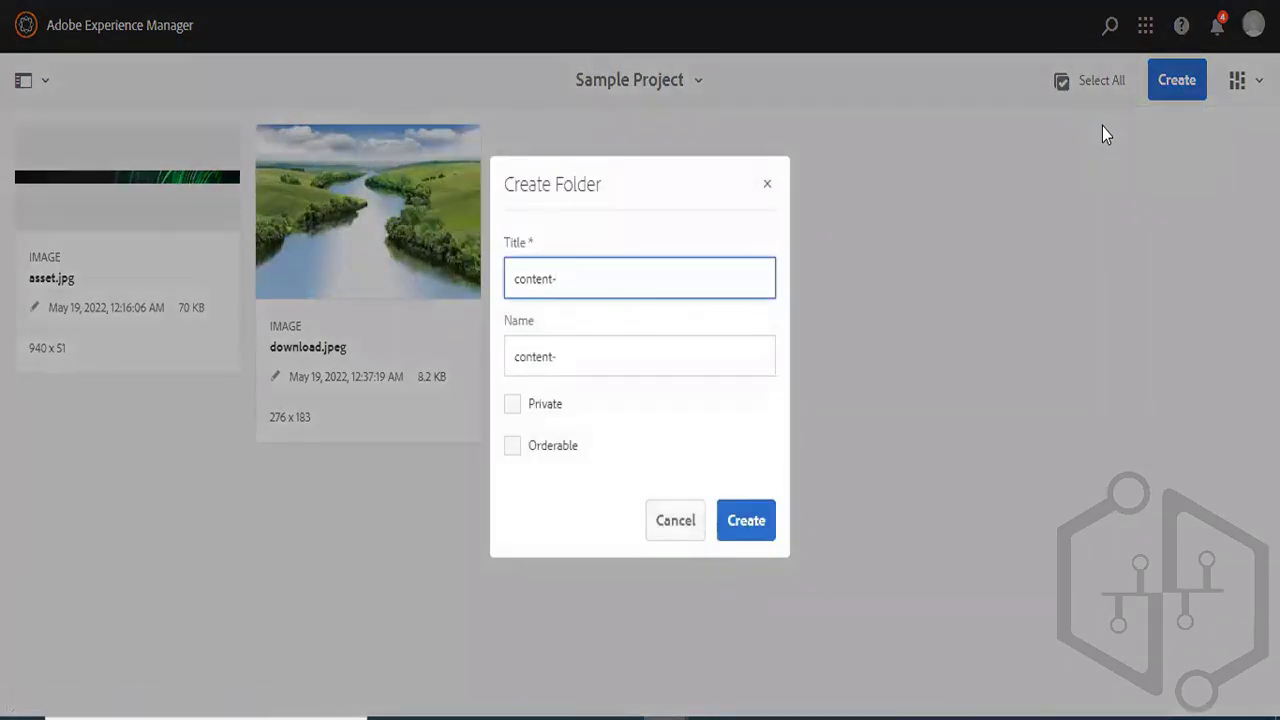
{"action": "type", "text": "fragments"}
{"action": "left_click", "coordinate": [745, 522]}
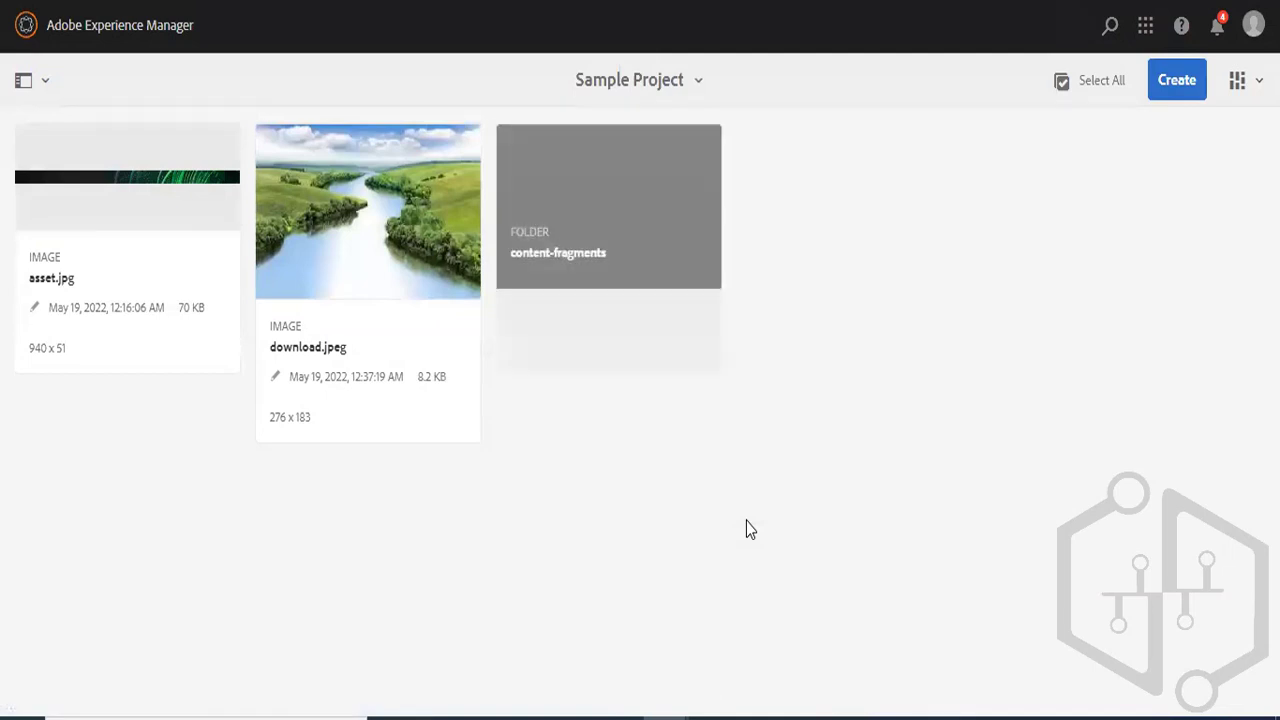
- Start a new content fragment in the content-fragments folder using the Simple Fragment template
{"action": "left_click", "coordinate": [597, 231]}
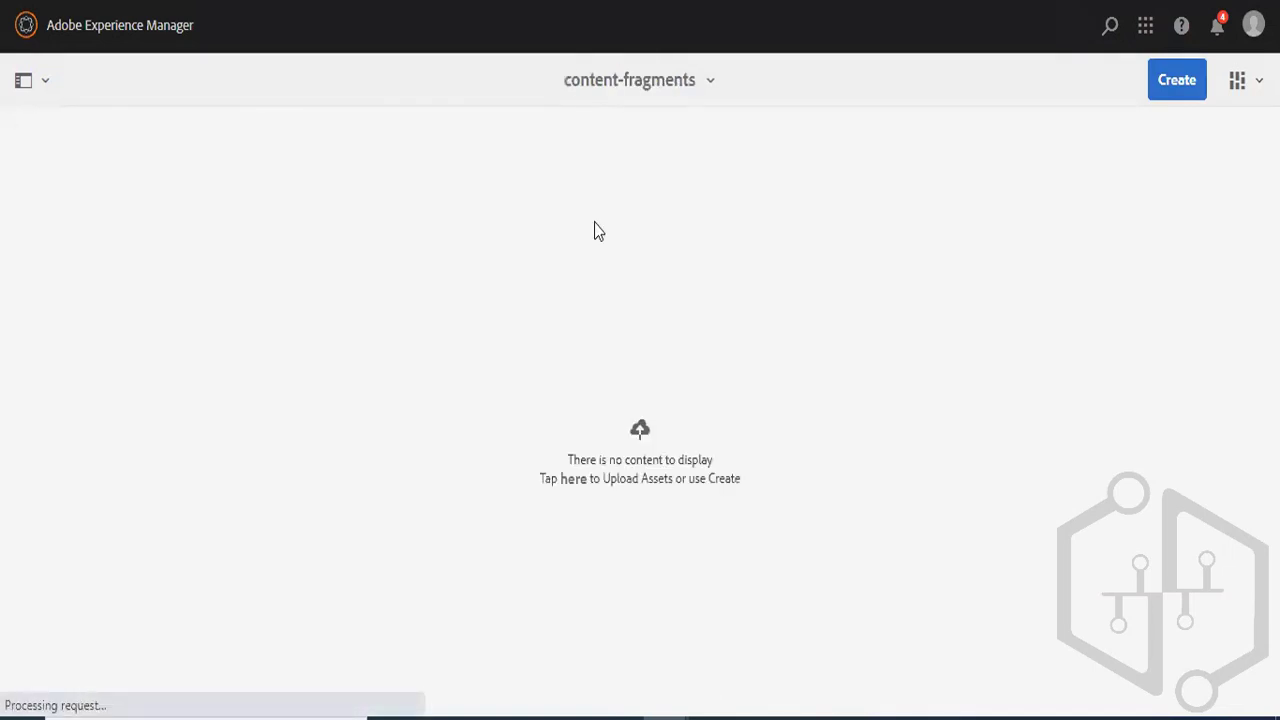
{"action": "left_click", "coordinate": [1172, 88]}
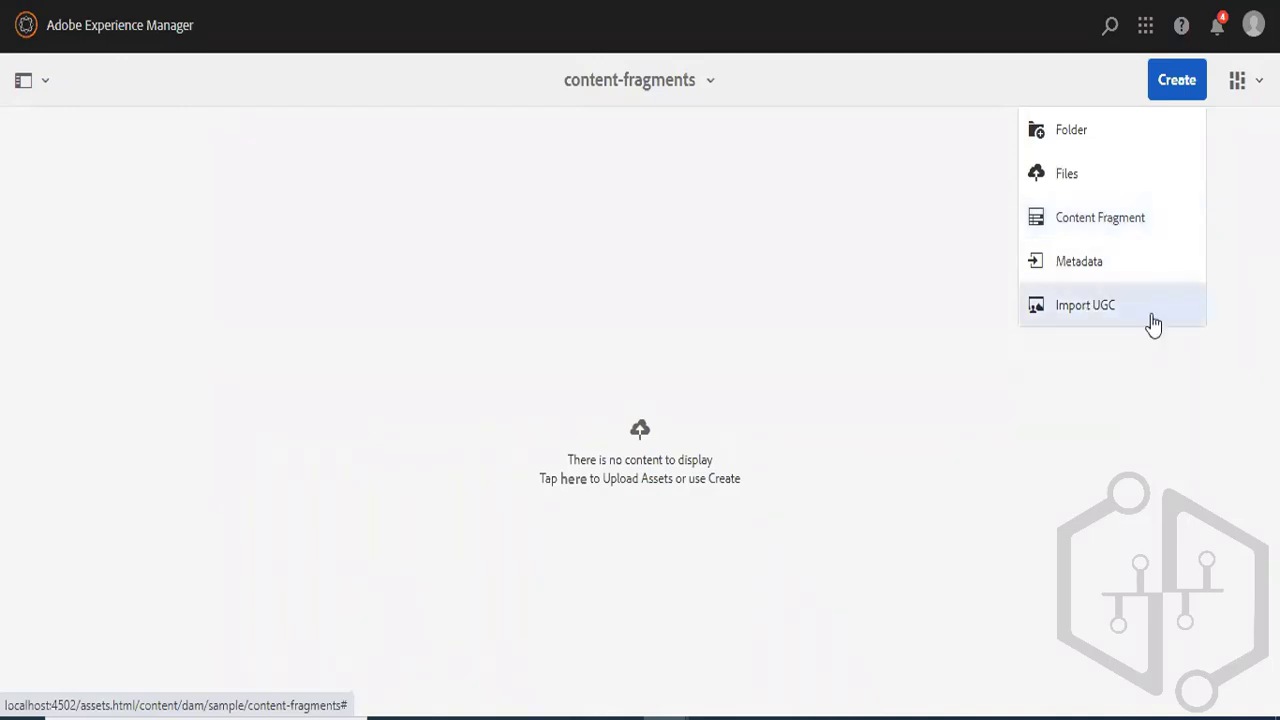
{"action": "left_click", "coordinate": [1105, 220]}
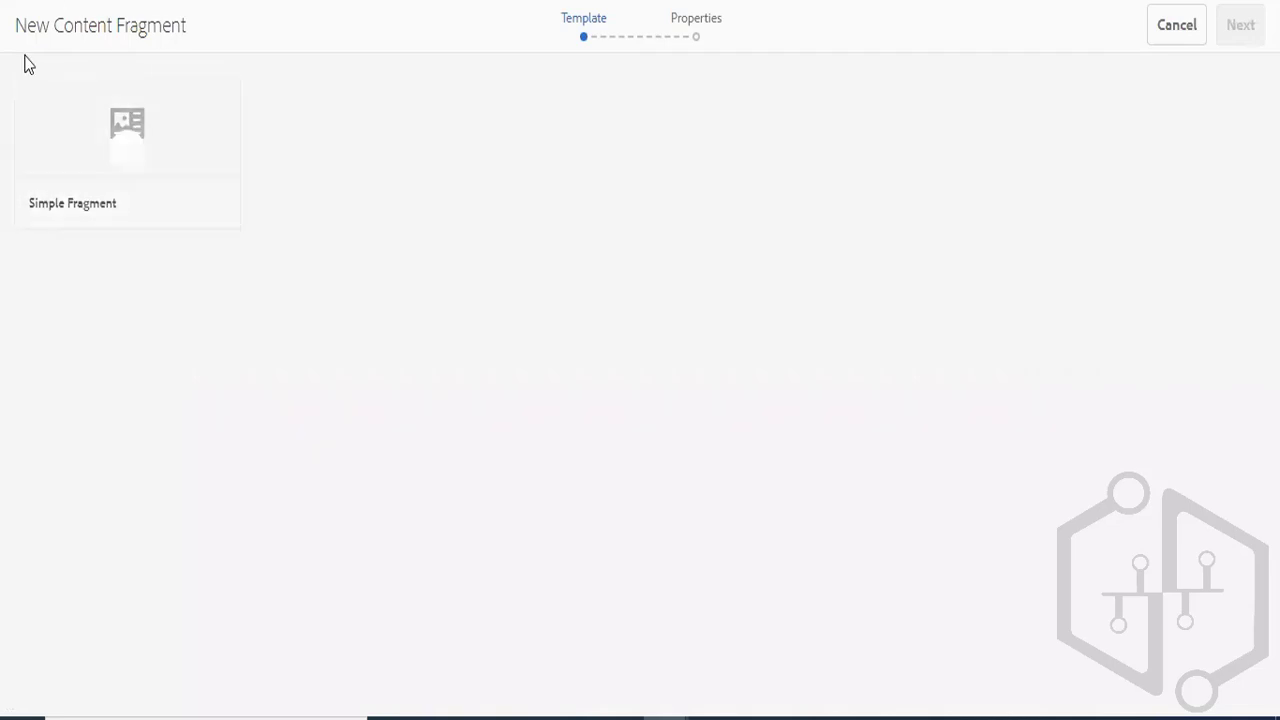
{"action": "left_click", "coordinate": [126, 163]}
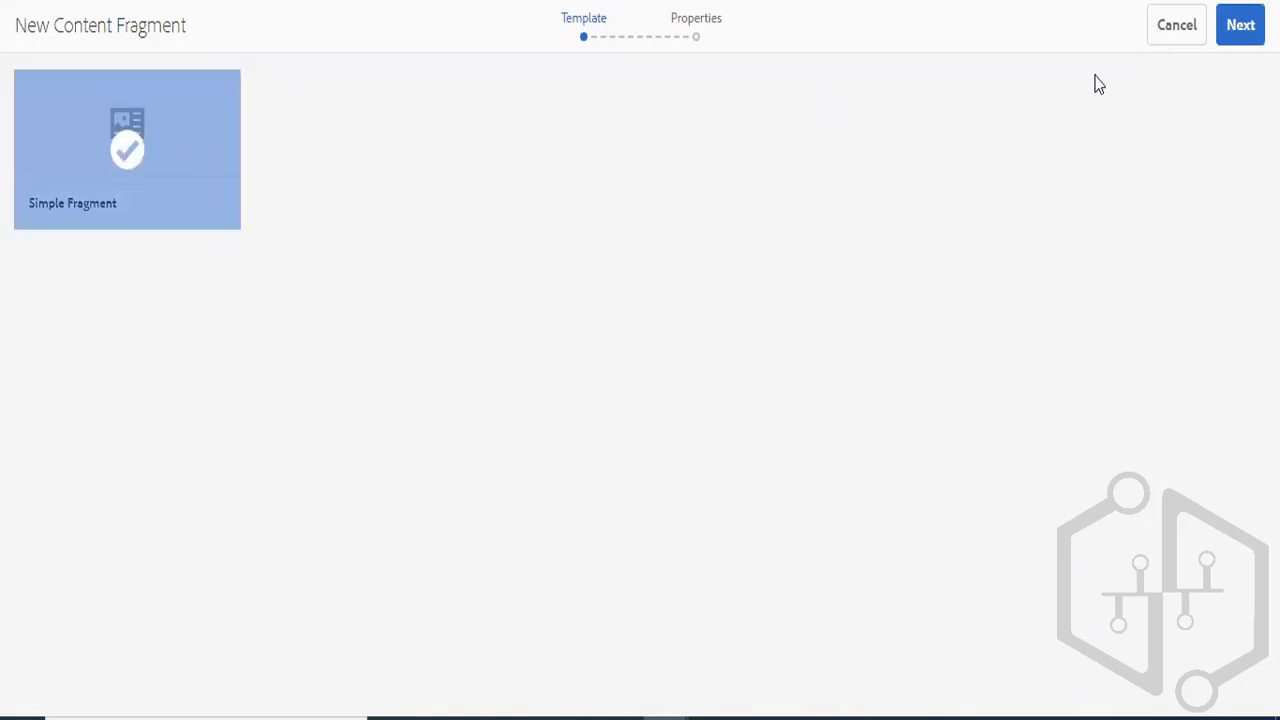
{"action": "left_click", "coordinate": [1240, 33]}
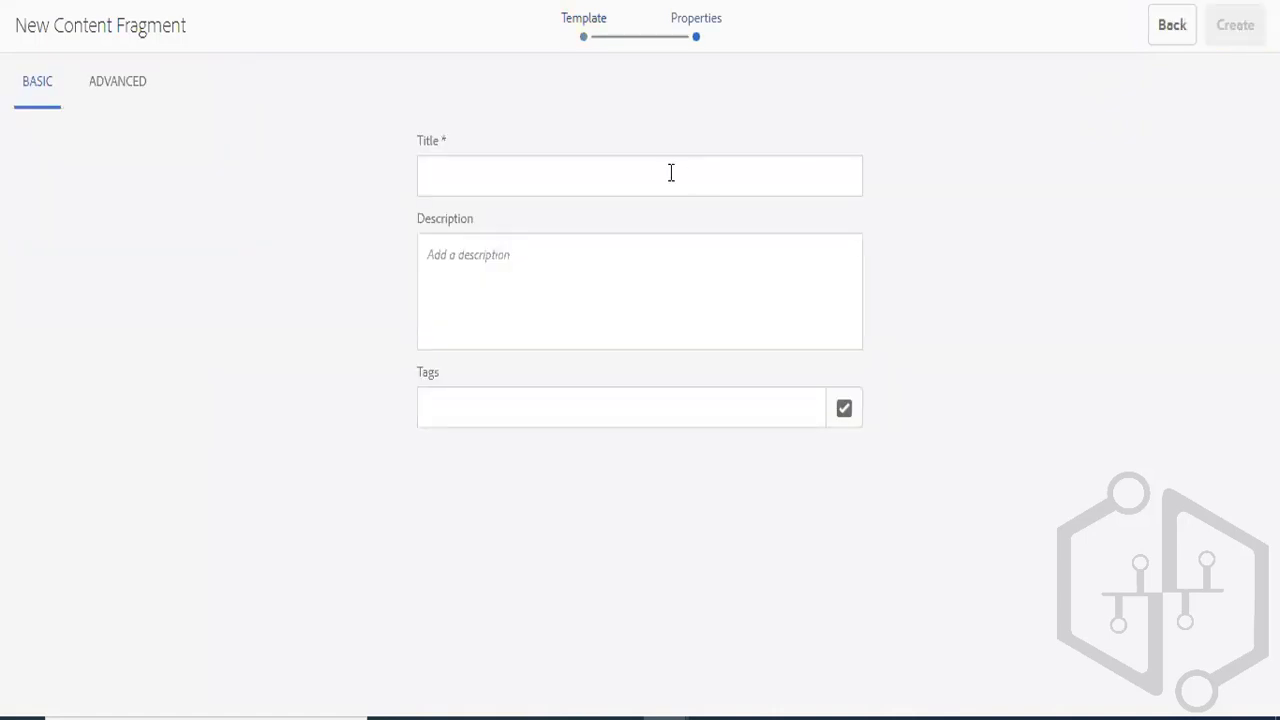
- Title the fragment FirstContentFragment, create it and open it for editing
{"action": "left_click", "coordinate": [596, 177]}
{"action": "type", "text": "F"}
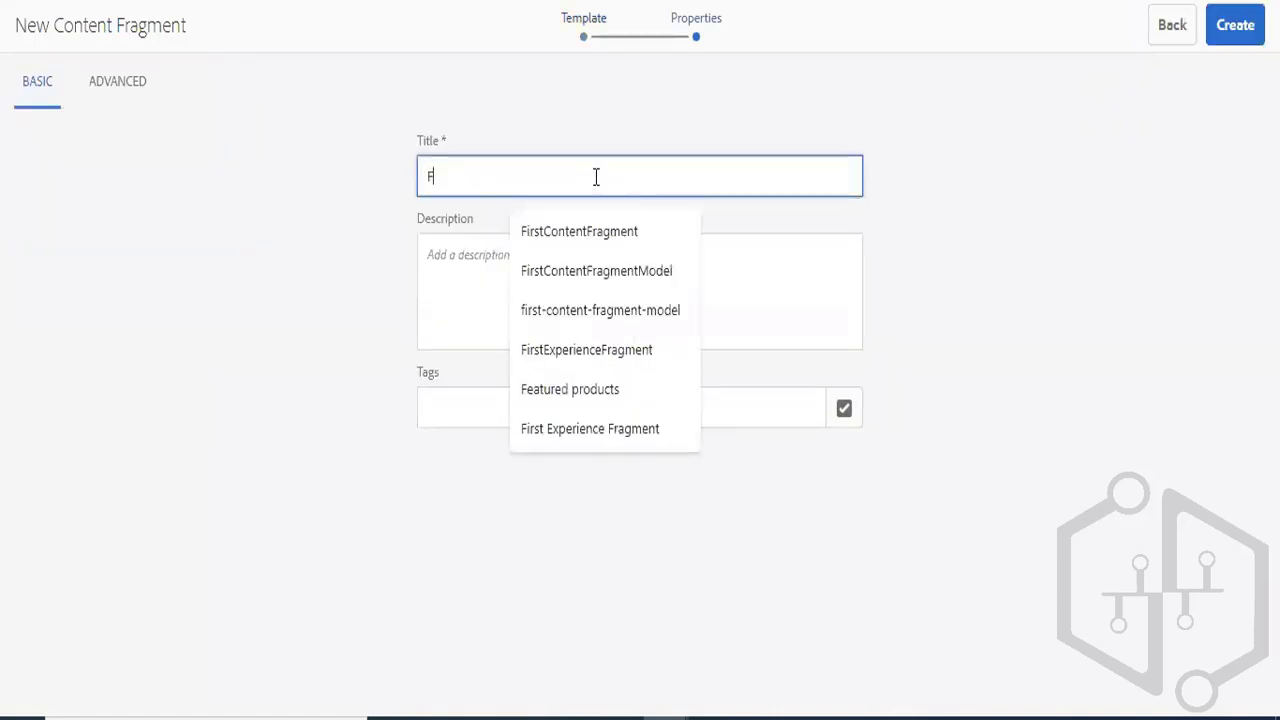
{"action": "type", "text": "irst"}
{"action": "left_click", "coordinate": [589, 232]}
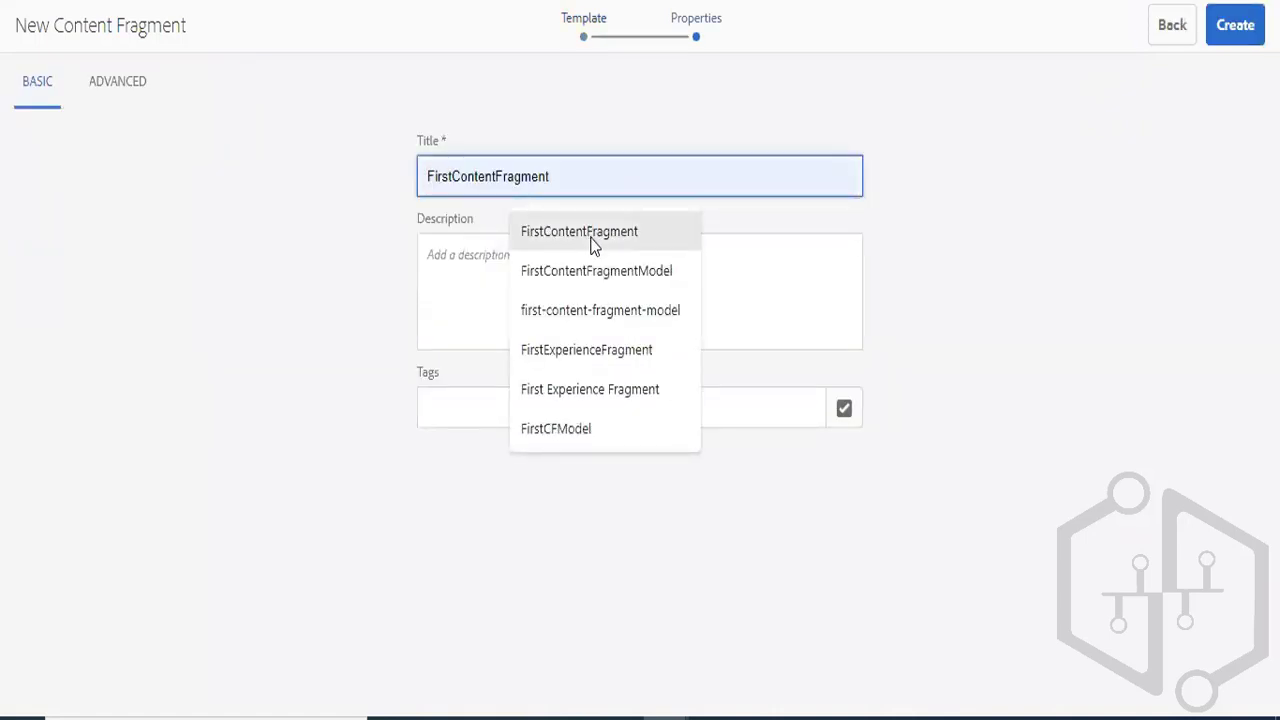
{"action": "left_click", "coordinate": [1222, 30]}
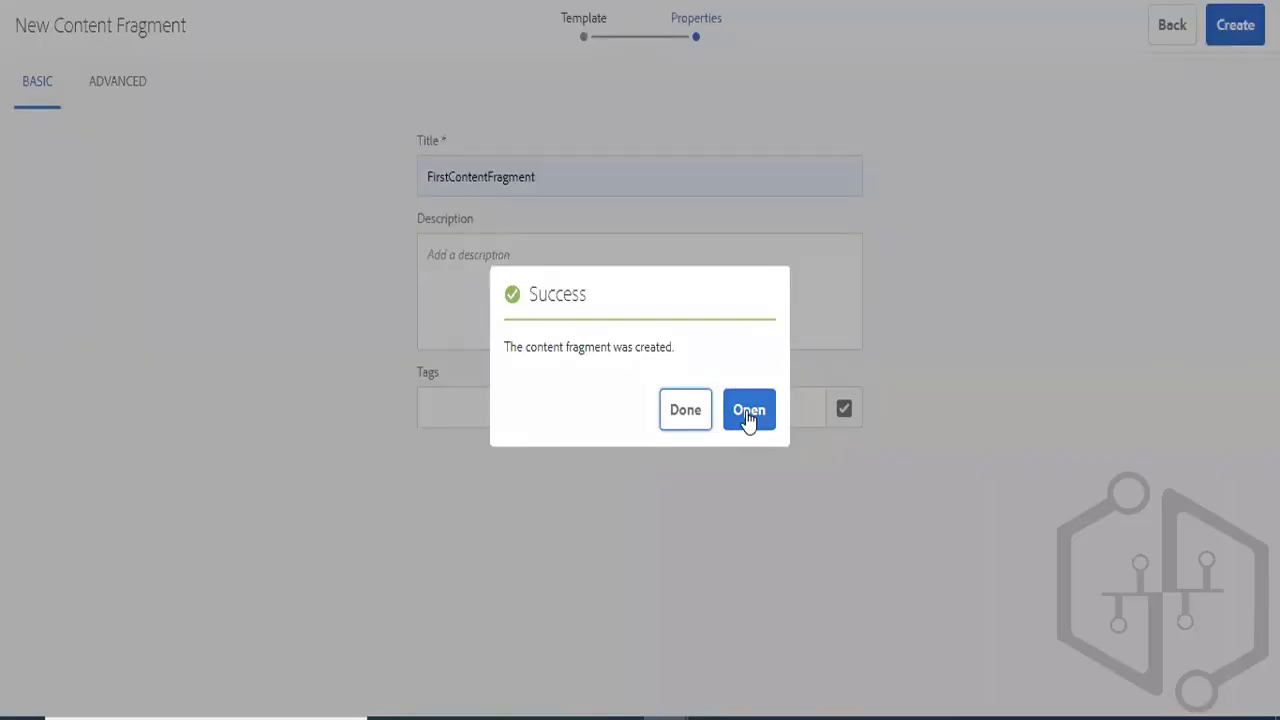
{"action": "left_click", "coordinate": [747, 413]}
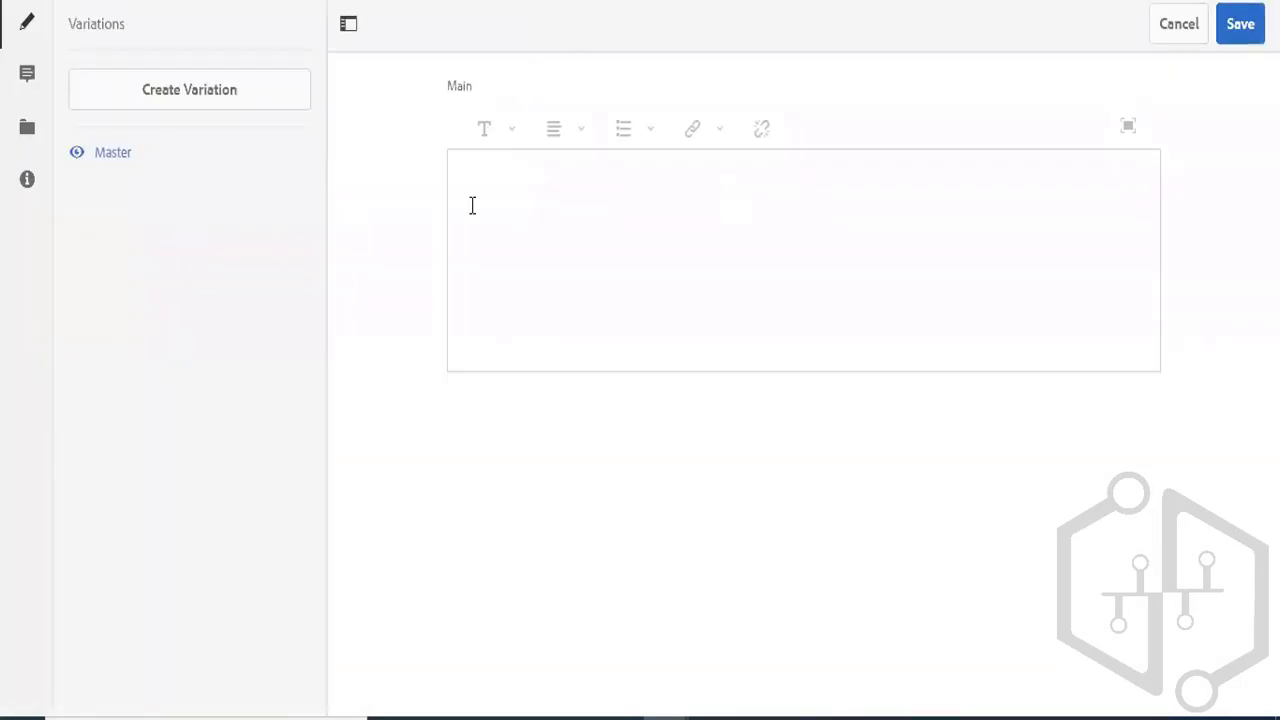
- Enter the text "First CF Content ." in the fragment's Main field and save the fragment
{"action": "left_click", "coordinate": [562, 209]}
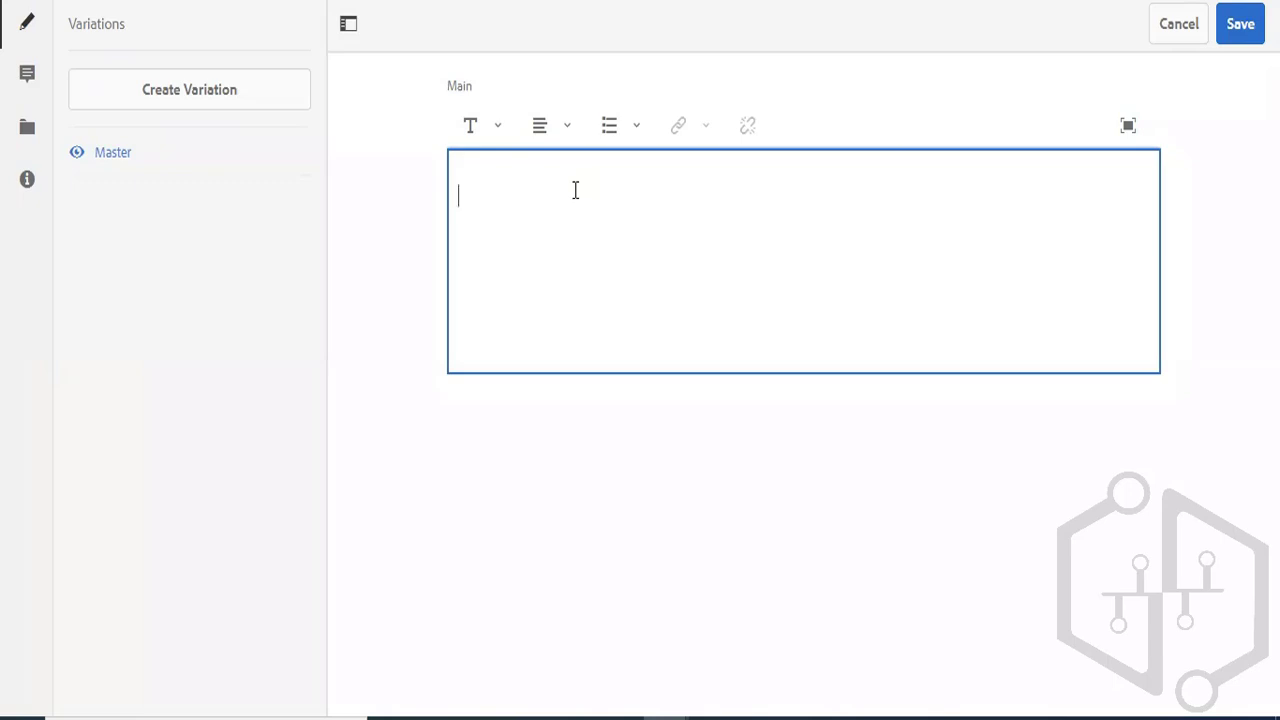
{"action": "type", "text": "First CF Content"}
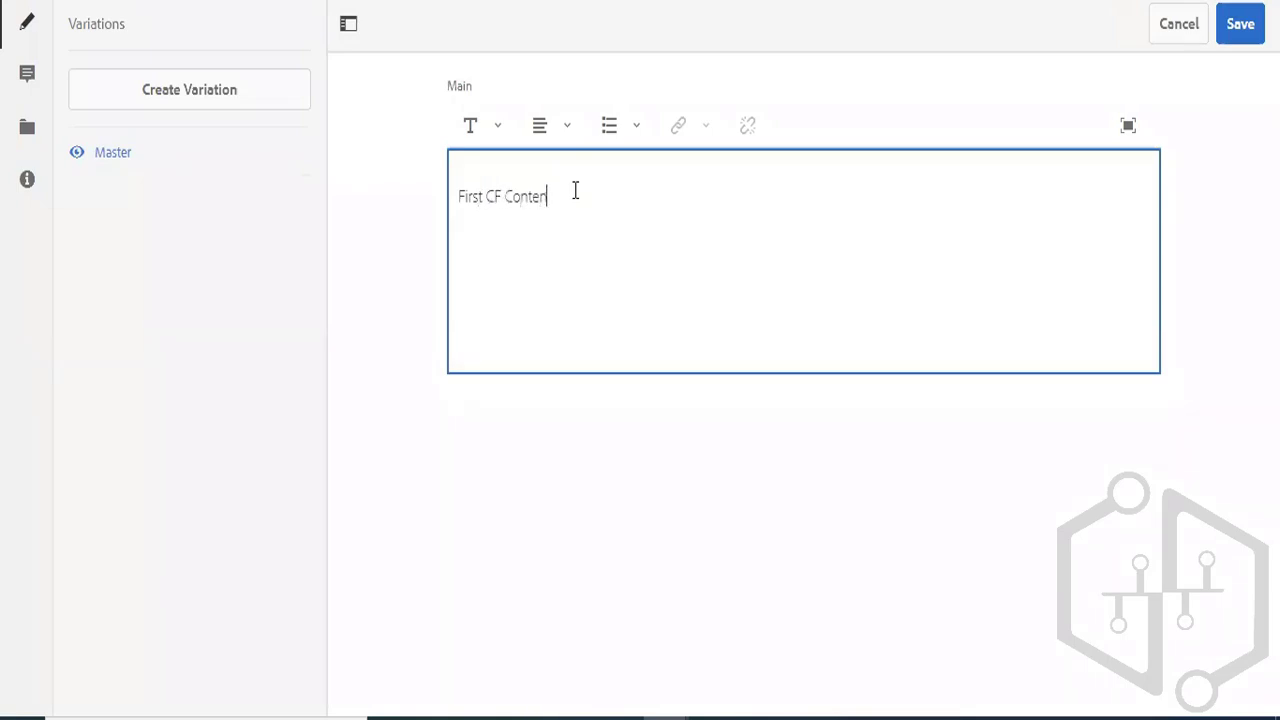
{"action": "type", "text": " ."}
{"action": "left_click", "coordinate": [1231, 30]}
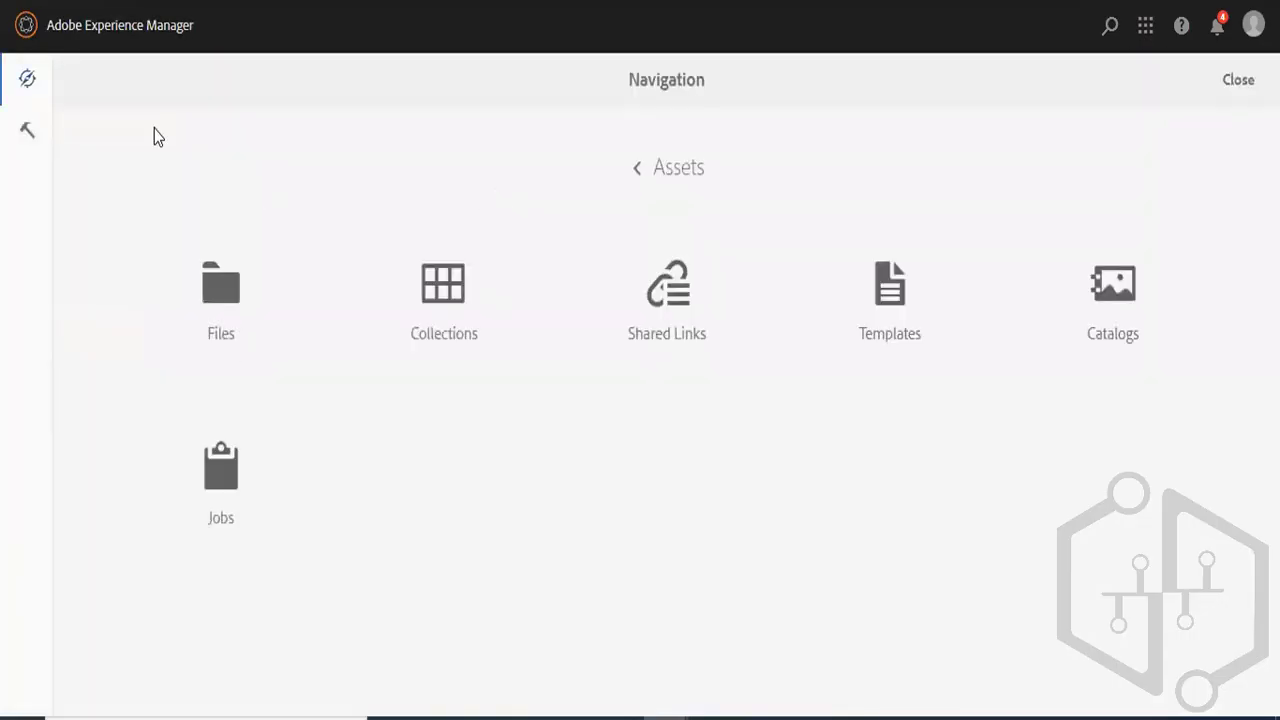
- Start a new page from the Content Page template under Sample Project > us > en in Sites
{"action": "left_click", "coordinate": [30, 32]}
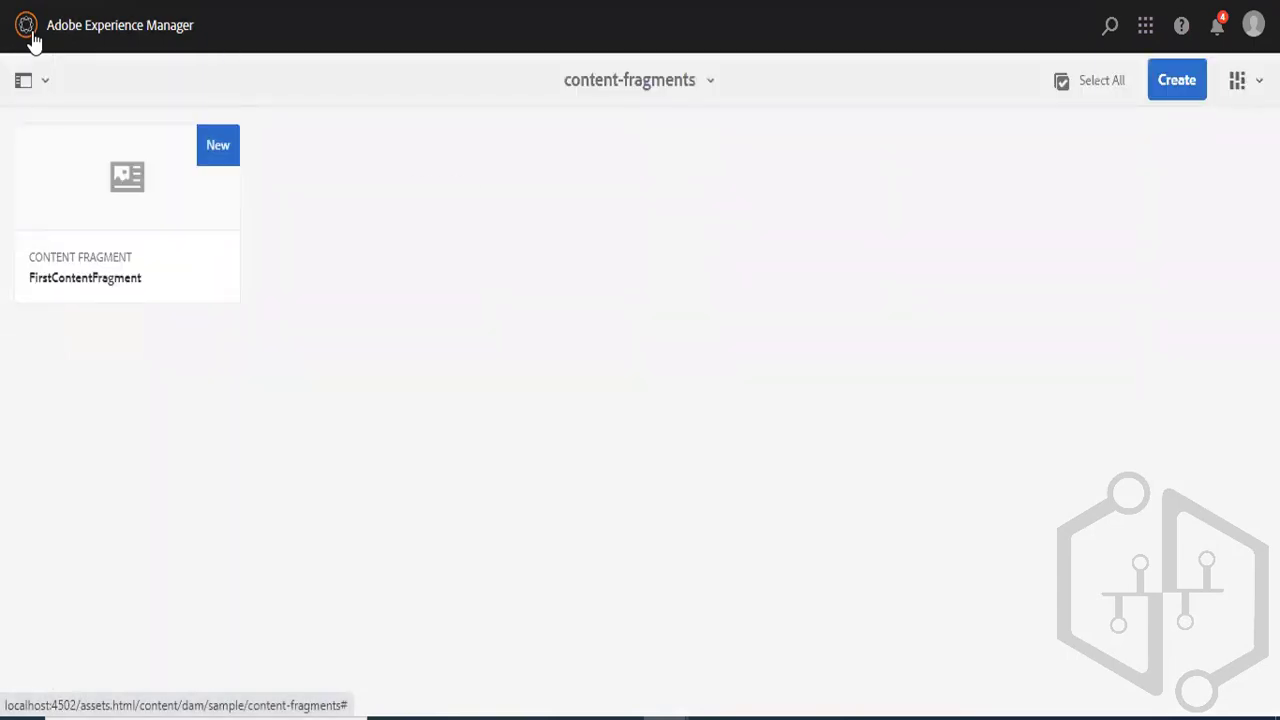
{"action": "left_click", "coordinate": [31, 34]}
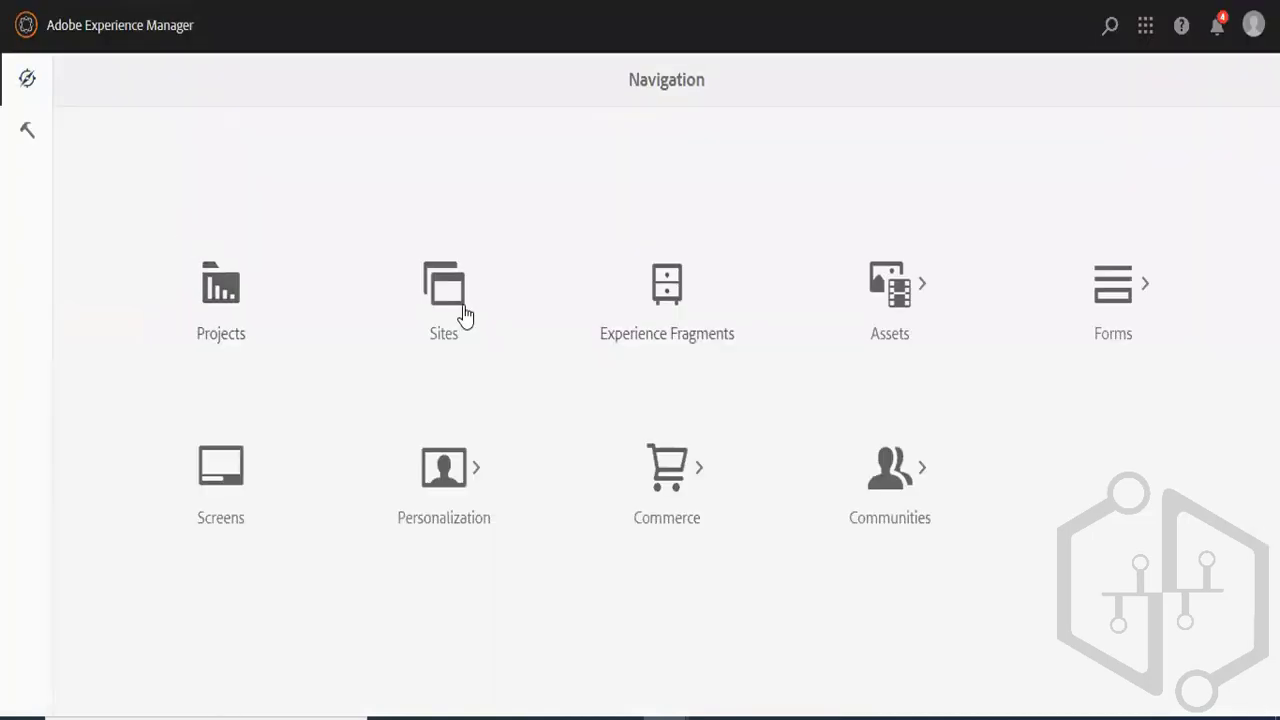
{"action": "left_click", "coordinate": [463, 308]}
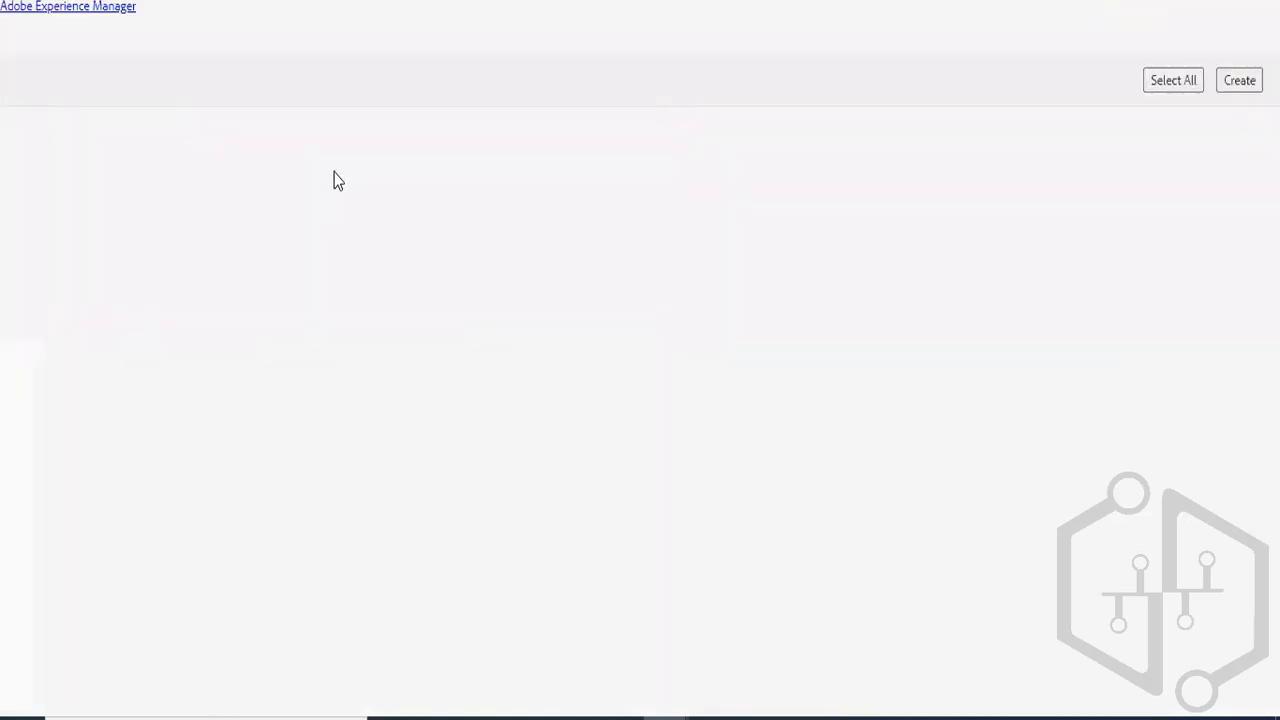
{"action": "left_click", "coordinate": [175, 456]}
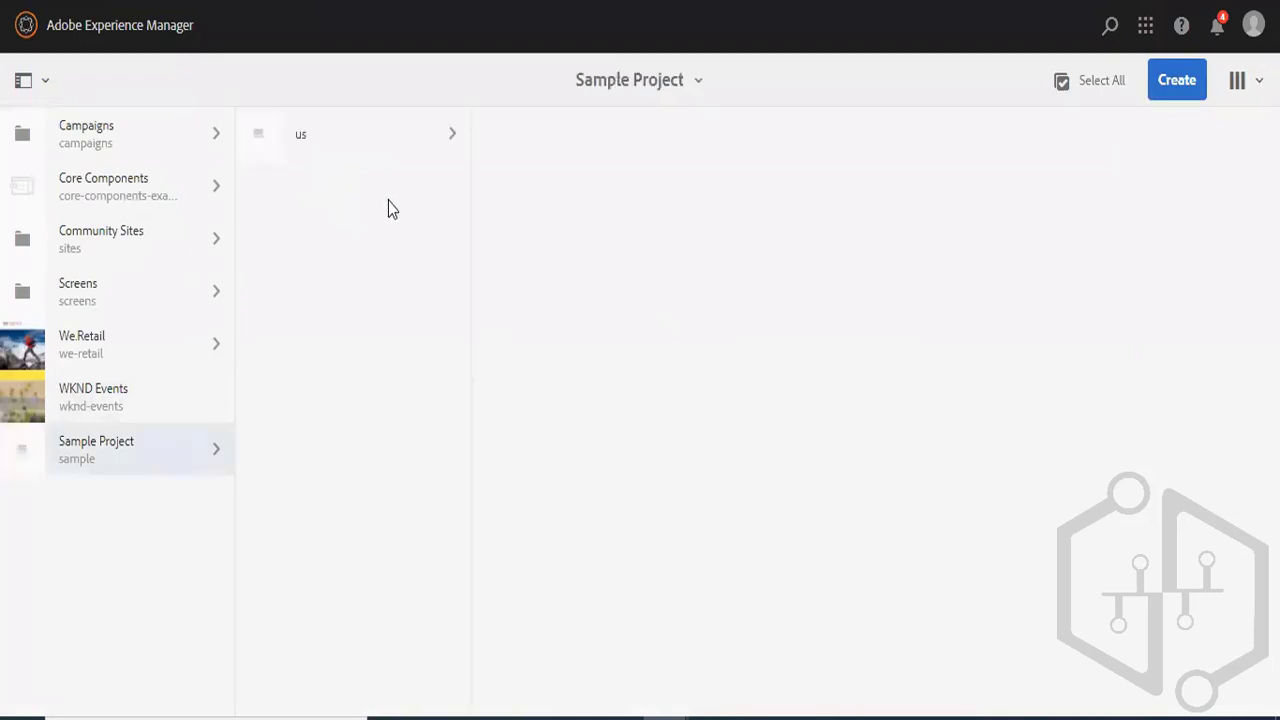
{"action": "left_click", "coordinate": [394, 145]}
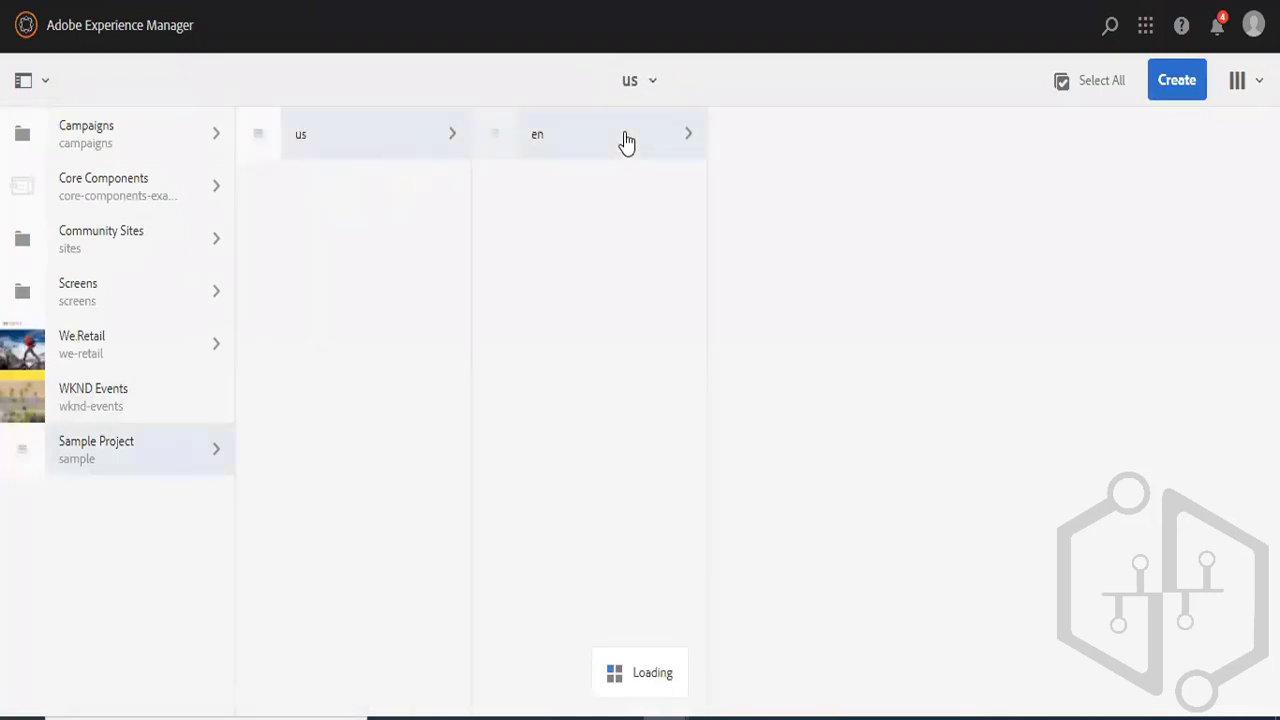
{"action": "left_click", "coordinate": [626, 143]}
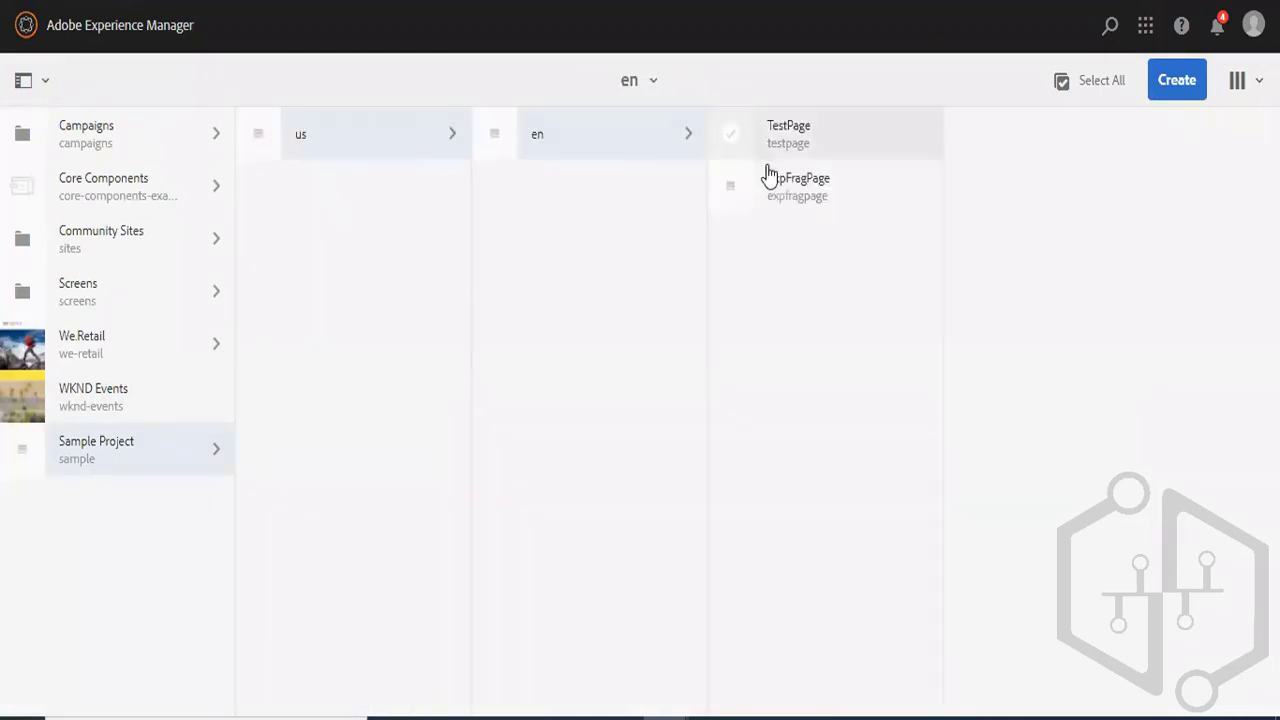
{"action": "left_click", "coordinate": [1168, 88]}
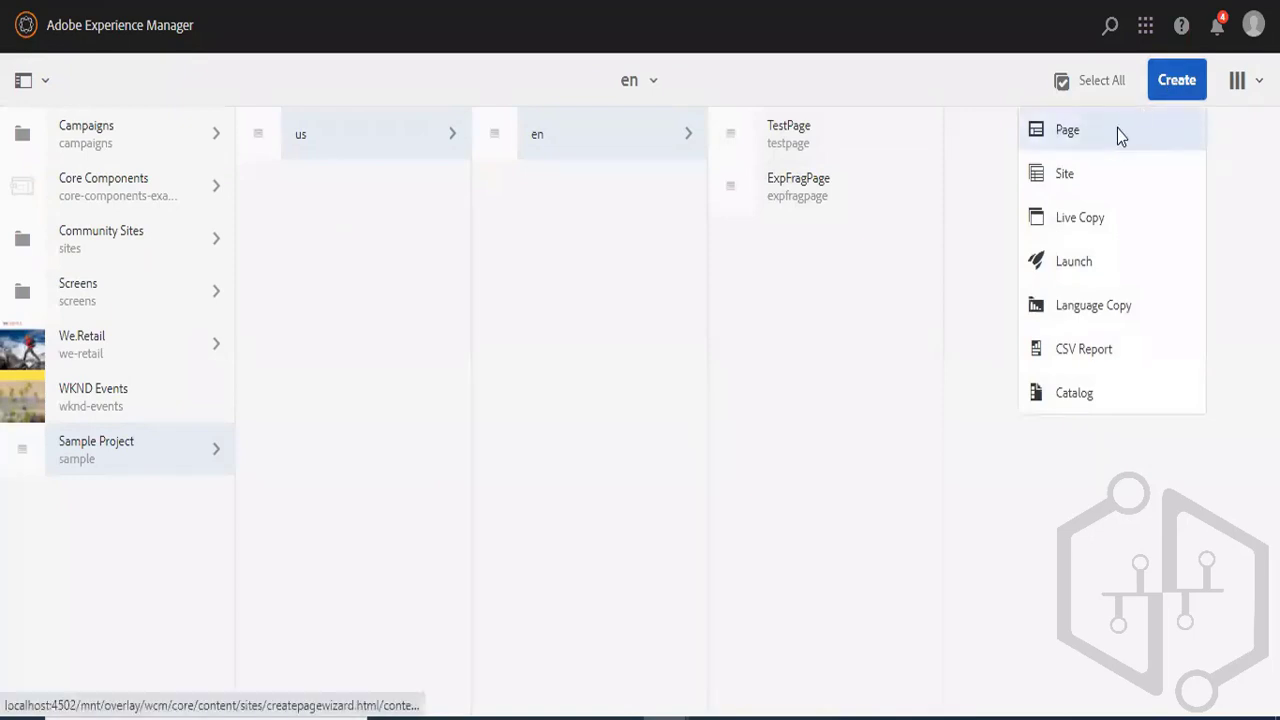
{"action": "left_click", "coordinate": [1117, 128]}
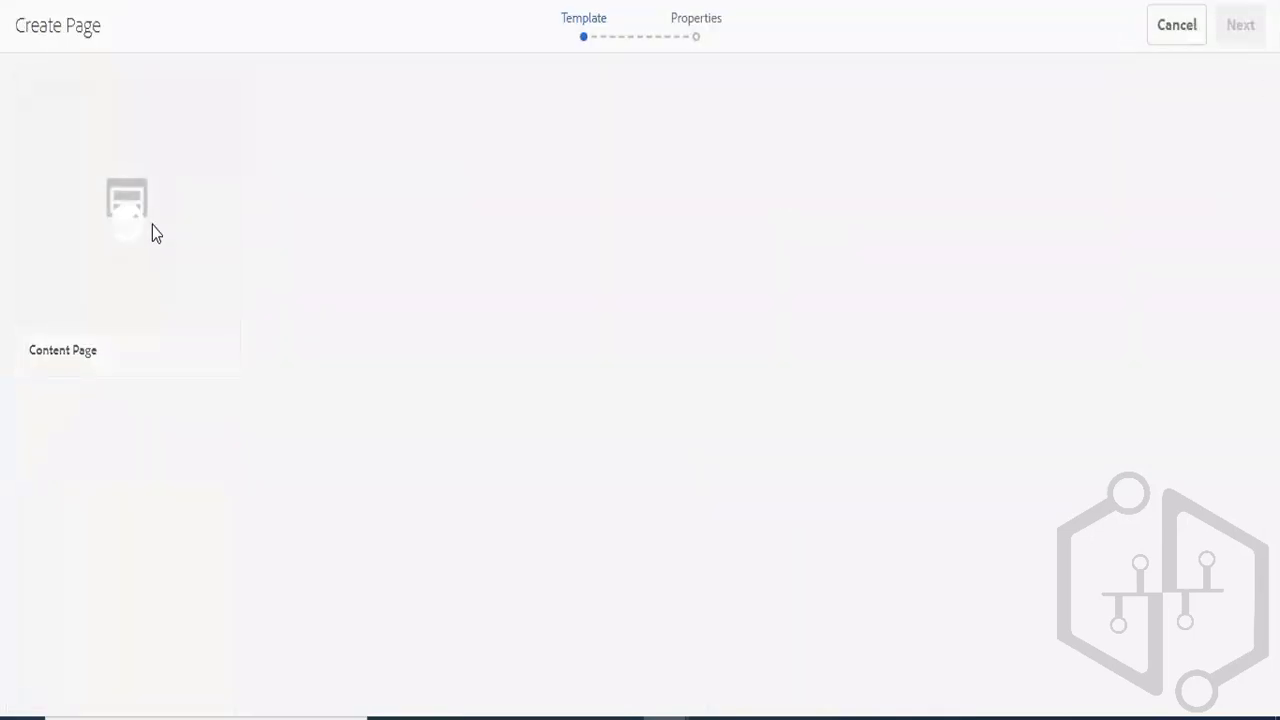
{"action": "left_click", "coordinate": [152, 225]}
{"action": "left_click", "coordinate": [1232, 32]}
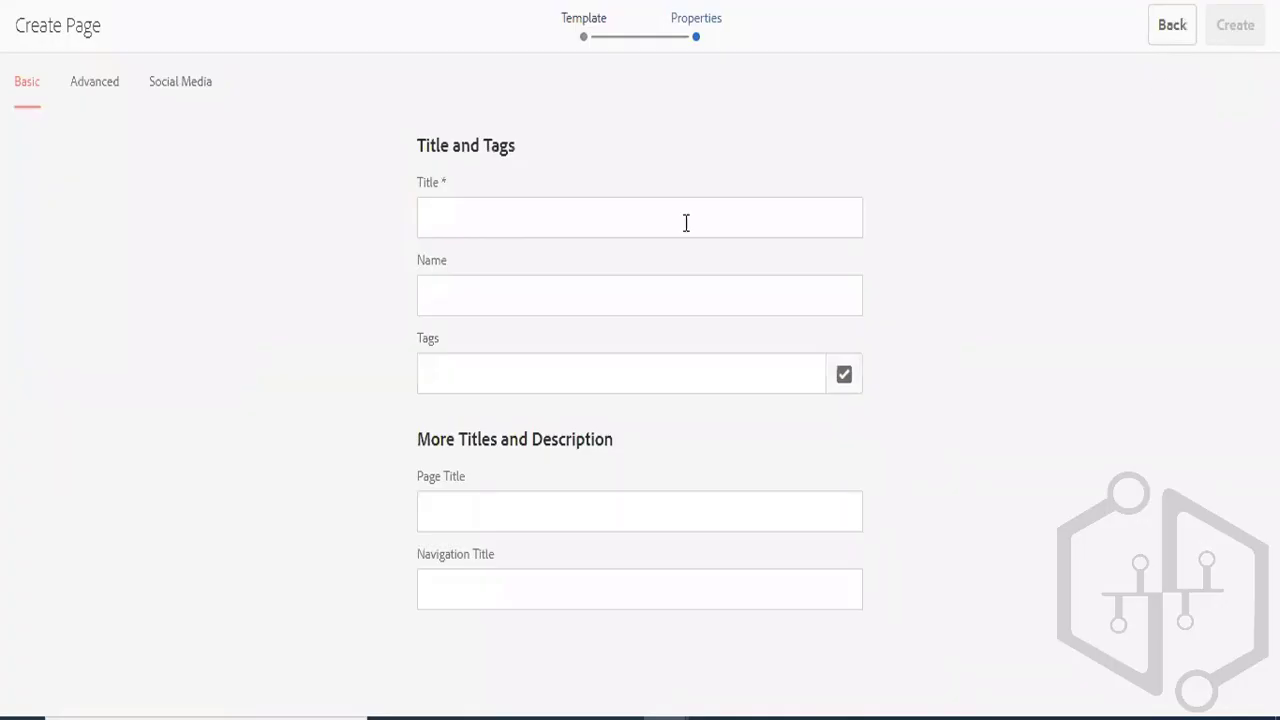
- Title the page ContentFragPage, create it and open it in the page editor
{"action": "left_click", "coordinate": [600, 220]}
{"action": "type", "text": "Co"}
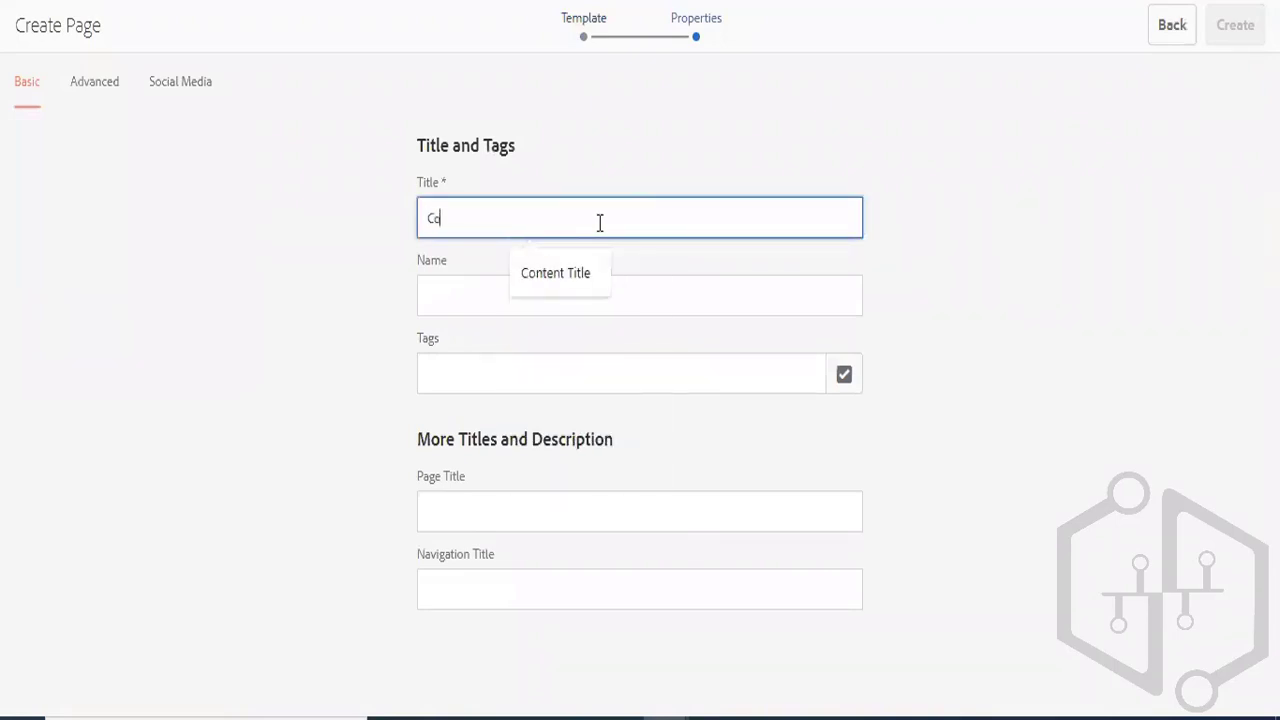
{"action": "type", "text": "n"}
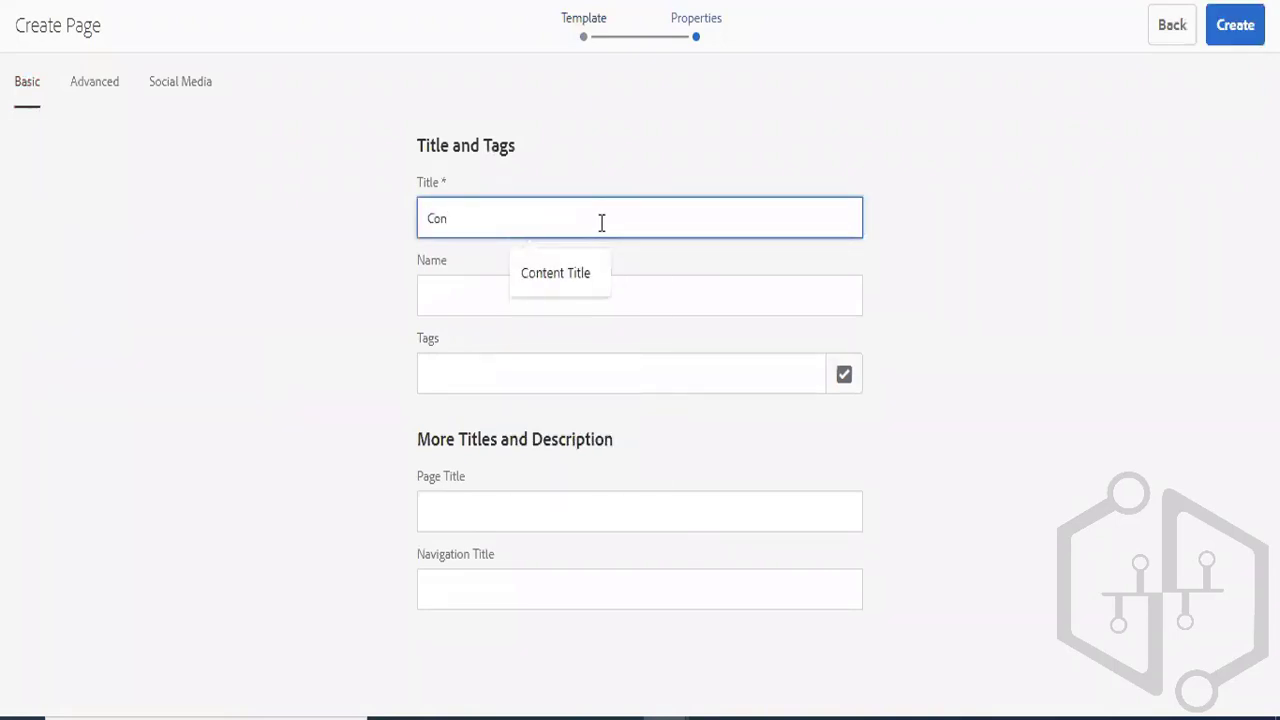
{"action": "type", "text": "tentFragP"}
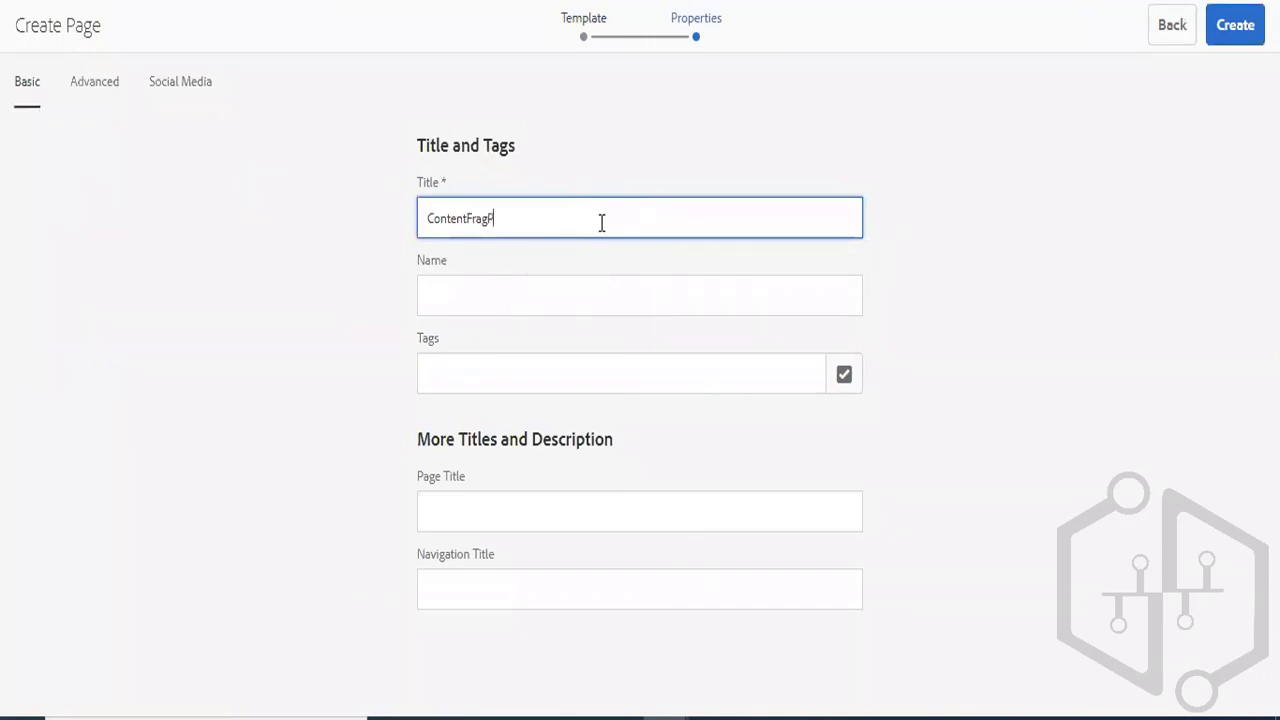
{"action": "type", "text": "age"}
{"action": "left_click", "coordinate": [1238, 28]}
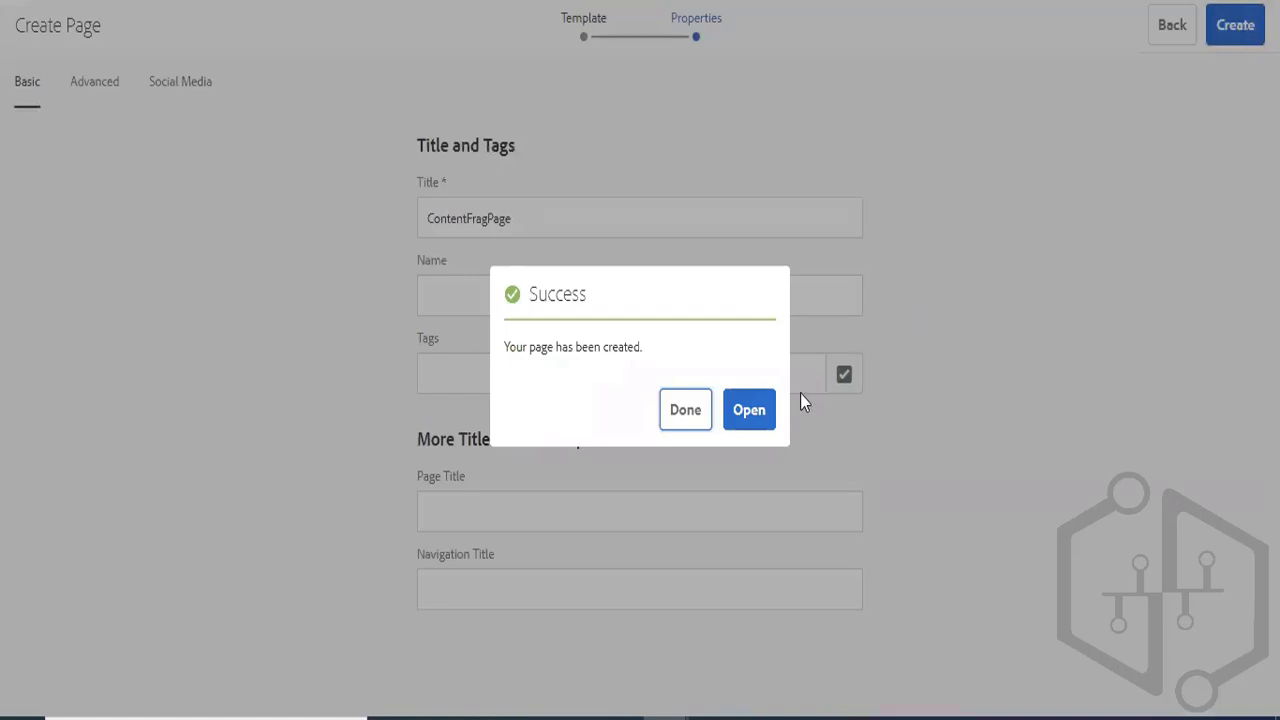
{"action": "left_click", "coordinate": [755, 414]}
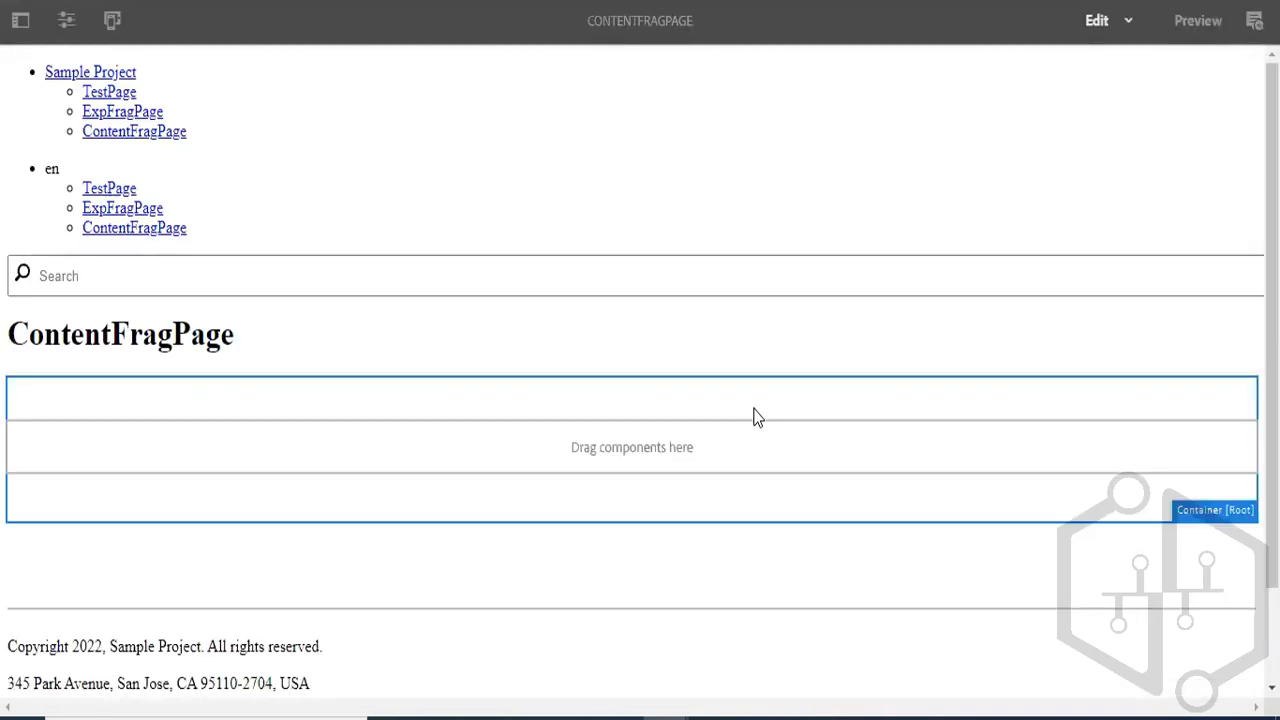
- Insert a Content Fragment component into the empty container below the ContentFragPage title
{"action": "double_click", "coordinate": [537, 449]}
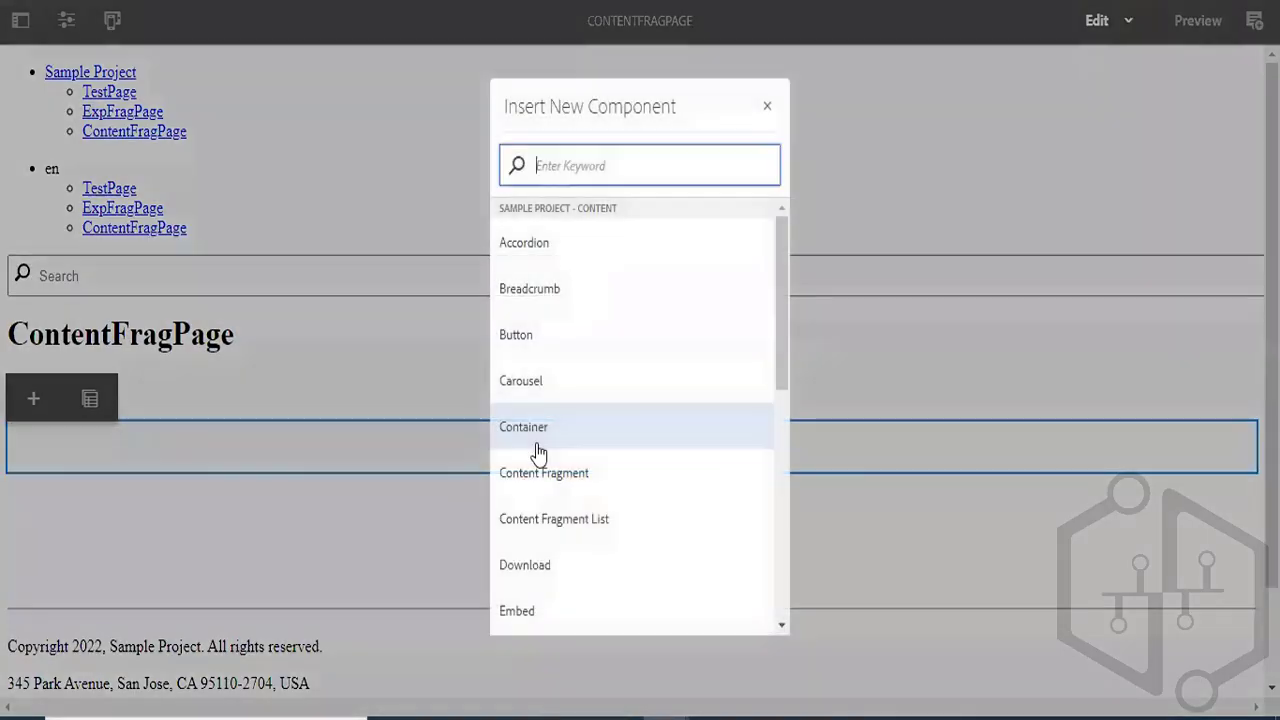
{"action": "type", "text": "congtent"}
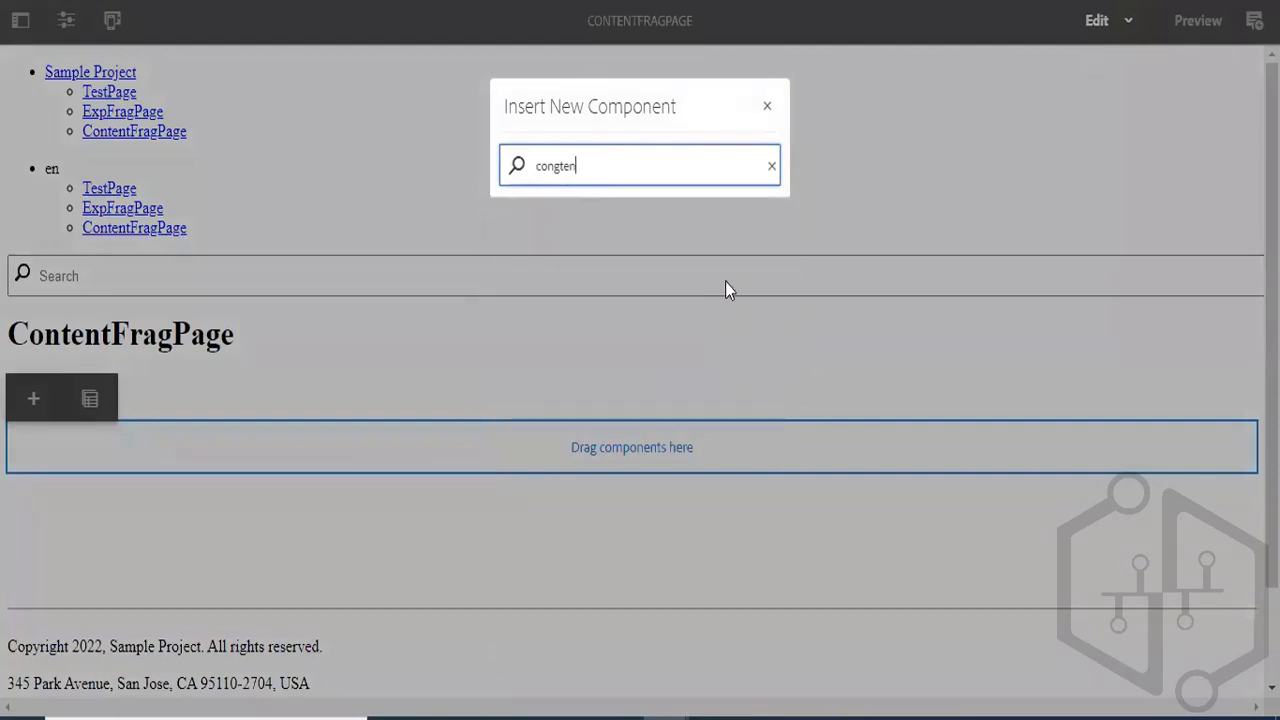
{"action": "key", "text": "BackSpace"}
{"action": "key", "text": "BackSpace"}
{"action": "key", "text": "BackSpace"}
{"action": "key", "text": "BackSpace"}
{"action": "key", "text": "BackSpace"}
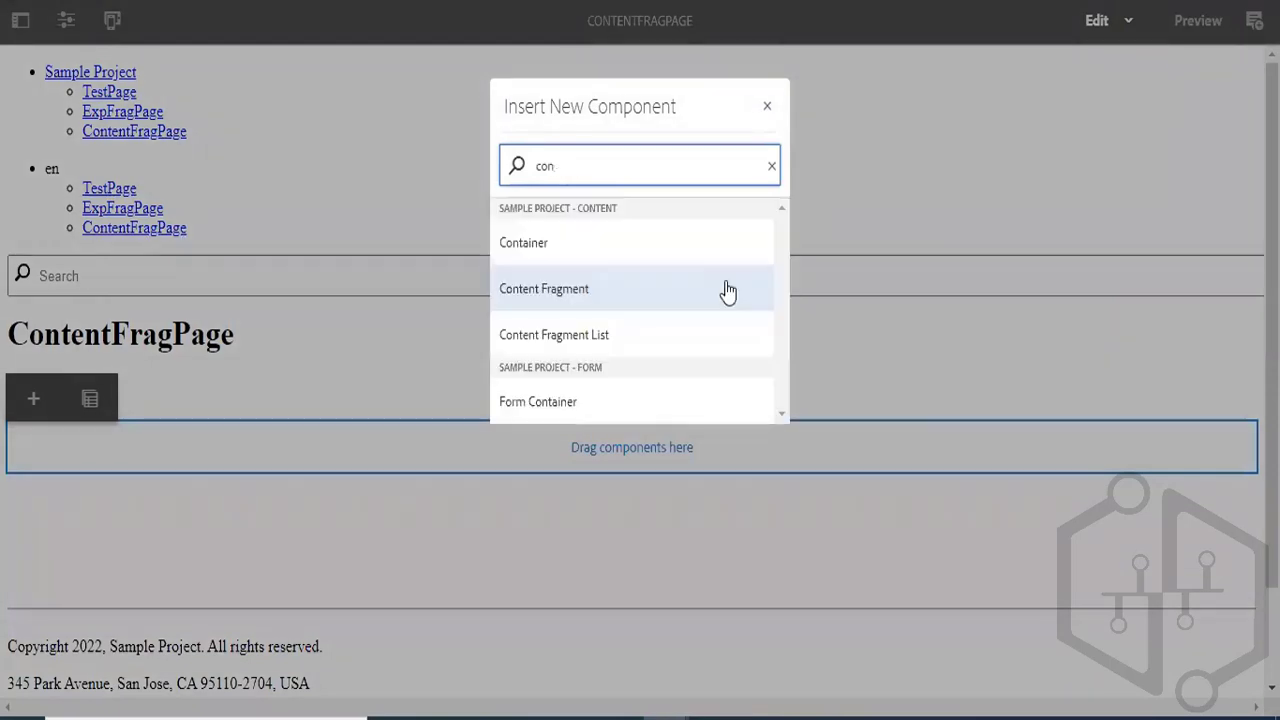
{"action": "left_click", "coordinate": [594, 302]}
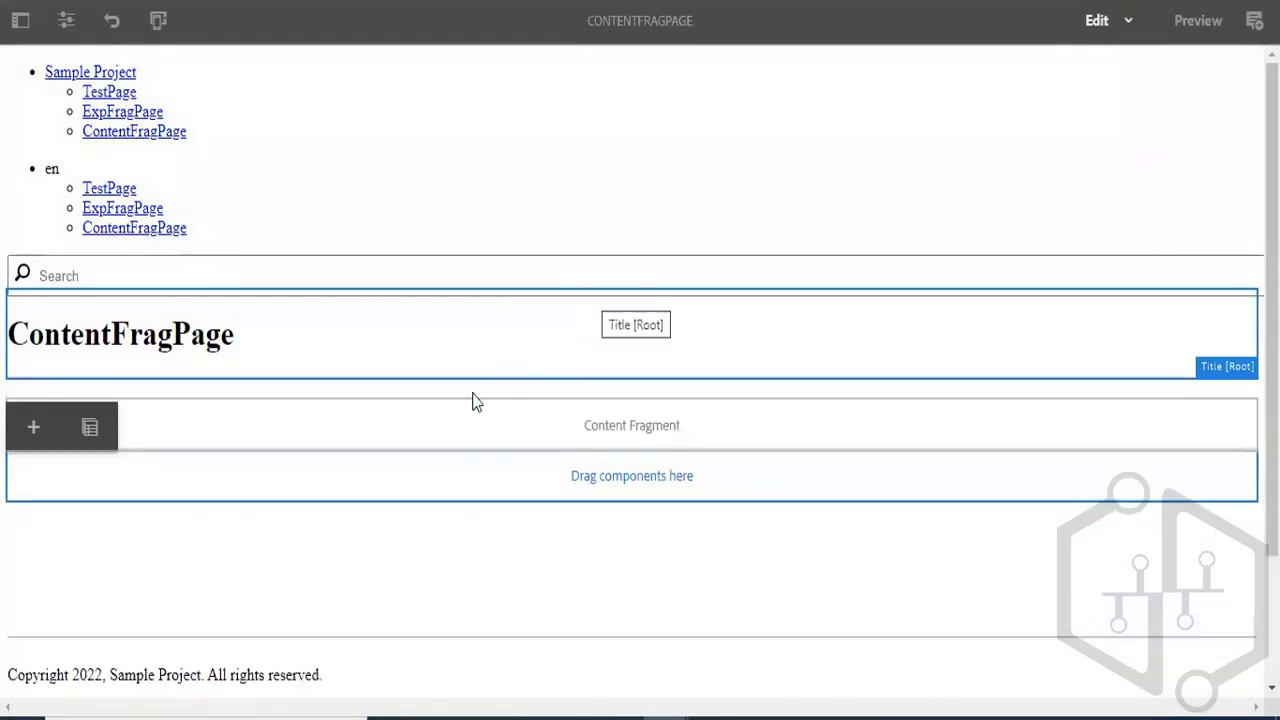
- Configure the Content Fragment component to use firstcontentfragment from sample/content-fragments and apply the settings
{"action": "left_click", "coordinate": [438, 422]}
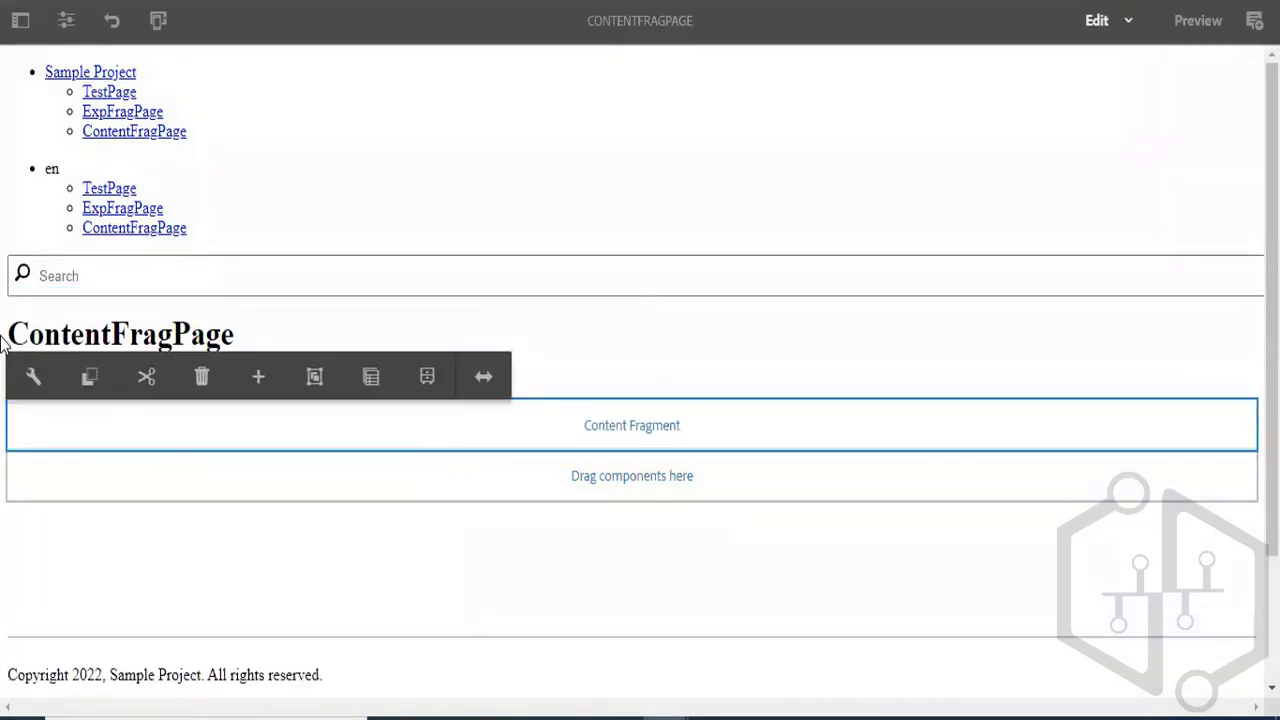
{"action": "left_click", "coordinate": [32, 381]}
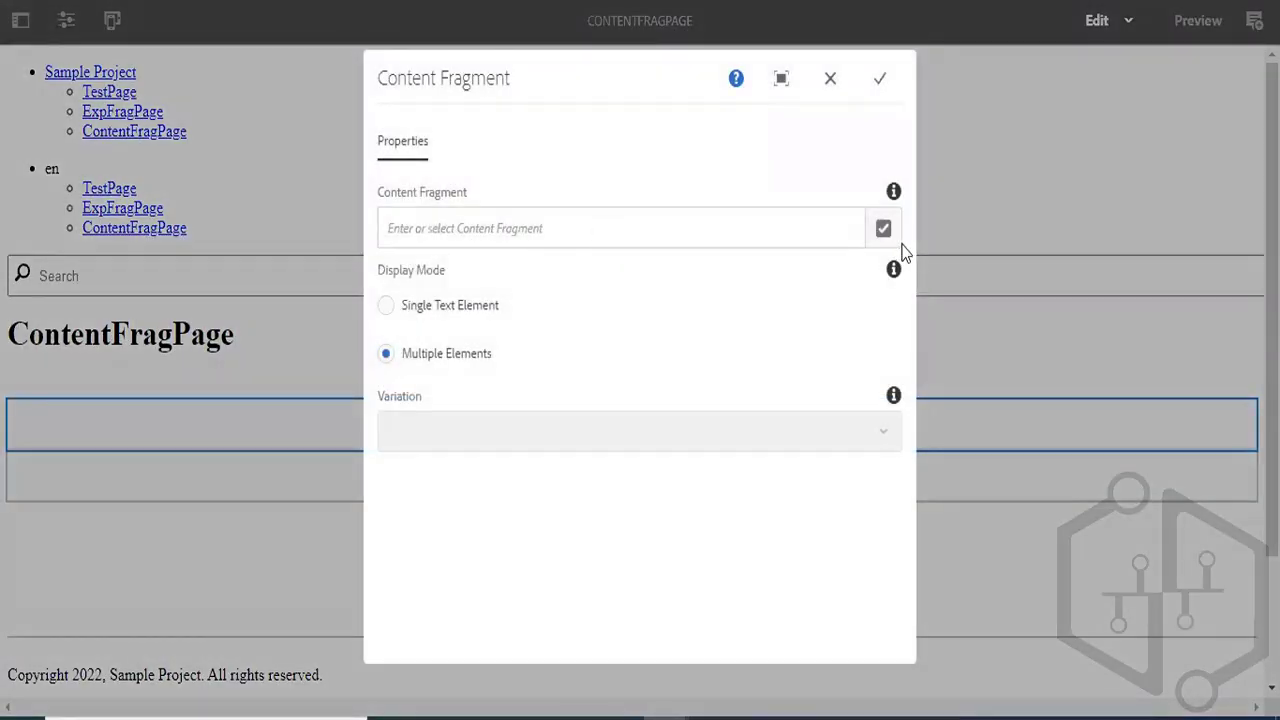
{"action": "left_click", "coordinate": [894, 238]}
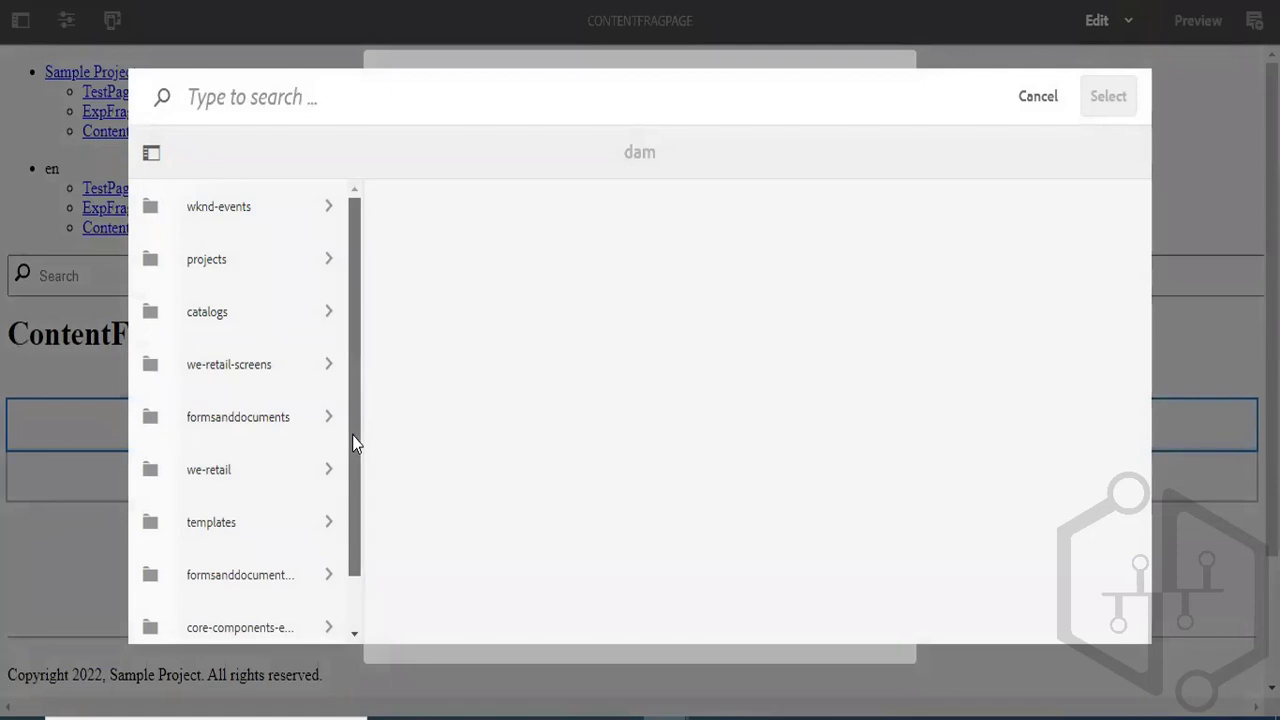
{"action": "scroll", "coordinate": [354, 453], "scroll_direction": "down", "scroll_amount": 1}
{"action": "scroll", "coordinate": [354, 453], "scroll_direction": "down", "scroll_amount": 1}
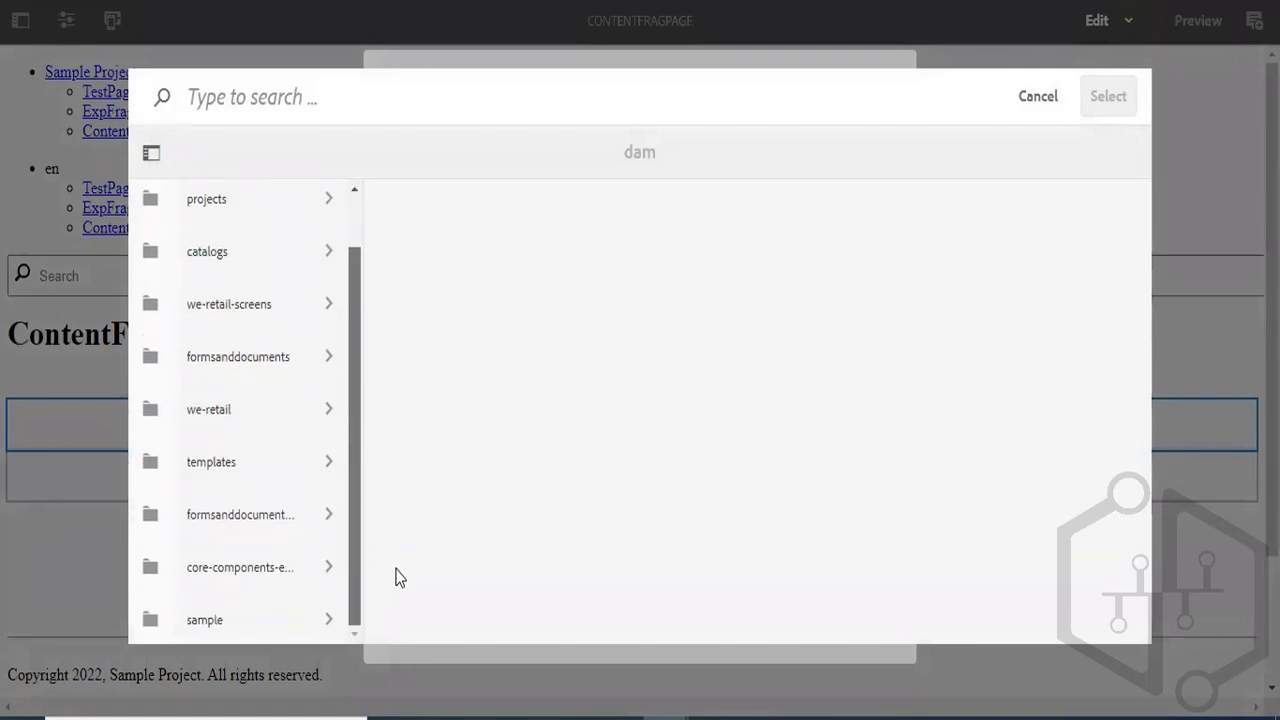
{"action": "left_click", "coordinate": [268, 624]}
{"action": "left_click", "coordinate": [514, 229]}
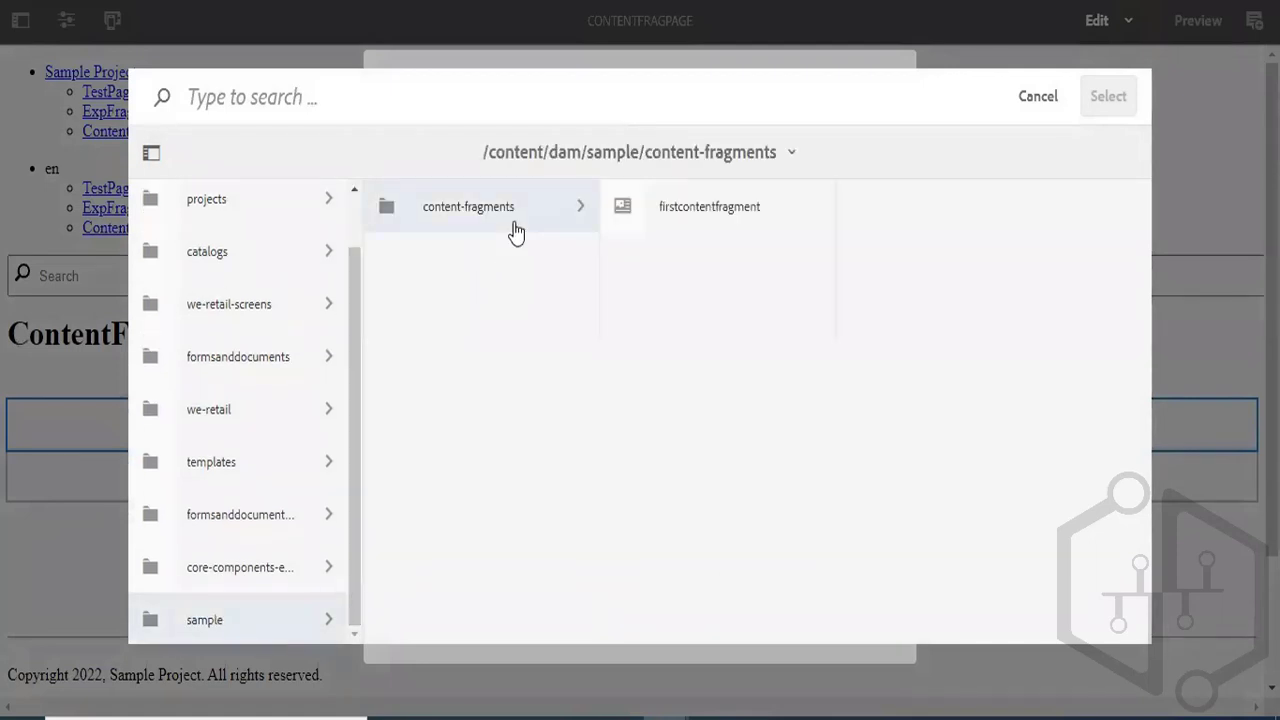
{"action": "left_click", "coordinate": [624, 214]}
{"action": "left_click", "coordinate": [1110, 108]}
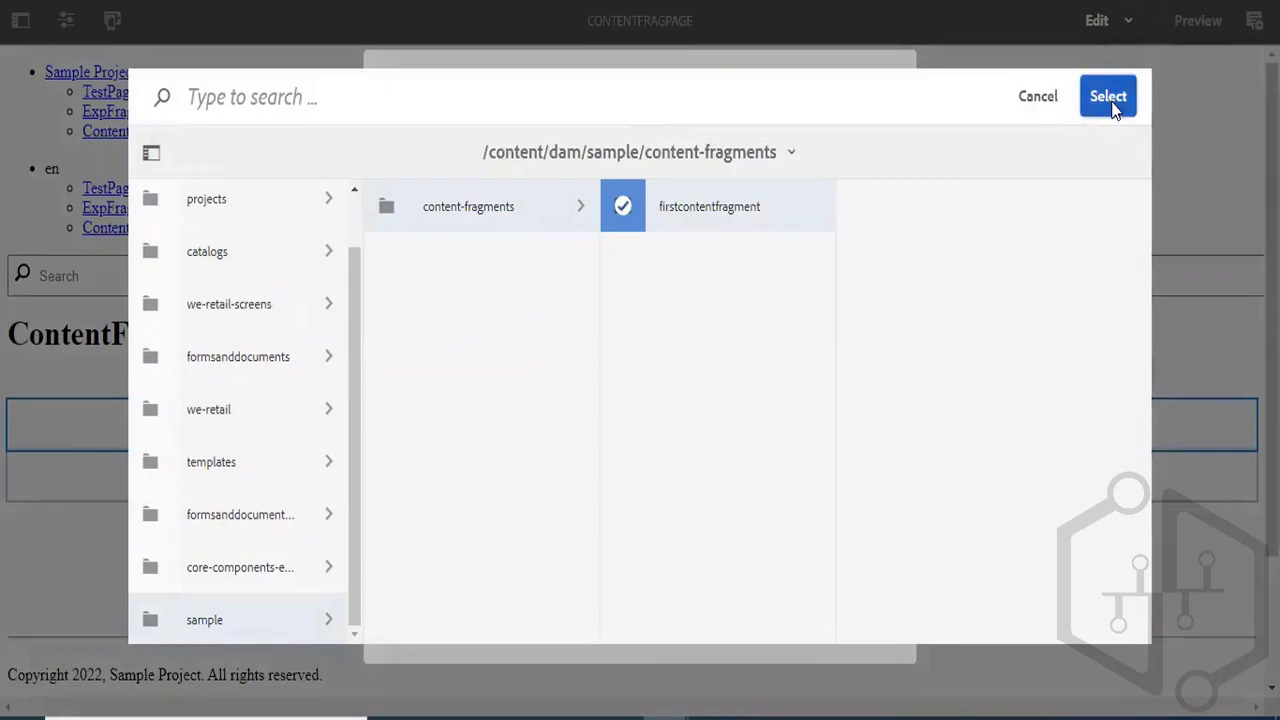
{"action": "left_click", "coordinate": [878, 80]}
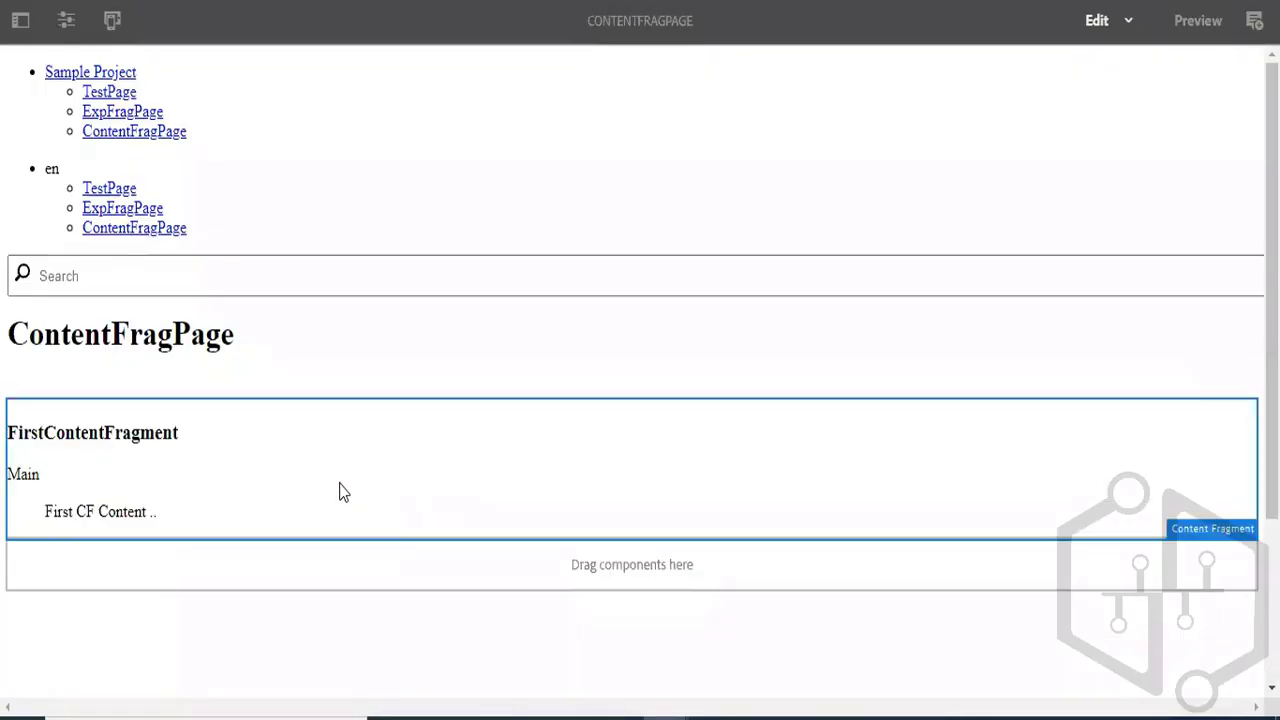
- Select the fragment component on the page and reopen FirstContentFragment for editing from the content-fragments assets folder
{"action": "left_click", "coordinate": [252, 491]}
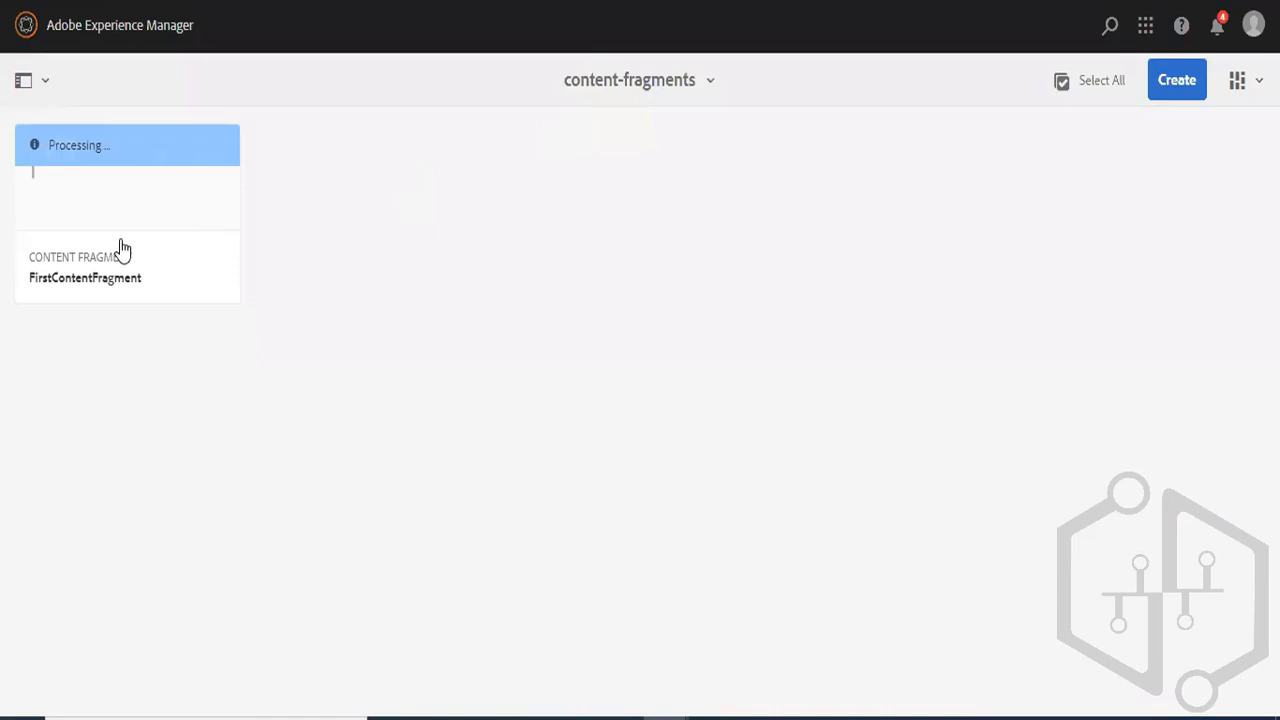
{"action": "mouse_move", "coordinate": [120, 226]}
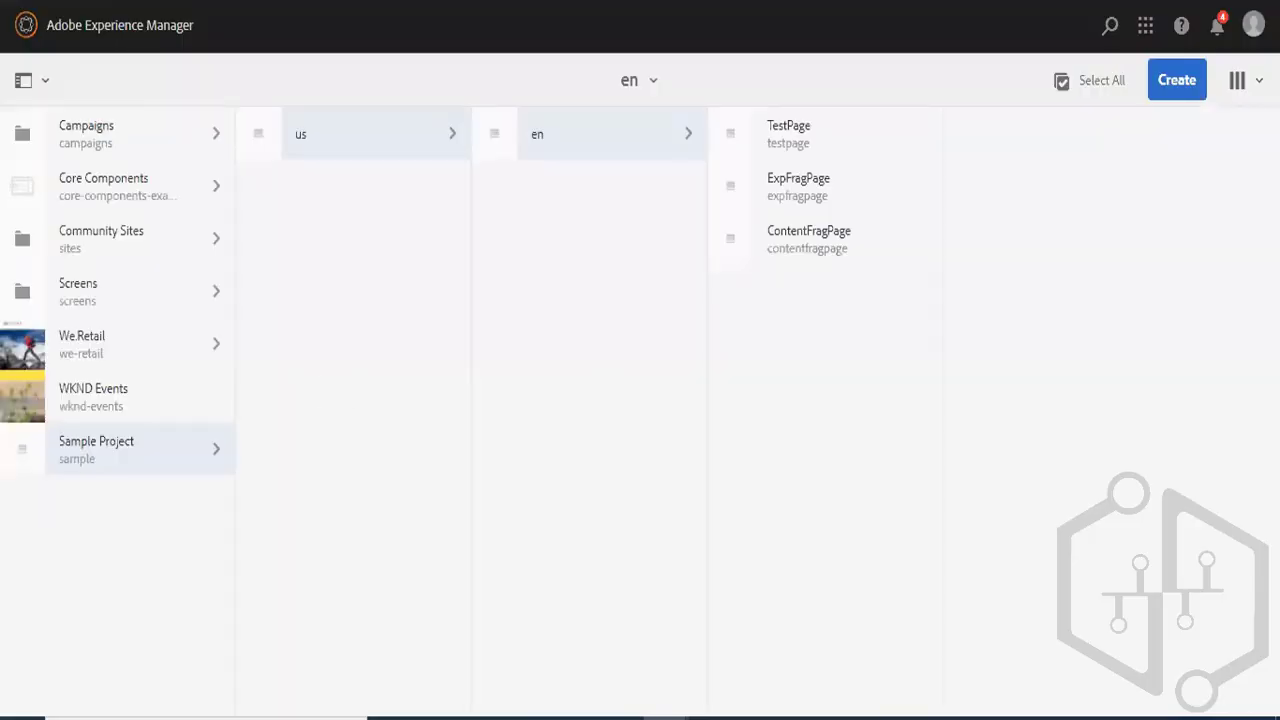
{"action": "left_click", "coordinate": [24, 24]}
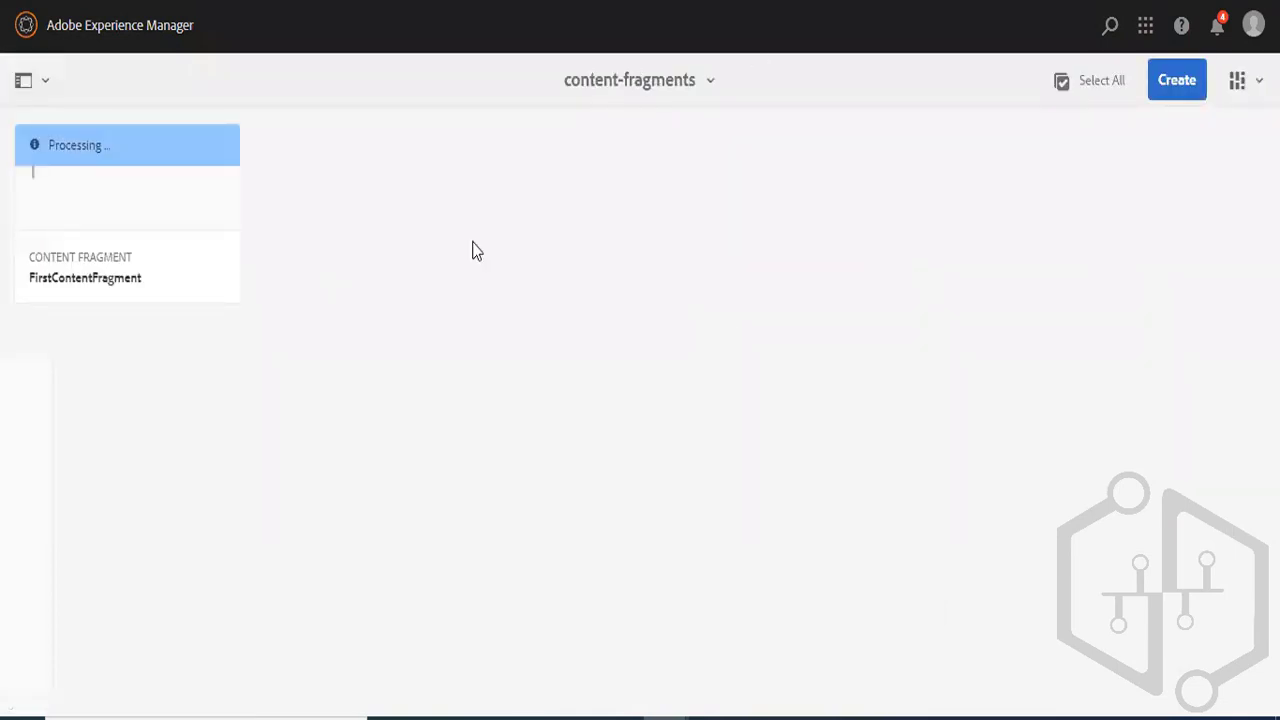
{"action": "mouse_move", "coordinate": [51, 128]}
{"action": "left_click", "coordinate": [62, 158]}
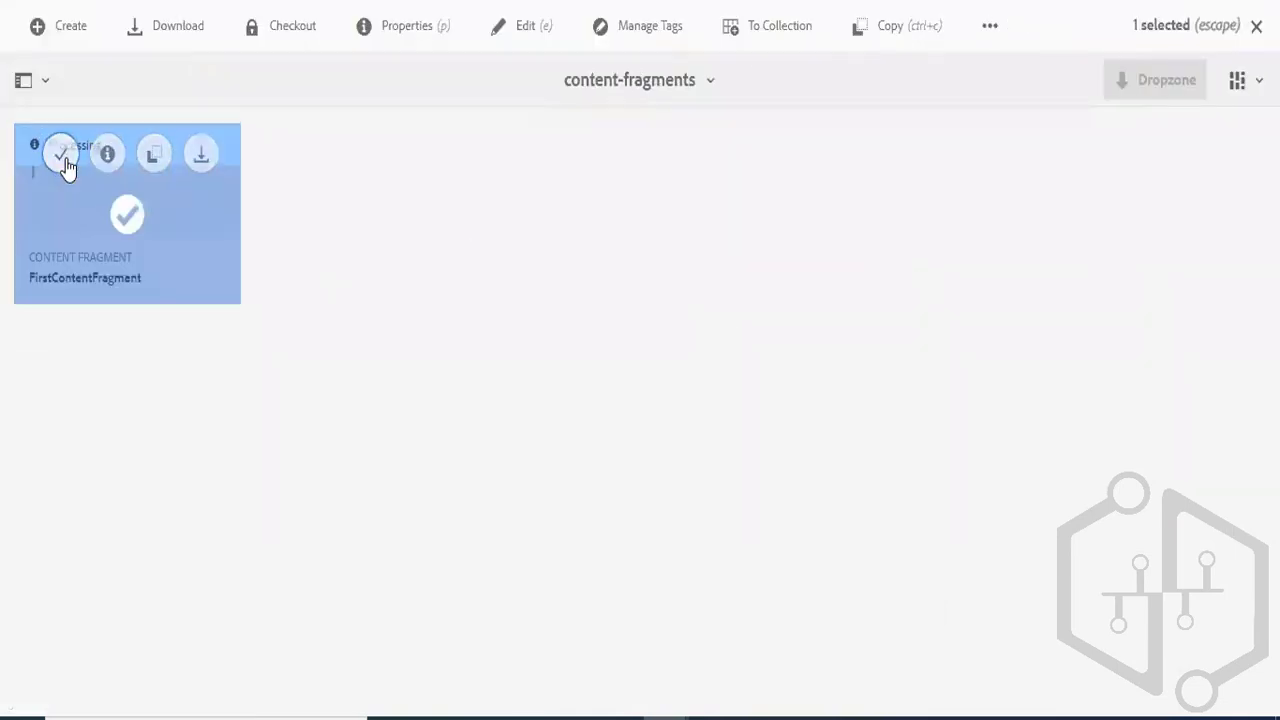
{"action": "left_click", "coordinate": [519, 30]}
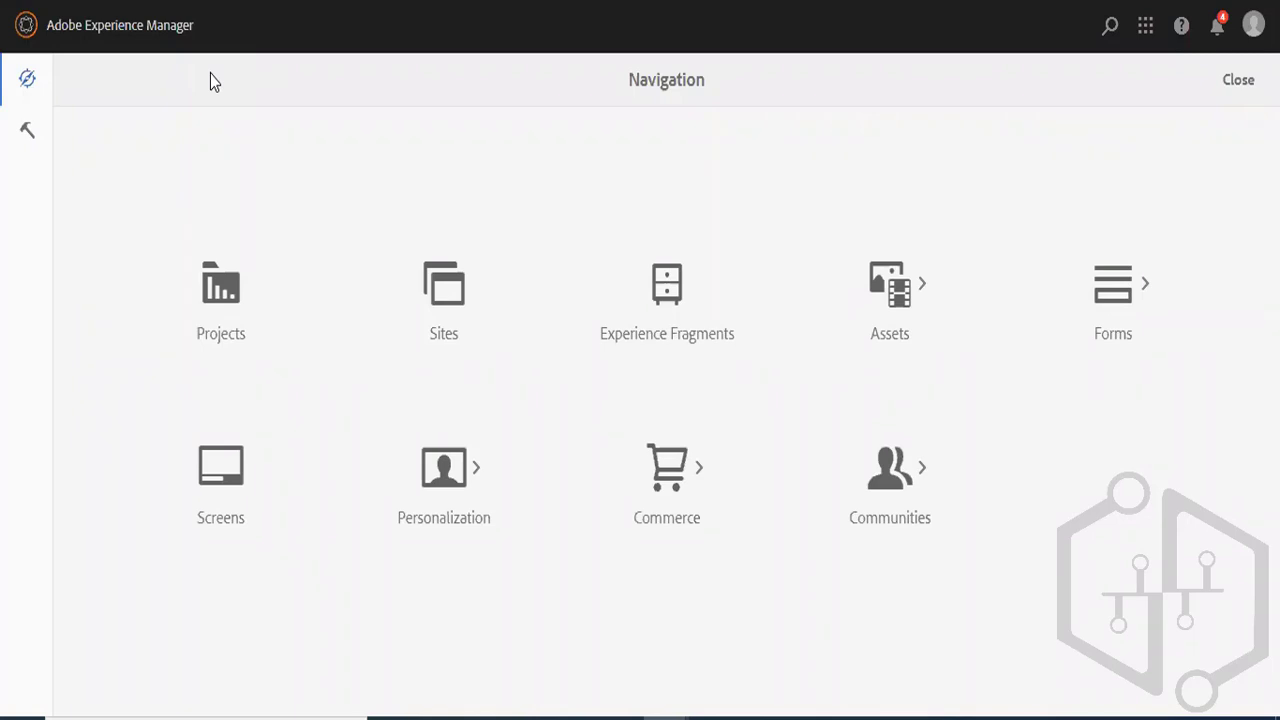
- Open the Tools console and load CRXDE Lite at localhost:4502/crx/de in a duplicated browser tab
{"action": "left_click", "coordinate": [29, 132]}
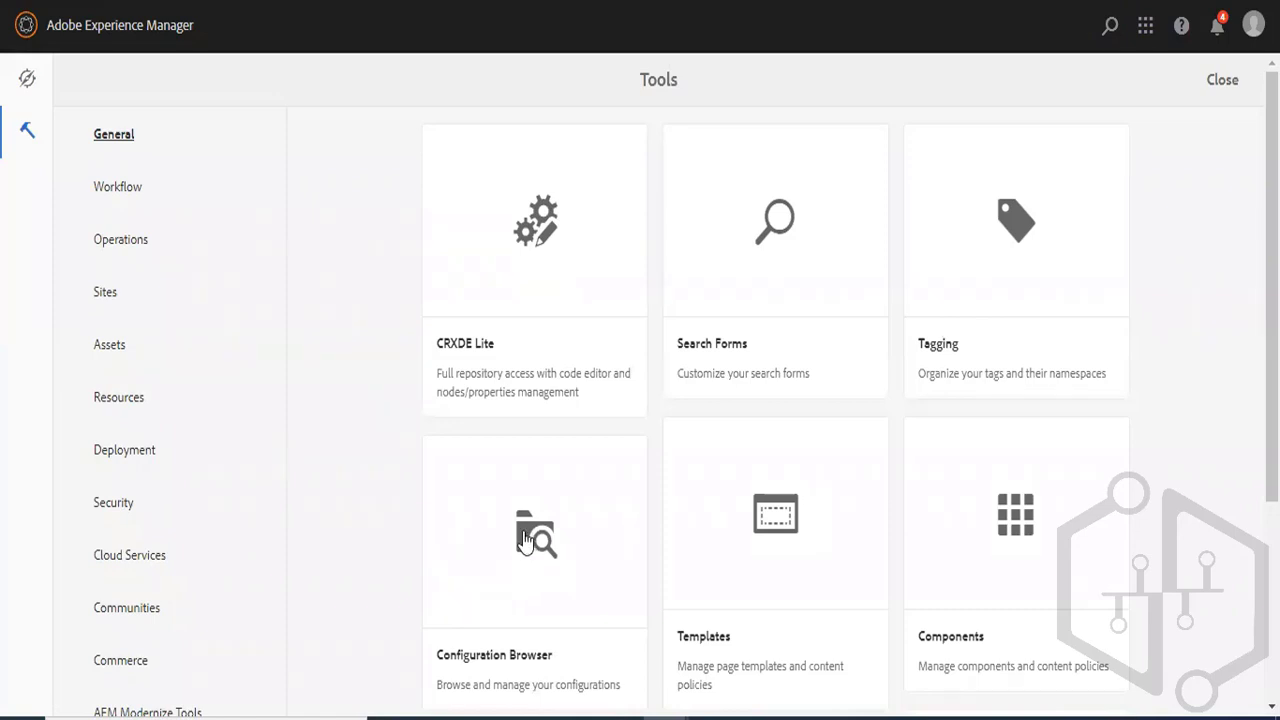
{"action": "right_click", "coordinate": [480, 0]}
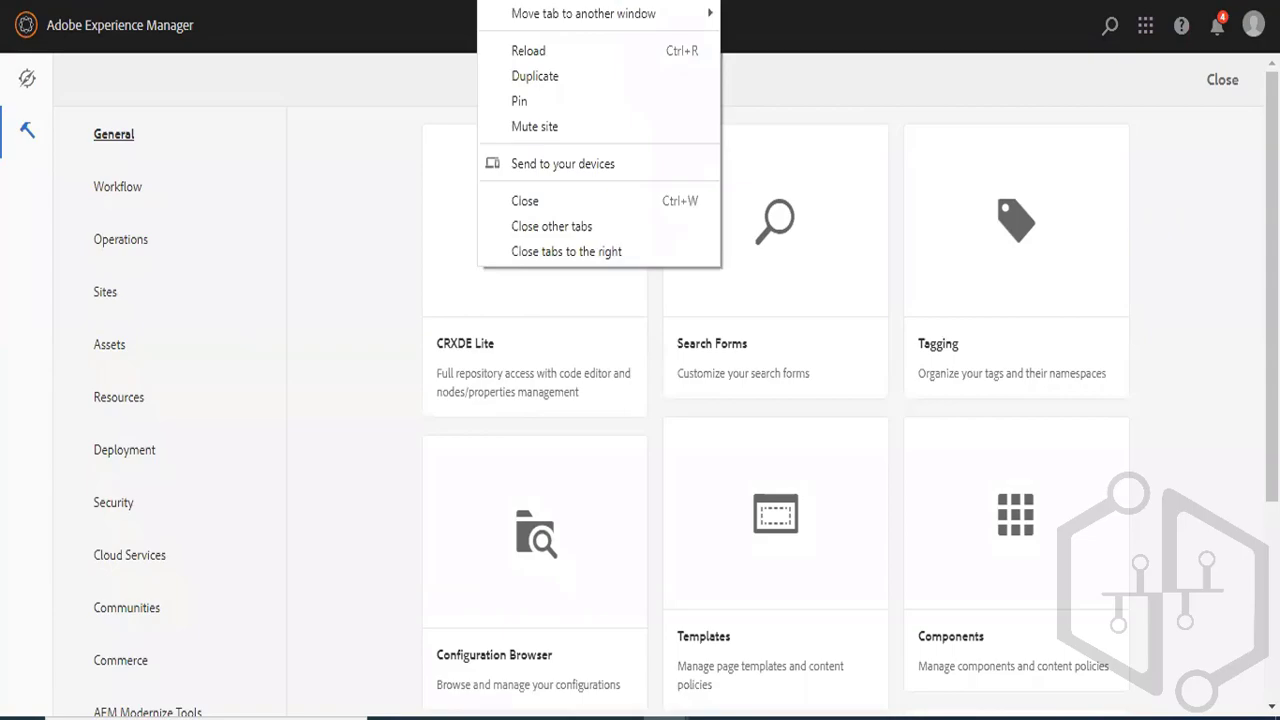
{"action": "left_click", "coordinate": [524, 77]}
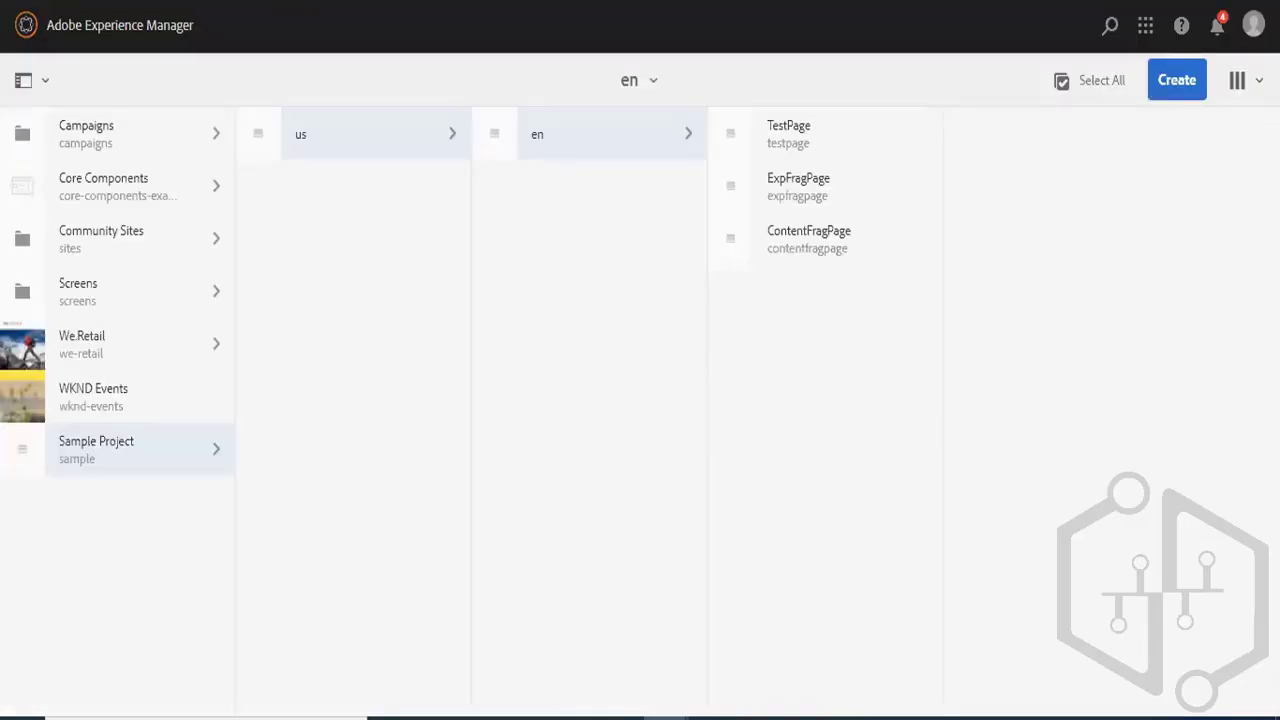
{"action": "type", "text": "crx/de"}
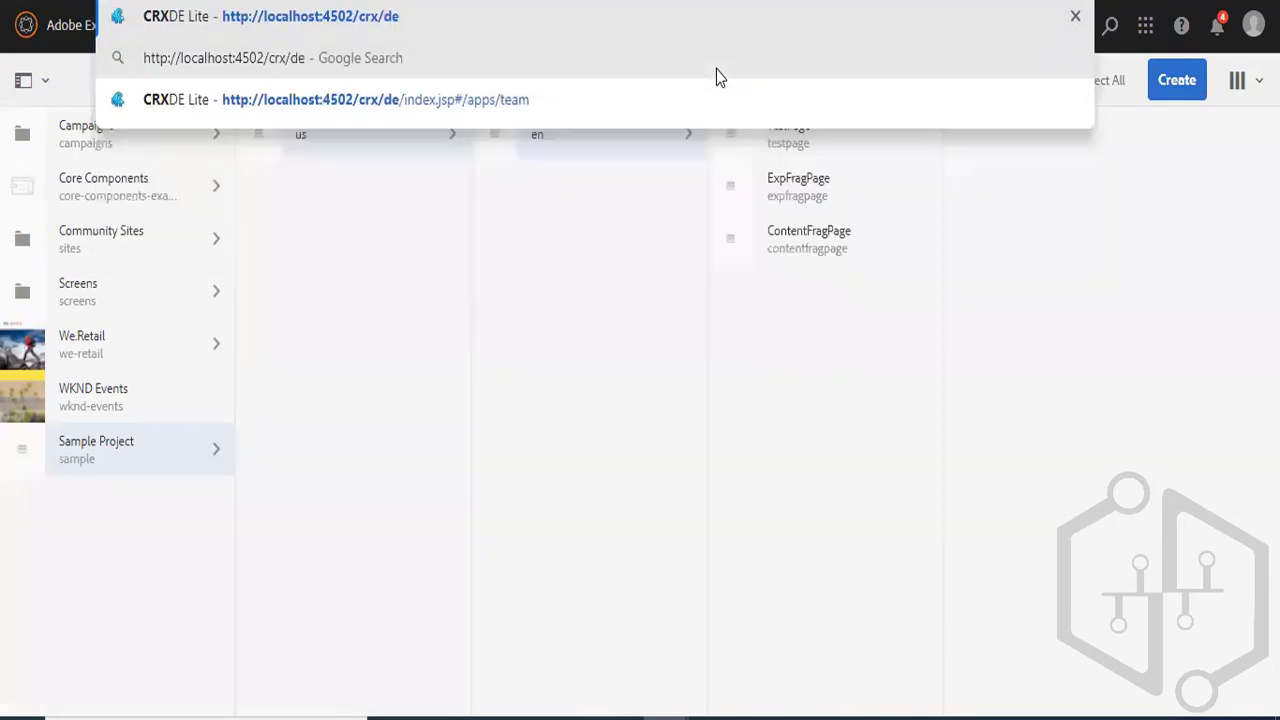
{"action": "key", "text": "Return"}
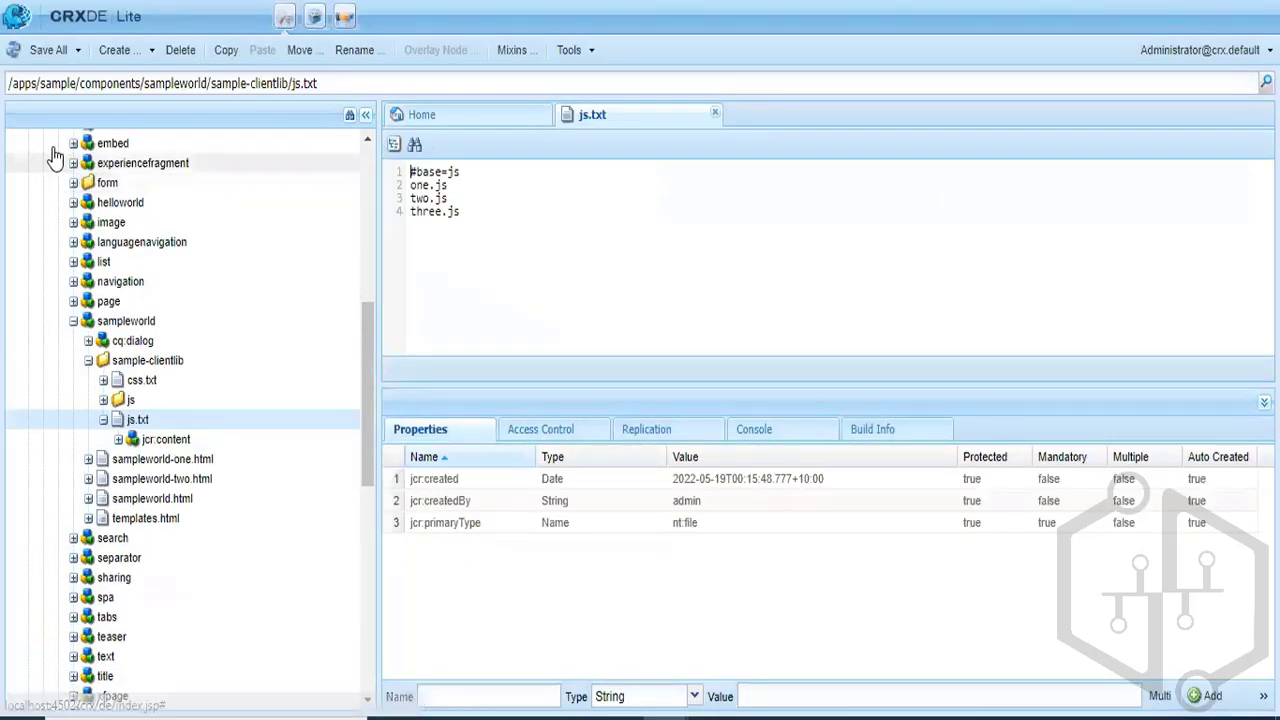
- Collapse the apps node and examine the Sample Project configuration nodes under /conf/sample/settings in the repository tree
{"action": "left_click_drag", "start_coordinate": [366, 373], "coordinate": [366, 215]}
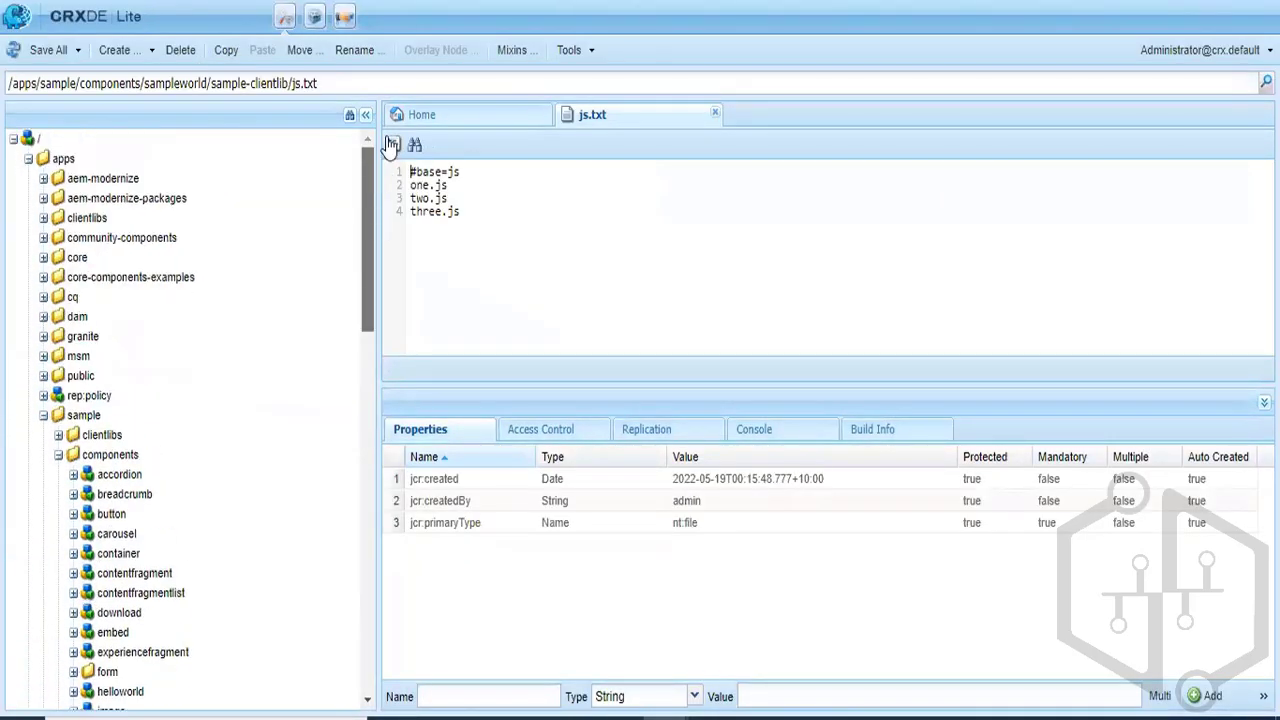
{"action": "left_click", "coordinate": [27, 161]}
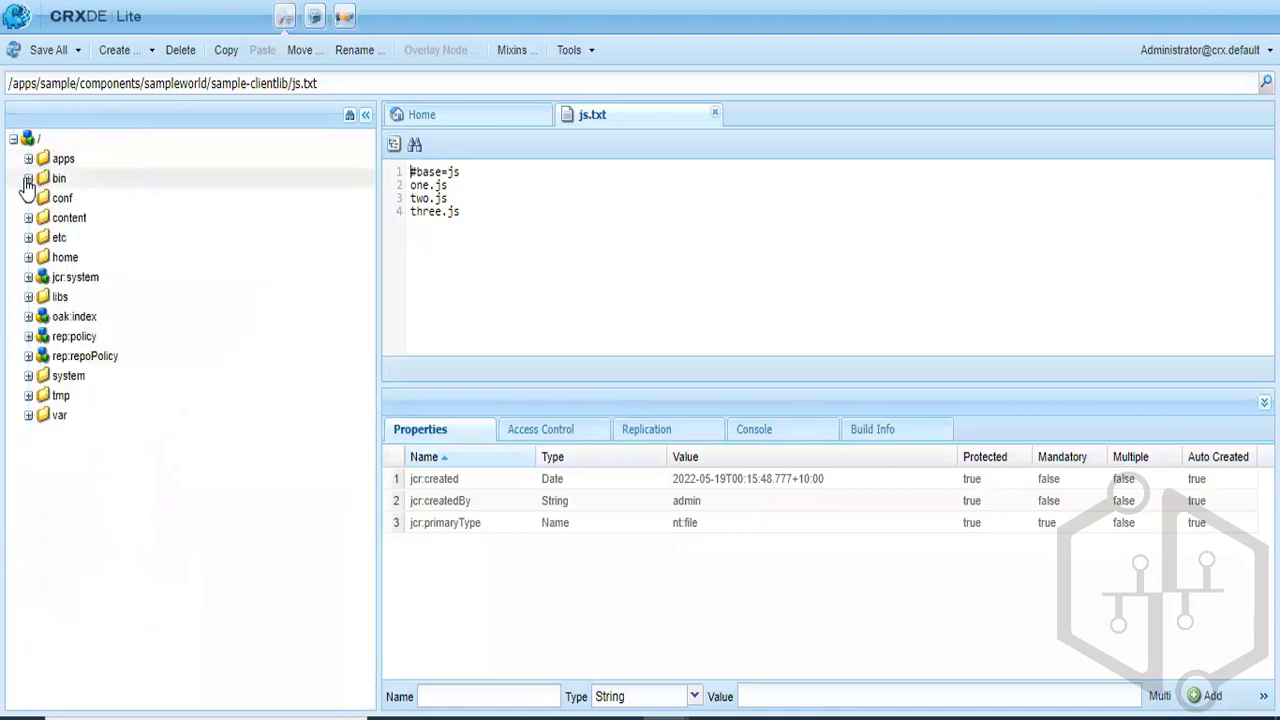
{"action": "left_click", "coordinate": [29, 199]}
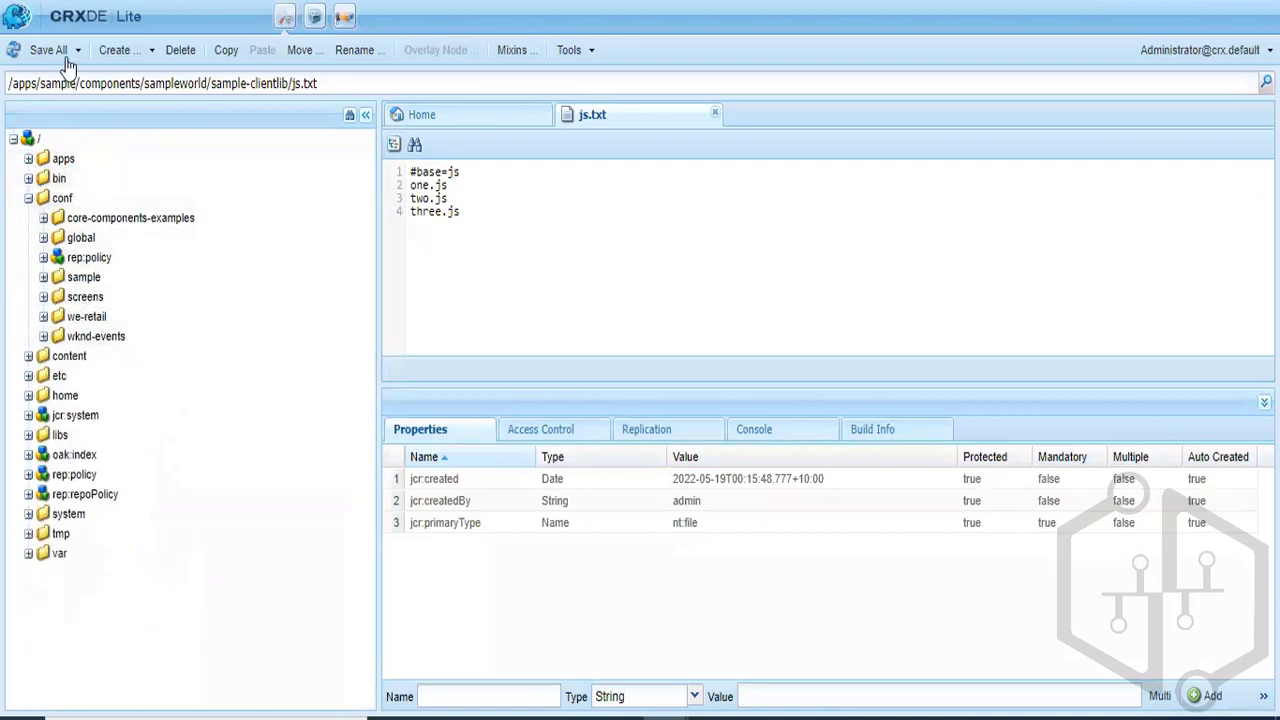
{"action": "left_click", "coordinate": [62, 200]}
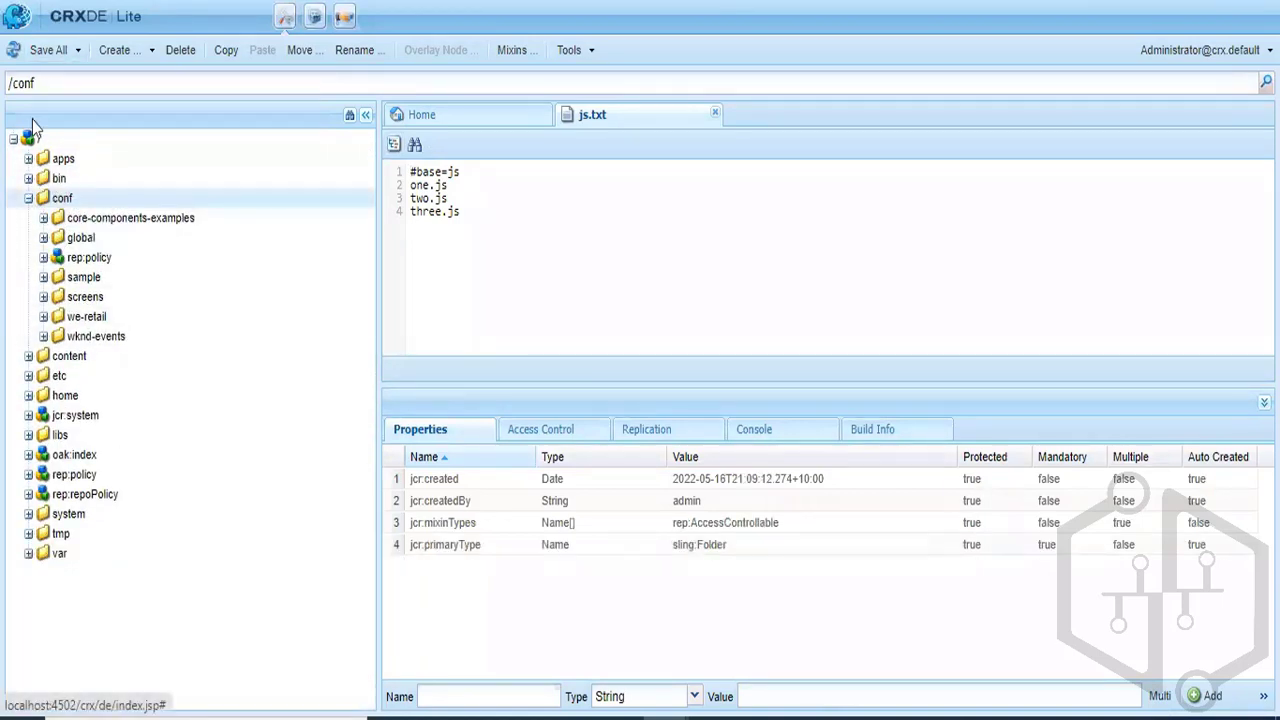
{"action": "left_click", "coordinate": [87, 283]}
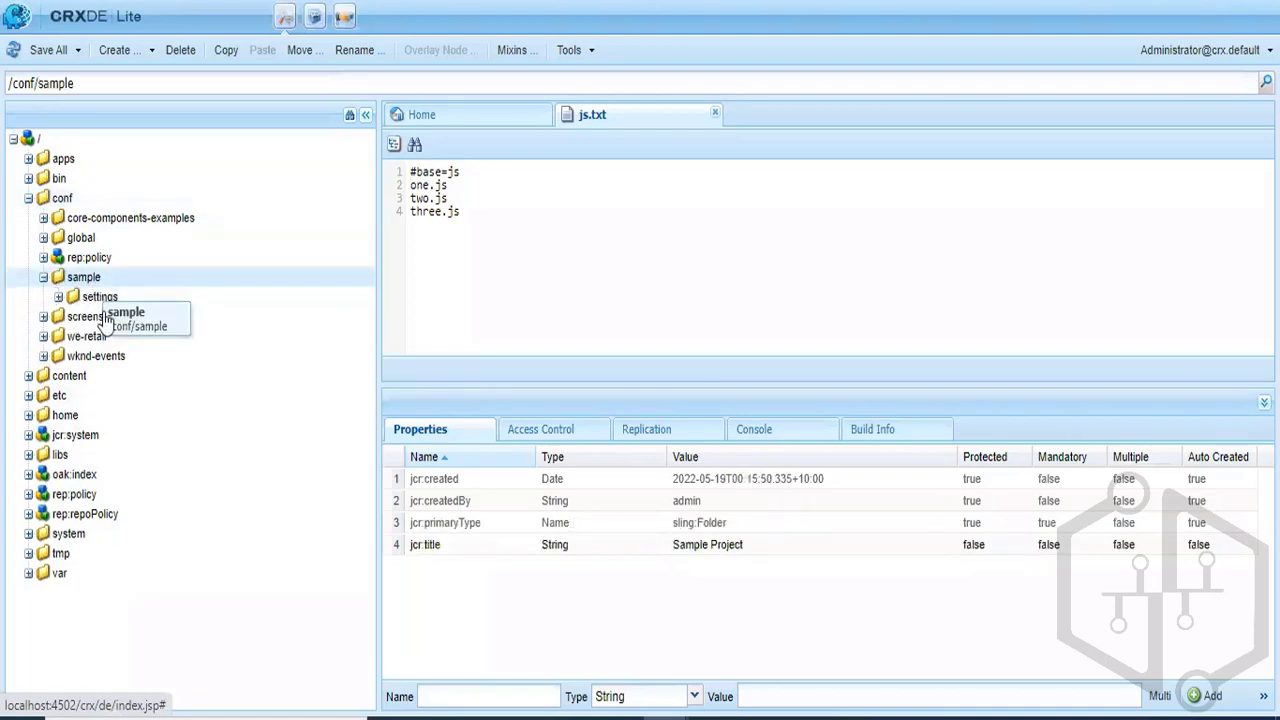
{"action": "left_click", "coordinate": [95, 298]}
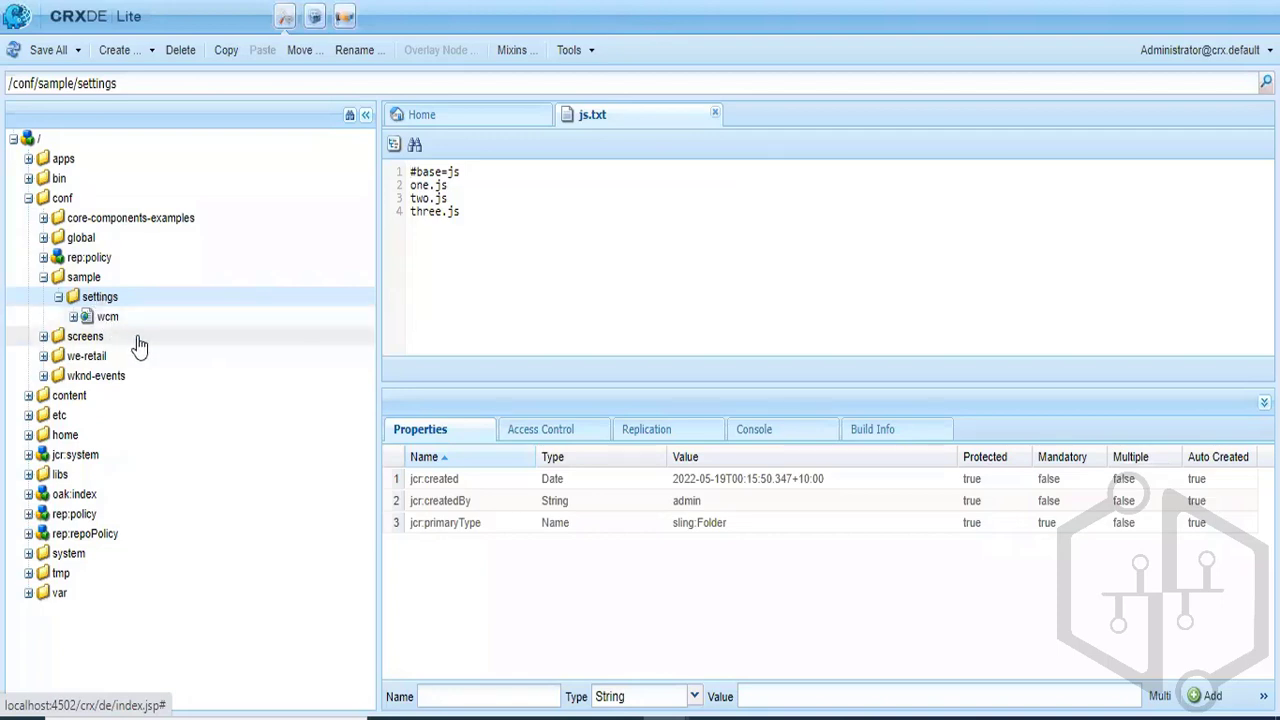
{"action": "left_click", "coordinate": [62, 278]}
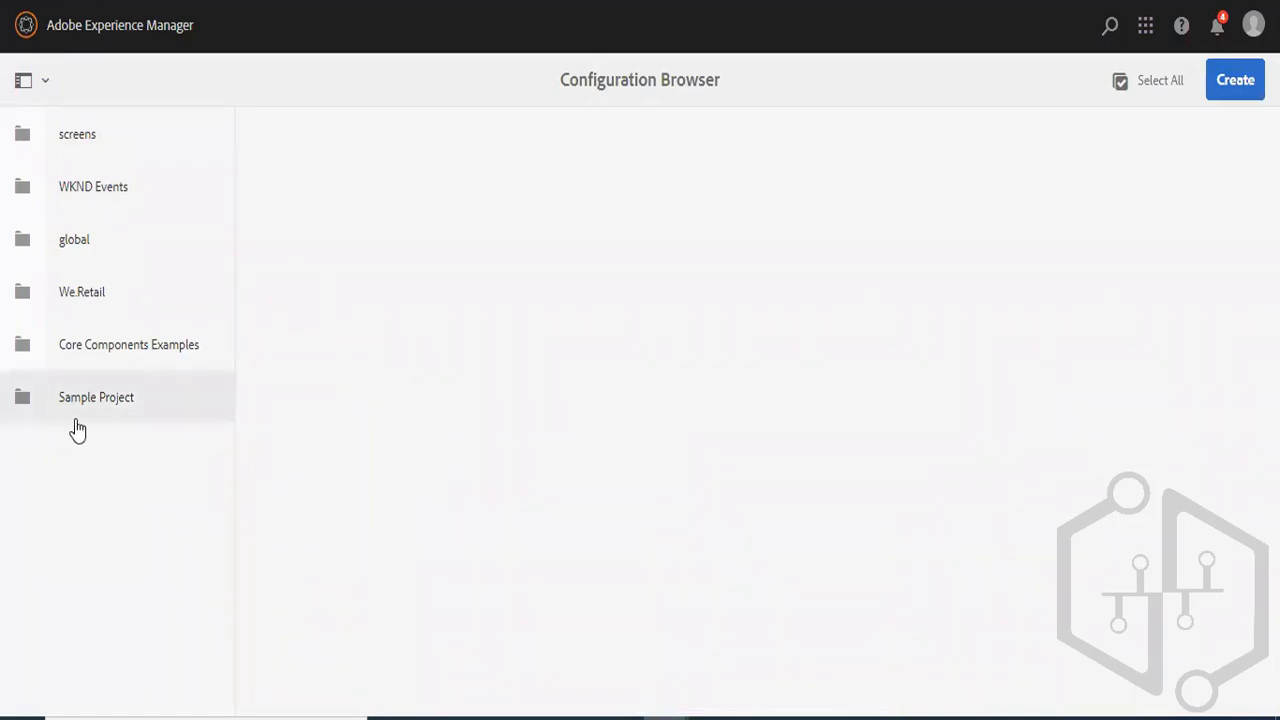
- Enable Content Fragment Models in the Sample Project properties of the Configuration Browser and save the configuration
{"action": "left_click", "coordinate": [23, 400]}
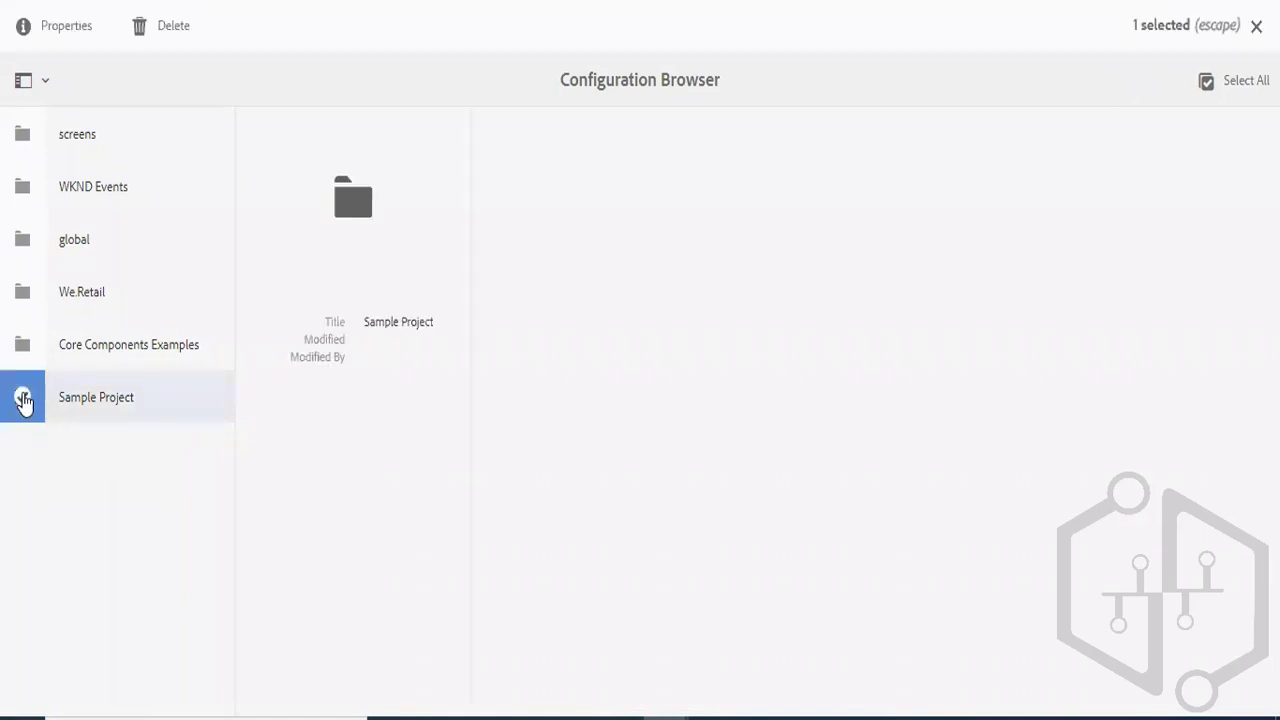
{"action": "left_click", "coordinate": [55, 27]}
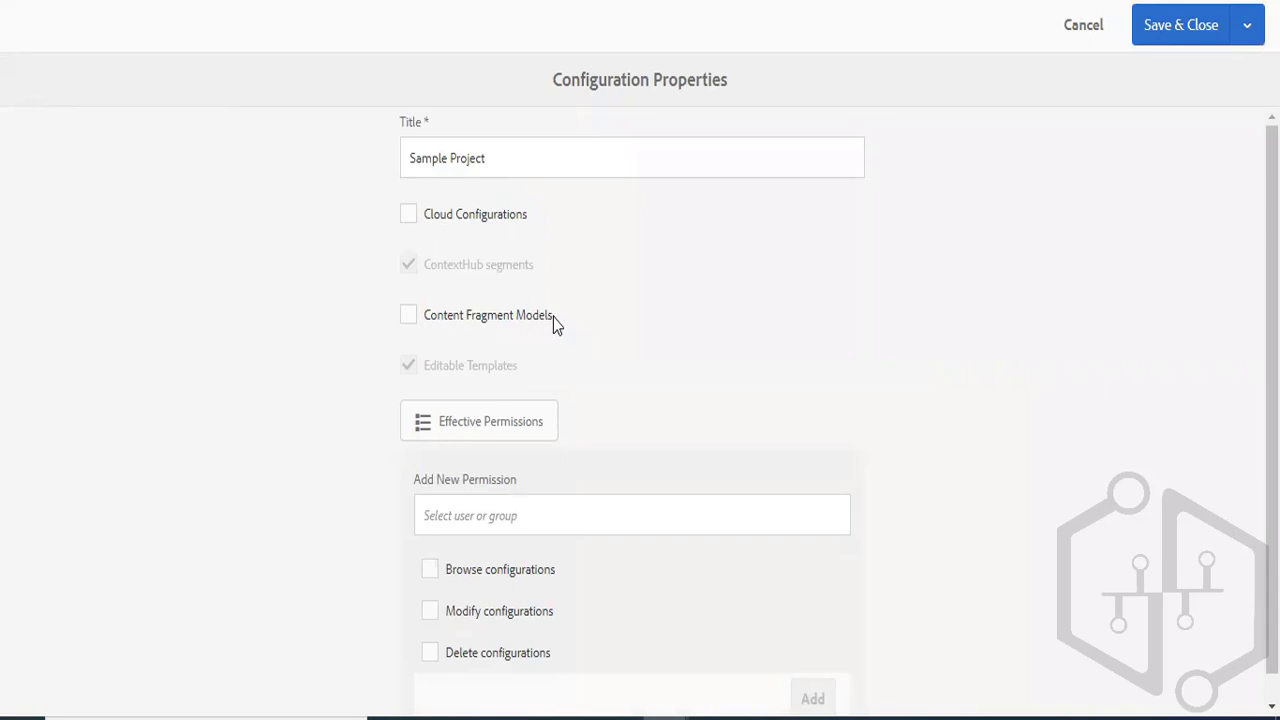
{"action": "left_click", "coordinate": [485, 320]}
{"action": "left_click", "coordinate": [410, 316]}
{"action": "left_click", "coordinate": [410, 316]}
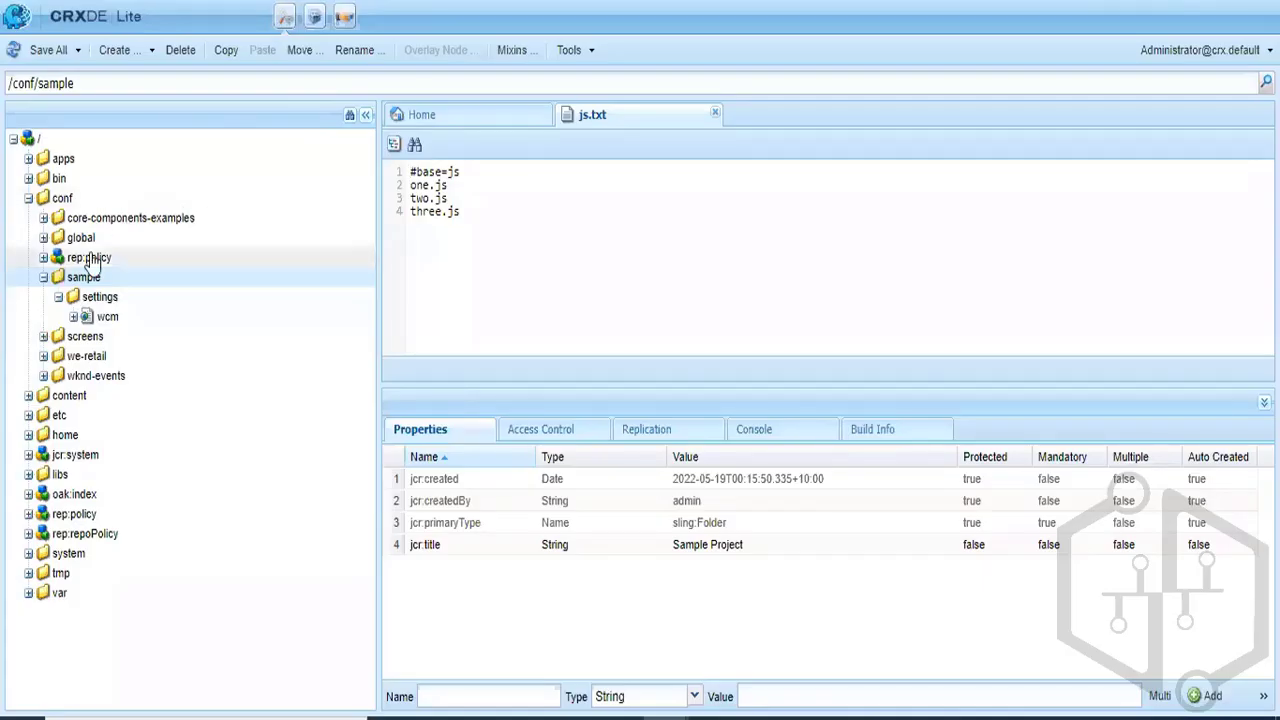
{"action": "left_click", "coordinate": [95, 300]}
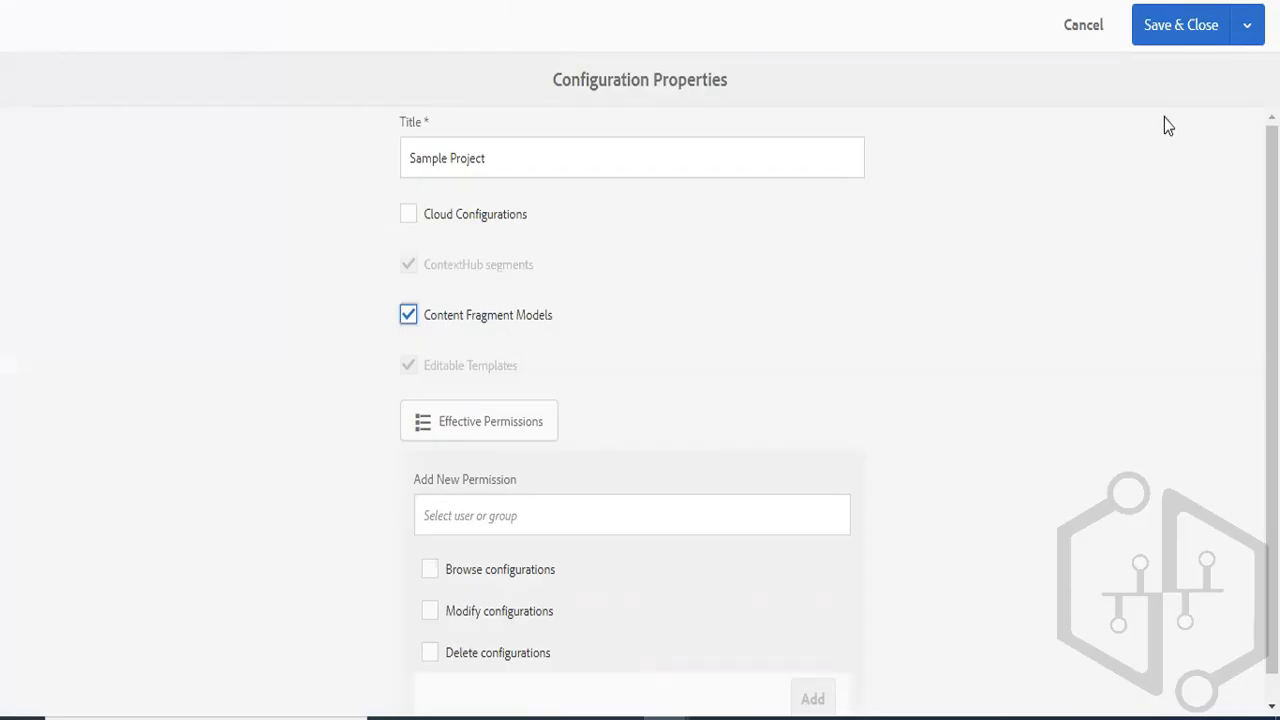
{"action": "left_click", "coordinate": [1163, 33]}
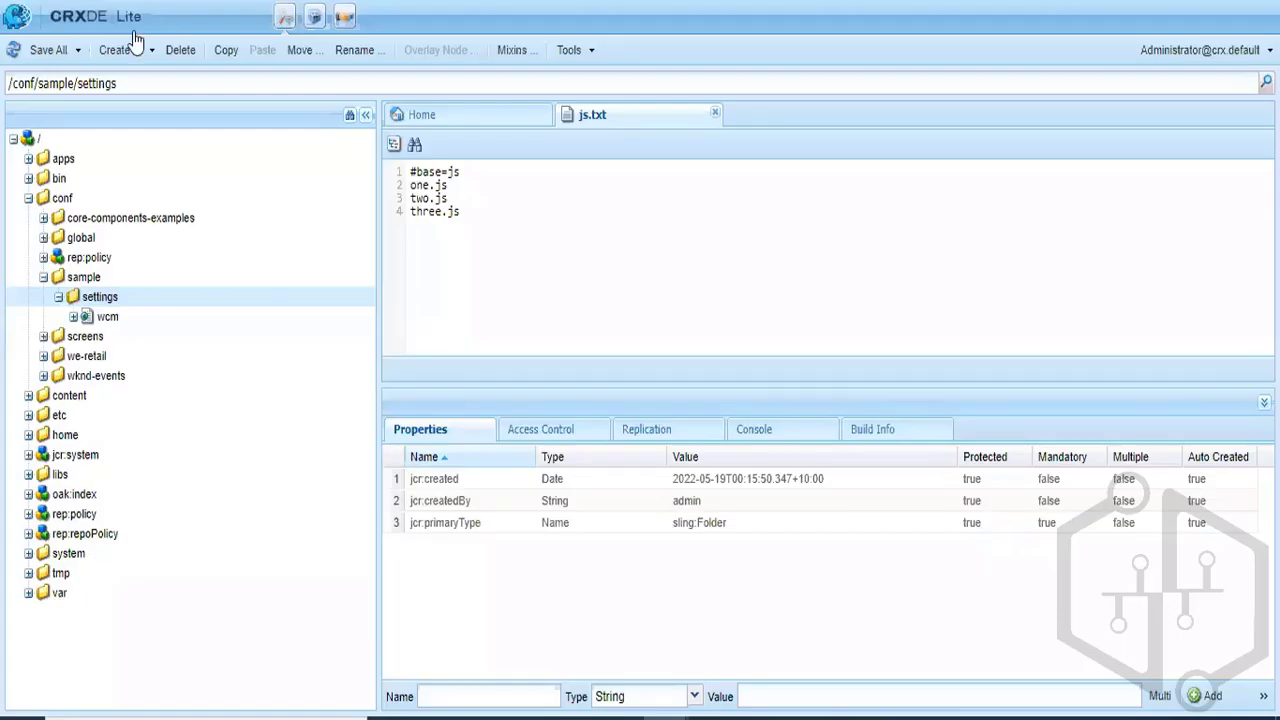
- Refresh the CRXDE Lite repository tree and examine the dam/cfm/models nodes under /conf/sample/settings
{"action": "left_click", "coordinate": [13, 49]}
{"action": "double_click", "coordinate": [107, 316]}
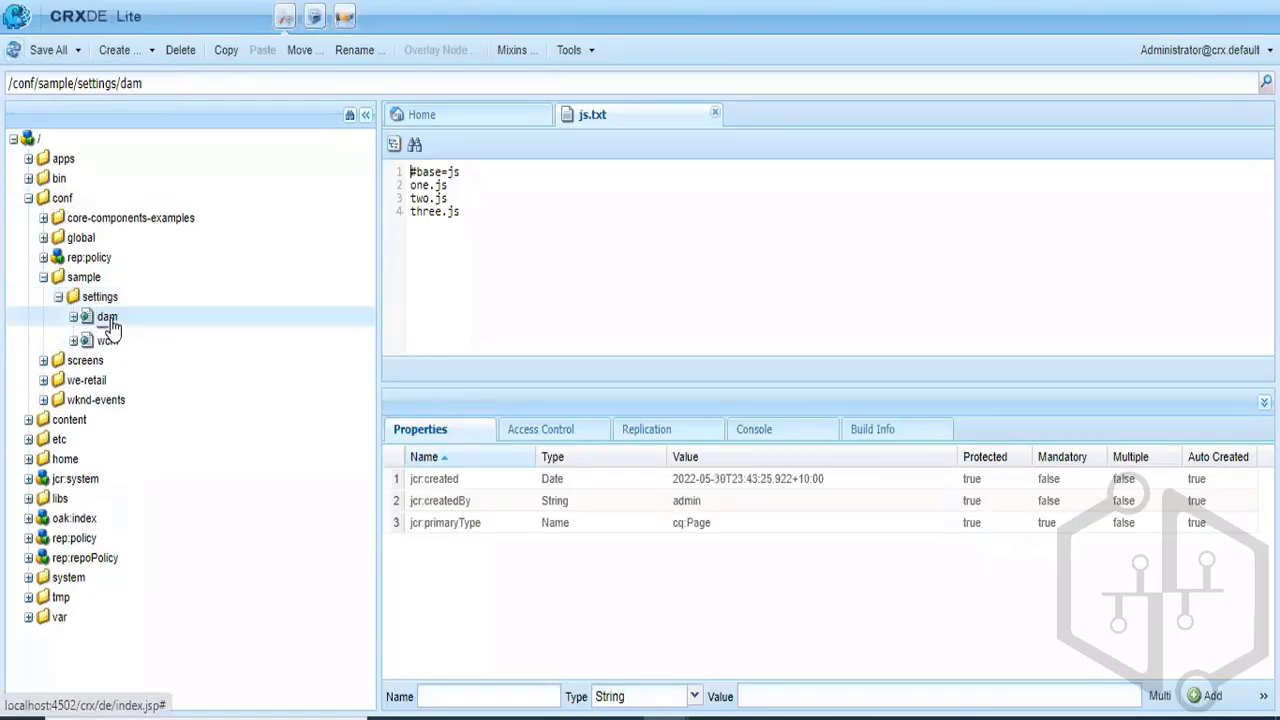
{"action": "double_click", "coordinate": [118, 337]}
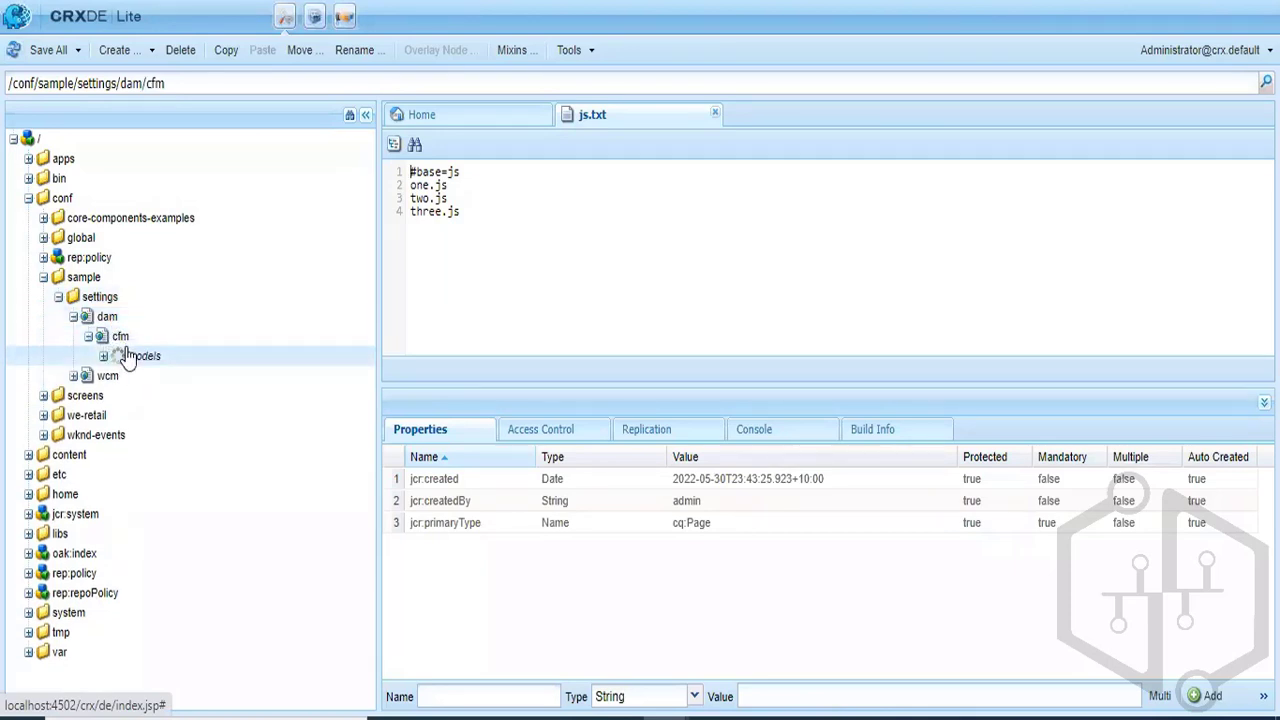
- Inspect the models node in CRXDE Lite and review the Sample Project configuration properties in the Configuration Browser without changing them
{"action": "left_click", "coordinate": [126, 355]}
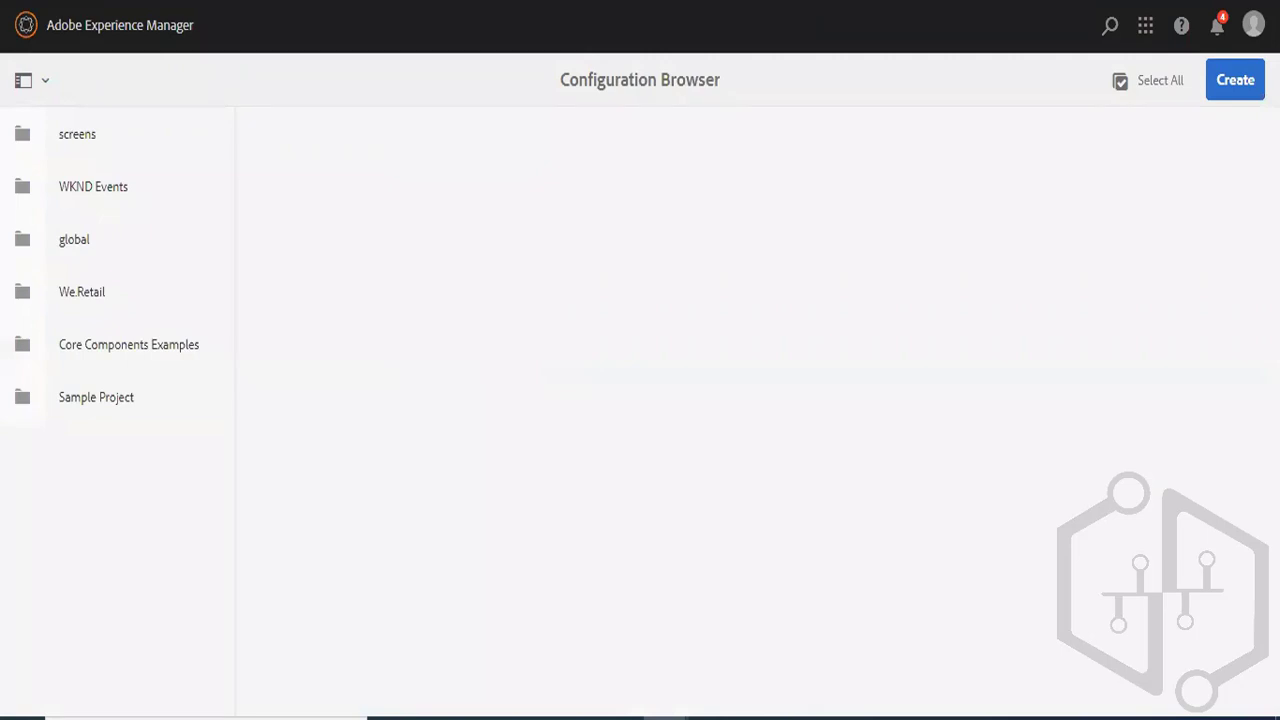
{"action": "left_click", "coordinate": [26, 26]}
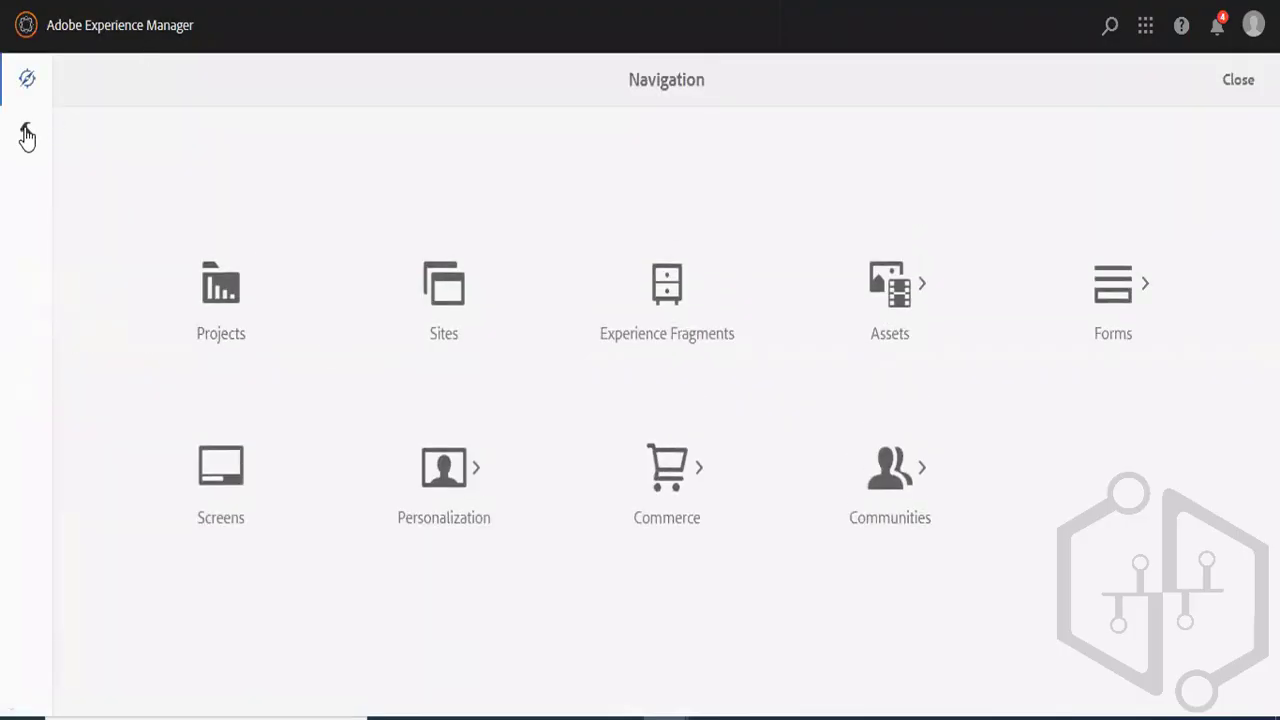
{"action": "left_click", "coordinate": [26, 131]}
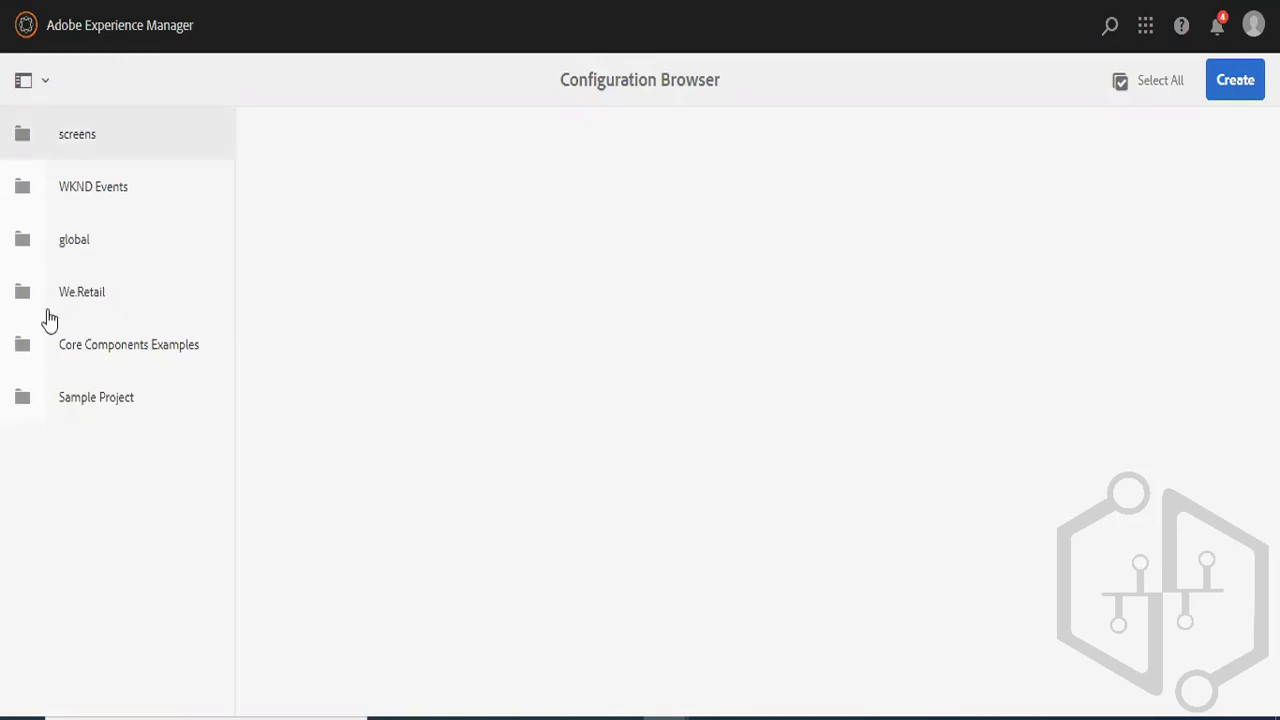
{"action": "left_click", "coordinate": [18, 400]}
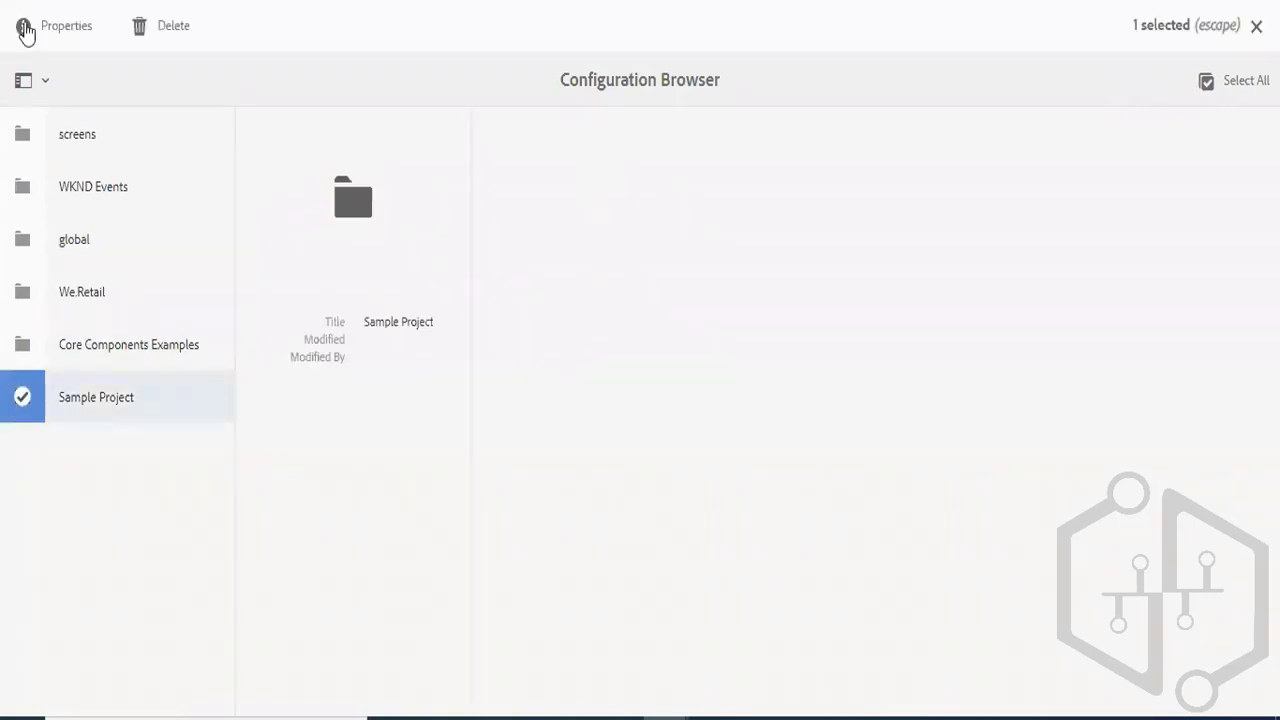
{"action": "key", "text": "p"}
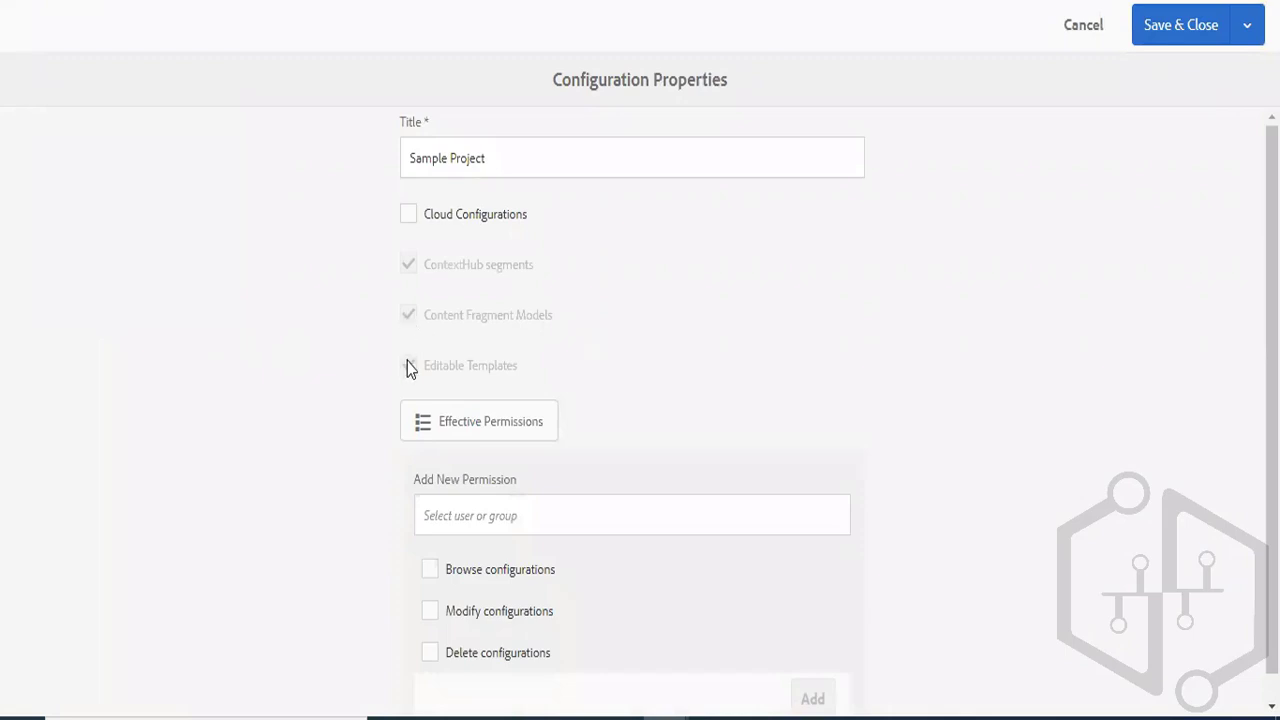
{"action": "left_click", "coordinate": [1083, 33]}
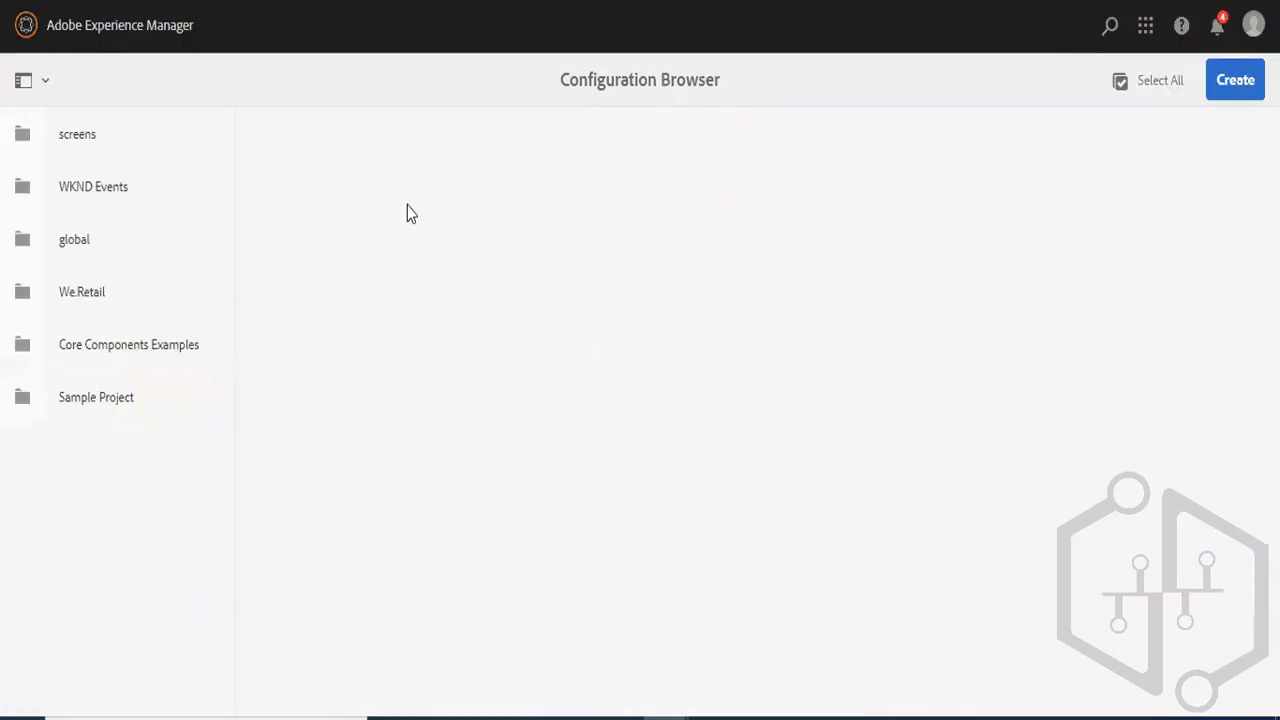
- Open Content Fragment Models from the Assets tools and look inside the Sample Project folder
{"action": "left_click", "coordinate": [24, 27]}
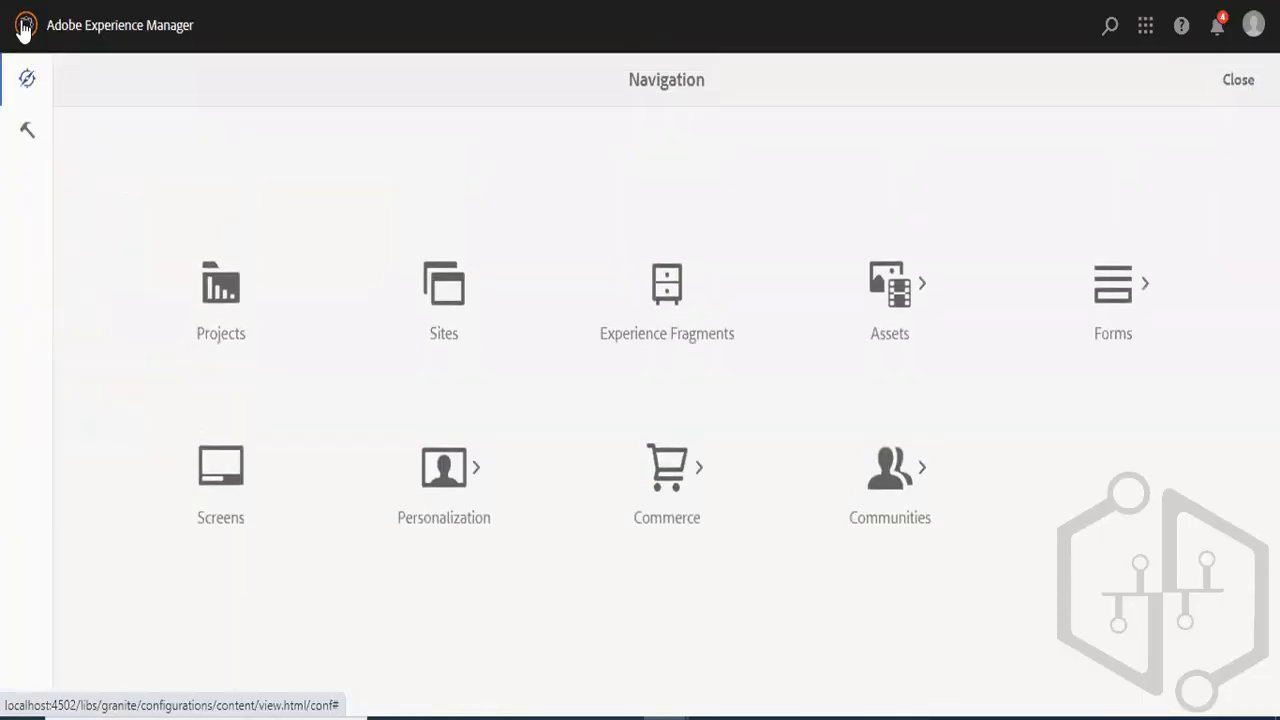
{"action": "left_click", "coordinate": [27, 134]}
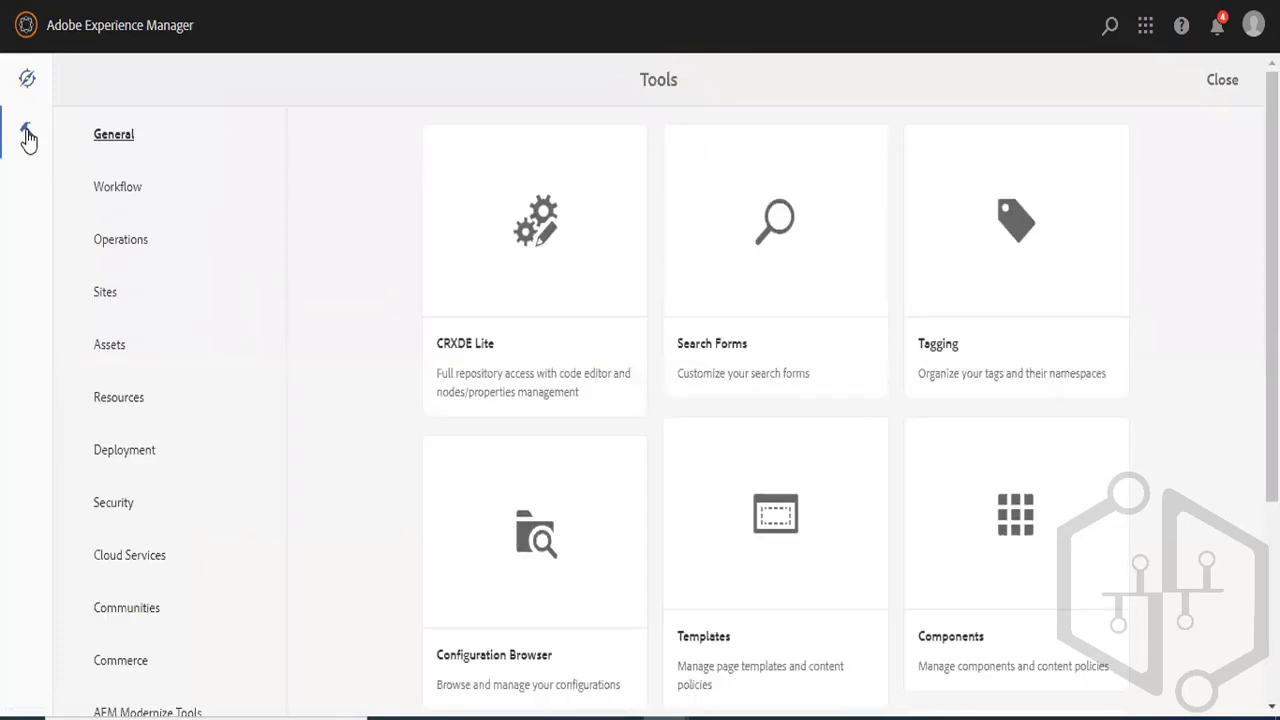
{"action": "left_click", "coordinate": [109, 347]}
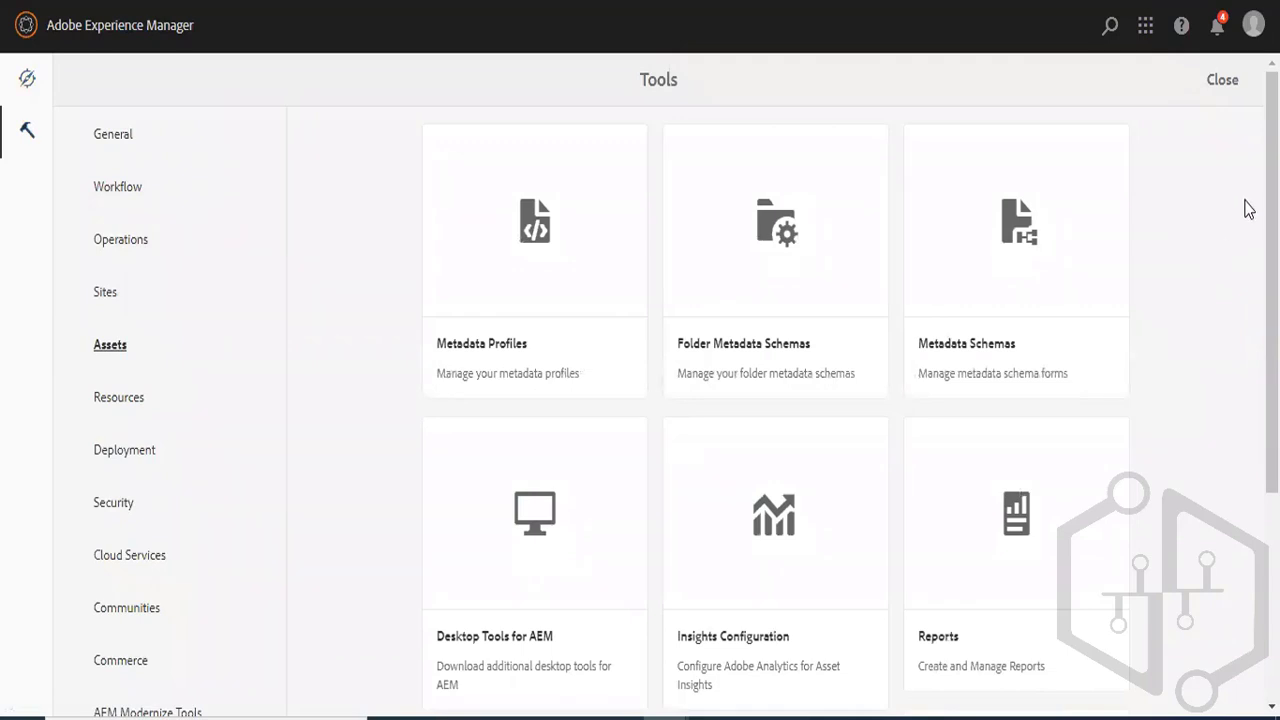
{"action": "left_click_drag", "start_coordinate": [1272, 200], "coordinate": [1272, 406]}
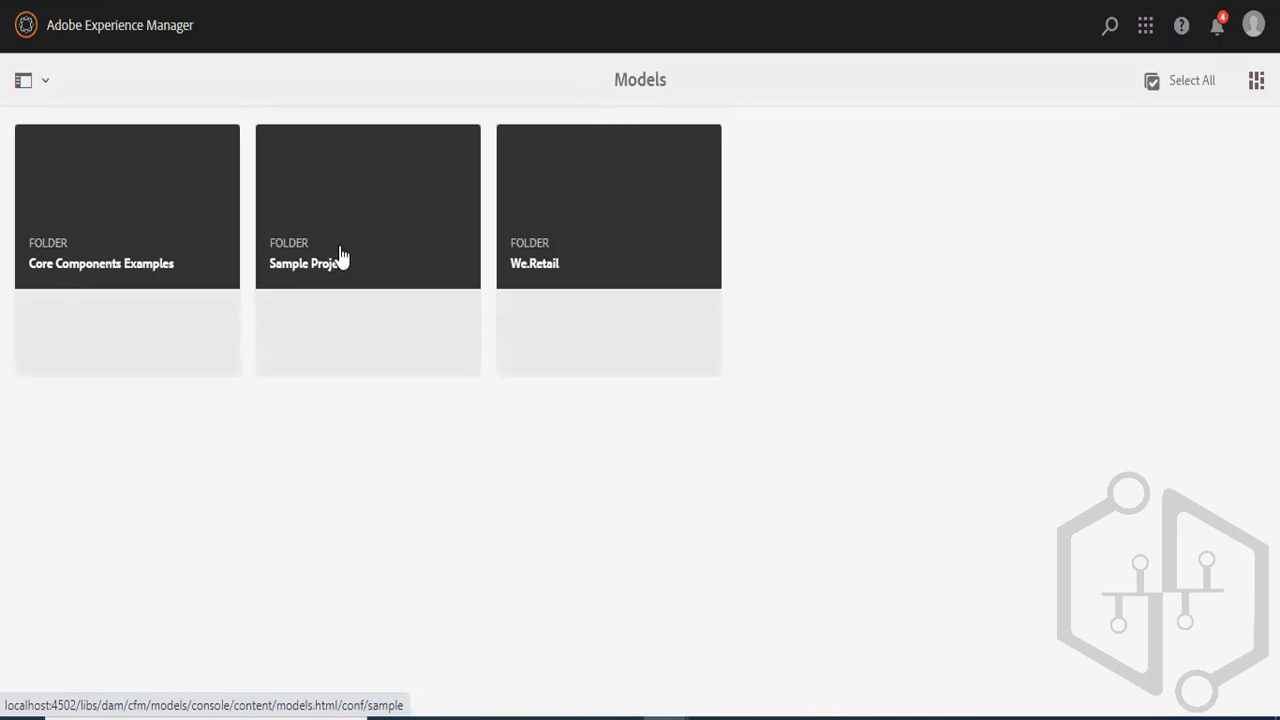
{"action": "left_click", "coordinate": [353, 247]}
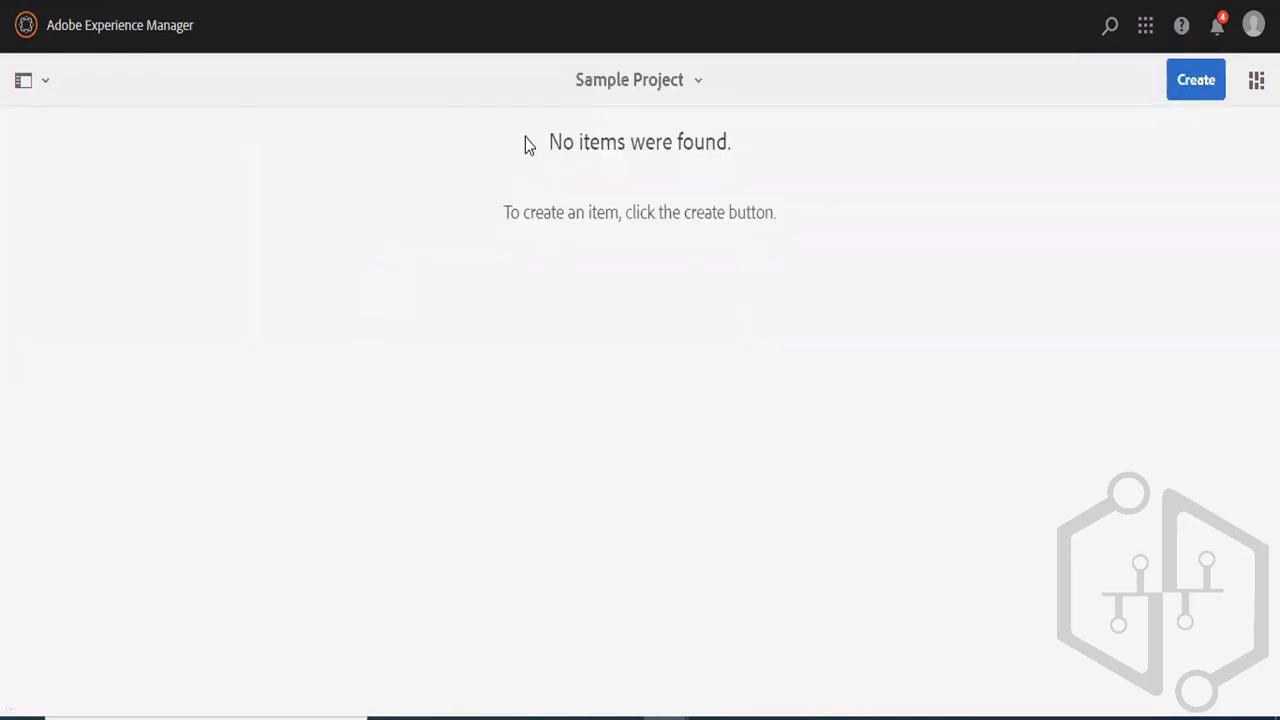
{"action": "left_click_drag", "start_coordinate": [525, 139], "coordinate": [781, 197]}
{"action": "left_click", "coordinate": [858, 192]}
- Go to the Core Components Examples models and examine the Office model's fields in the editor, leaving it unchanged
{"action": "left_click", "coordinate": [711, 88]}
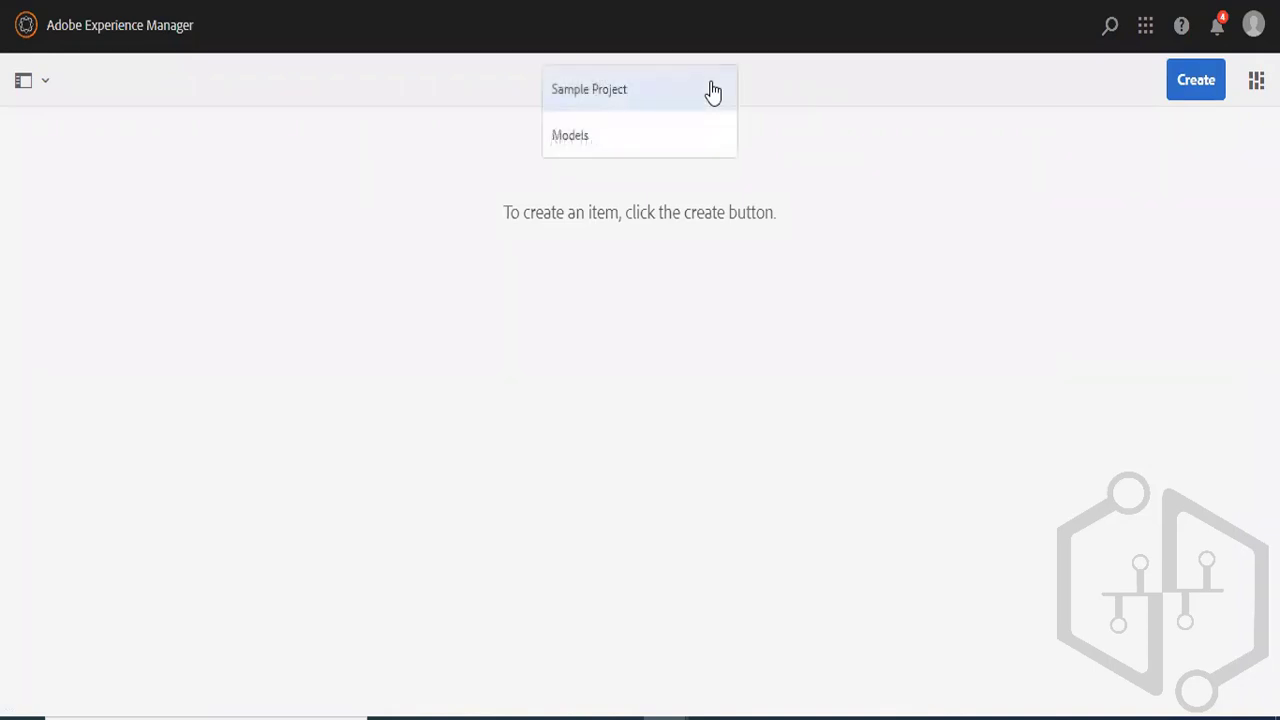
{"action": "left_click", "coordinate": [610, 138]}
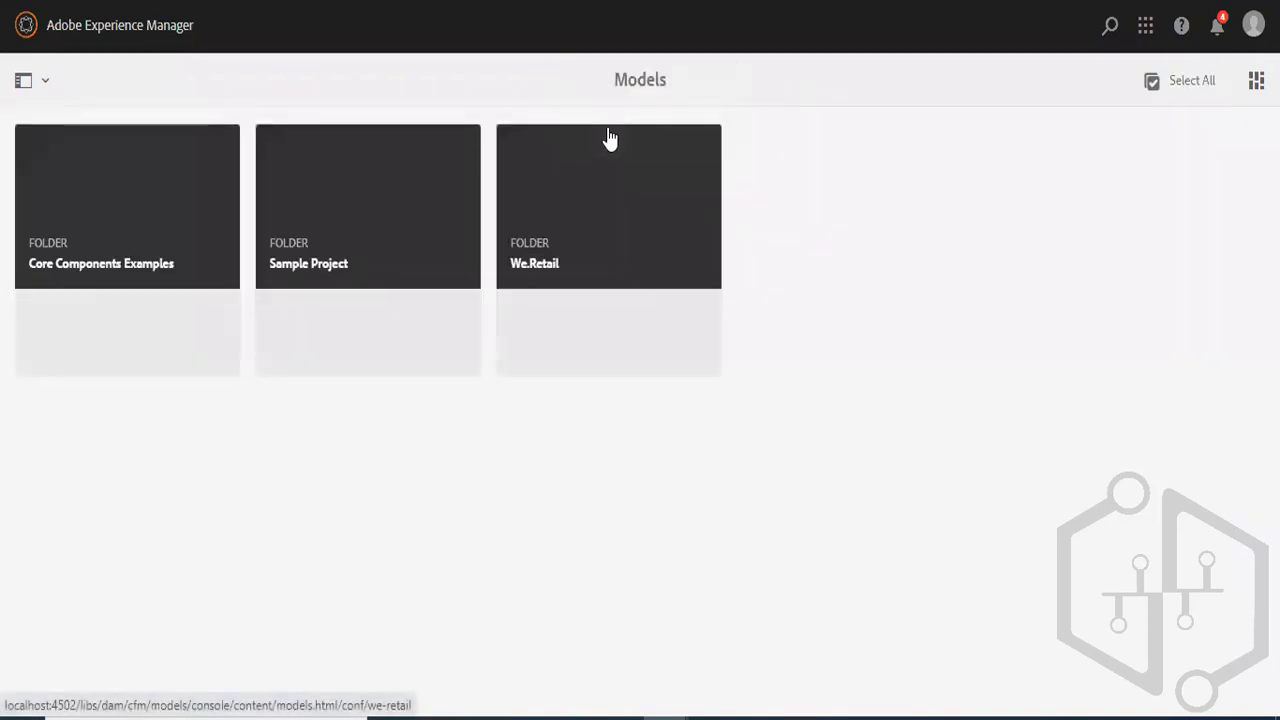
{"action": "left_click", "coordinate": [120, 240]}
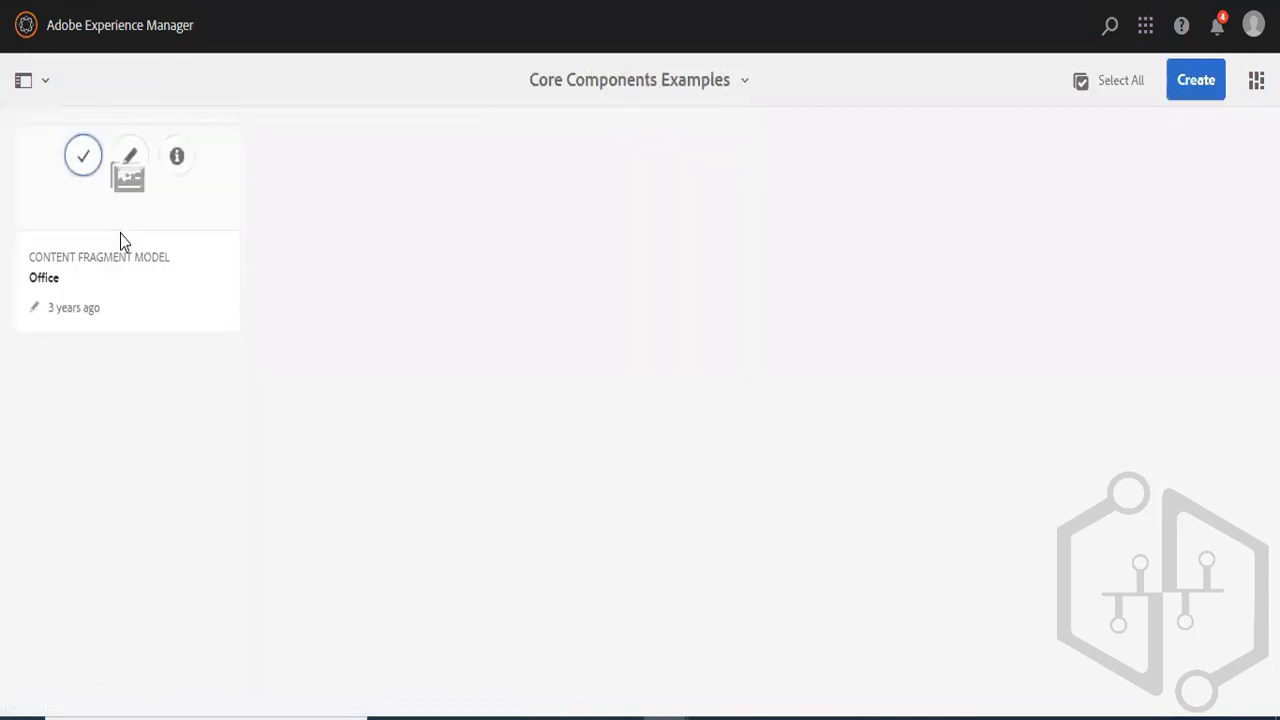
{"action": "left_click", "coordinate": [131, 153]}
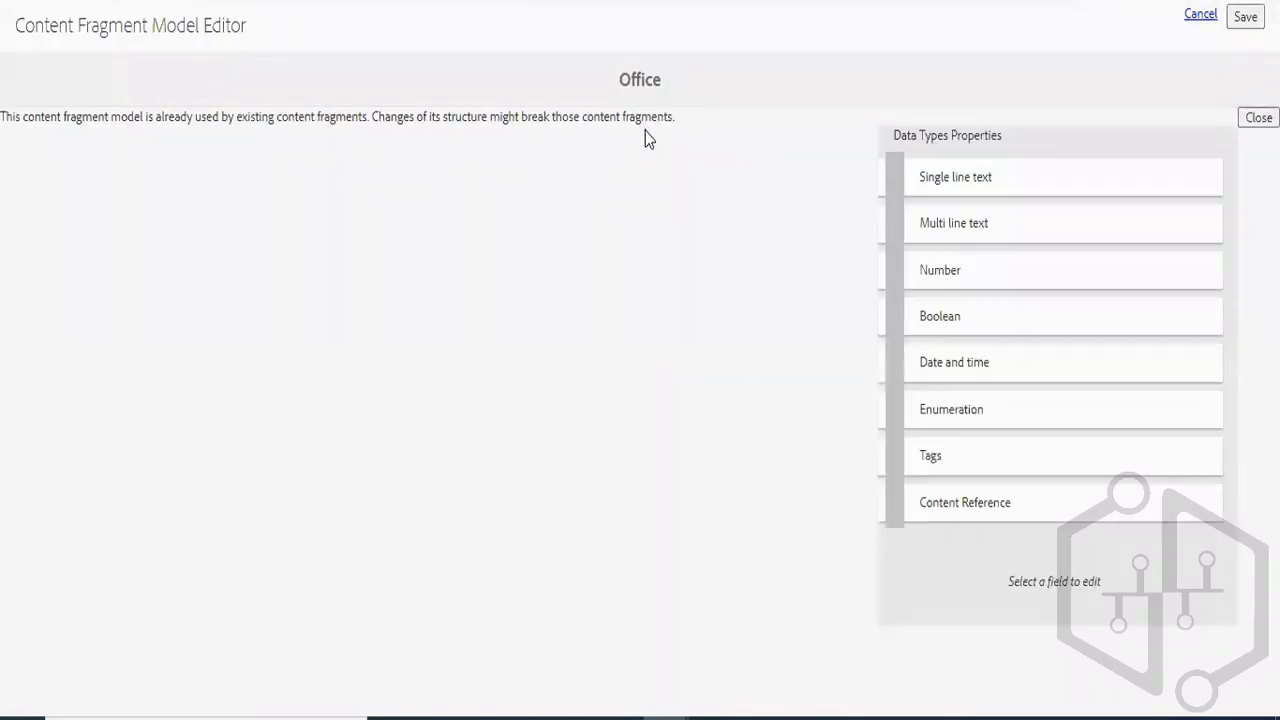
{"action": "left_click", "coordinate": [1181, 27]}
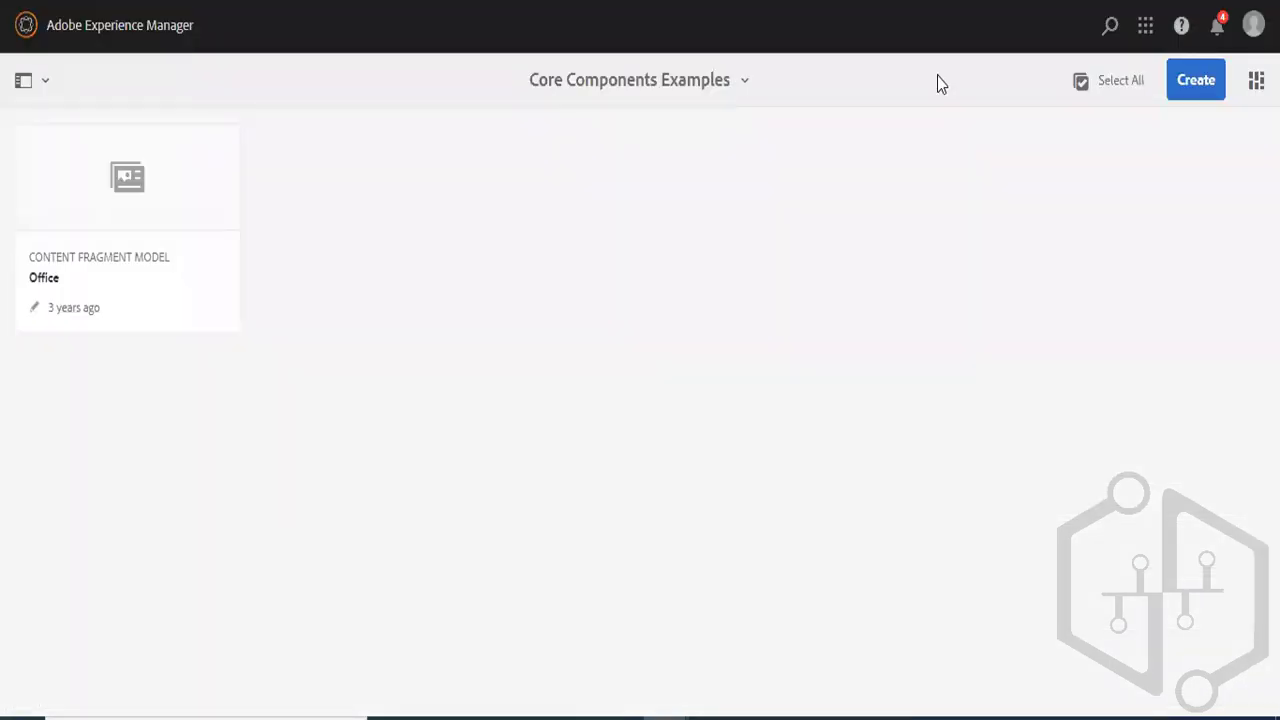
- Reopen Content Fragment Models from the Assets tools and examine the models in the We.Retail folder
{"action": "left_click", "coordinate": [27, 31]}
{"action": "left_click", "coordinate": [27, 136]}
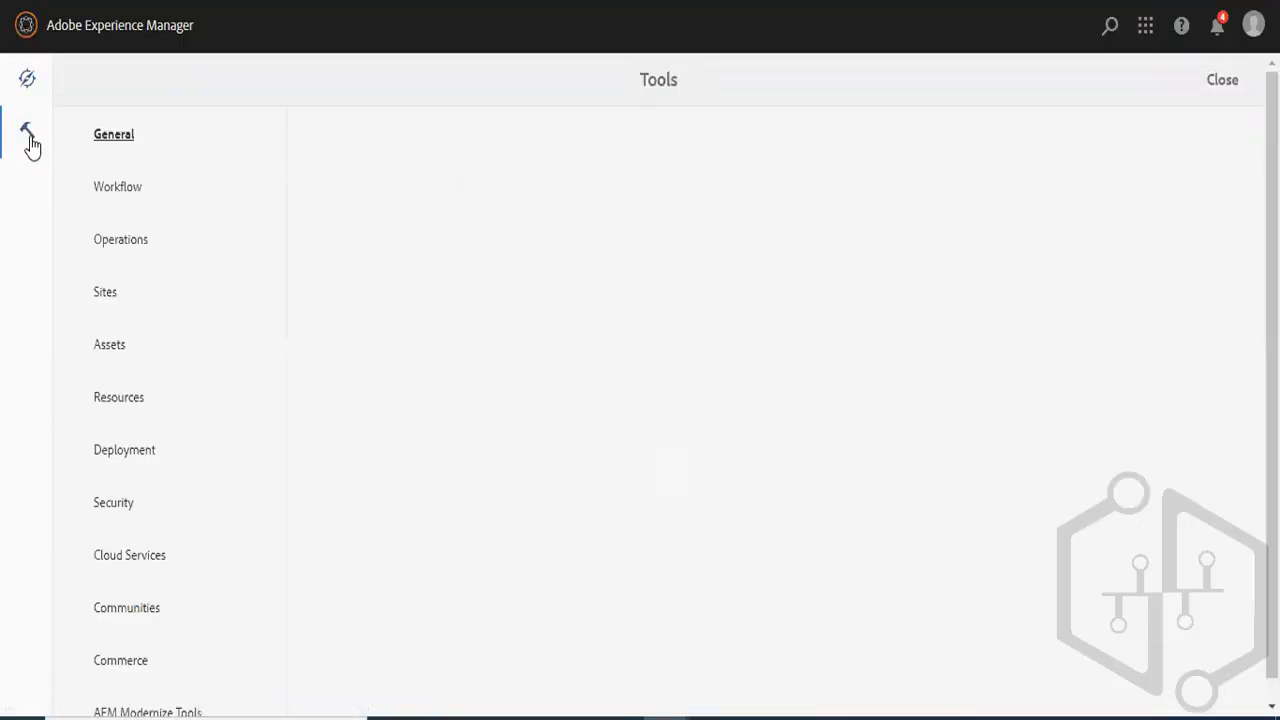
{"action": "left_click", "coordinate": [110, 345]}
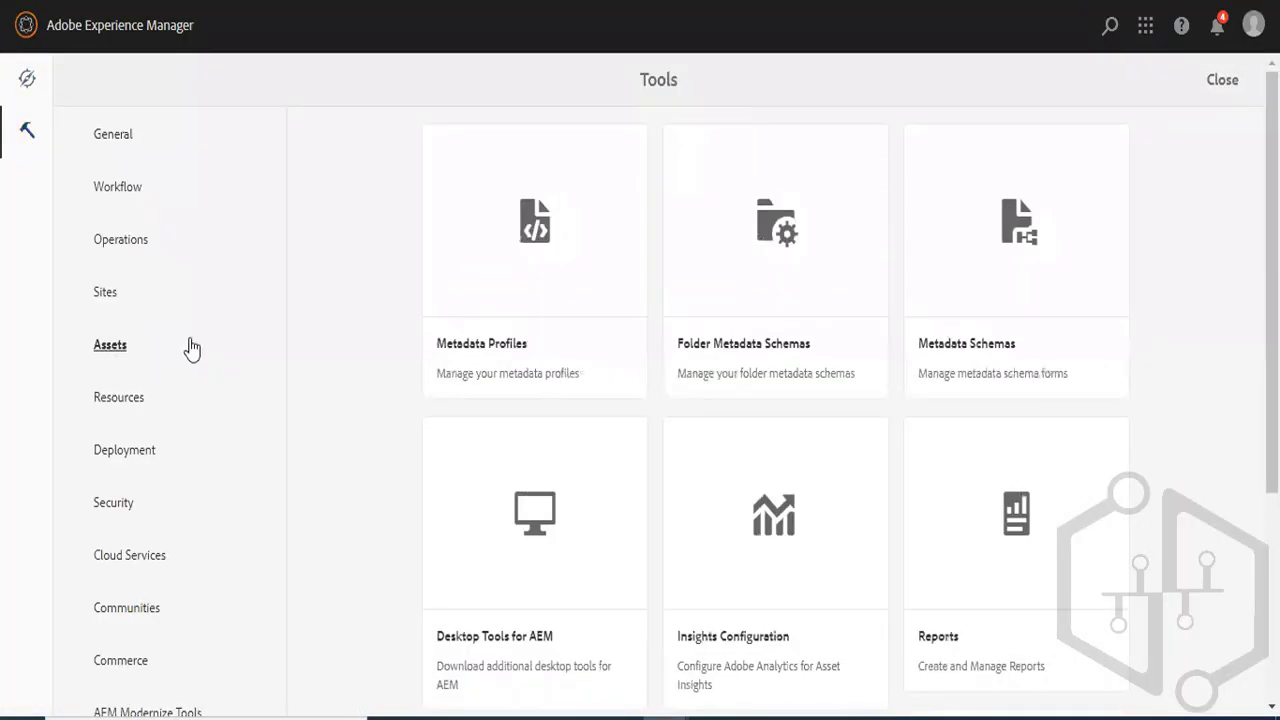
{"action": "scroll", "coordinate": [1186, 223], "scroll_direction": "down", "scroll_amount": 3}
{"action": "scroll", "coordinate": [706, 458], "scroll_direction": "down", "scroll_amount": 1}
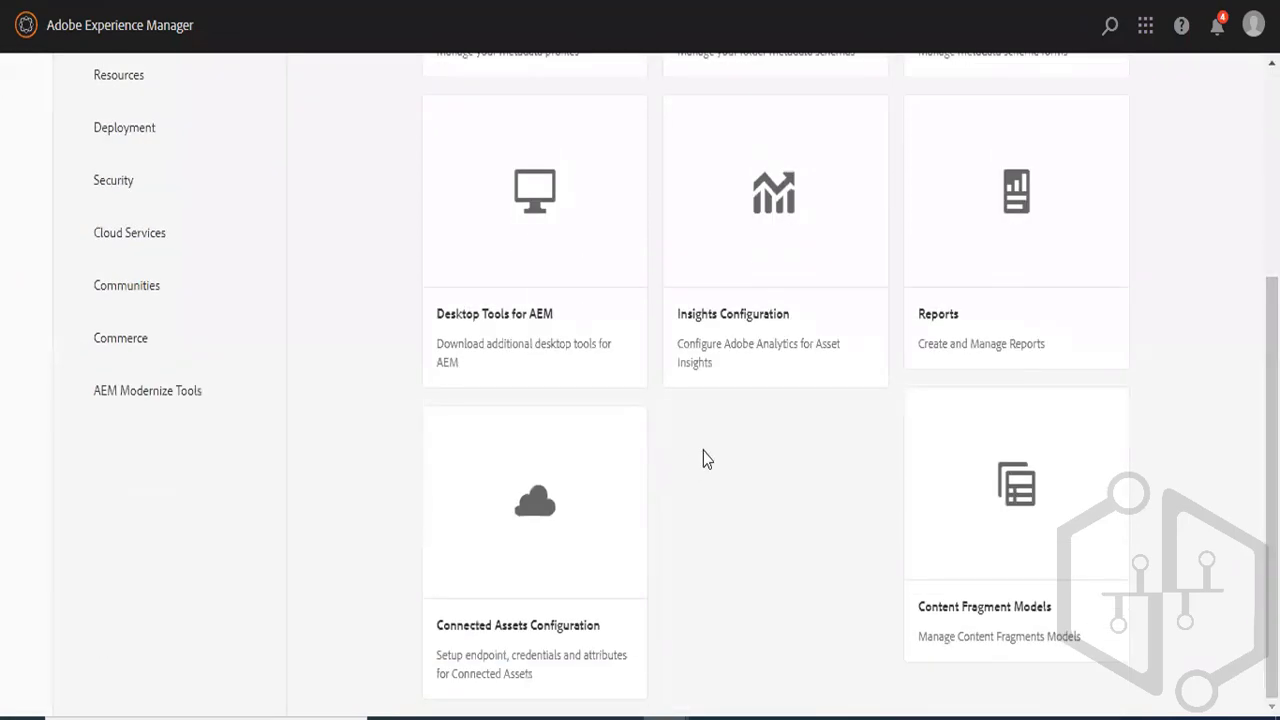
{"action": "left_click", "coordinate": [1004, 490]}
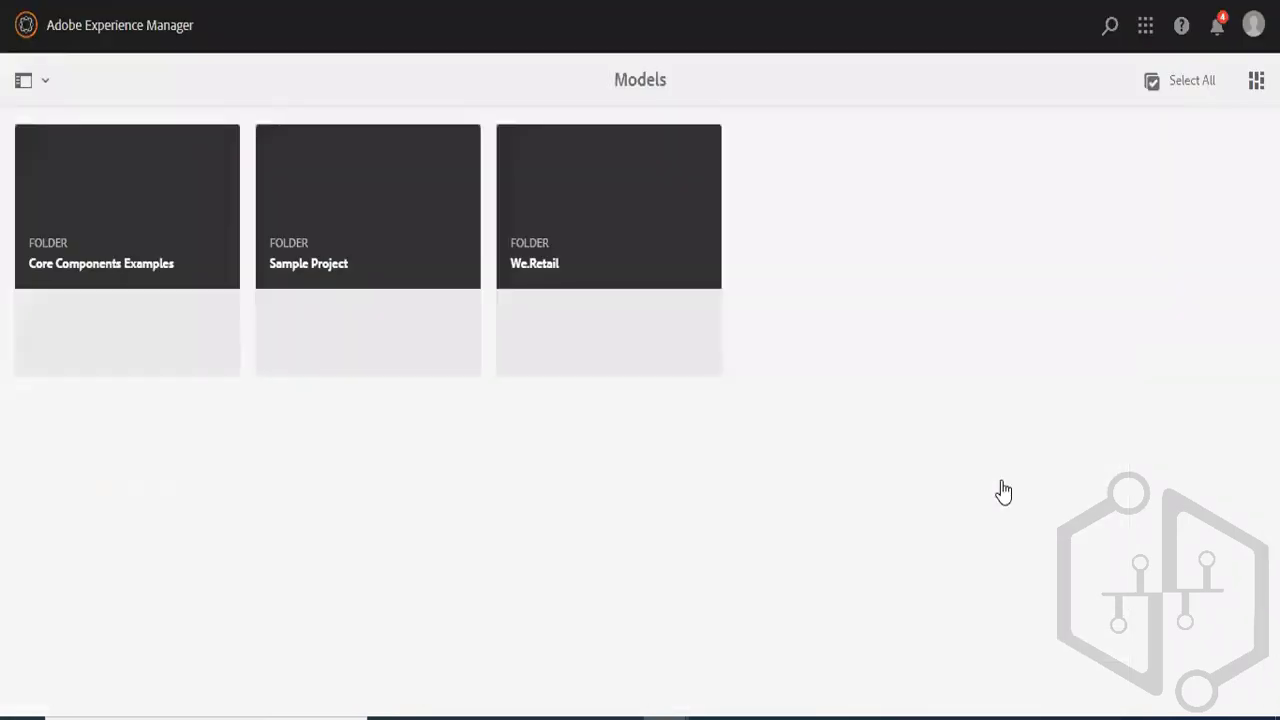
{"action": "left_click", "coordinate": [581, 252]}
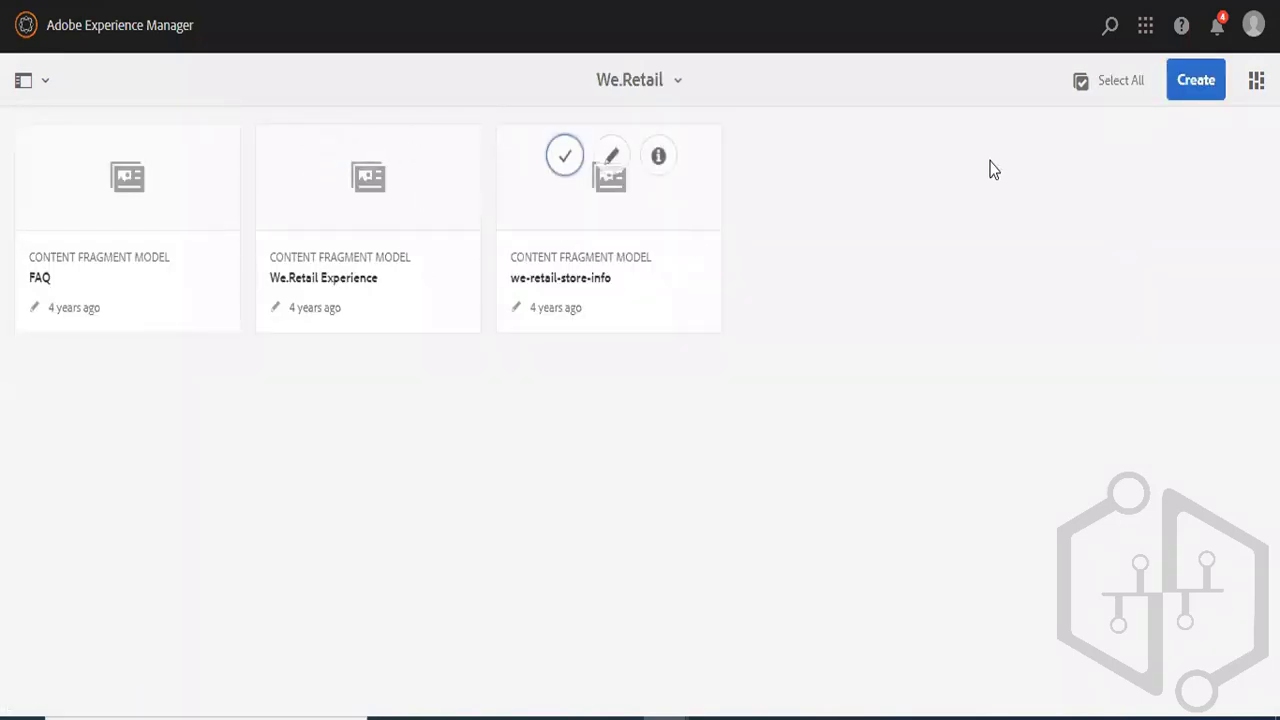
{"action": "left_click", "coordinate": [34, 84]}
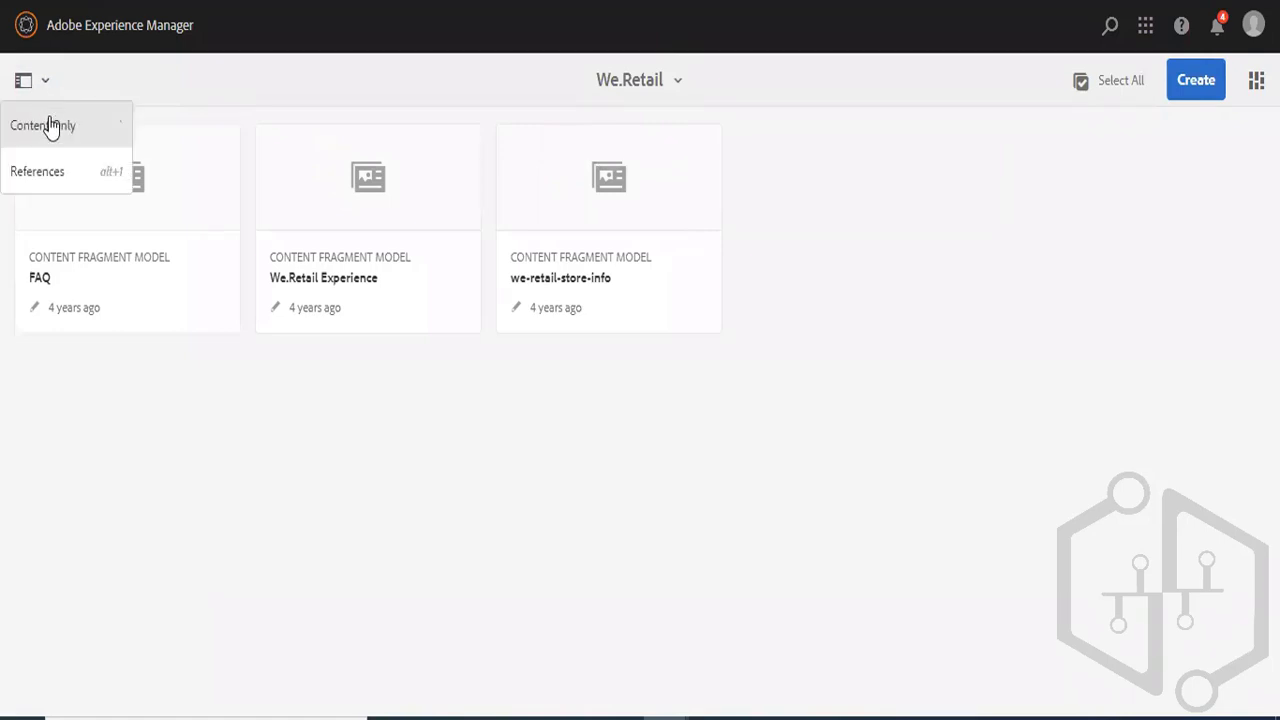
- Return to the Models overview and open the Sample Project folder
{"action": "left_click", "coordinate": [623, 85]}
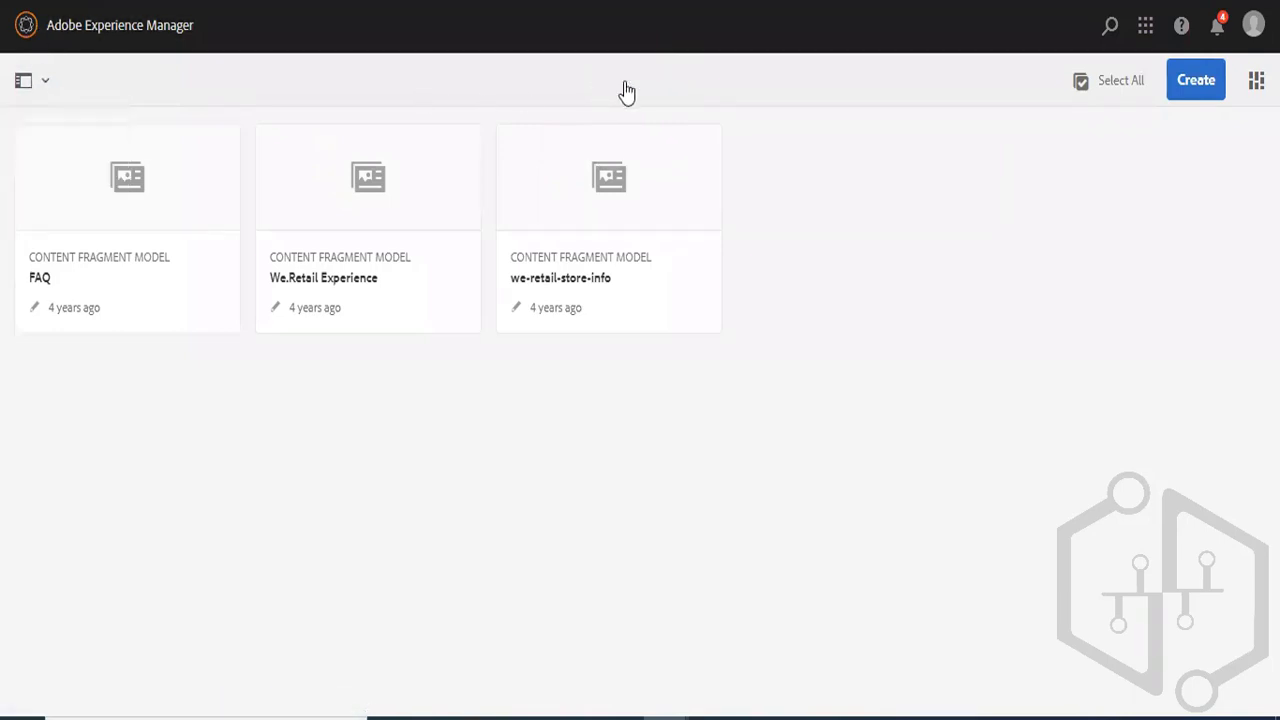
{"action": "left_click", "coordinate": [606, 138]}
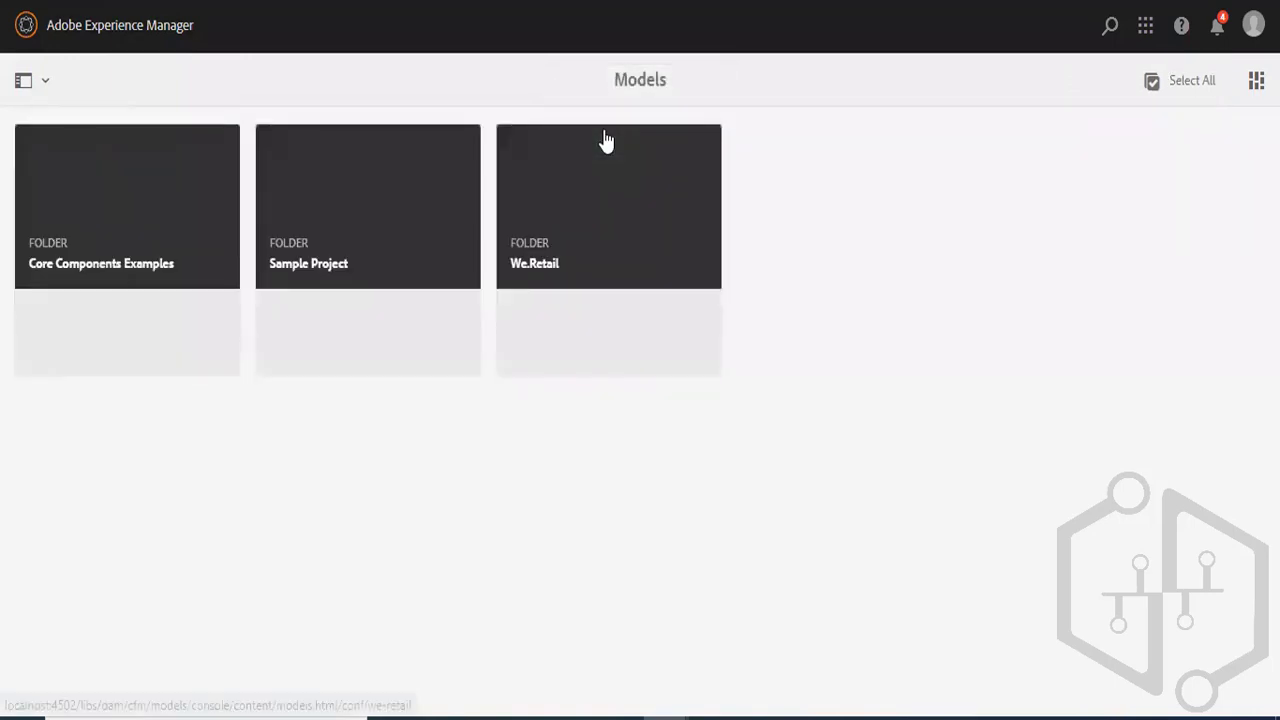
{"action": "left_click", "coordinate": [379, 209]}
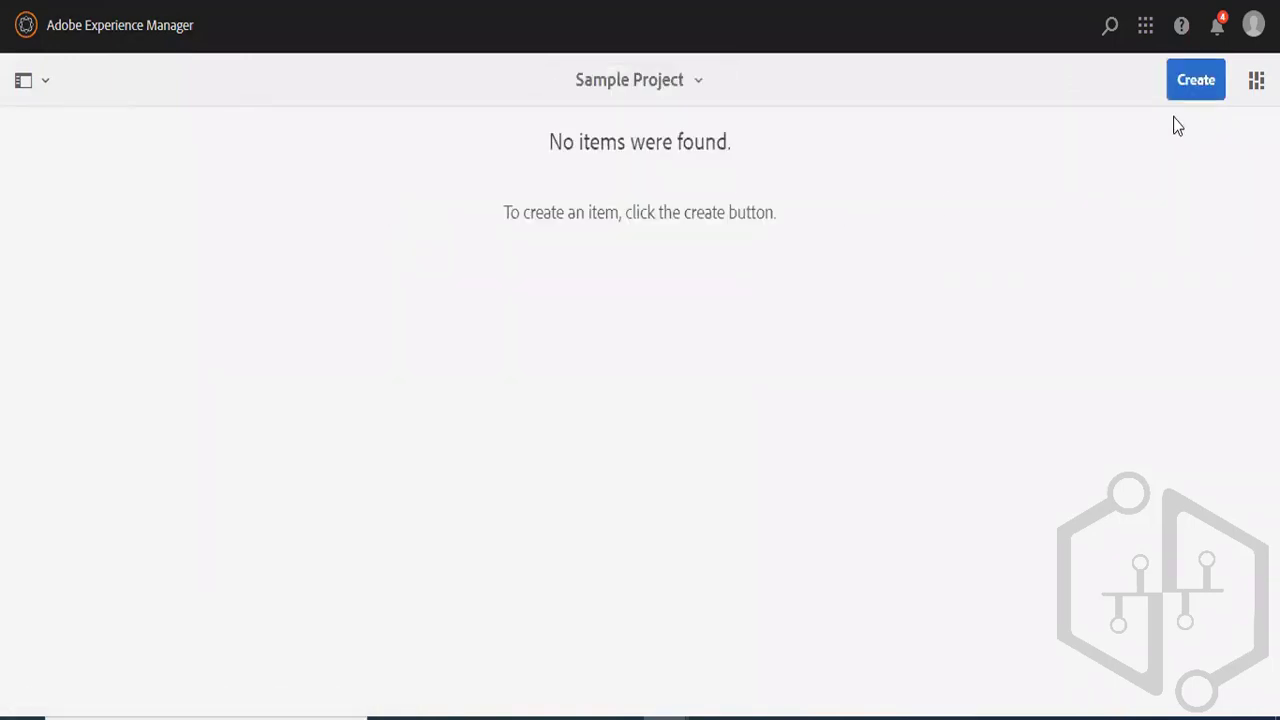
- Create a content fragment model titled FirstContentFragmentModel in the Sample Project folder
{"action": "left_click", "coordinate": [1200, 82]}
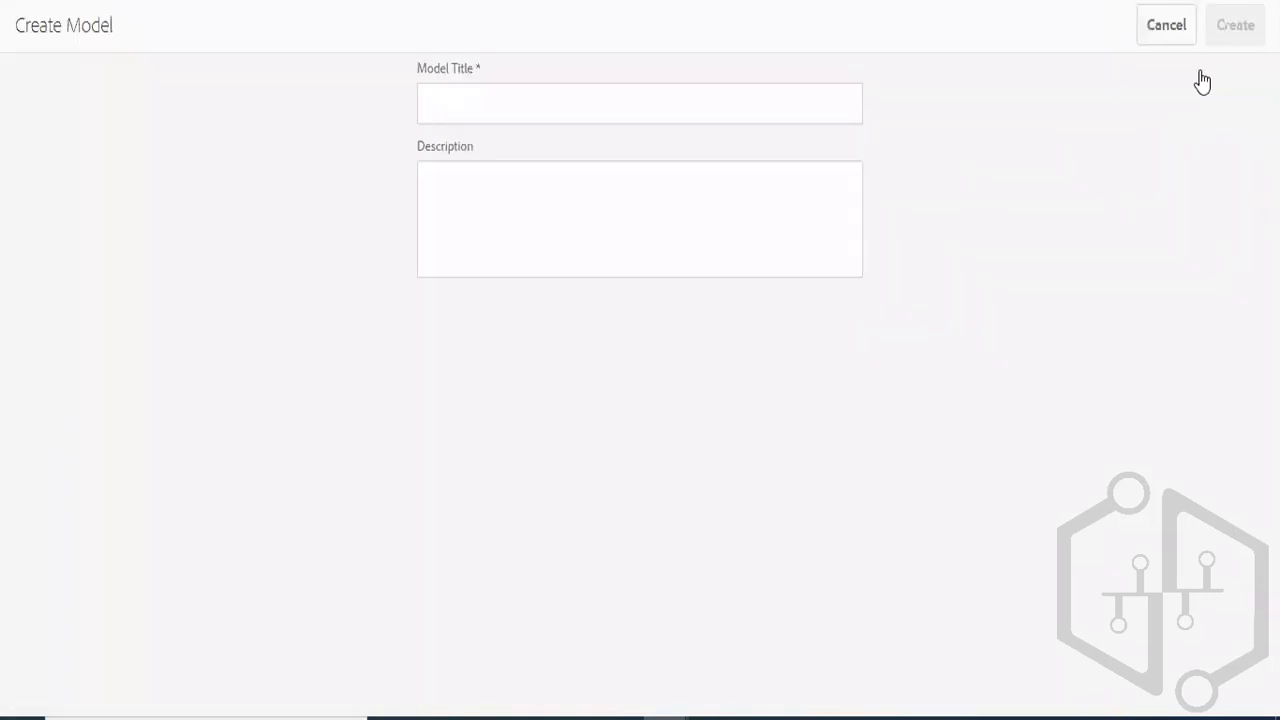
{"action": "left_click", "coordinate": [634, 117]}
{"action": "type", "text": "F"}
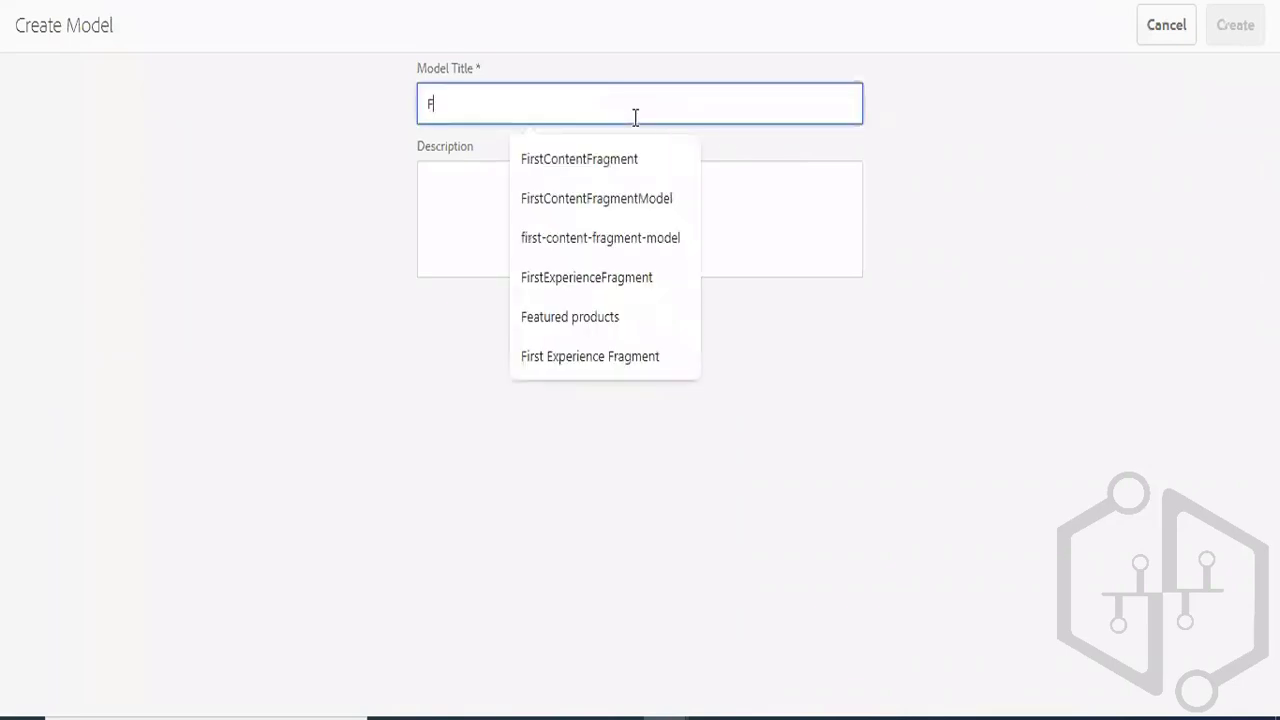
{"action": "type", "text": "irstCF"}
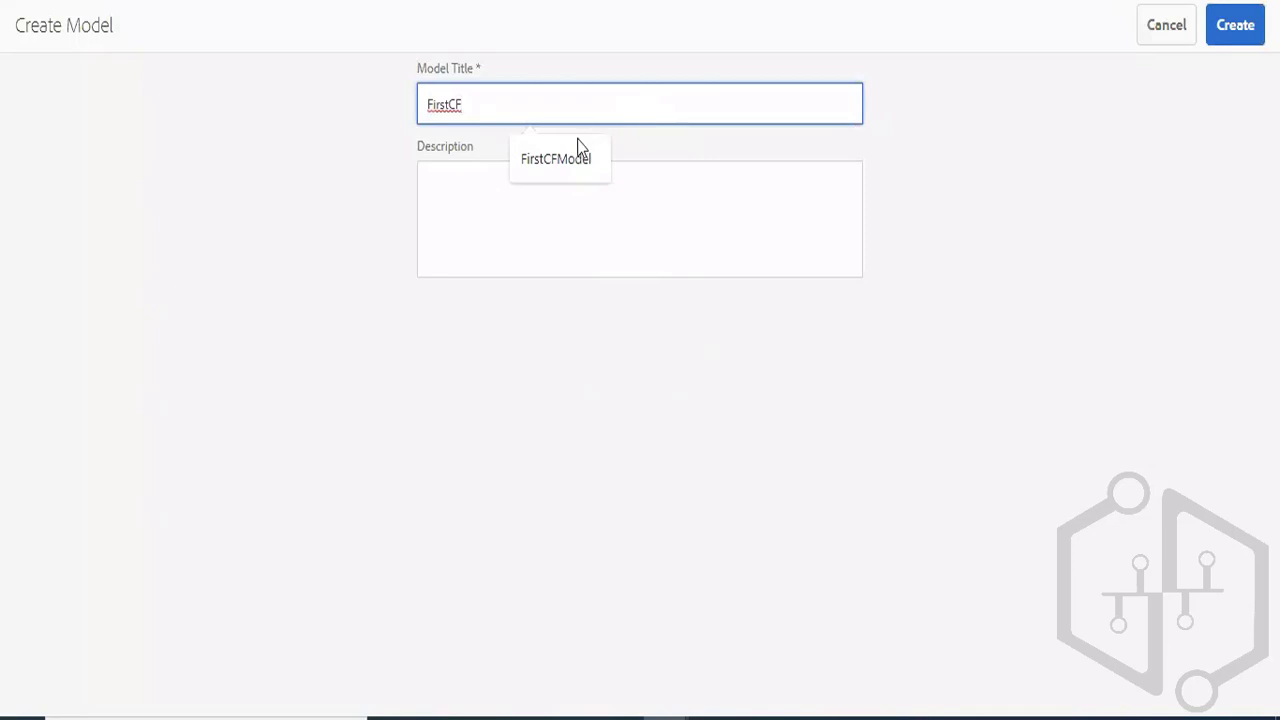
{"action": "left_click", "coordinate": [537, 160]}
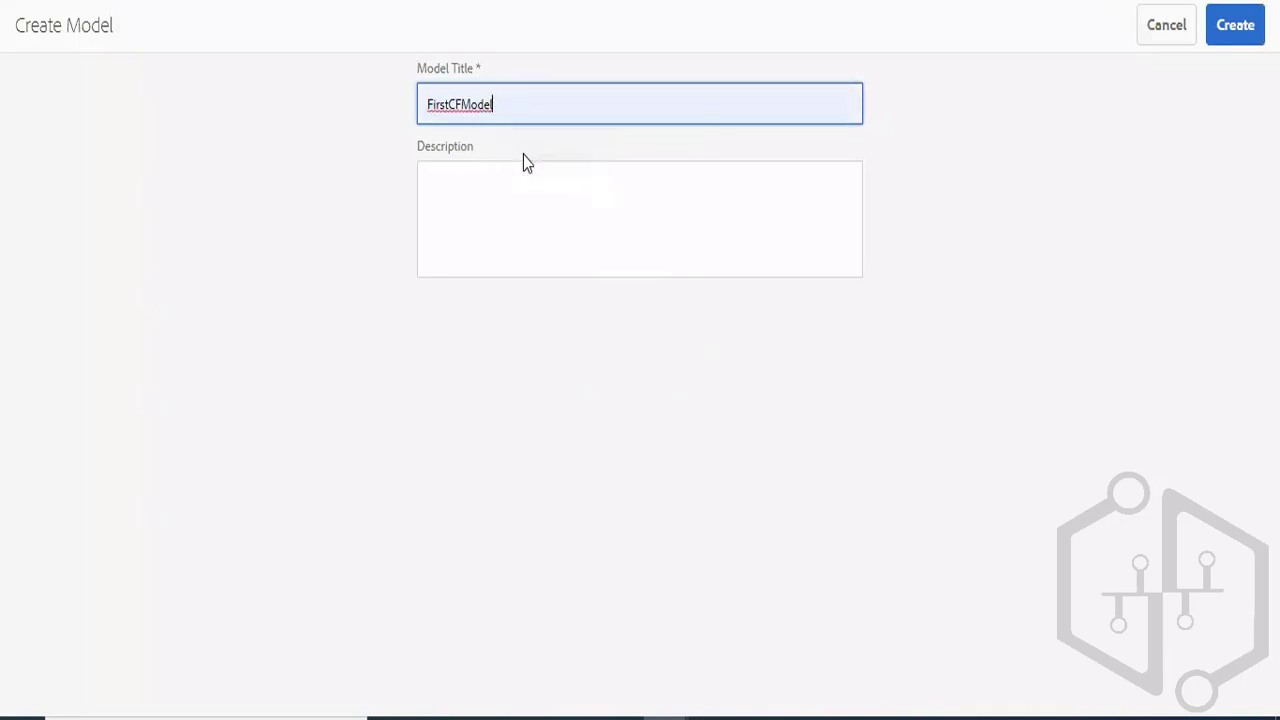
{"action": "left_click", "coordinate": [455, 104]}
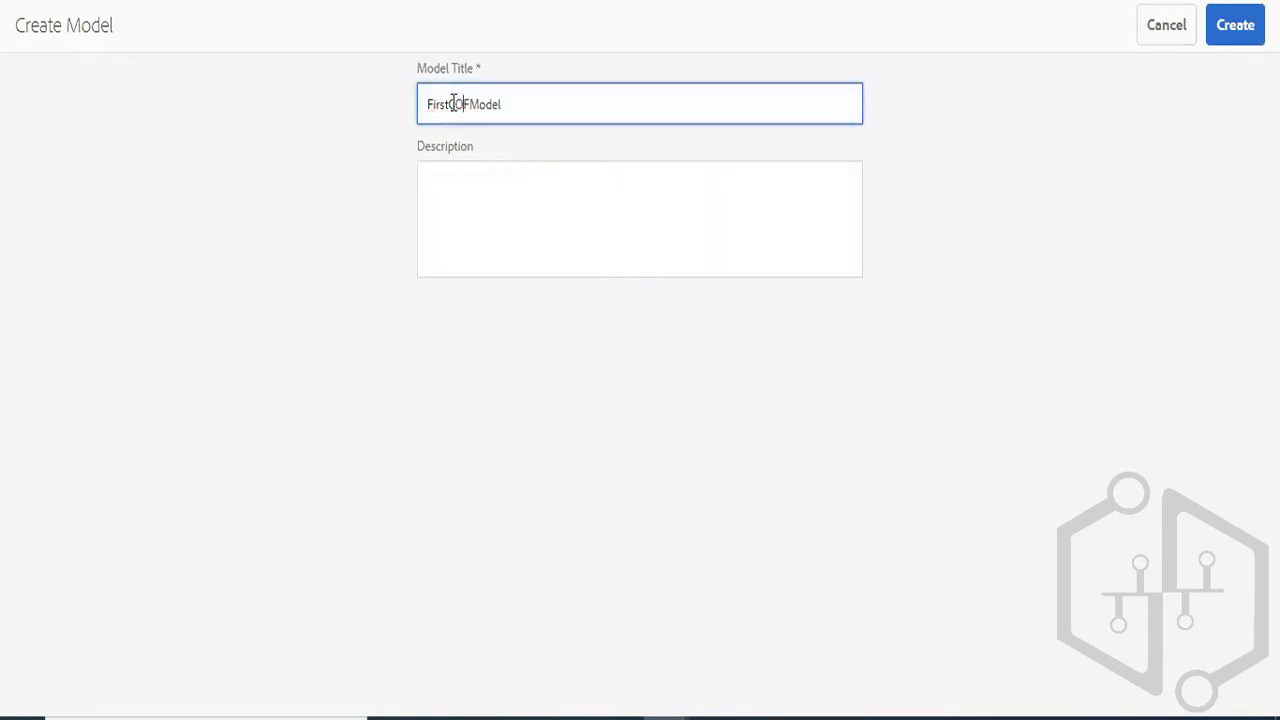
{"action": "type", "text": "ontentF"}
{"action": "type", "text": "ragment"}
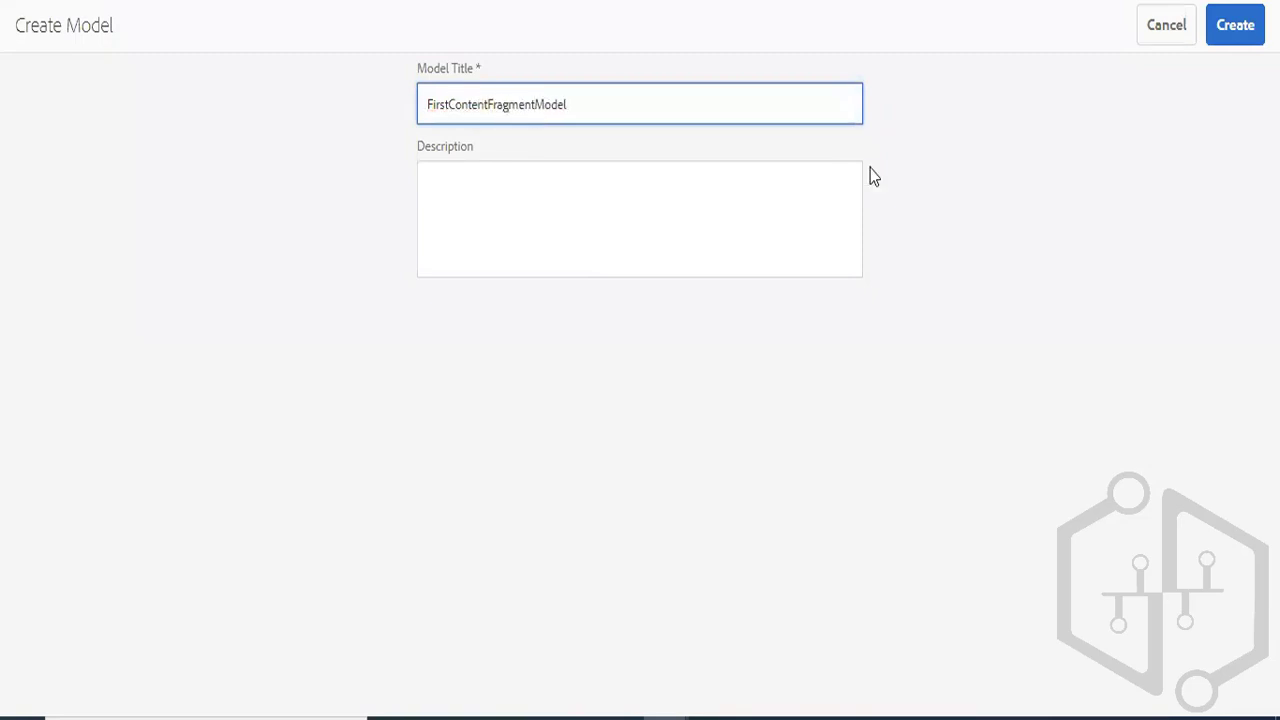
{"action": "left_click", "coordinate": [1228, 36]}
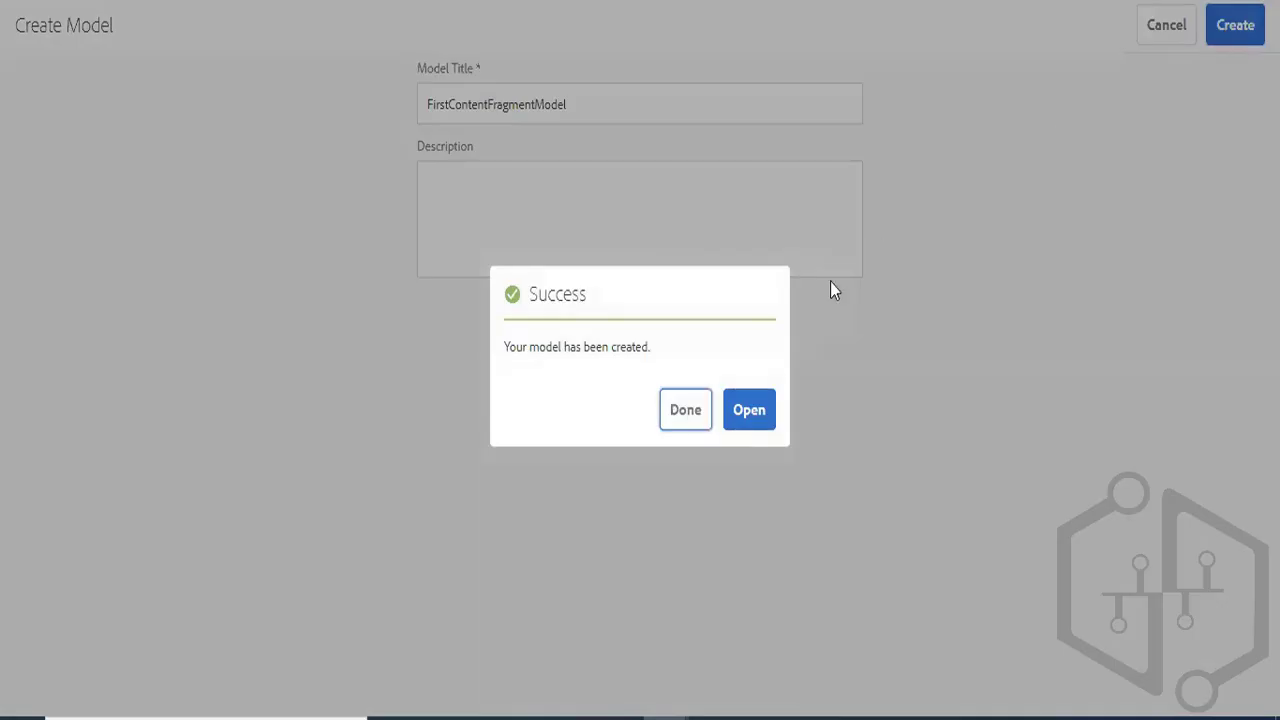
- Open the new model and add a Single line text field rendered as textfield, labelled First Name with property name firstname
{"action": "left_click", "coordinate": [733, 409]}
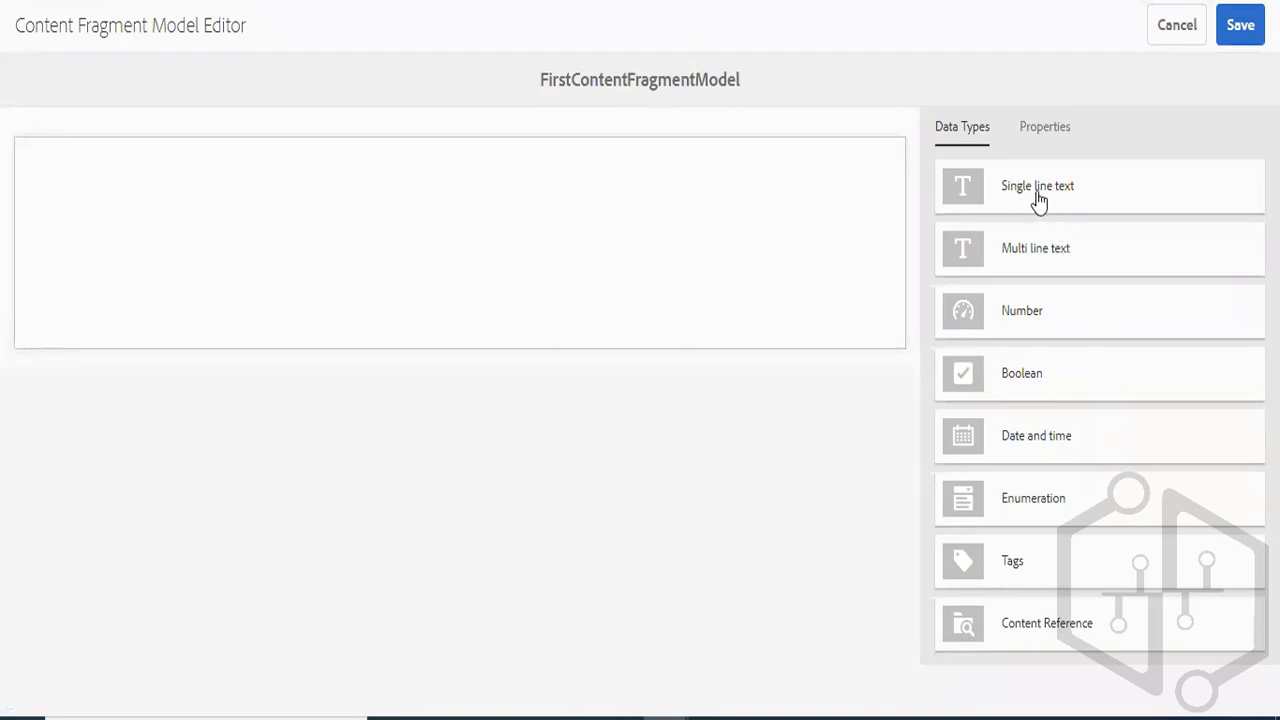
{"action": "left_click_drag", "start_coordinate": [1003, 200], "coordinate": [272, 206]}
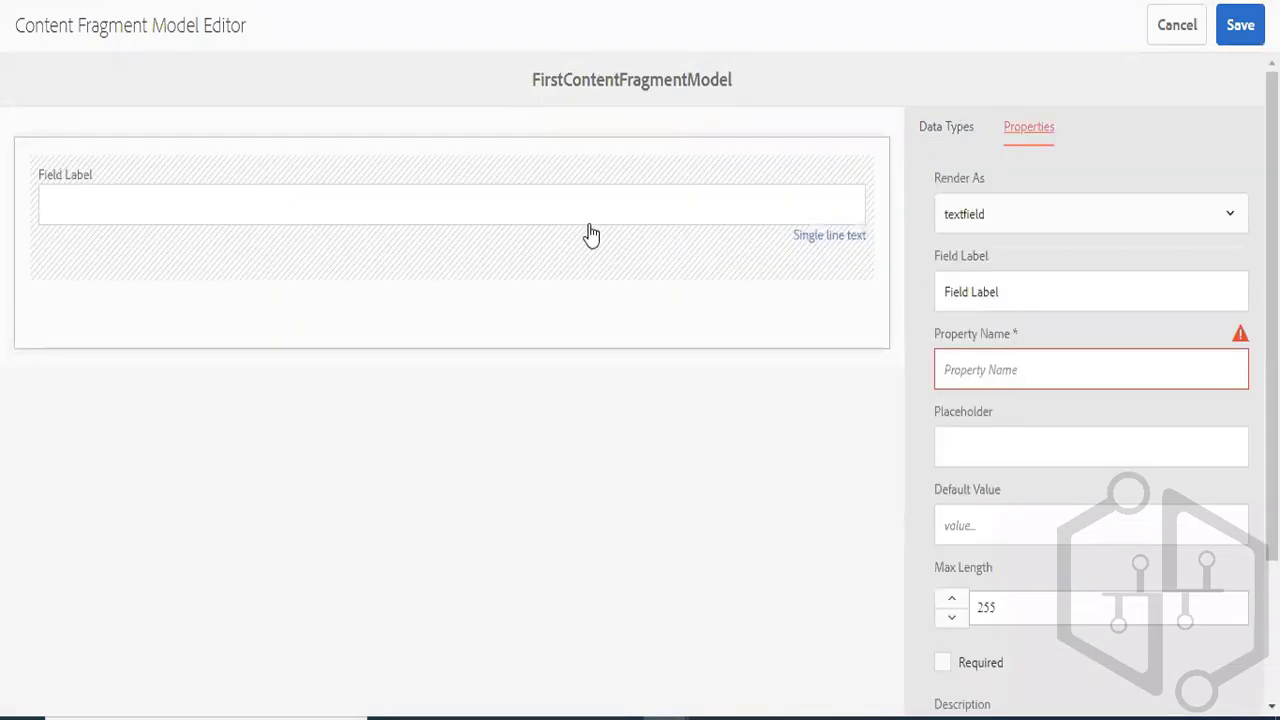
{"action": "left_click", "coordinate": [1033, 222]}
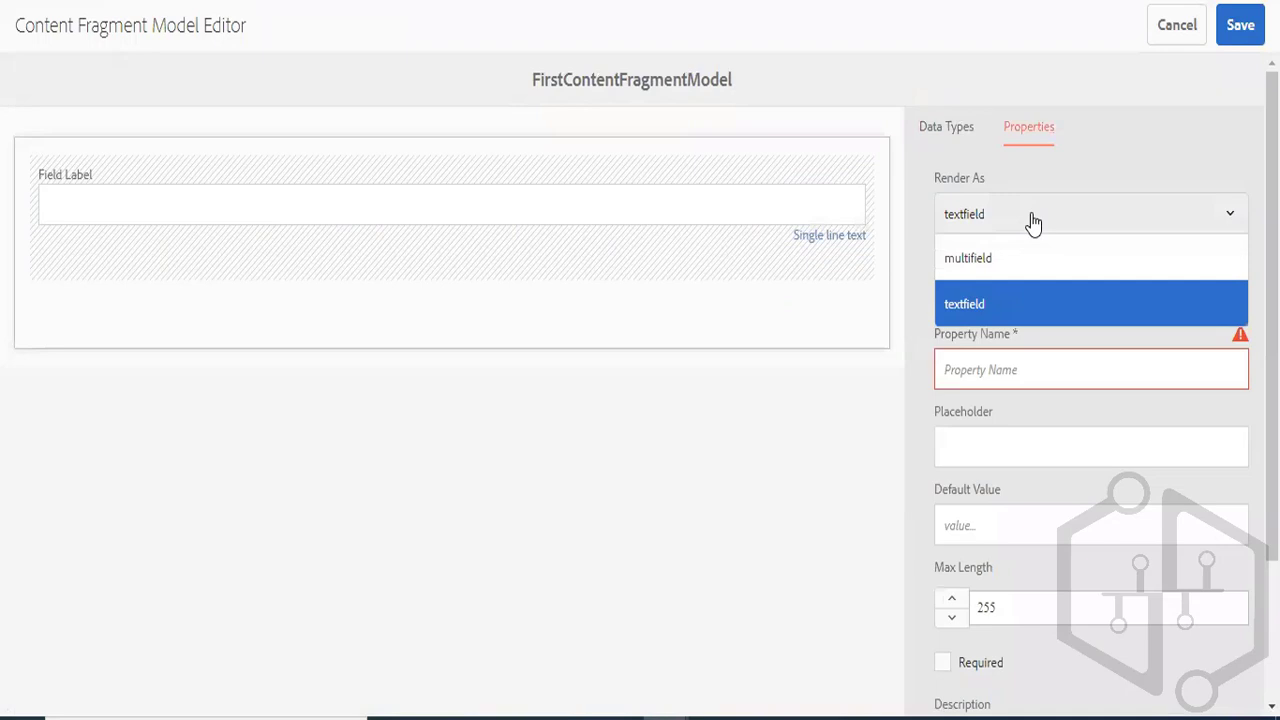
{"action": "left_click", "coordinate": [1000, 303]}
{"action": "left_click", "coordinate": [985, 291]}
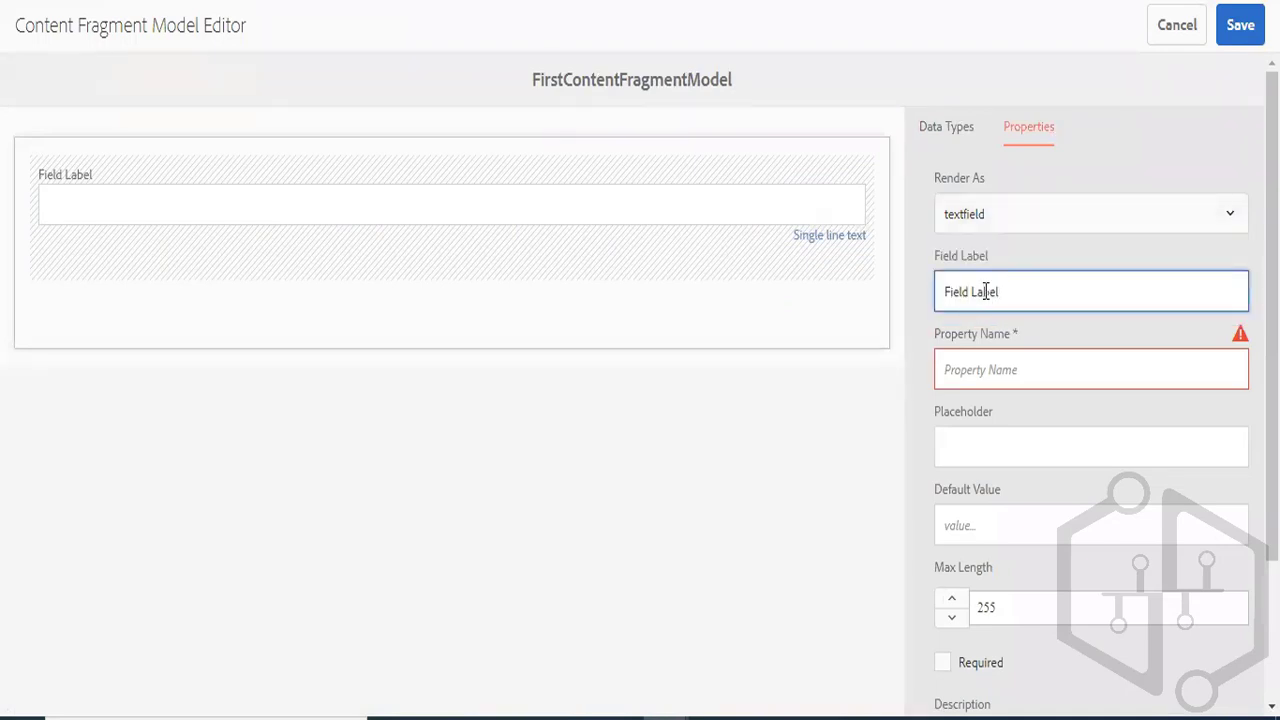
{"action": "triple_click", "coordinate": [985, 291]}
{"action": "type", "text": "First Name"}
{"action": "left_click", "coordinate": [981, 362]}
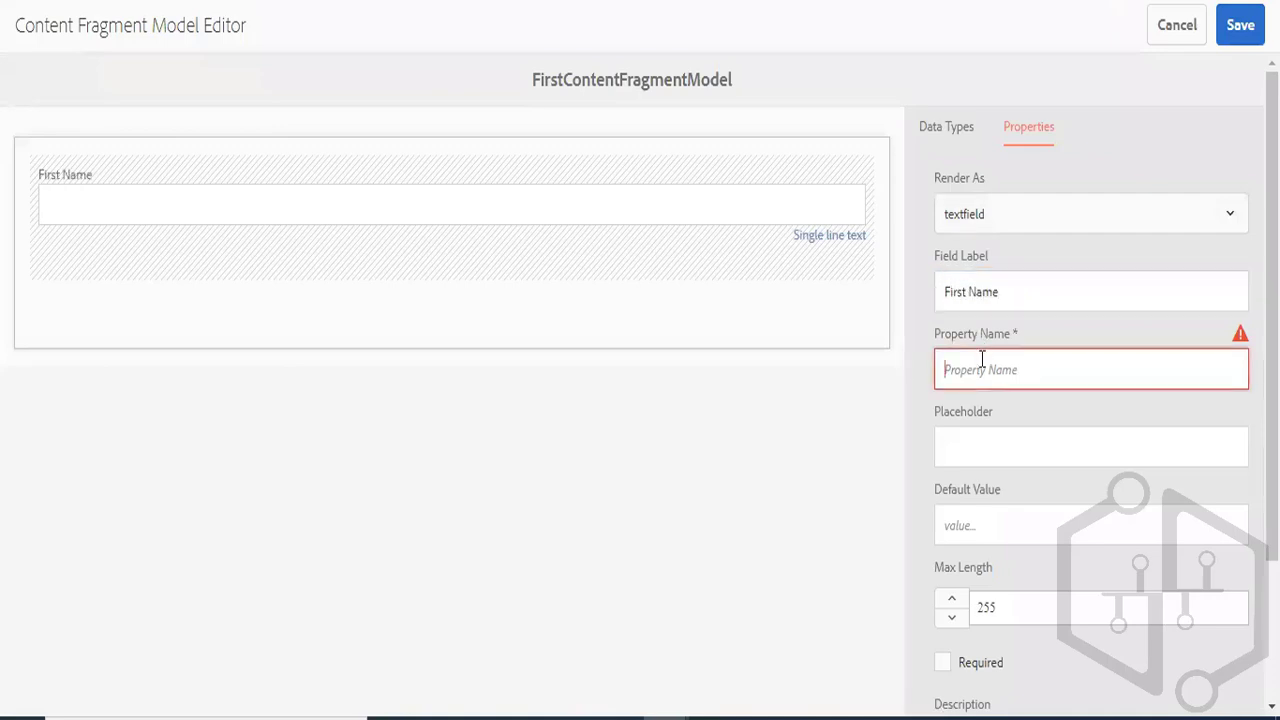
{"action": "type", "text": "firstname"}
- Make the First Name field required and set its placeholder to "enter first name"
{"action": "left_click", "coordinate": [979, 520]}
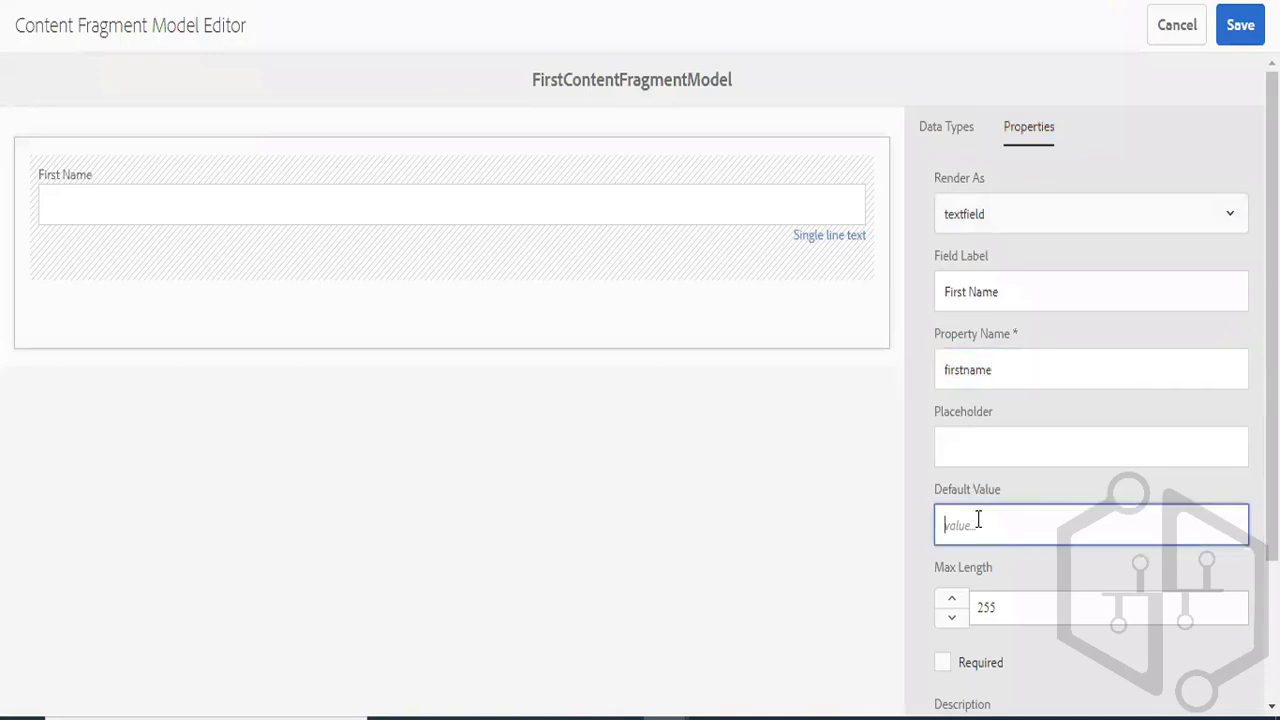
{"action": "left_click", "coordinate": [940, 661]}
{"action": "scroll", "coordinate": [940, 661], "scroll_direction": "down", "scroll_amount": 1}
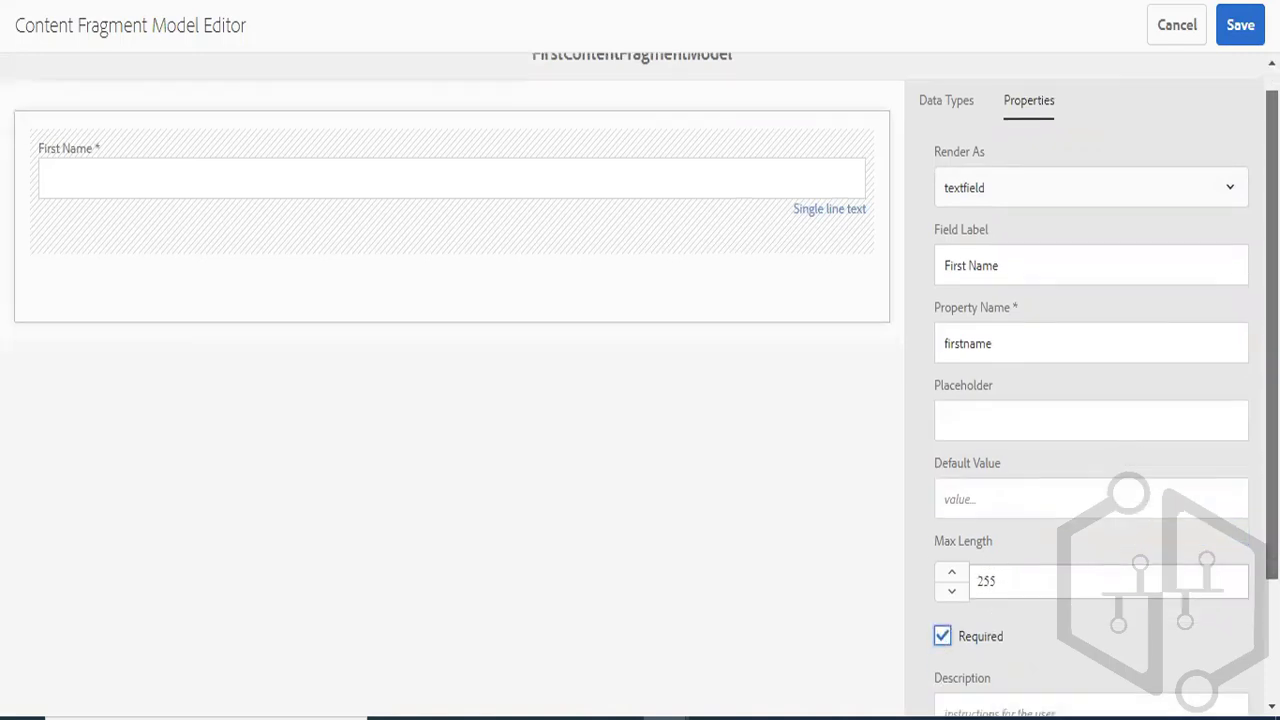
{"action": "scroll", "coordinate": [1020, 291], "scroll_direction": "down", "scroll_amount": 2}
{"action": "scroll", "coordinate": [1020, 291], "scroll_direction": "up", "scroll_amount": 1}
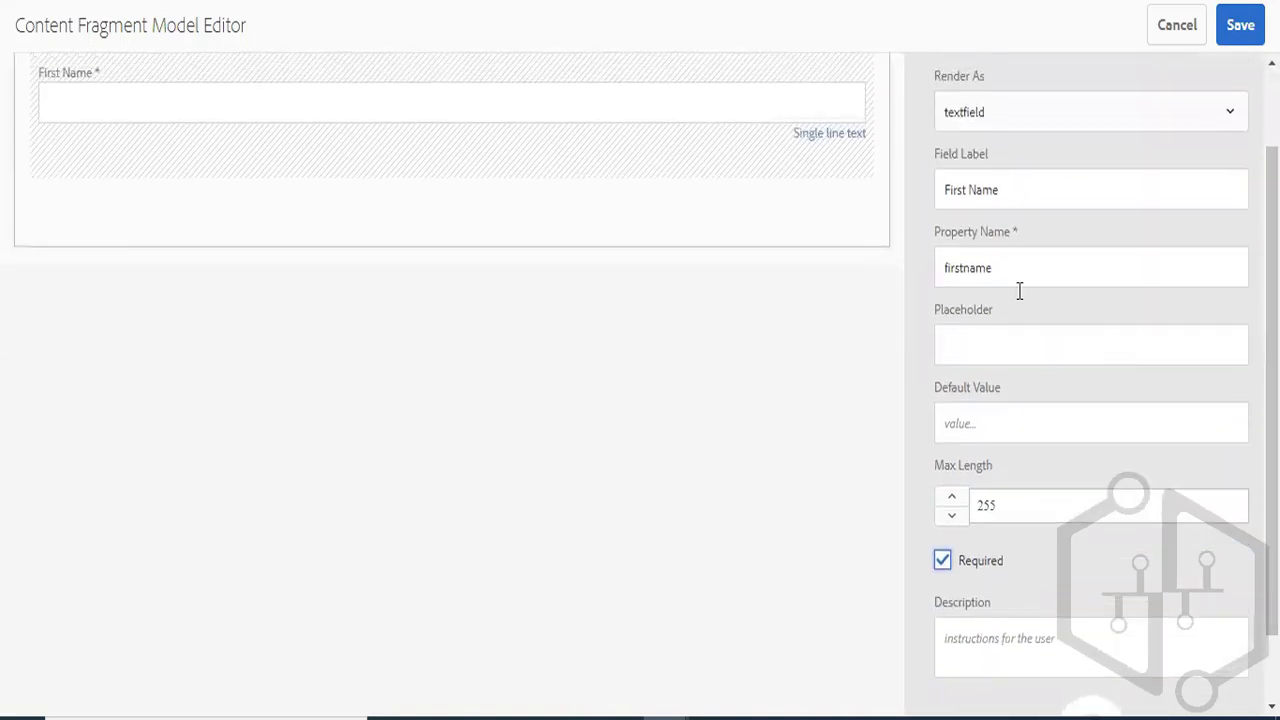
{"action": "left_click", "coordinate": [993, 337]}
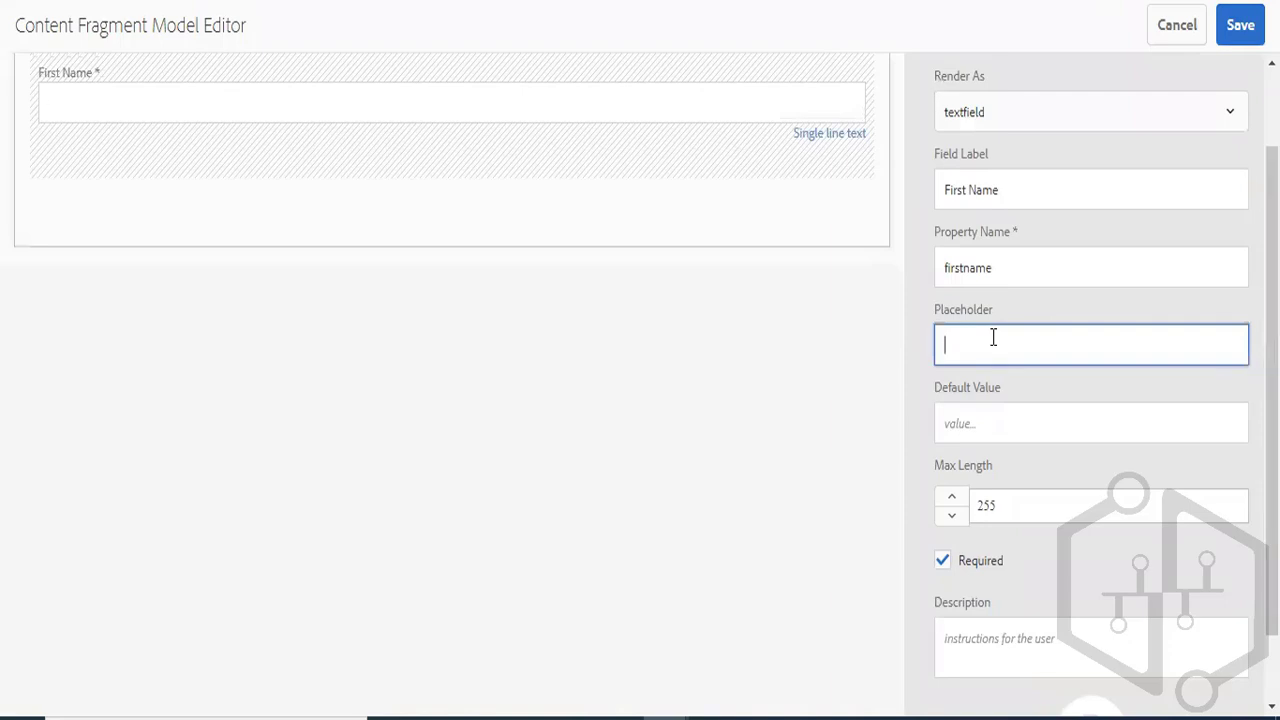
{"action": "type", "text": "enter first name"}
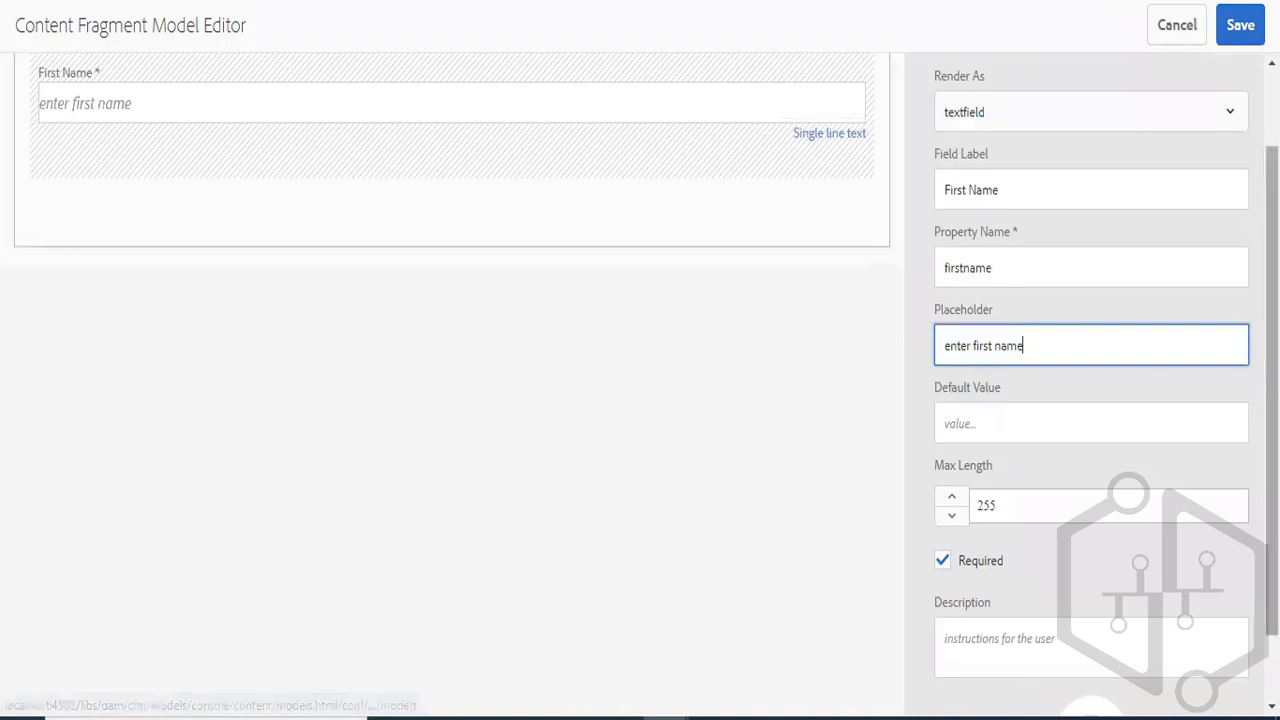
{"action": "scroll", "coordinate": [955, 128], "scroll_direction": "up", "scroll_amount": 2}
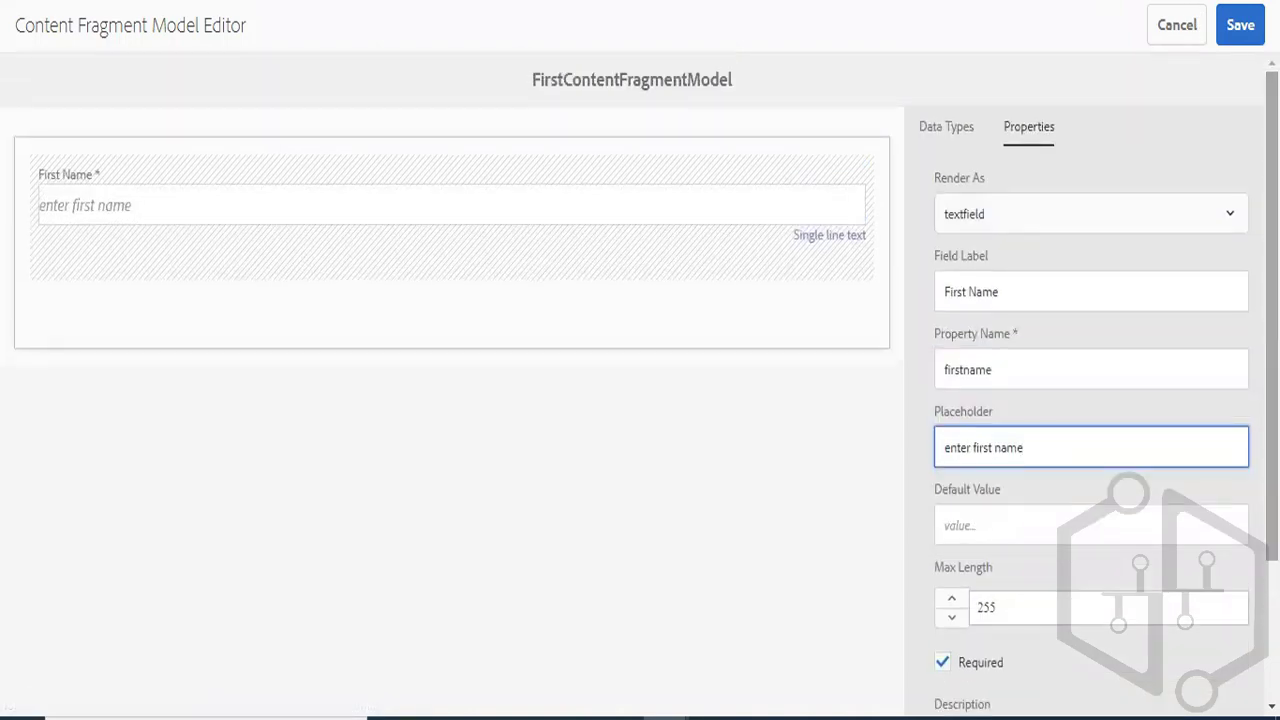
- Add a Number field below First Name, rendered as numberfield, labelled Age with property name age
{"action": "left_click", "coordinate": [955, 128]}
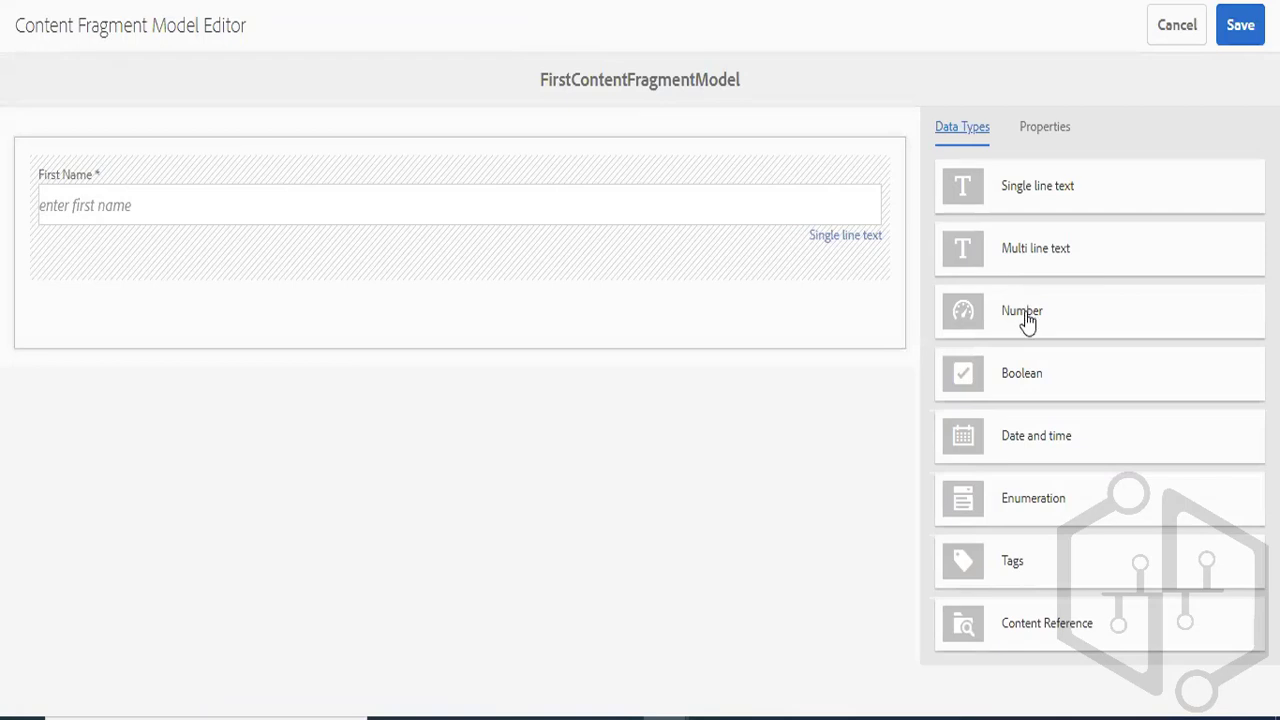
{"action": "left_click_drag", "start_coordinate": [1022, 318], "coordinate": [360, 298]}
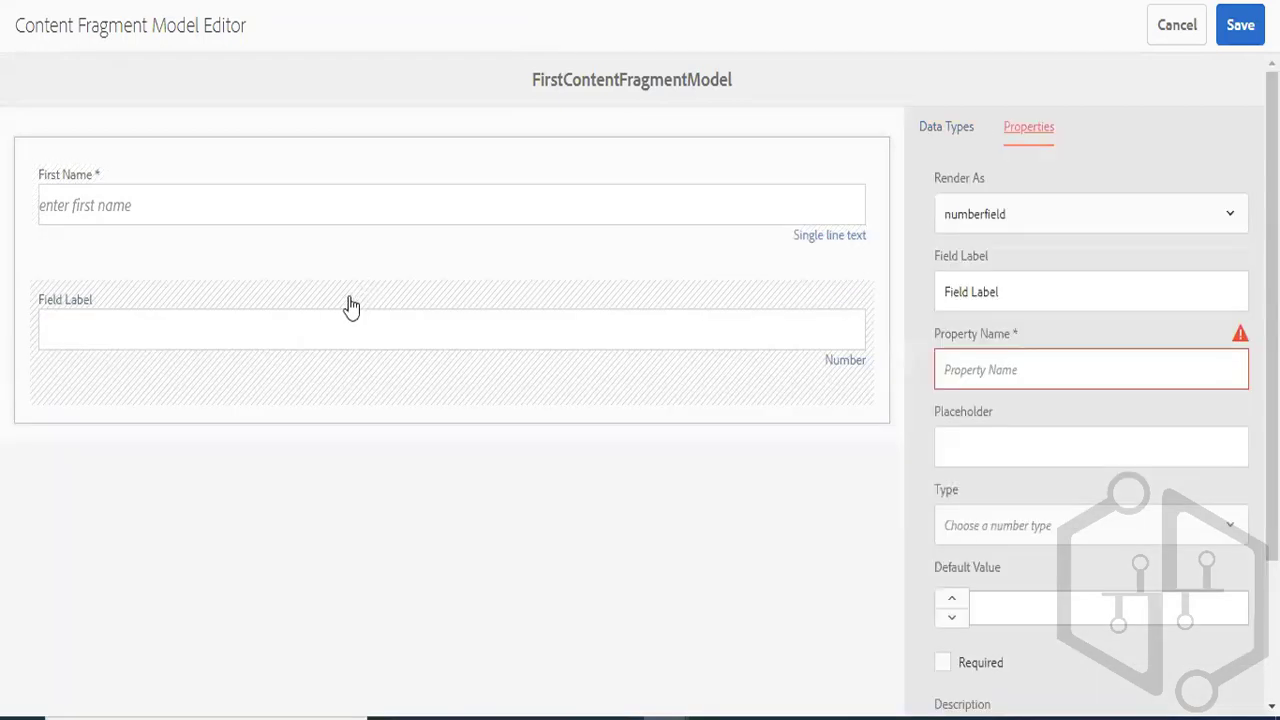
{"action": "left_click", "coordinate": [1037, 220]}
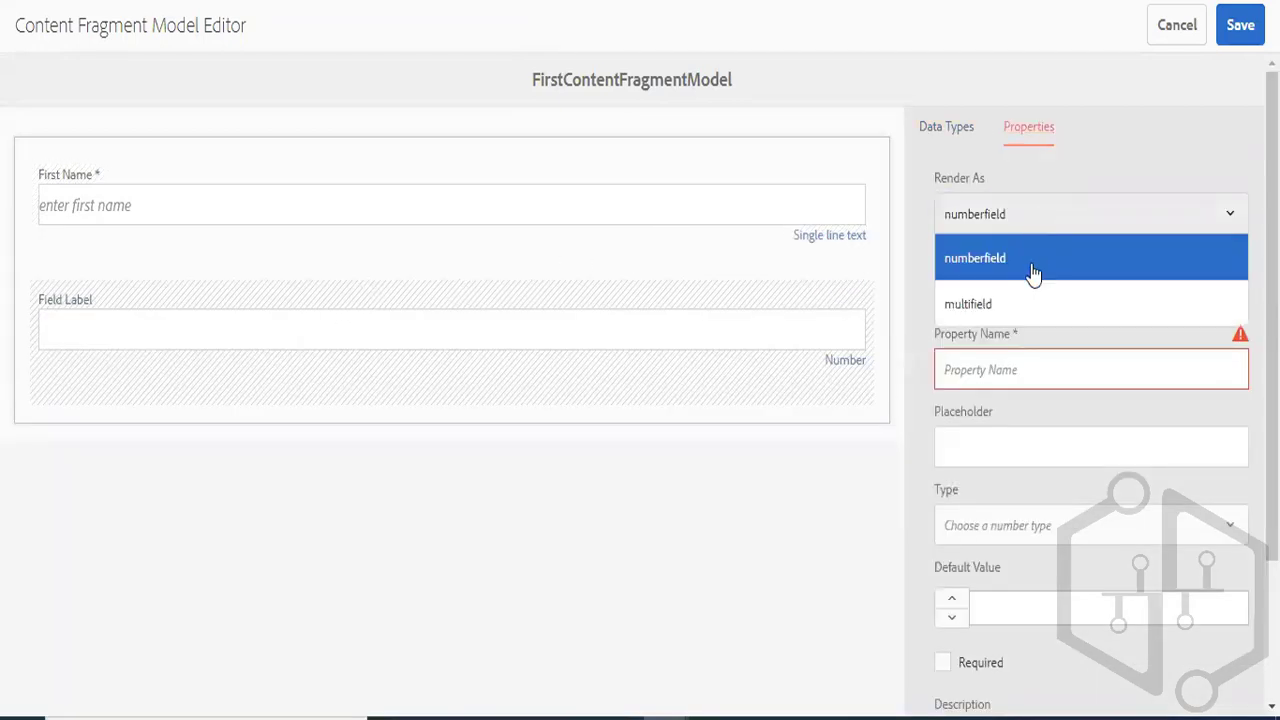
{"action": "left_click", "coordinate": [1030, 272]}
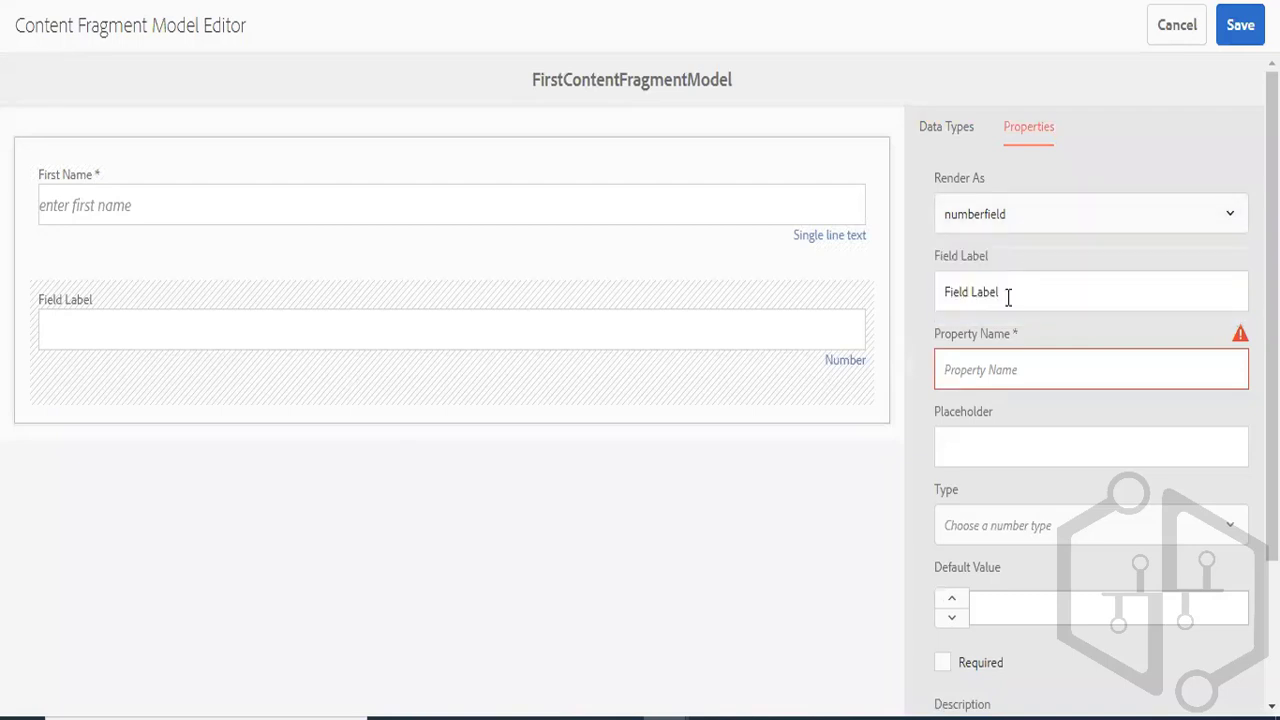
{"action": "left_click", "coordinate": [1008, 295]}
{"action": "key", "text": "ctrl+a"}
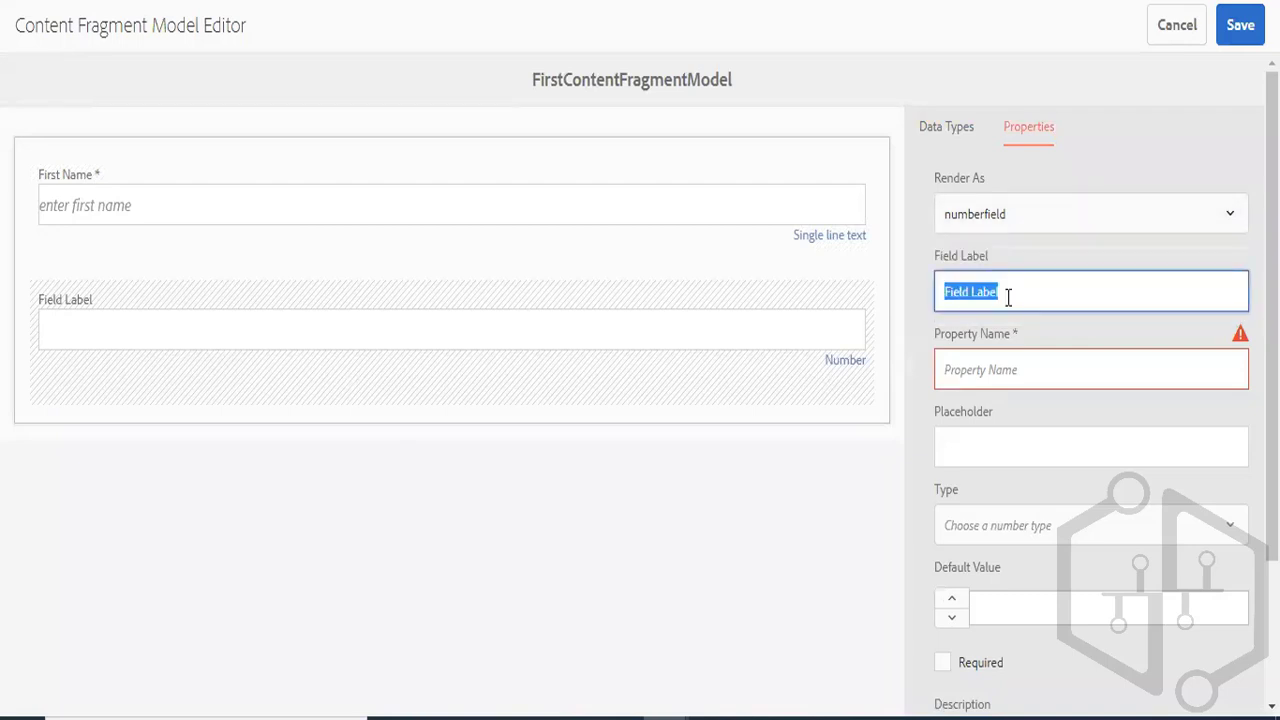
{"action": "type", "text": "Age"}
{"action": "key", "text": "Tab"}
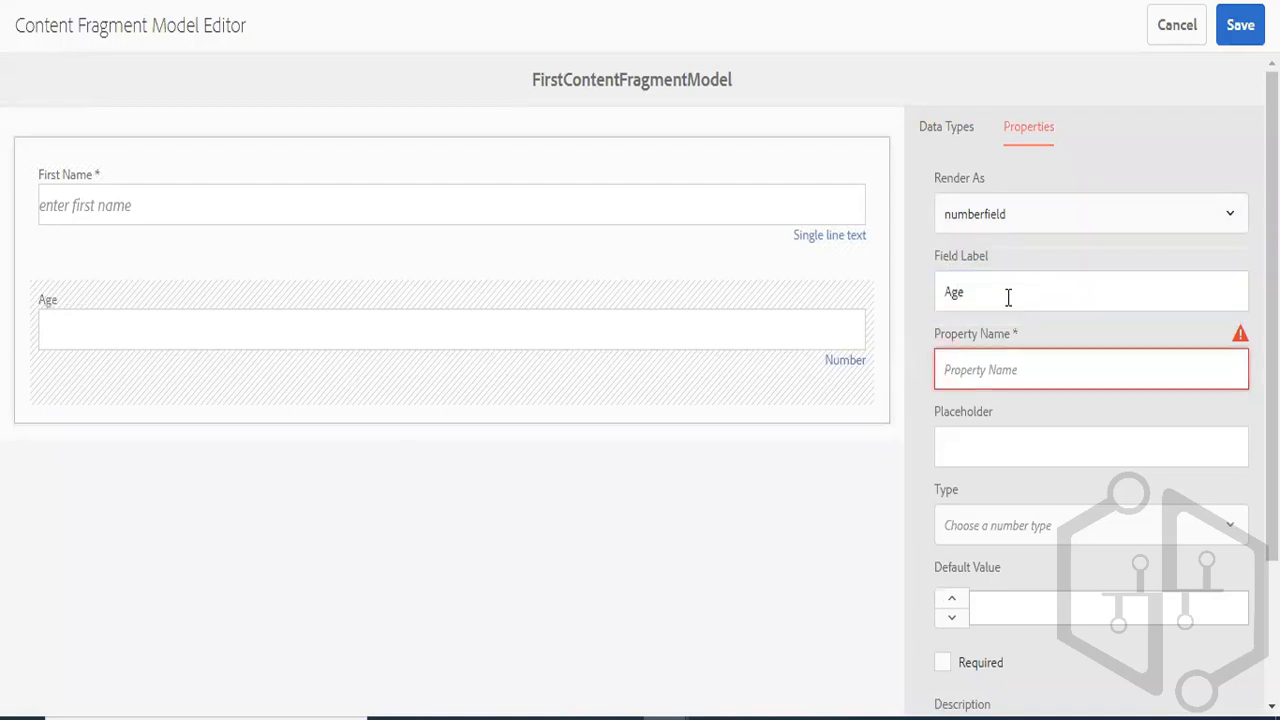
{"action": "type", "text": "age"}
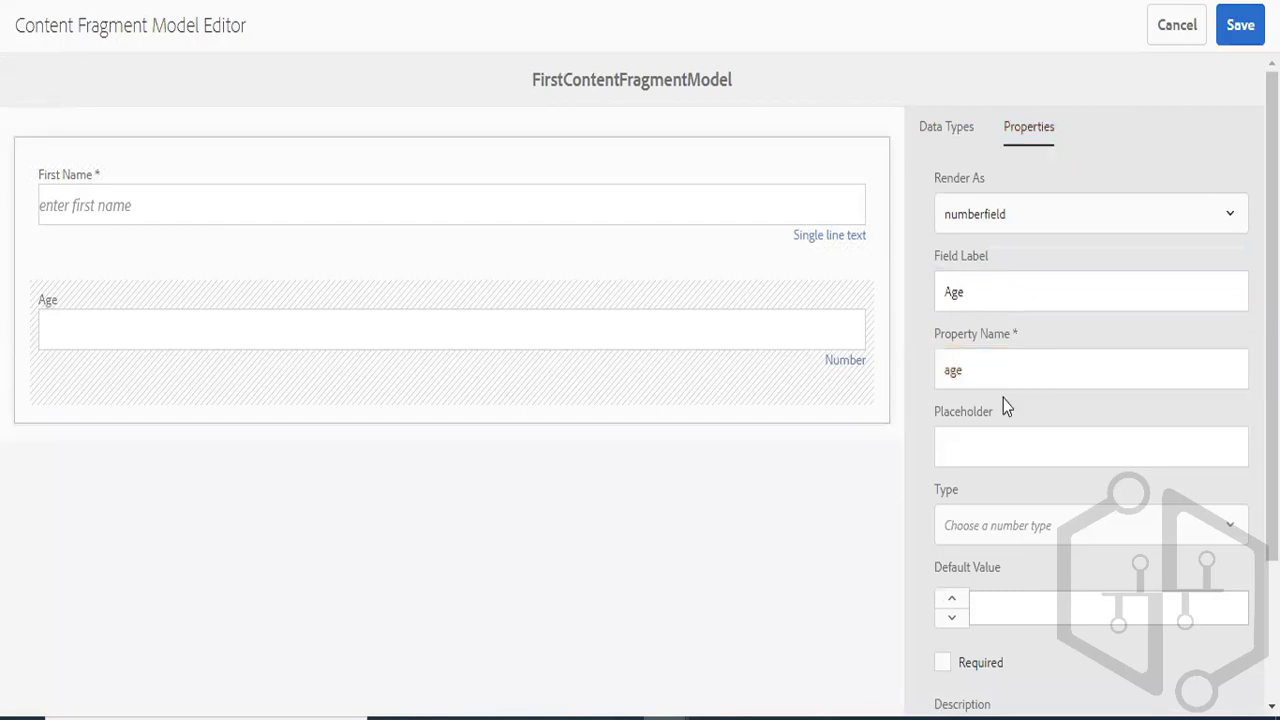
- Give the Age field the placeholder "Enter age", type Integer and default value 1, and make it required
{"action": "left_click", "coordinate": [999, 427]}
{"action": "type", "text": "Enter age"}
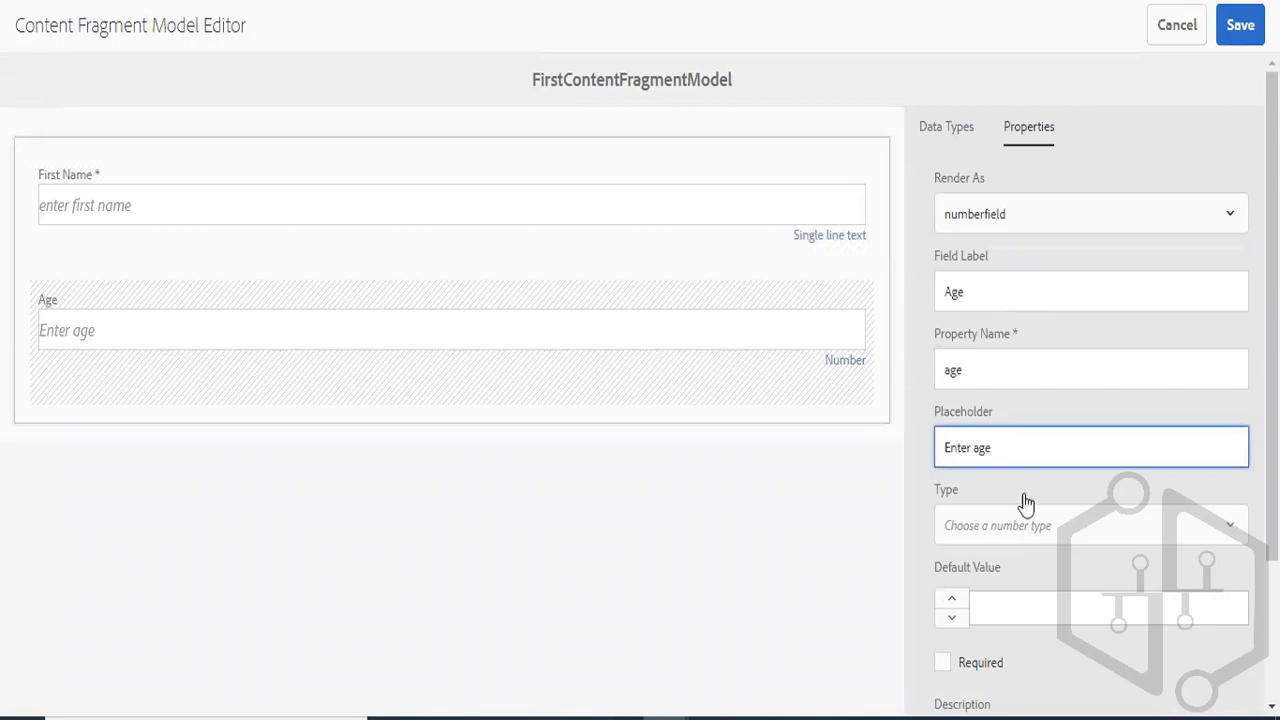
{"action": "left_click", "coordinate": [1027, 528]}
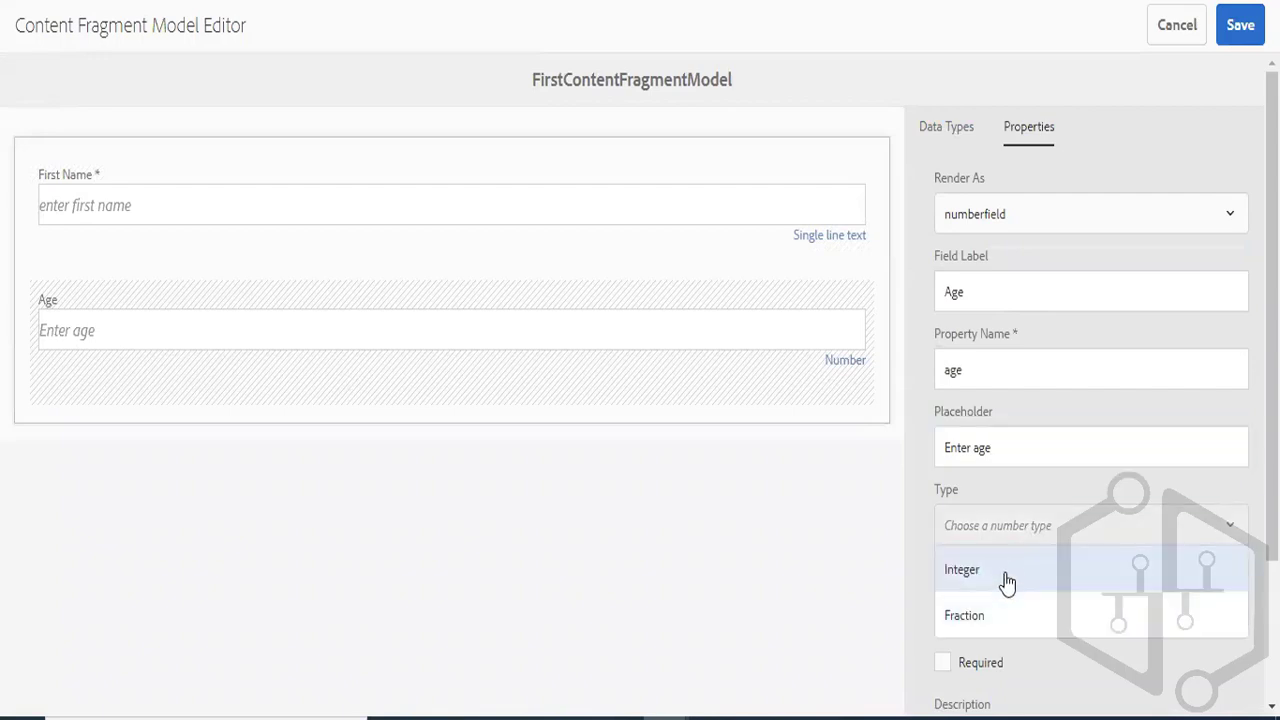
{"action": "left_click", "coordinate": [994, 589]}
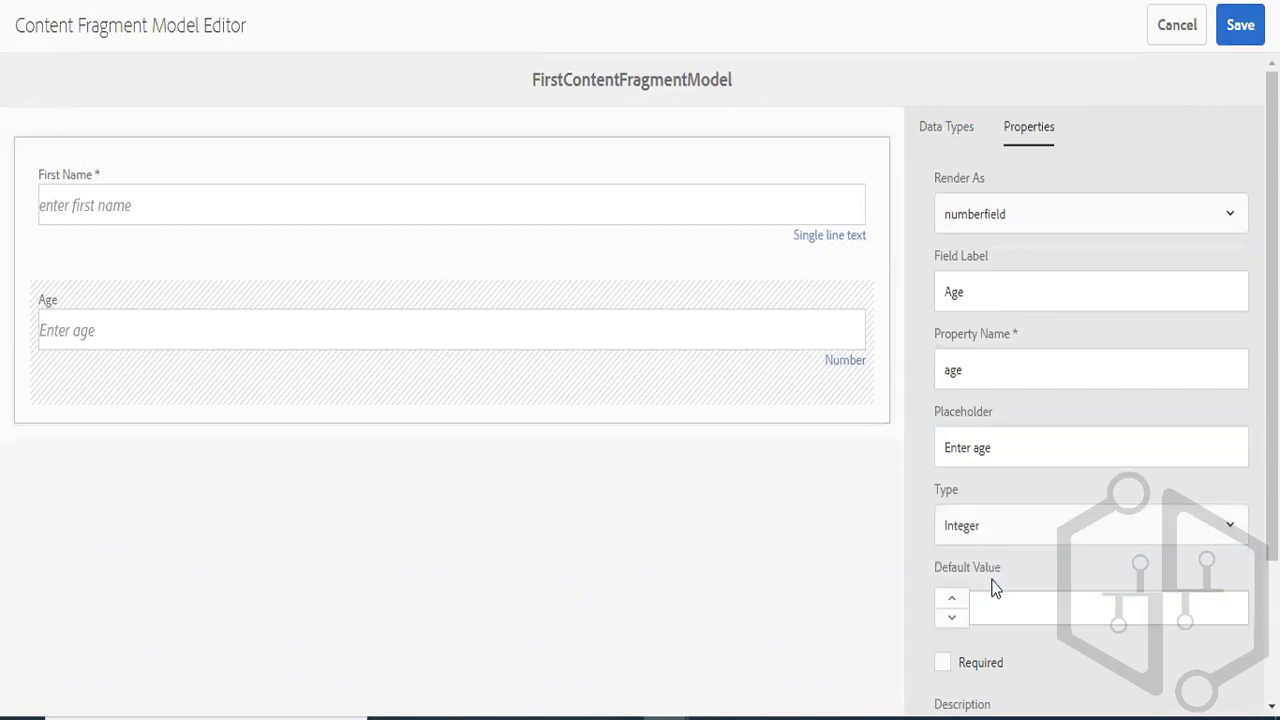
{"action": "left_click", "coordinate": [997, 611]}
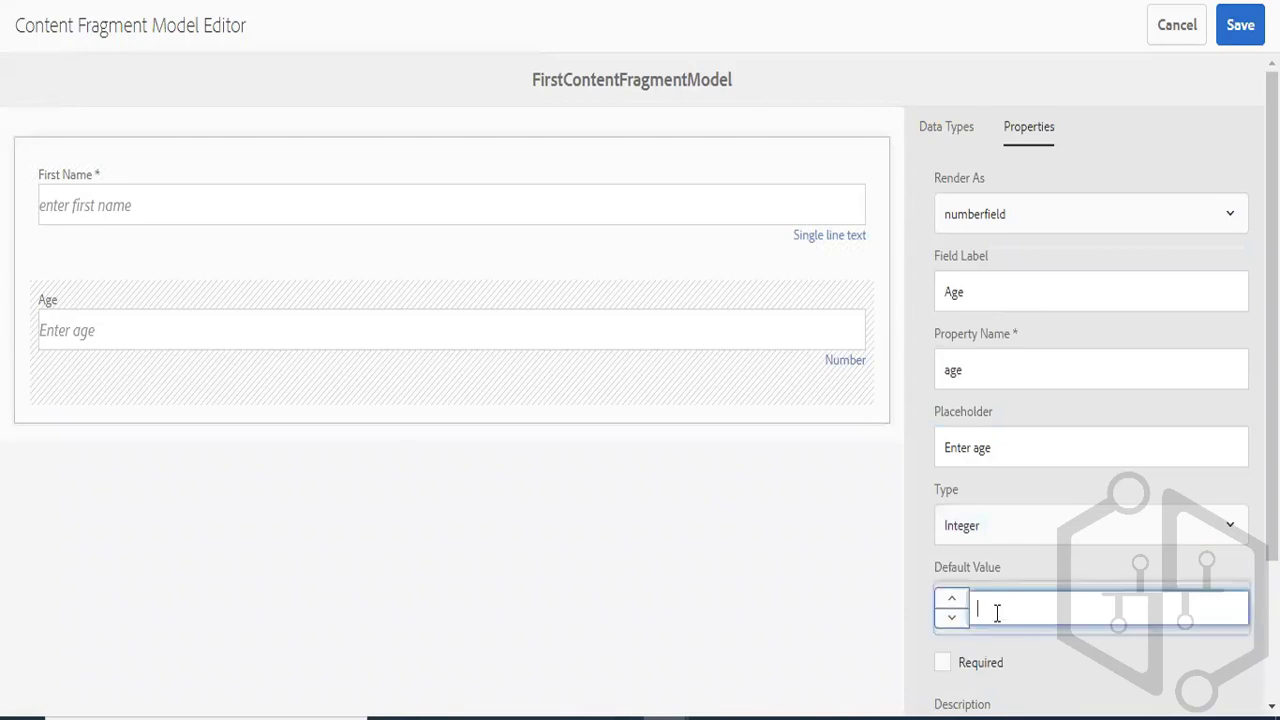
{"action": "type", "text": "1"}
{"action": "left_click", "coordinate": [942, 662]}
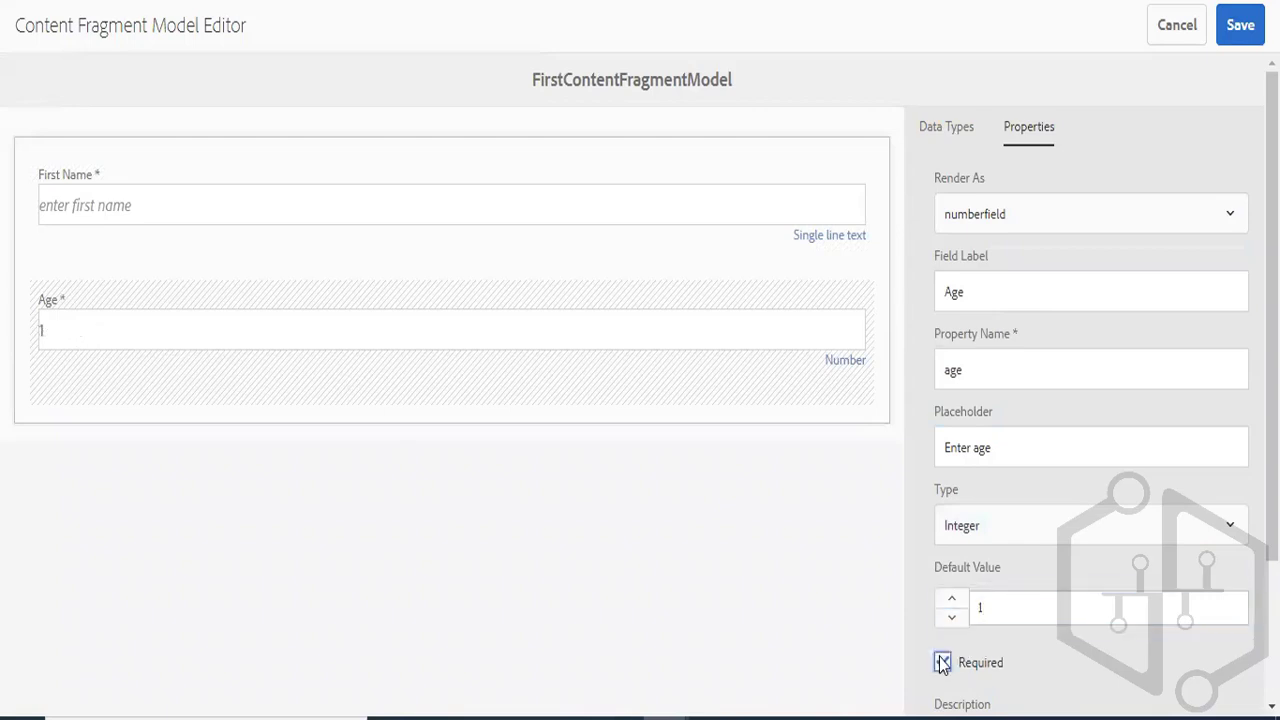
- Add a Multi line text field below Age, labelled Address with property name address
{"action": "left_click", "coordinate": [923, 142]}
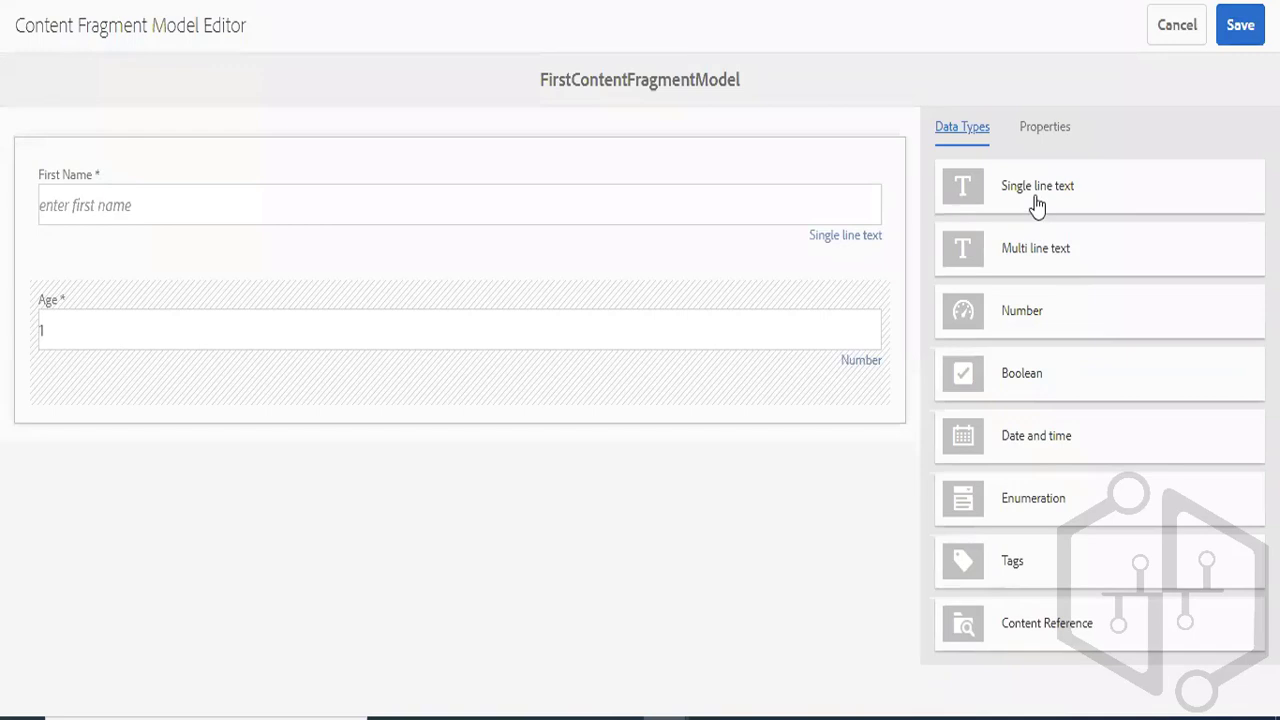
{"action": "left_click_drag", "start_coordinate": [1020, 251], "coordinate": [252, 424]}
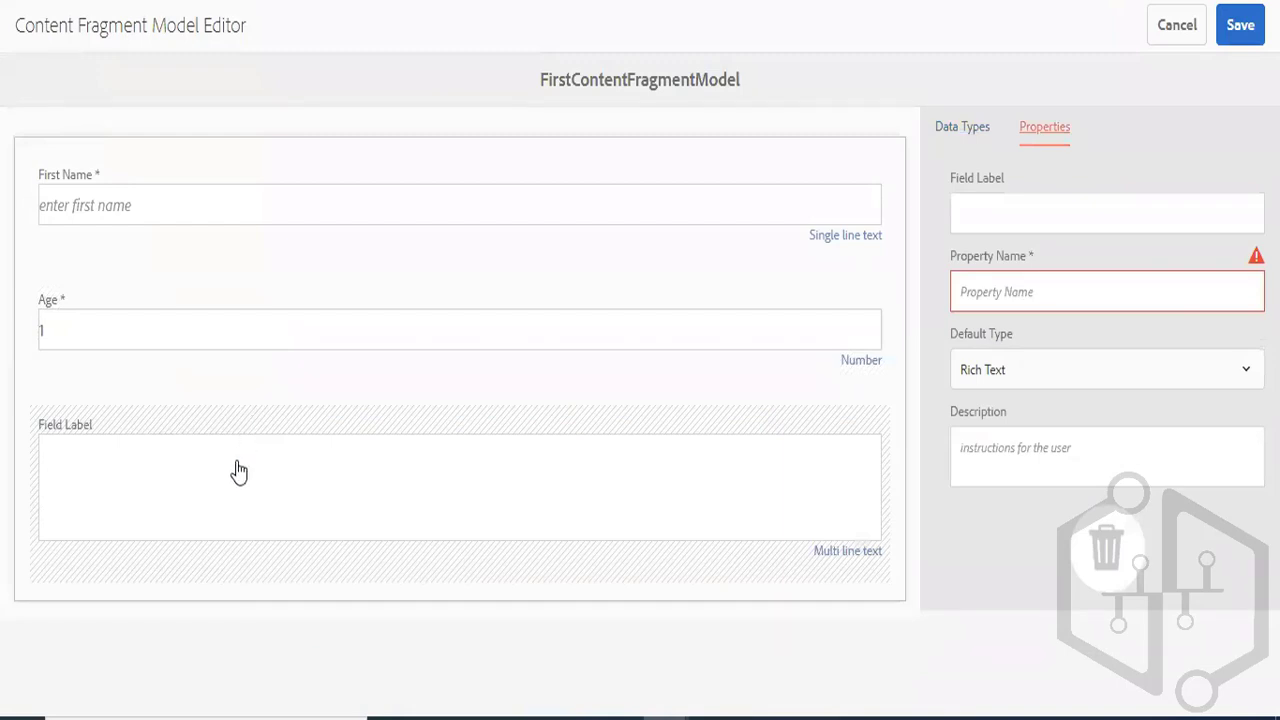
{"action": "left_click", "coordinate": [1031, 207]}
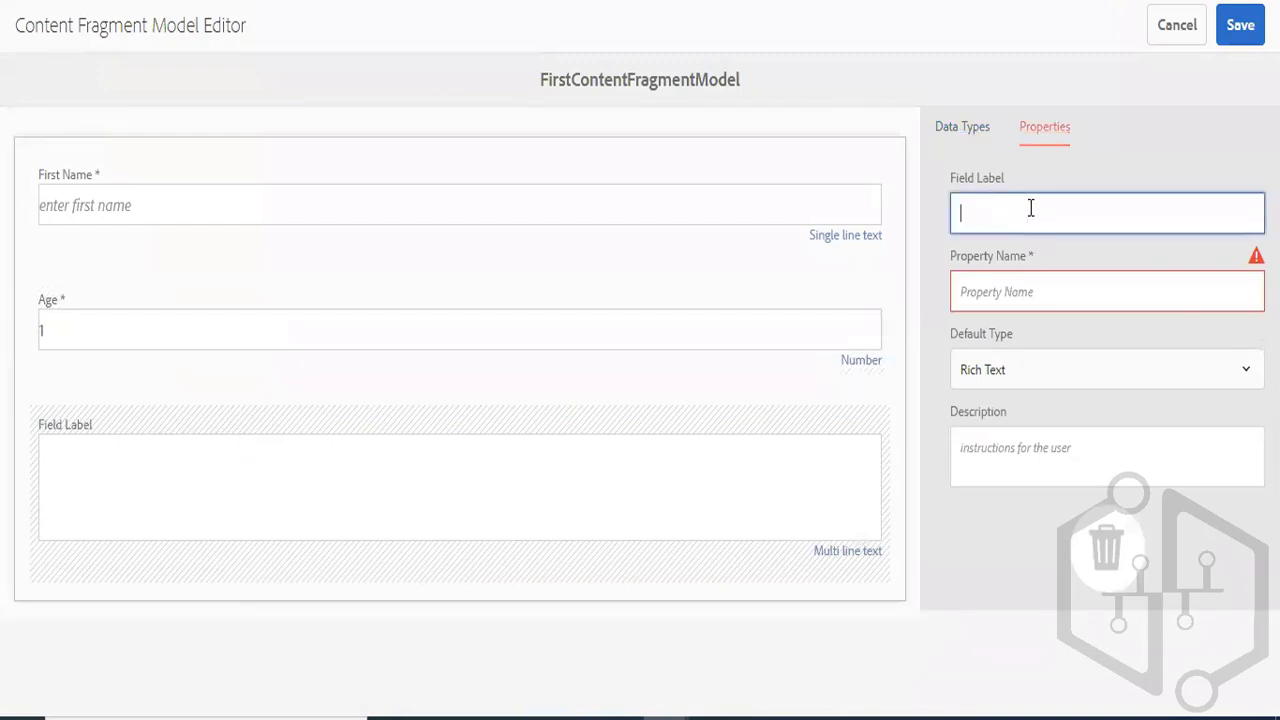
{"action": "type", "text": "Address"}
{"action": "left_click", "coordinate": [1006, 292]}
{"action": "type", "text": "address"}
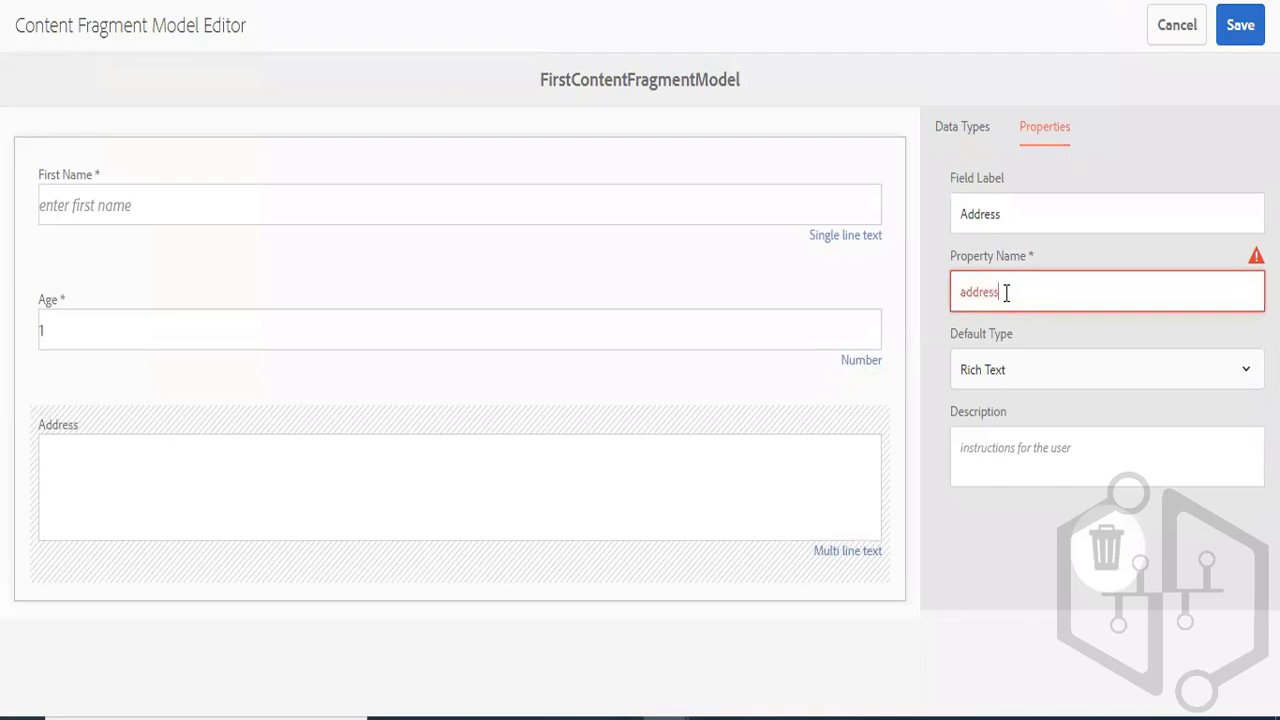
- Choose Rich Text as the Address field's default type and save the model
{"action": "left_click", "coordinate": [1020, 376]}
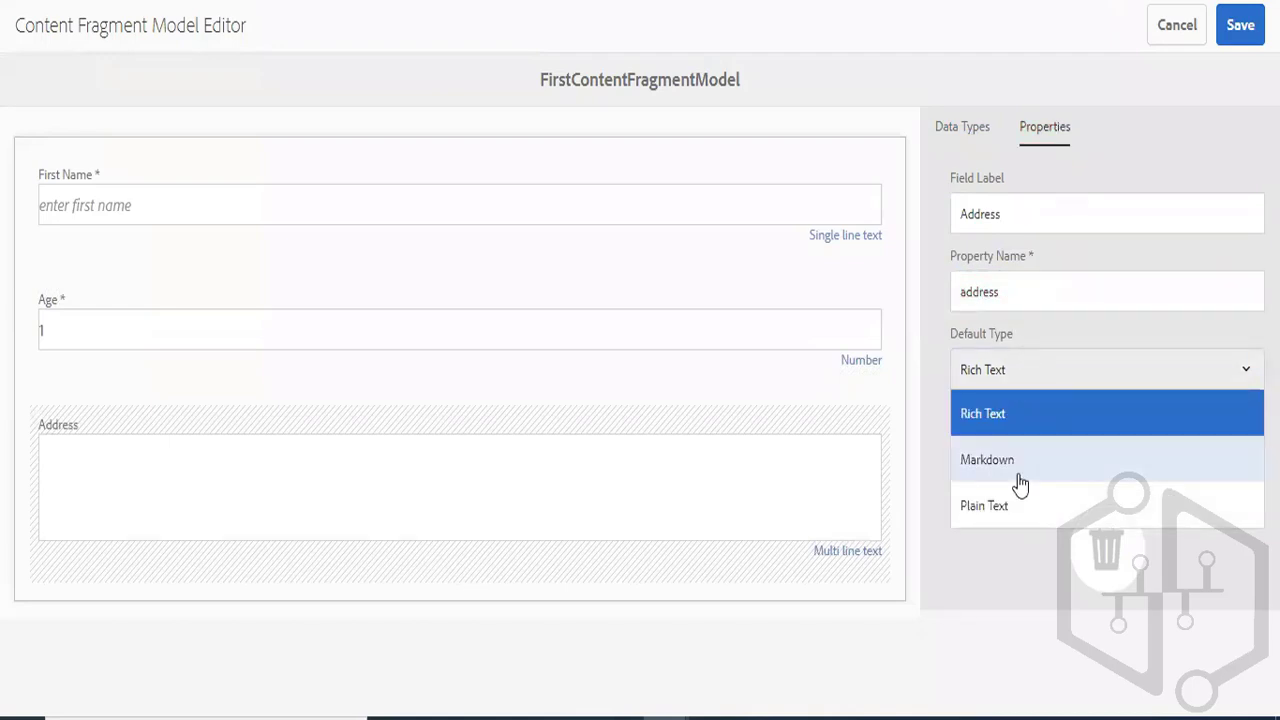
{"action": "left_click", "coordinate": [1022, 425]}
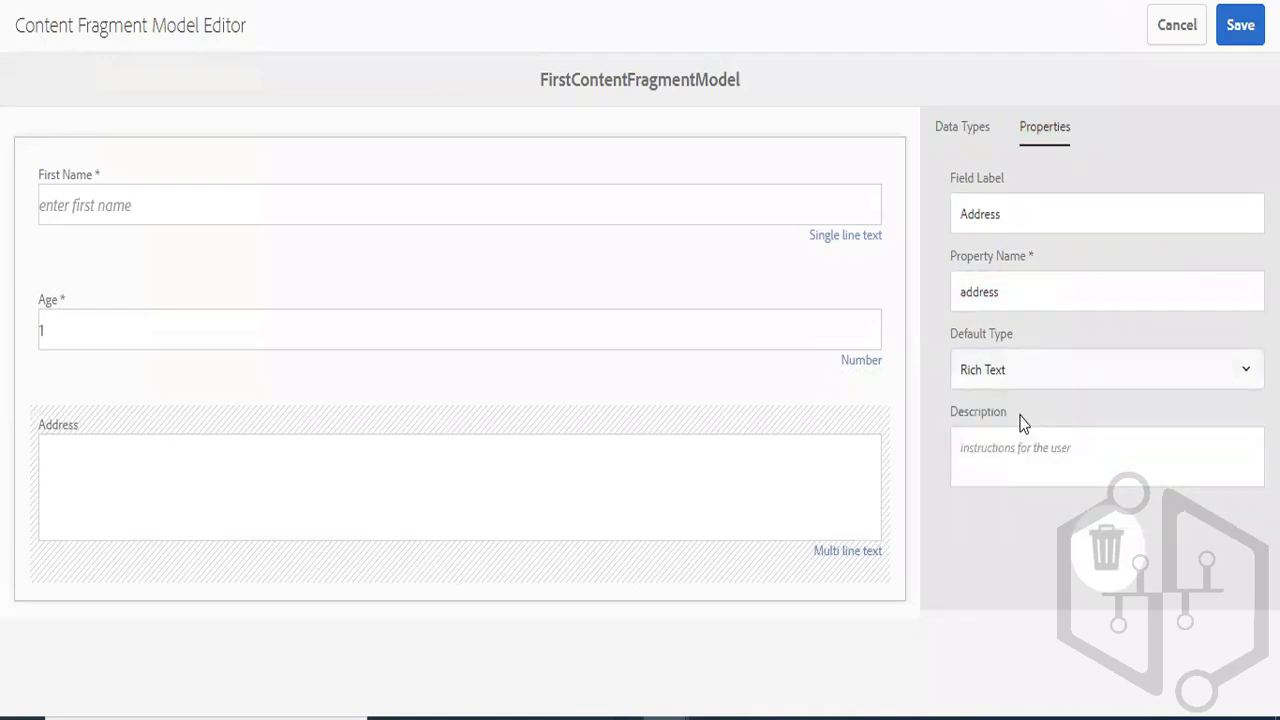
{"action": "left_click", "coordinate": [1240, 27]}
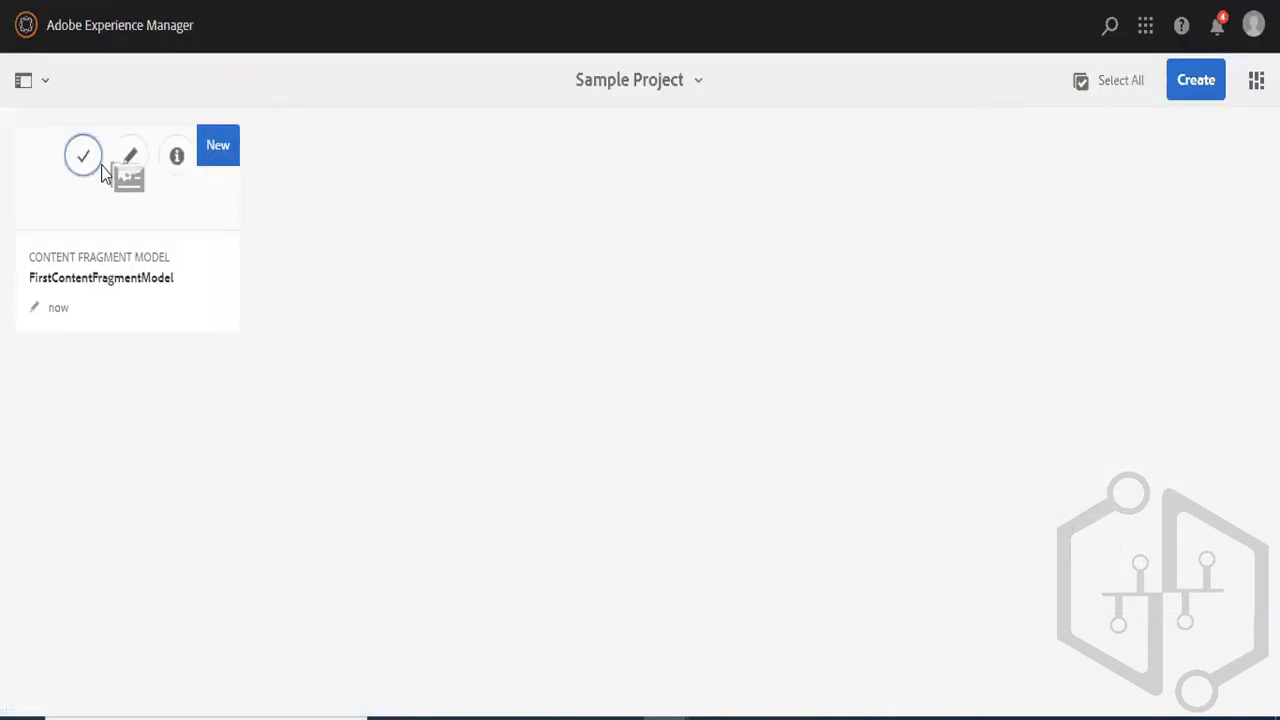
- Reopen FirstContentFragmentModel in the editor to review its fields, leave it without saving, and go to the main navigation
{"action": "left_click", "coordinate": [88, 158]}
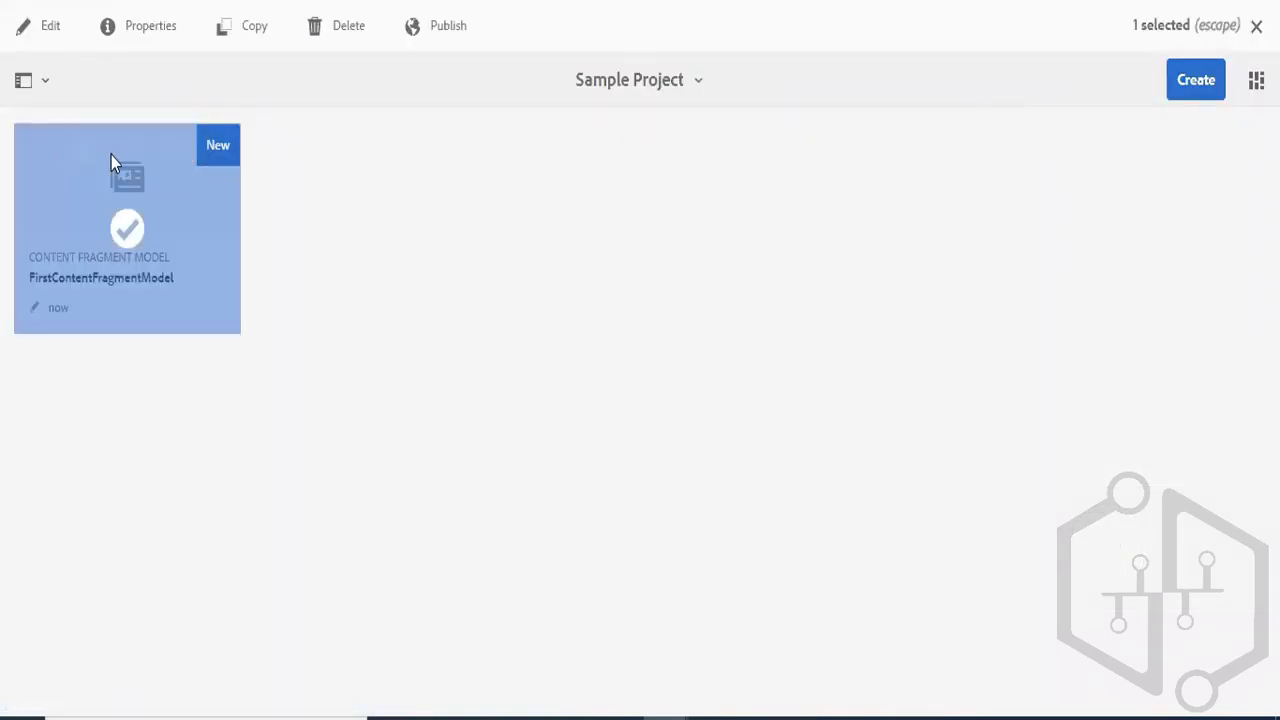
{"action": "left_click", "coordinate": [50, 30]}
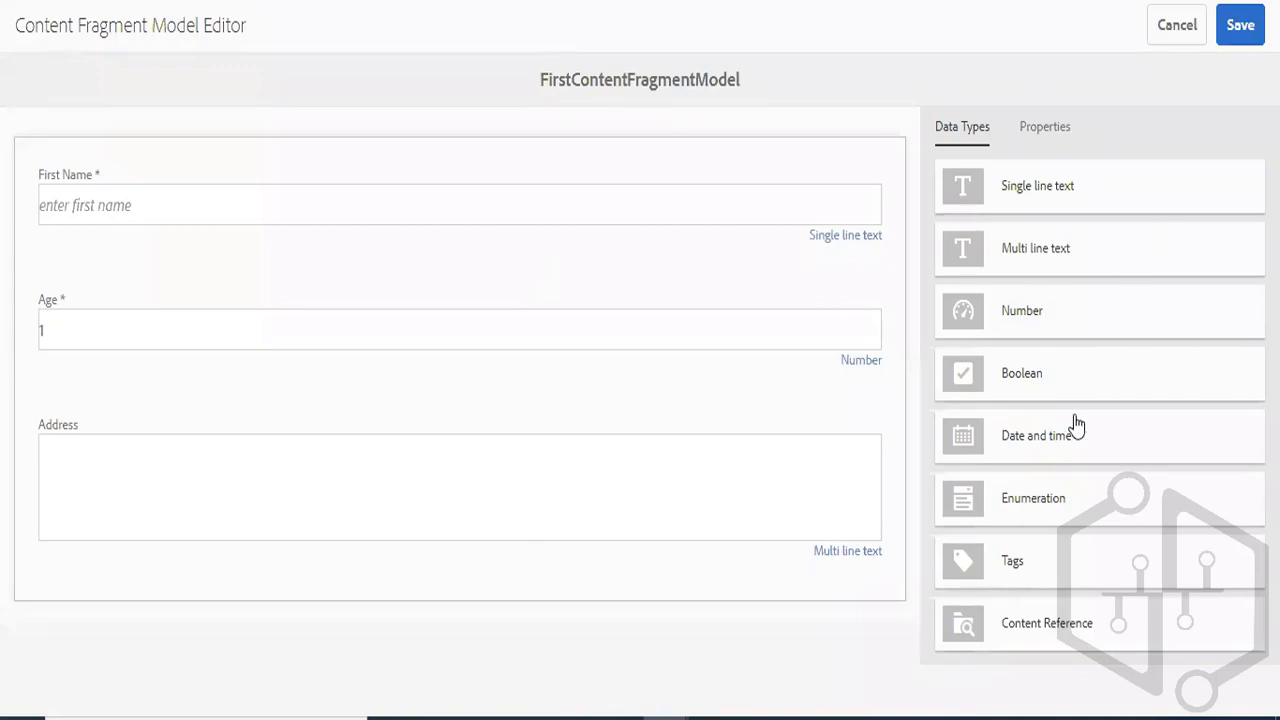
{"action": "left_click", "coordinate": [1173, 21]}
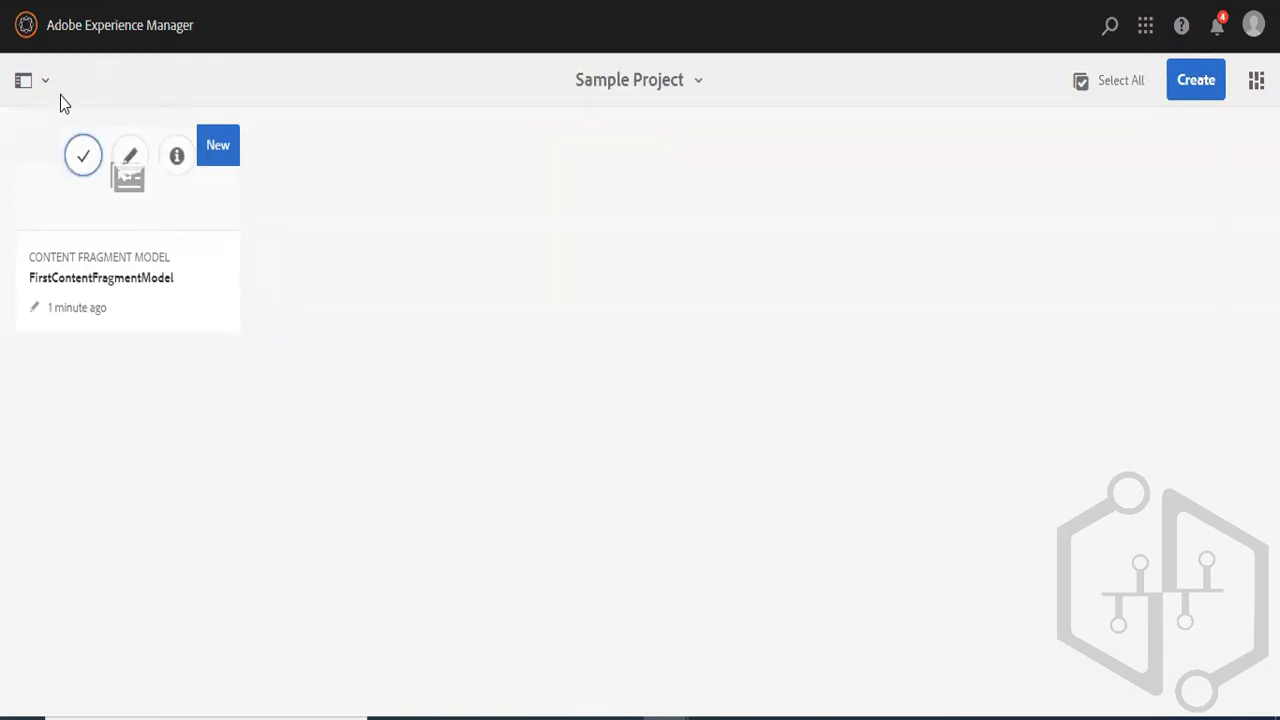
{"action": "left_click", "coordinate": [26, 30]}
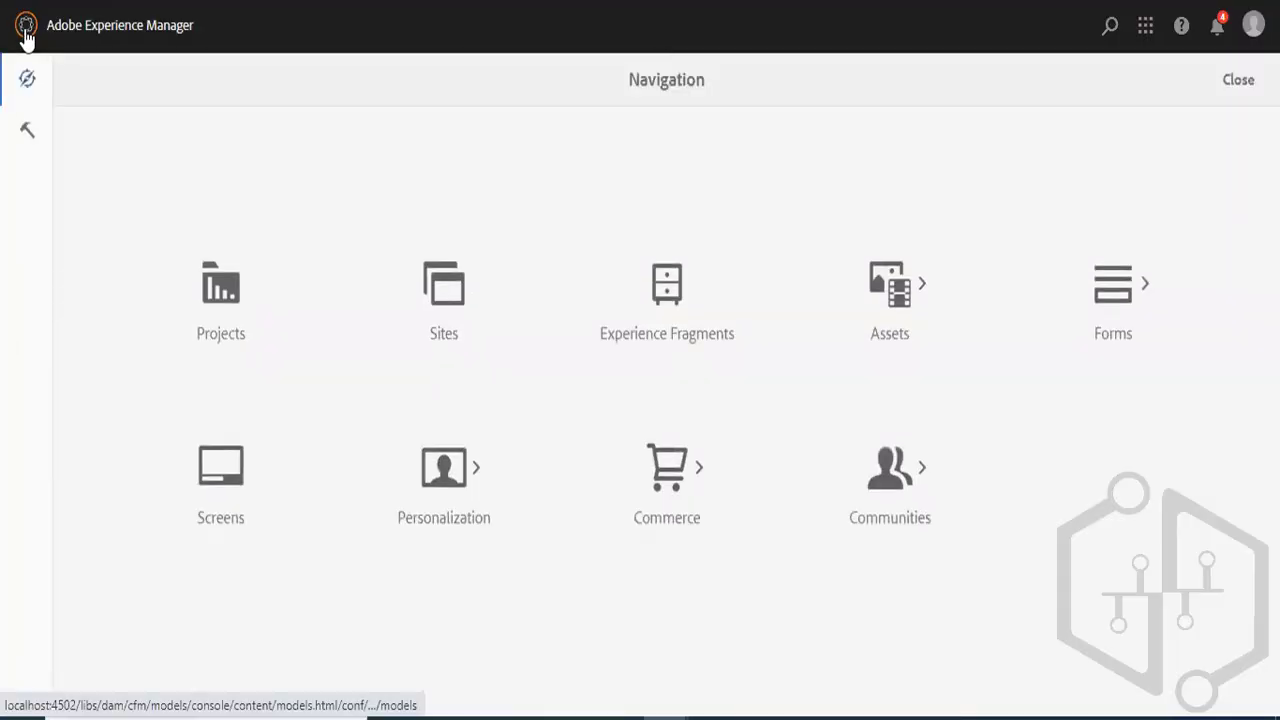
{"action": "left_click", "coordinate": [28, 133]}
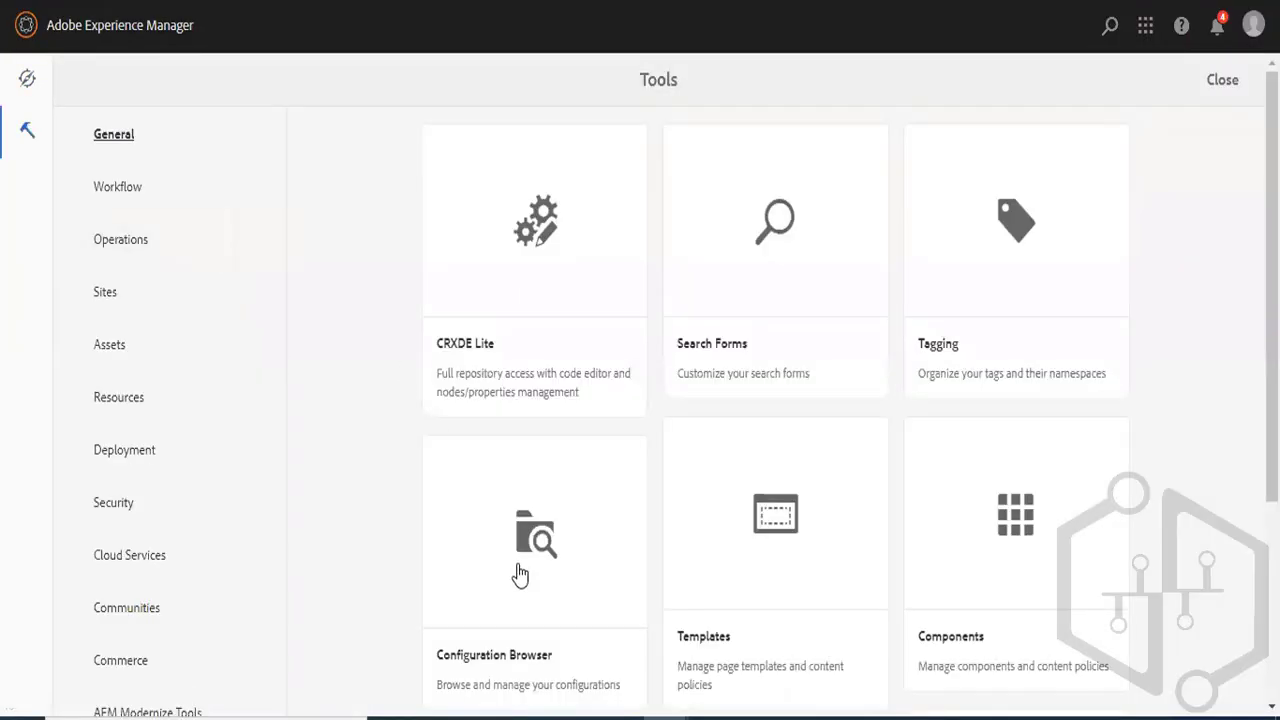
{"action": "left_click", "coordinate": [132, 362]}
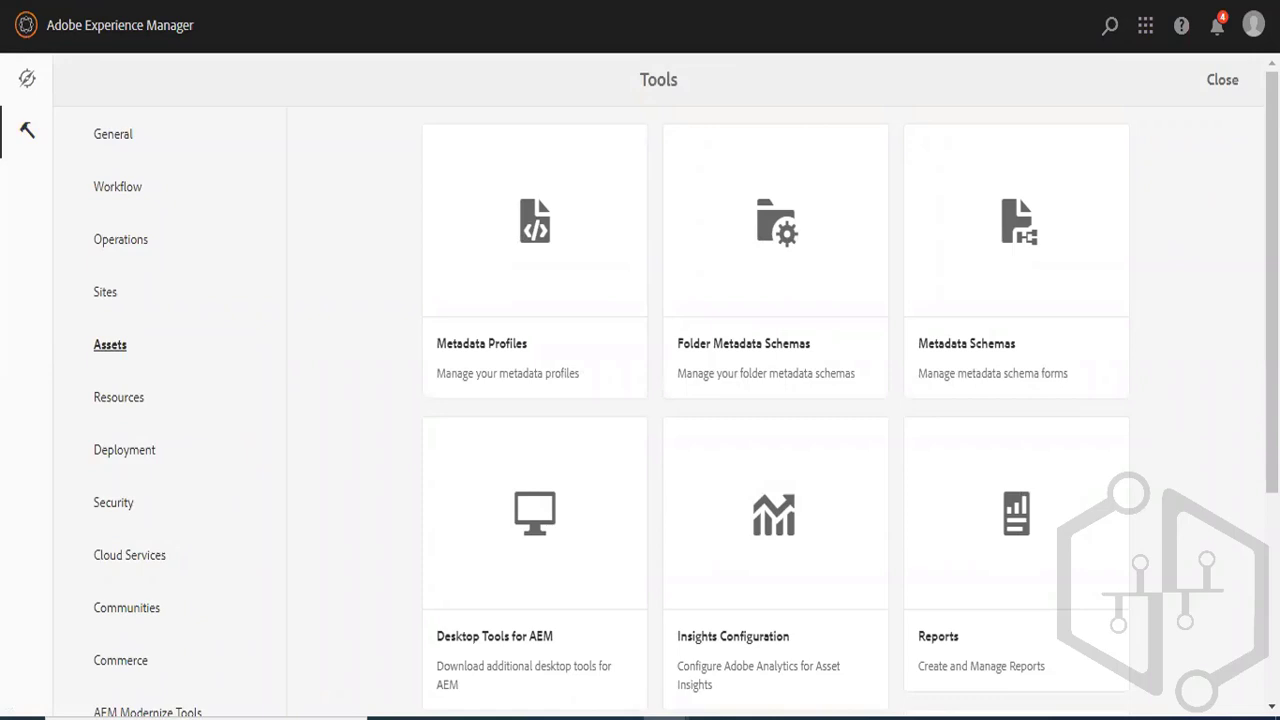
{"action": "left_click", "coordinate": [21, 80]}
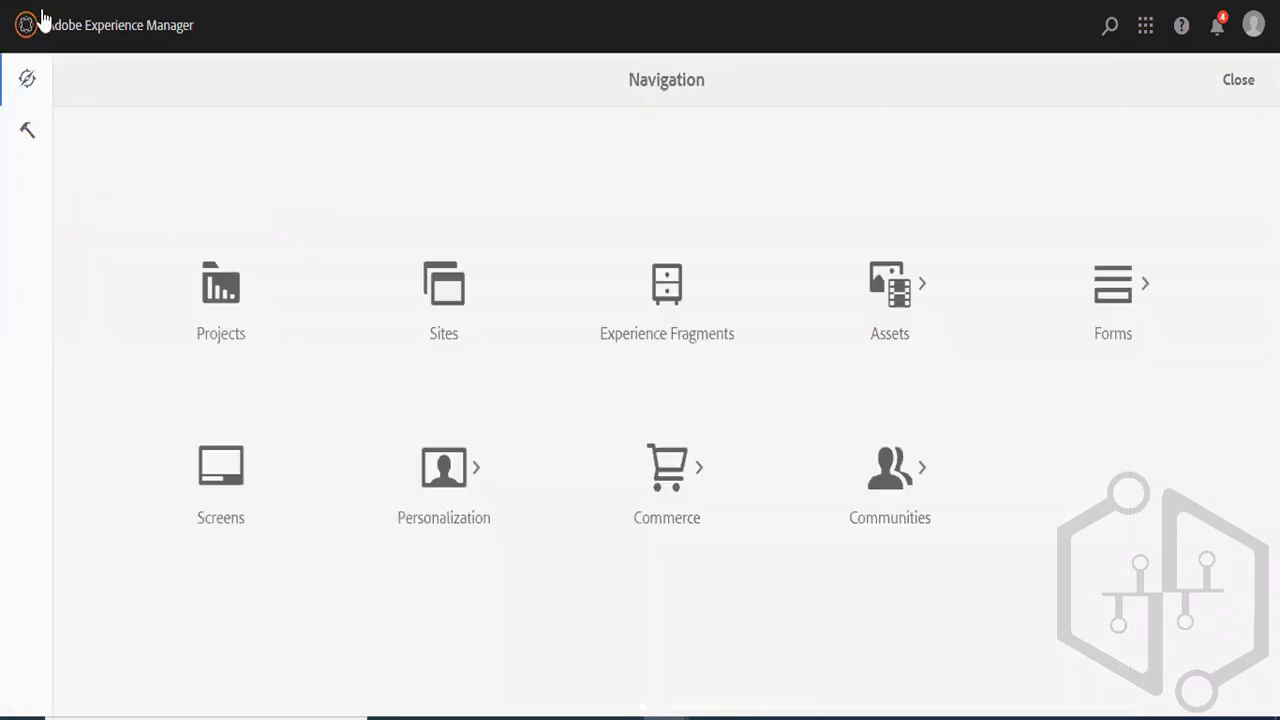
- Open the content-fragments folder of Sample Project among the asset files
{"action": "left_click", "coordinate": [882, 285]}
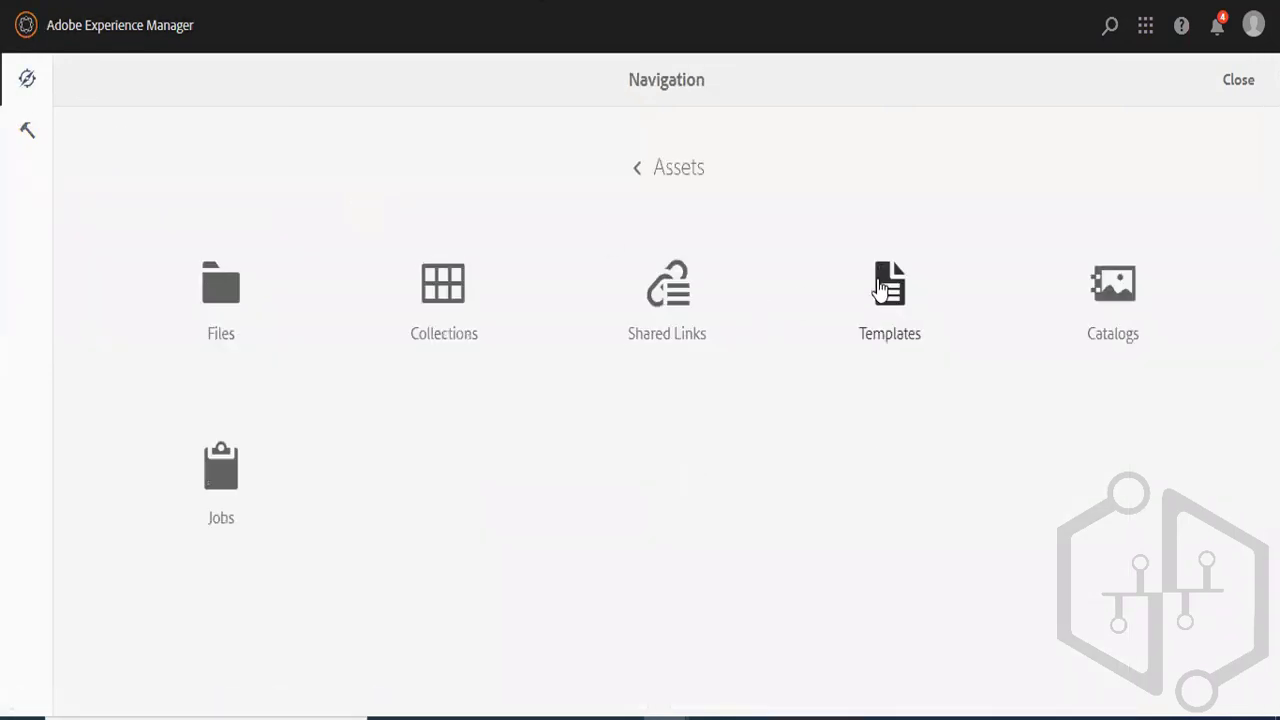
{"action": "left_click", "coordinate": [221, 290]}
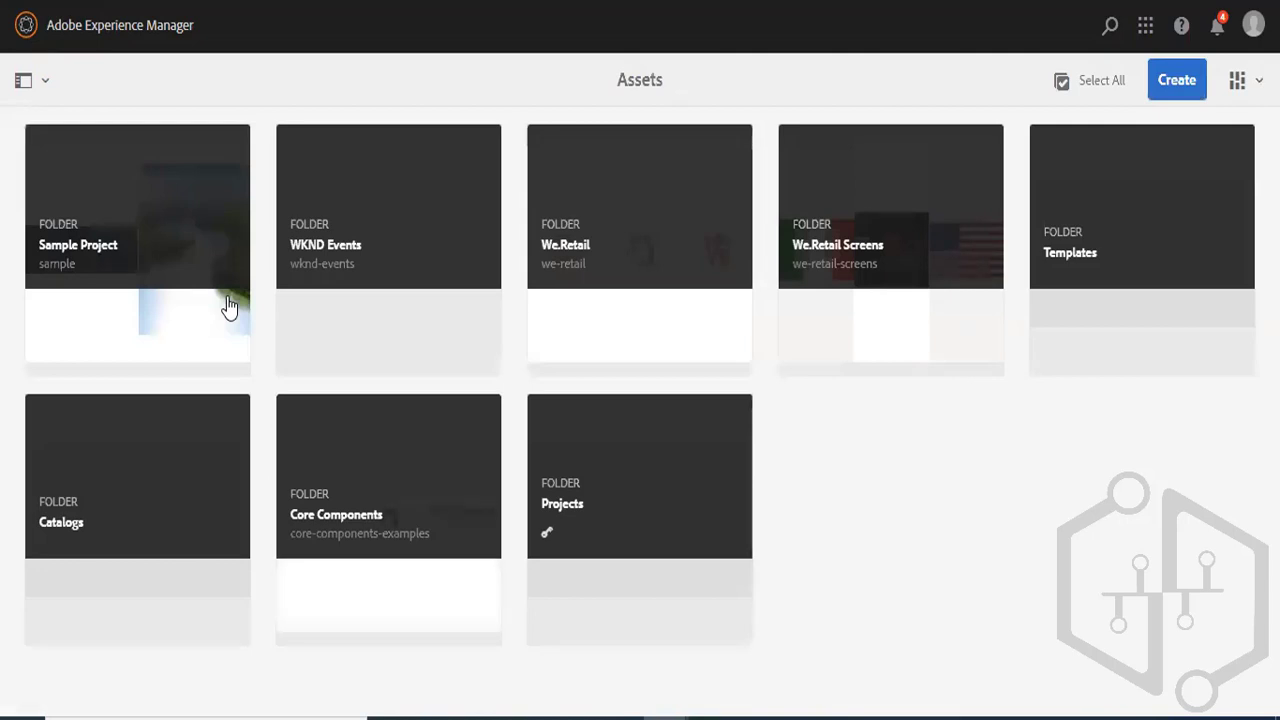
{"action": "left_click", "coordinate": [205, 221]}
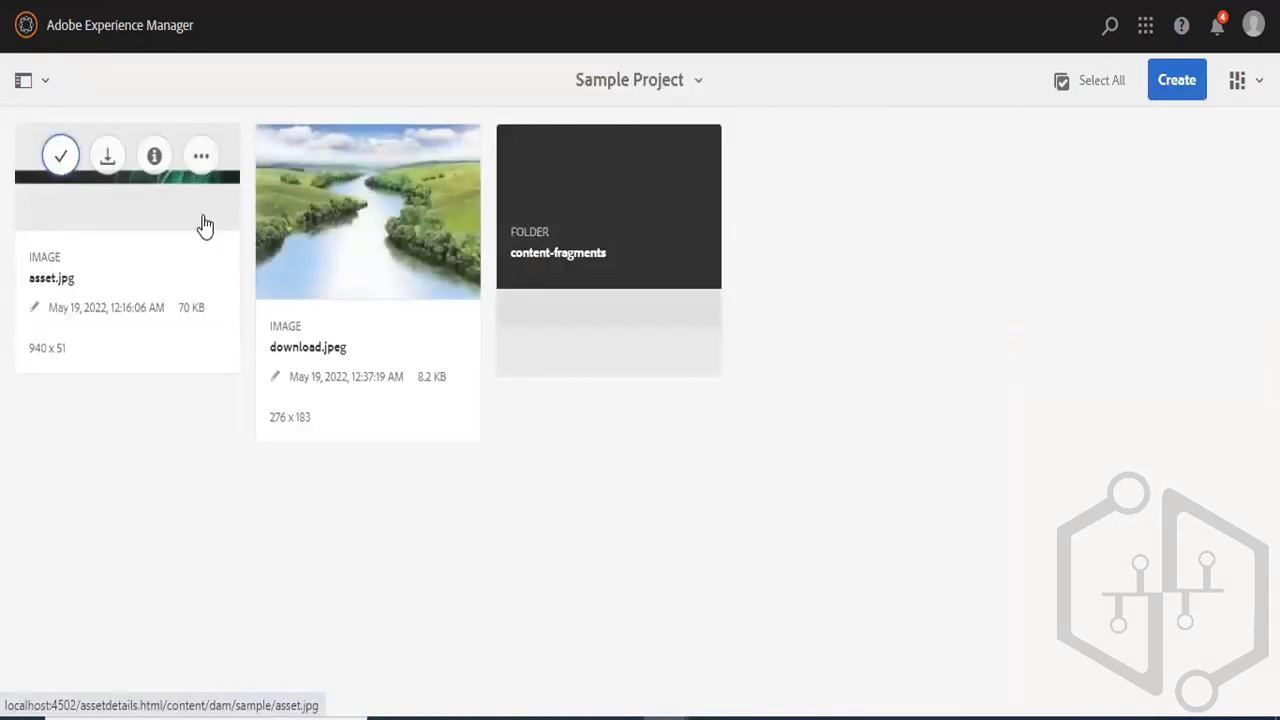
{"action": "left_click", "coordinate": [593, 251]}
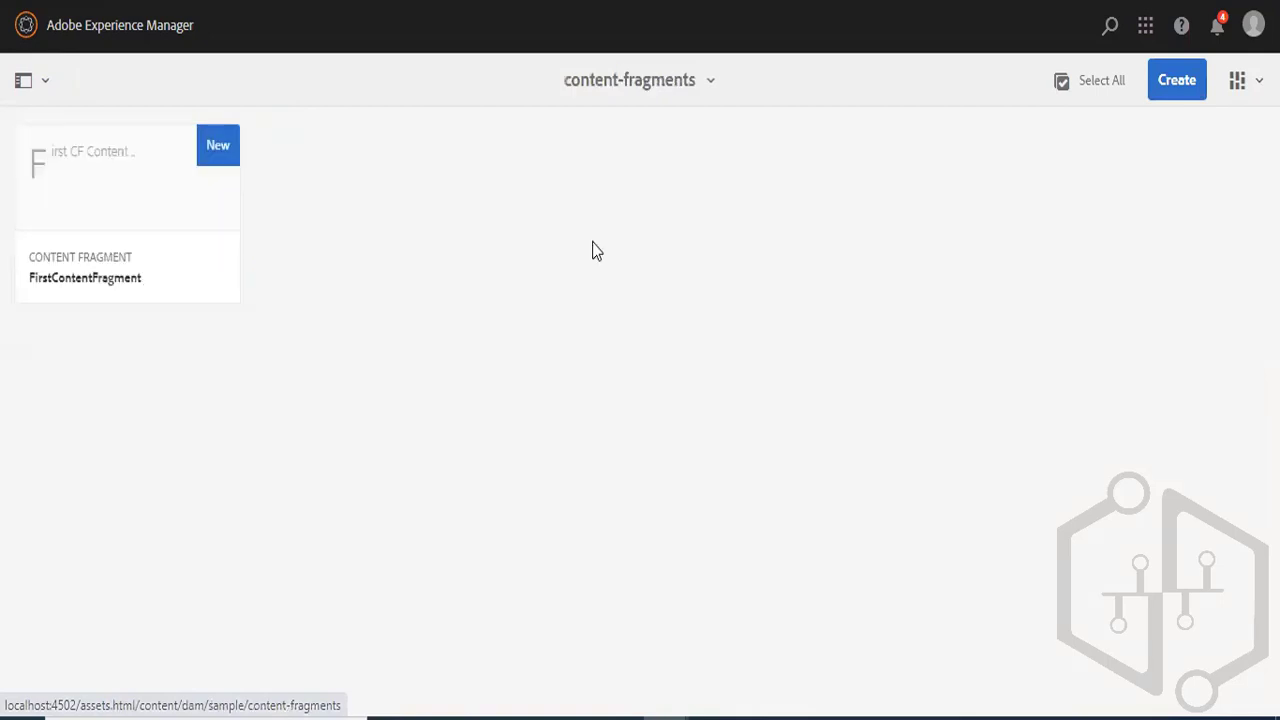
- Create a content fragment titled NewCF from FirstContentFragmentModel and open it in the editor
{"action": "left_click", "coordinate": [1168, 86]}
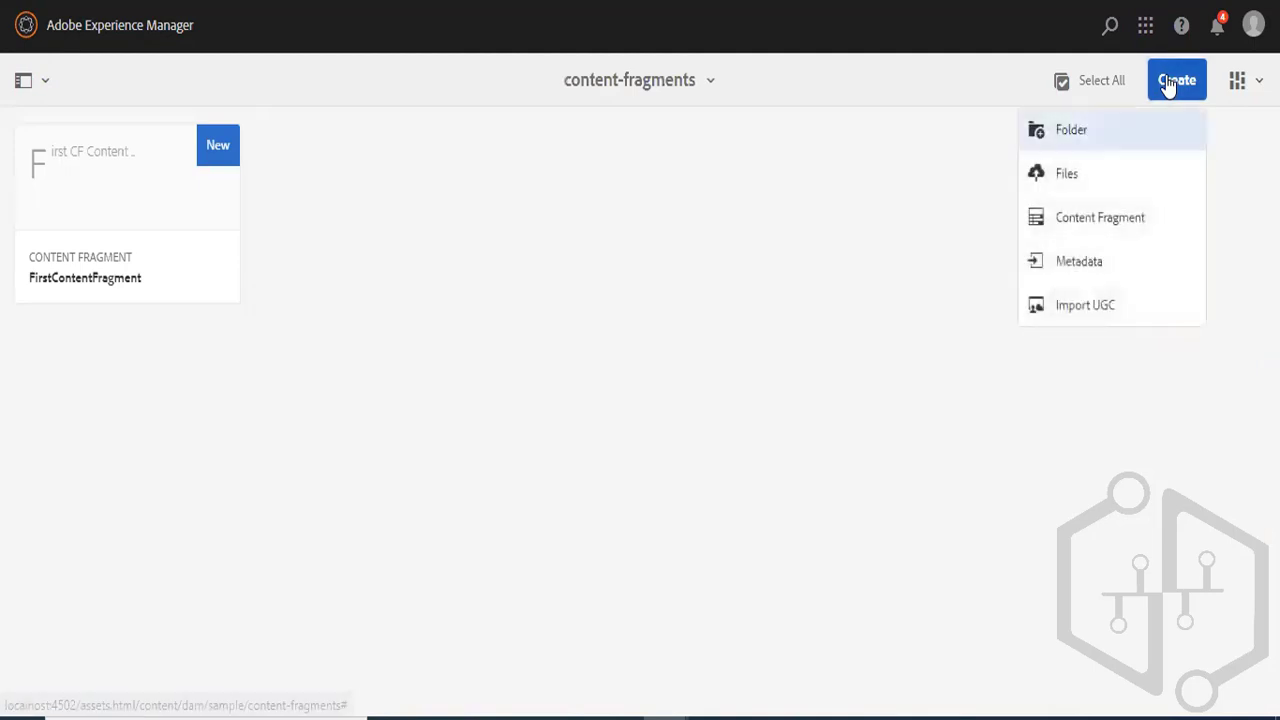
{"action": "left_click", "coordinate": [1088, 218]}
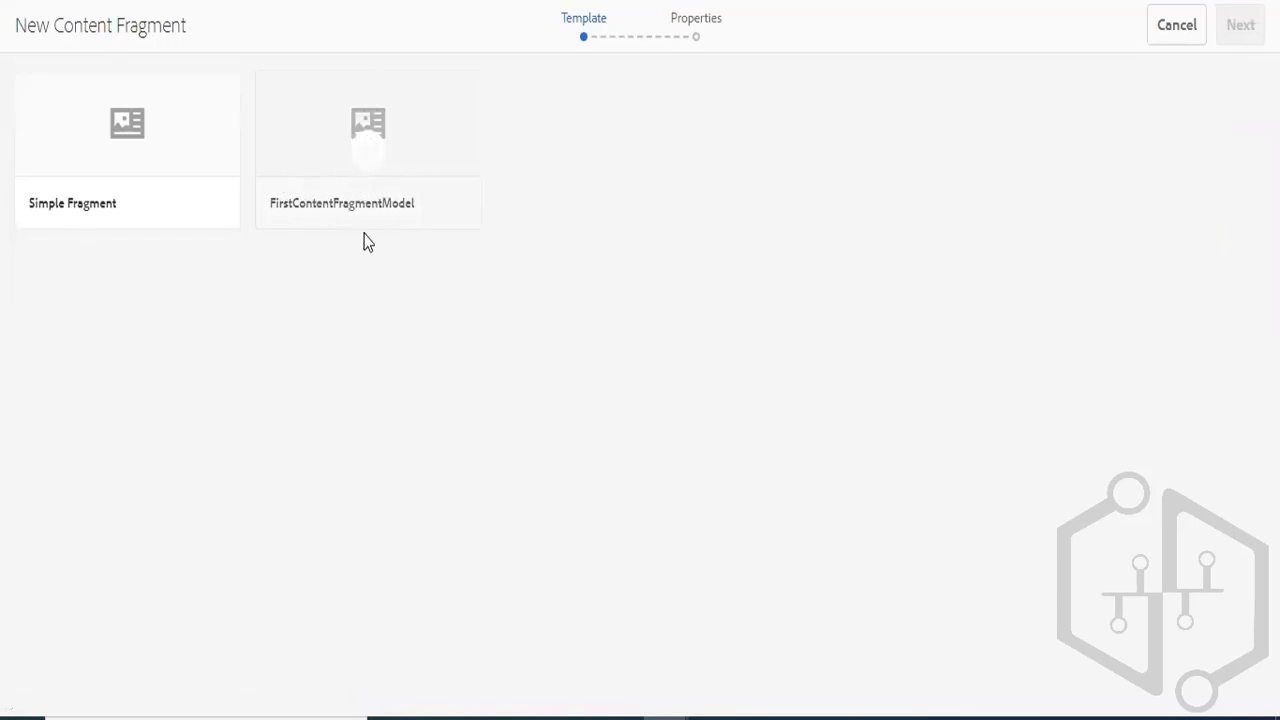
{"action": "left_click", "coordinate": [373, 157]}
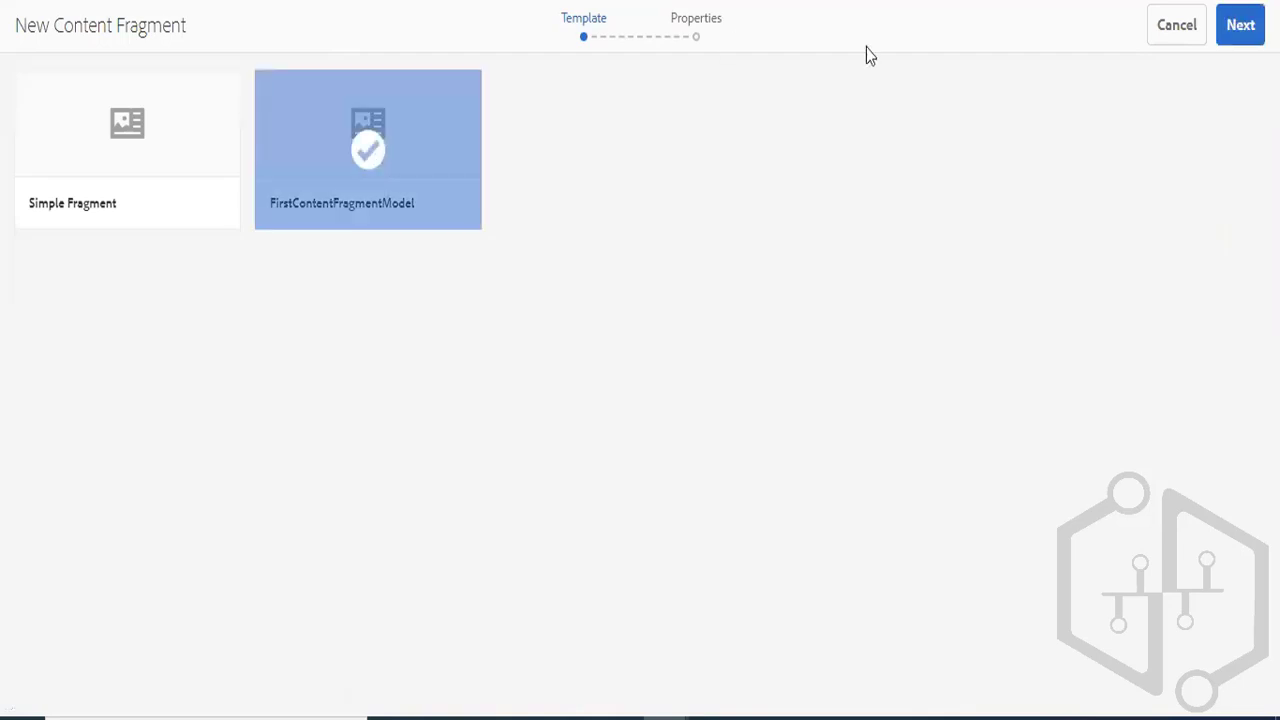
{"action": "left_click", "coordinate": [1228, 30]}
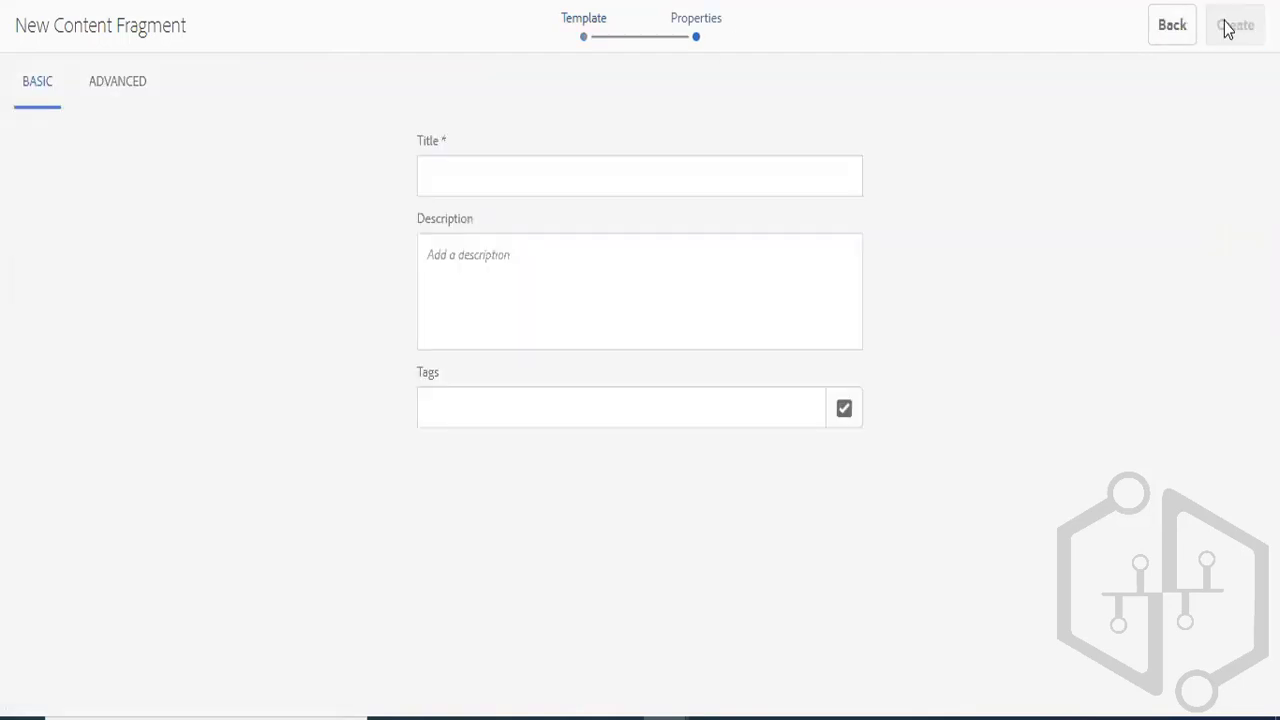
{"action": "left_click", "coordinate": [660, 185]}
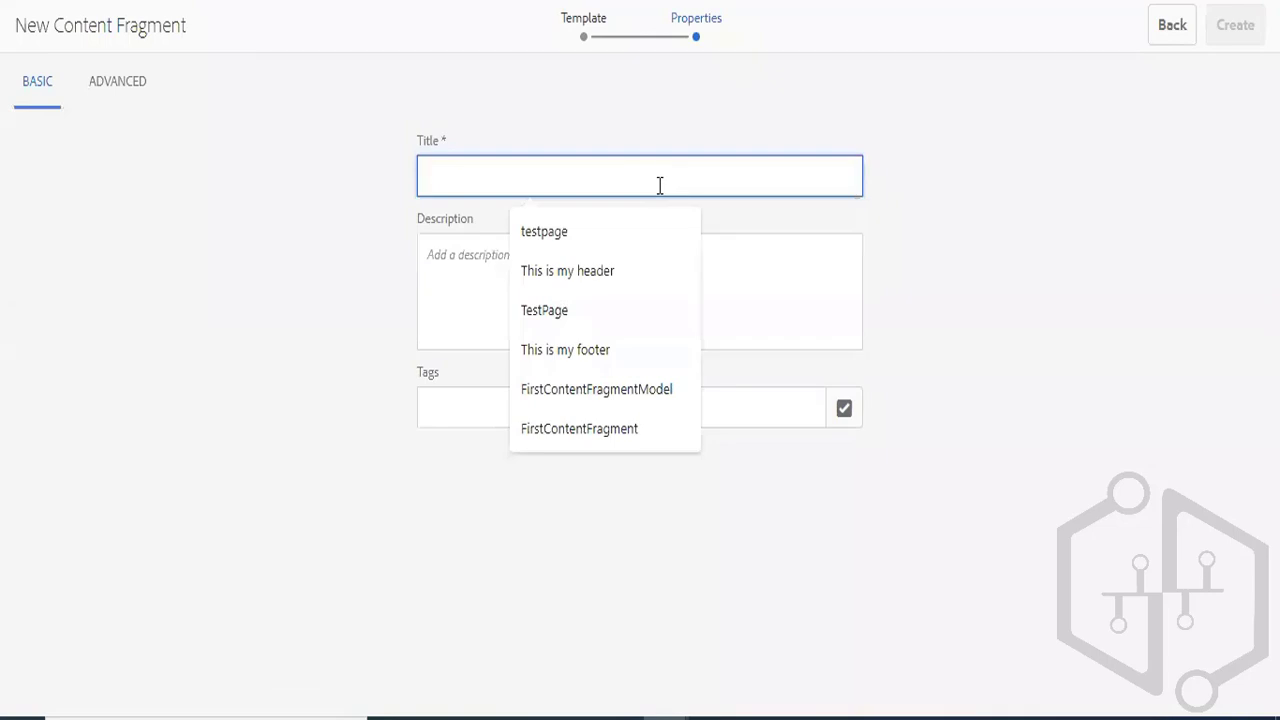
{"action": "type", "text": "NewCF"}
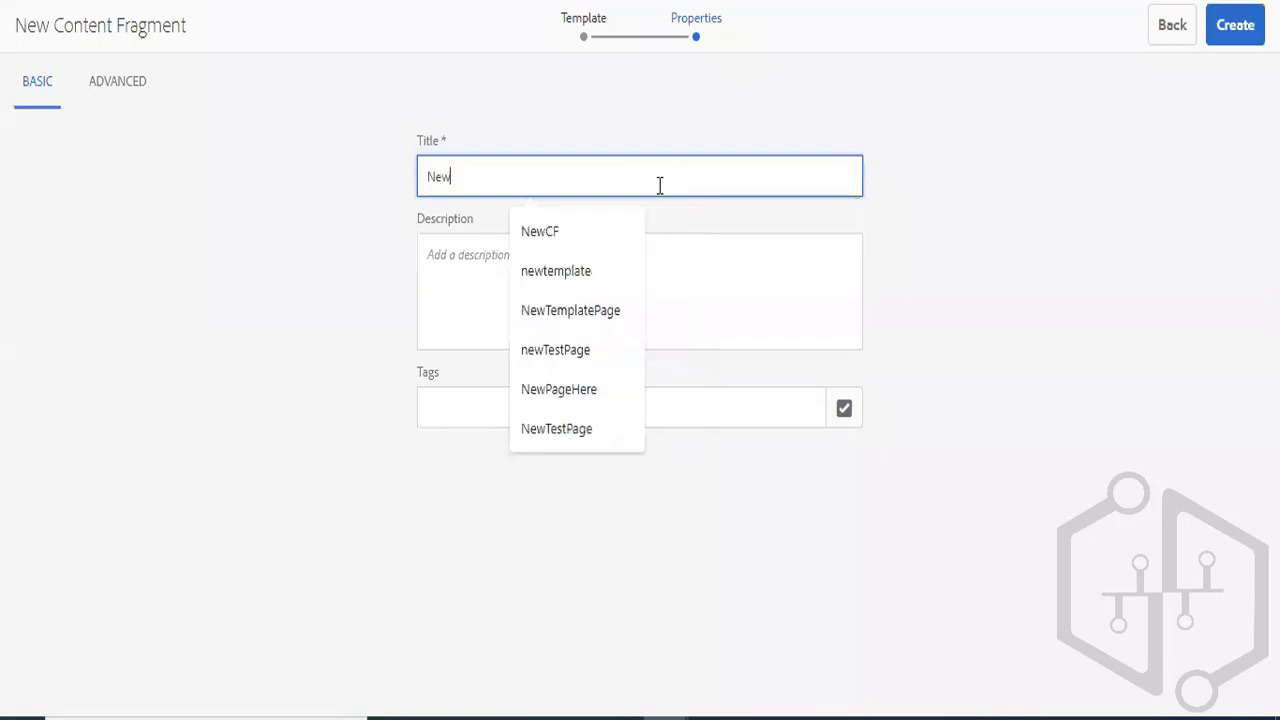
{"action": "left_click", "coordinate": [1232, 30]}
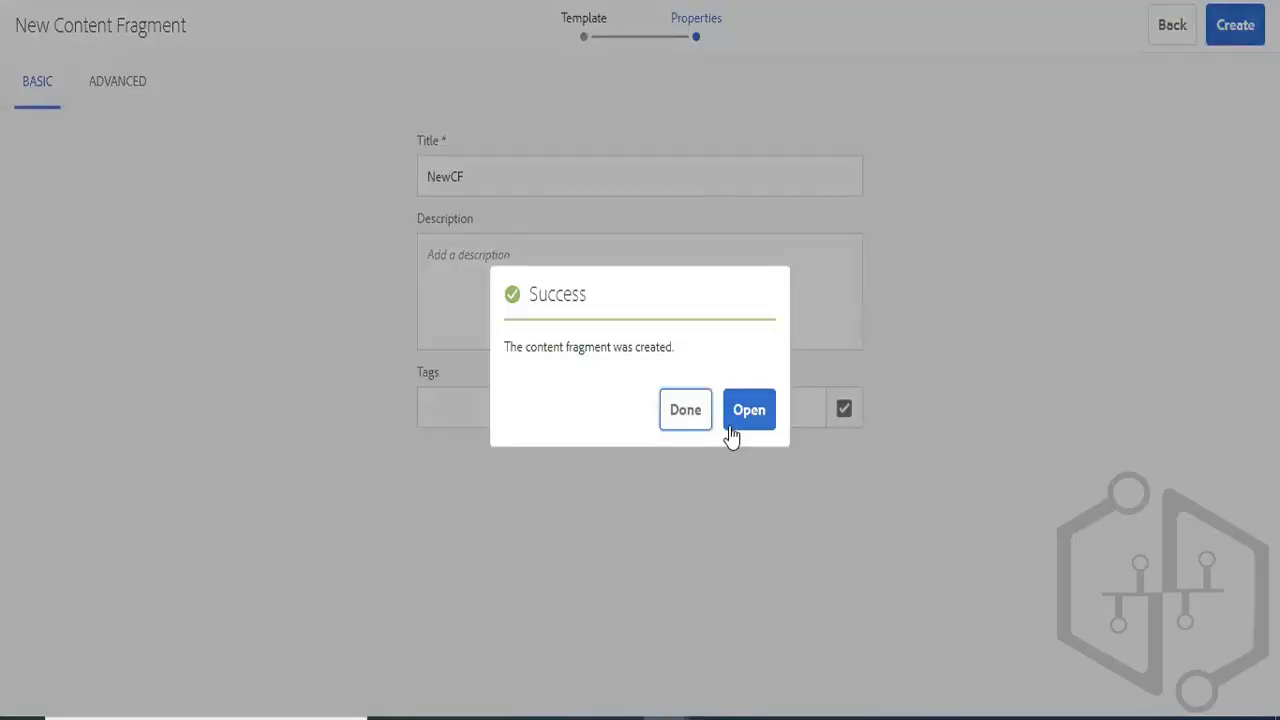
{"action": "left_click", "coordinate": [731, 432]}
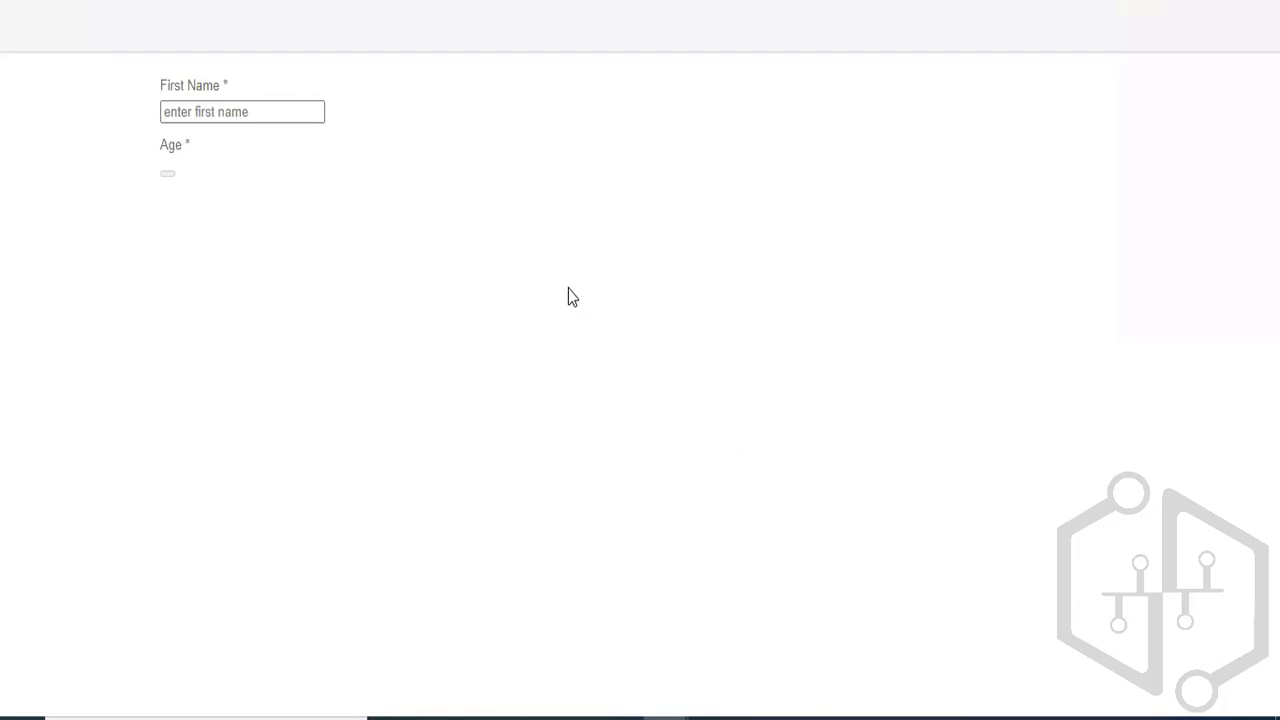
- Fill in the fragment's First Name with the person's first name and set Age to 30
{"action": "left_click", "coordinate": [503, 128]}
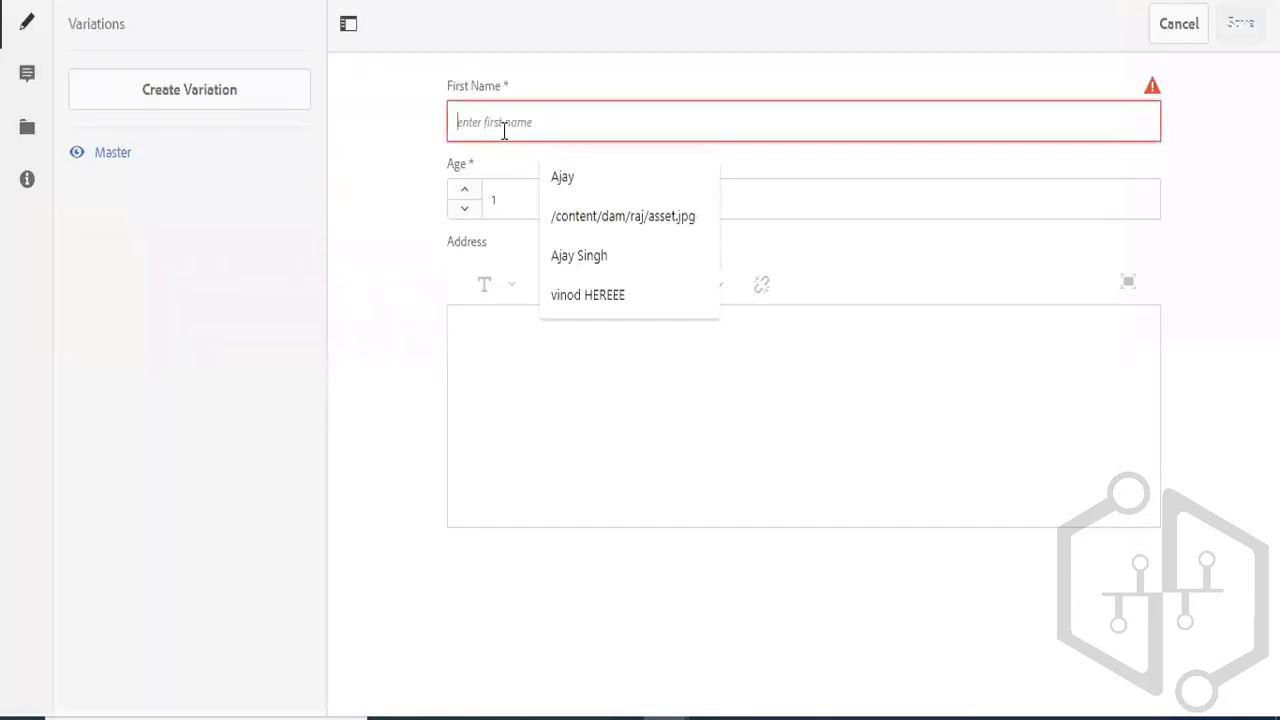
{"action": "left_click", "coordinate": [563, 180]}
{"action": "left_click", "coordinate": [531, 189]}
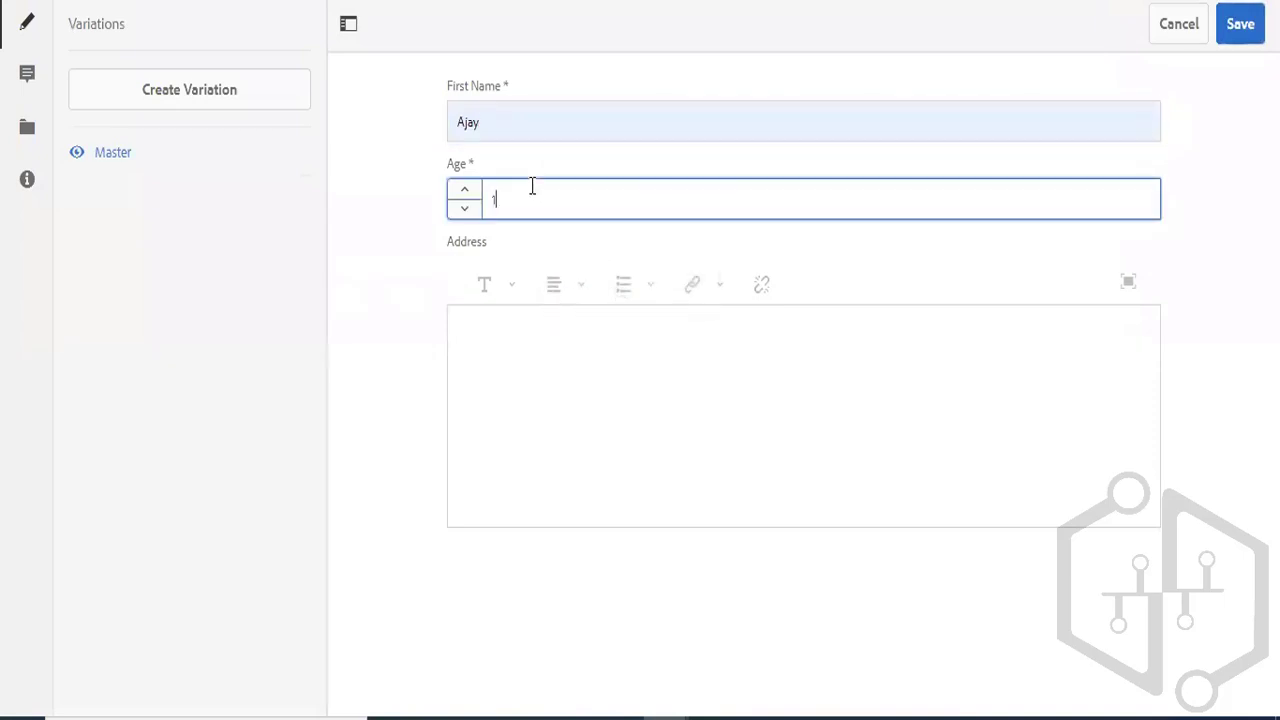
{"action": "type", "text": "30"}
- Enter the person's country and city in the Address field and save the content fragment
{"action": "left_click", "coordinate": [532, 400]}
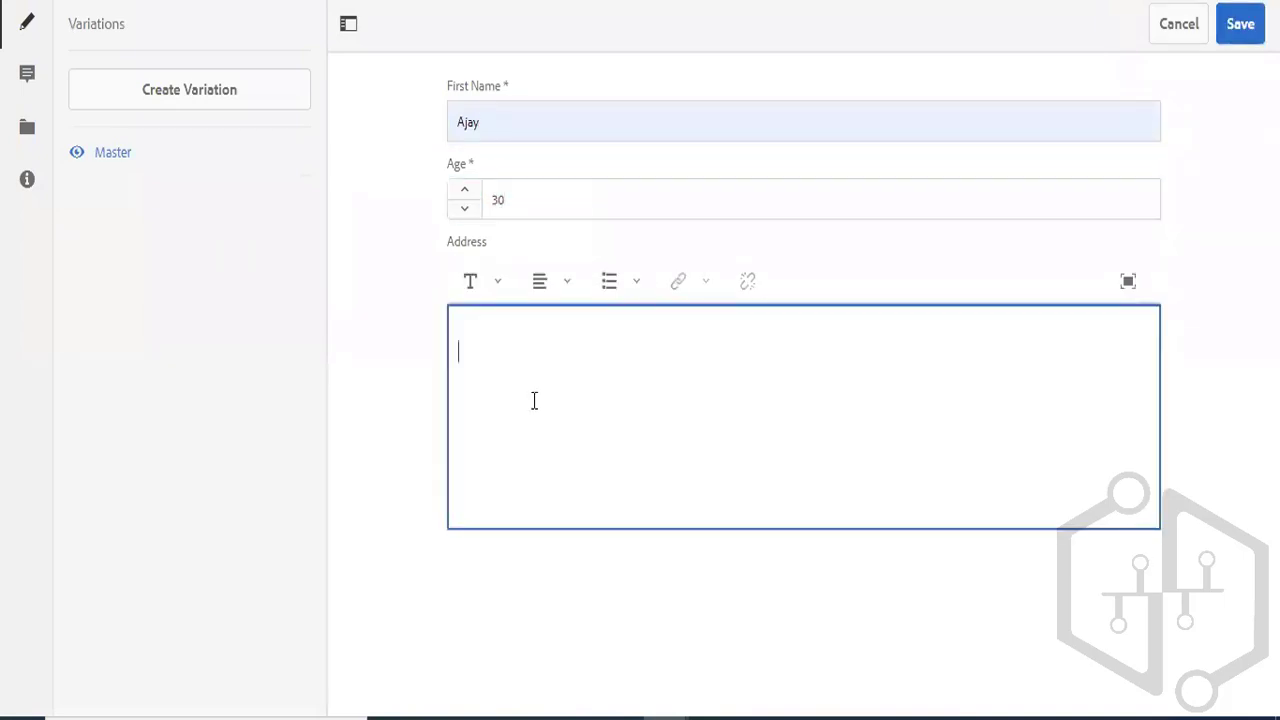
{"action": "type", "text": "Australia Sydney"}
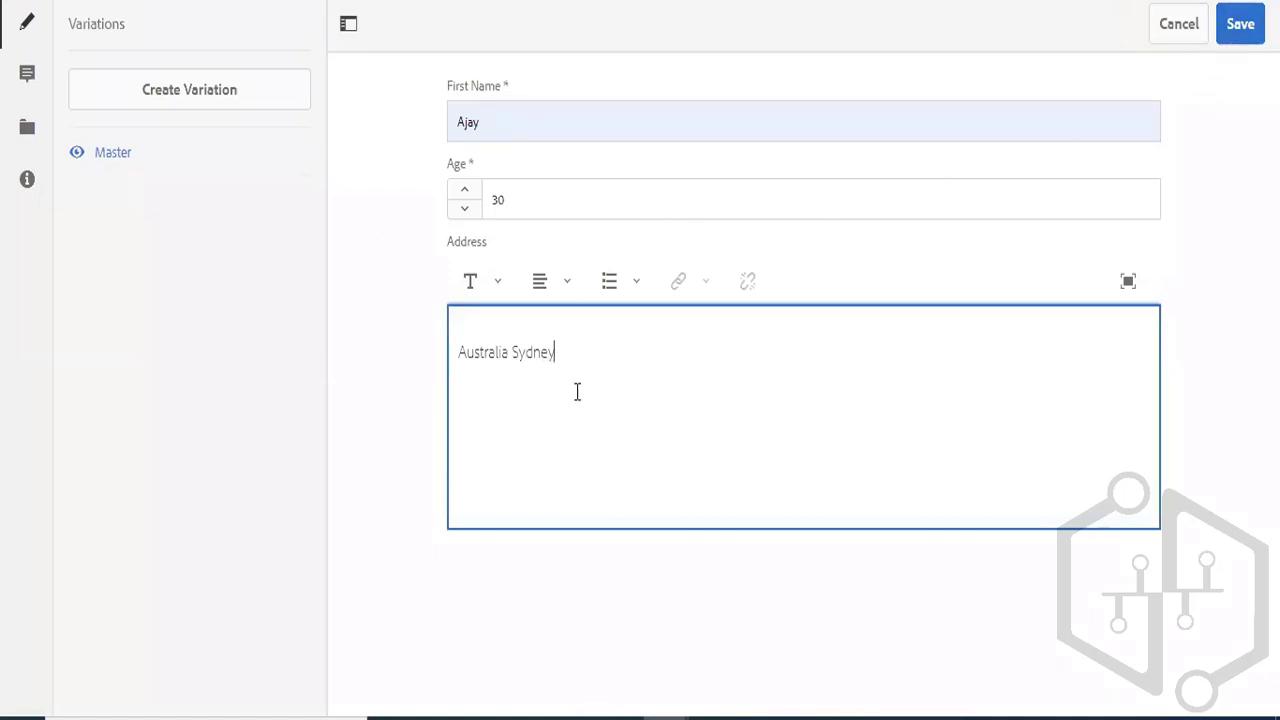
{"action": "key", "text": "ctrl+a"}
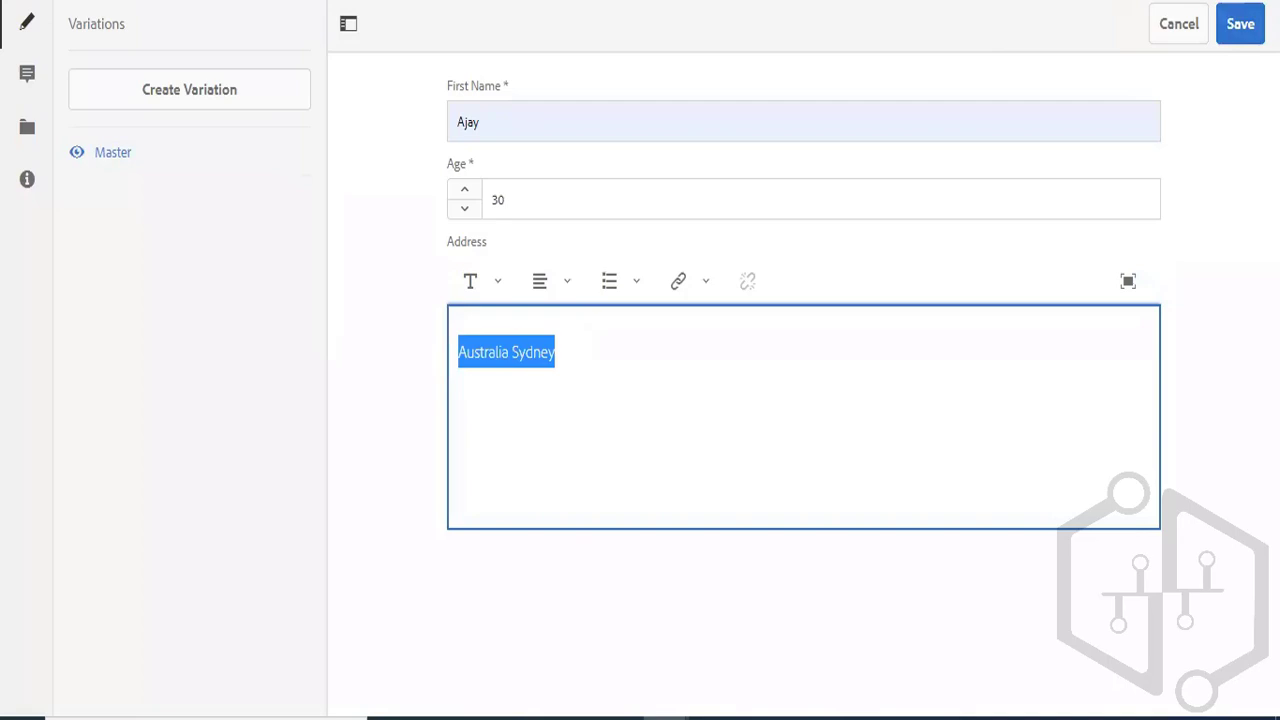
{"action": "left_click", "coordinate": [1242, 30]}
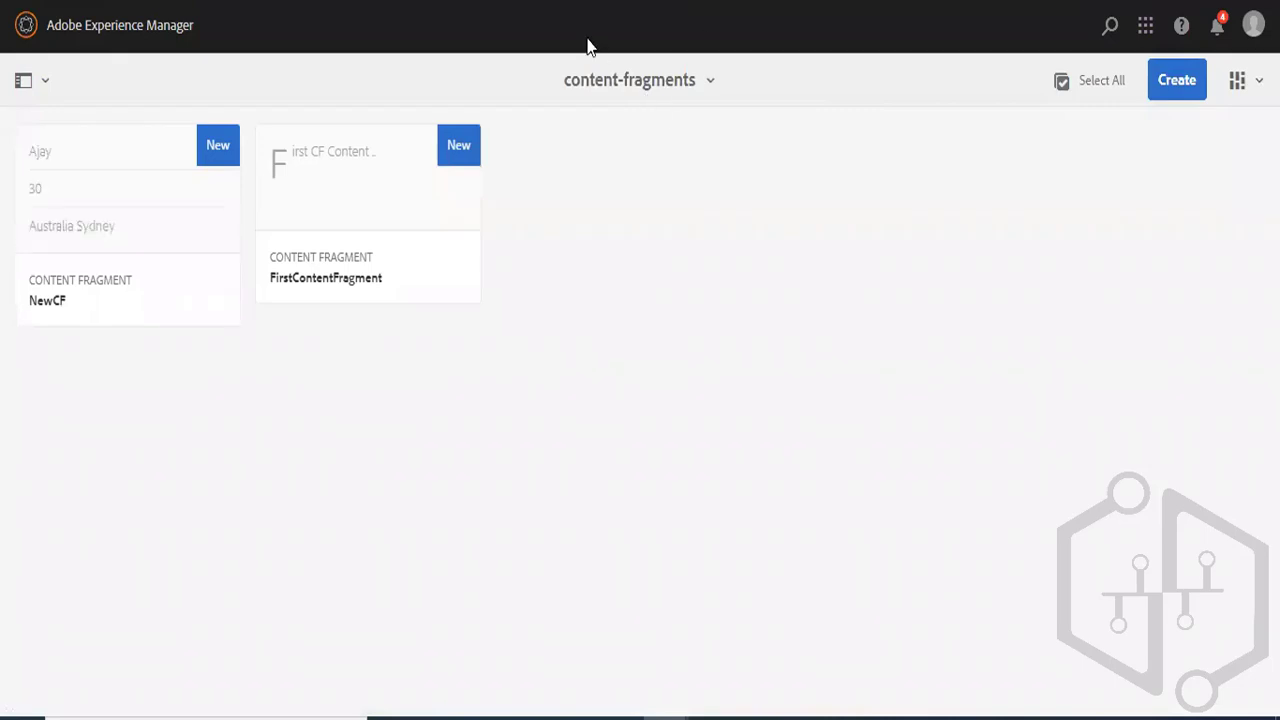
- Check which templates a new content fragment offers in the WKND Events assets folder, leaving without creating one
{"action": "left_click", "coordinate": [692, 88]}
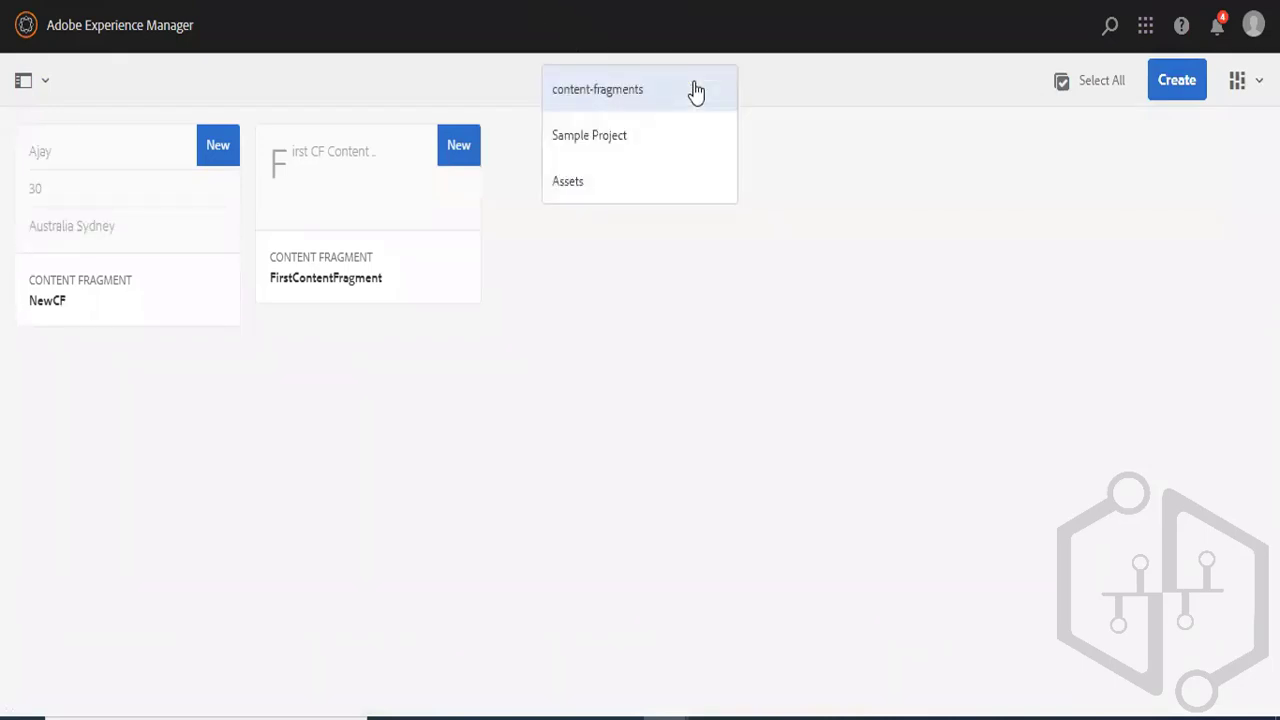
{"action": "left_click", "coordinate": [614, 187]}
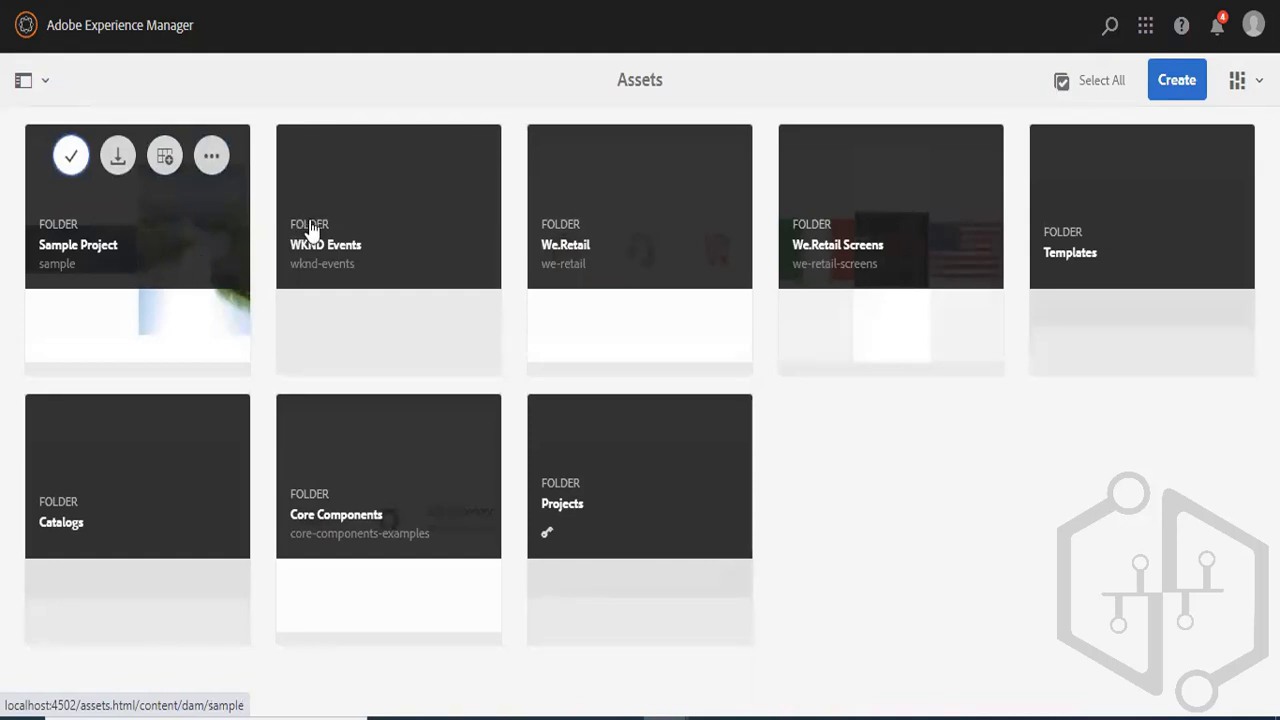
{"action": "left_click", "coordinate": [397, 238]}
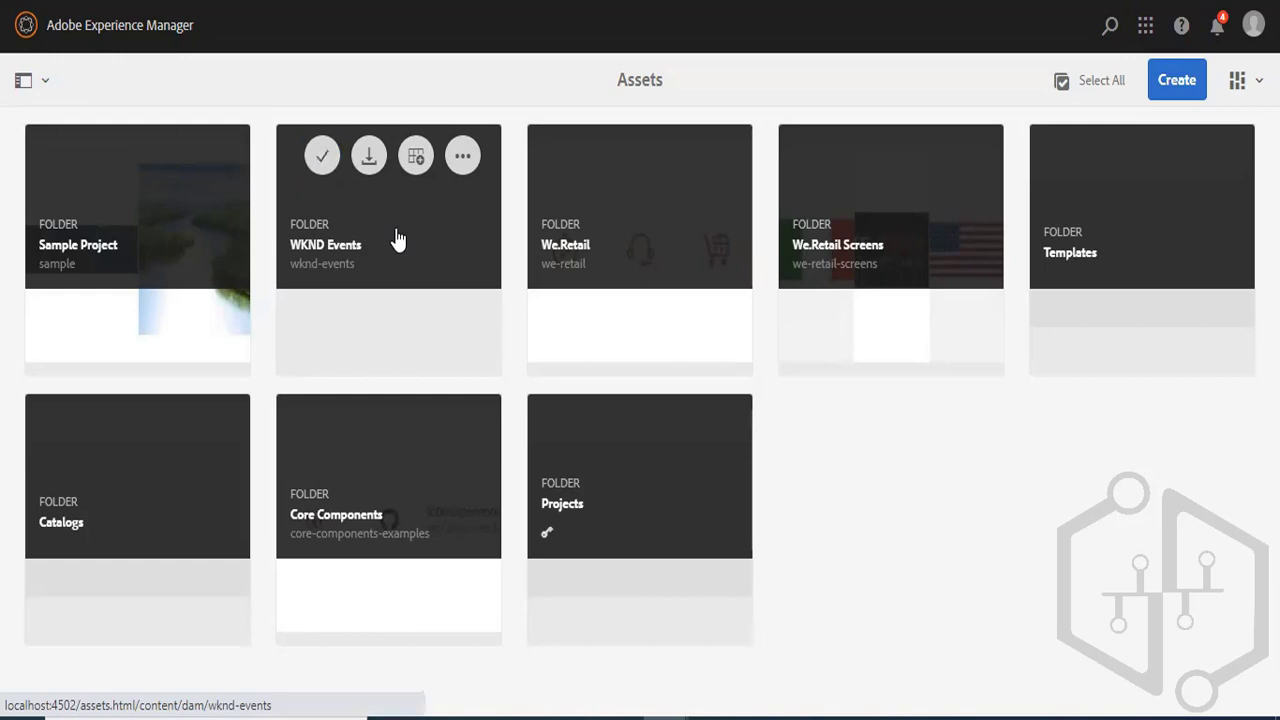
{"action": "left_click", "coordinate": [1152, 97]}
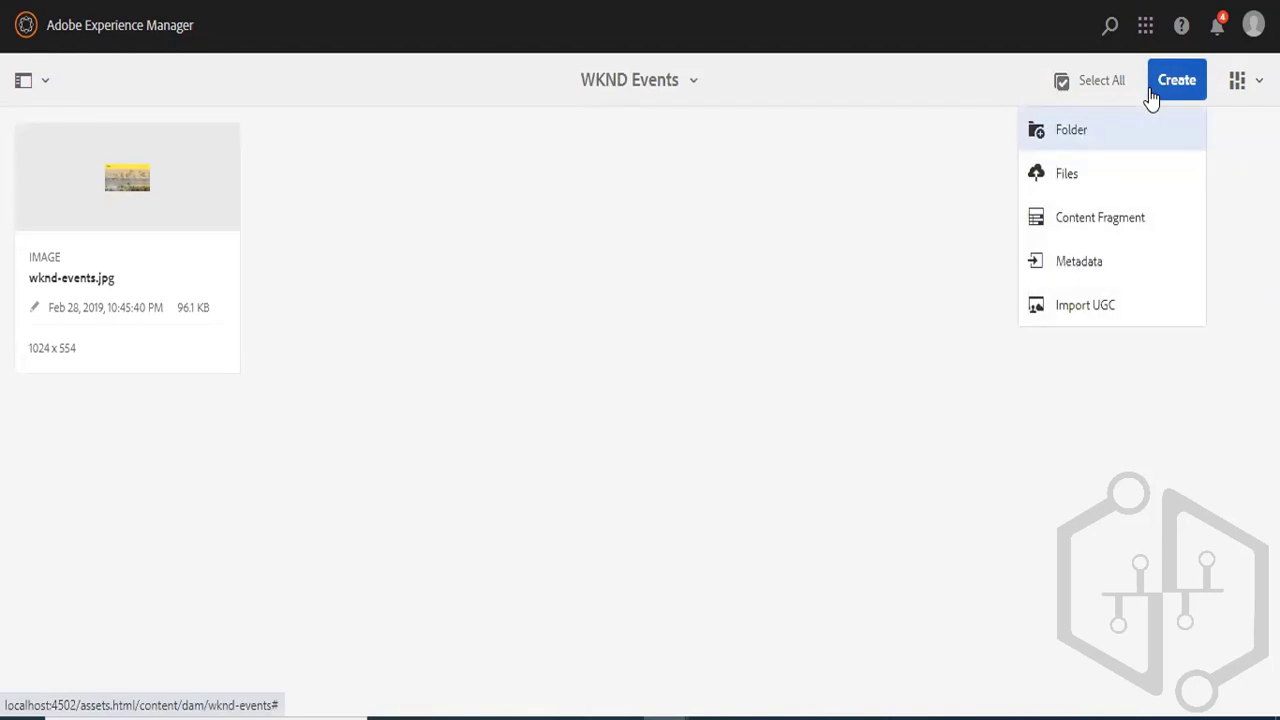
{"action": "left_click", "coordinate": [1098, 220]}
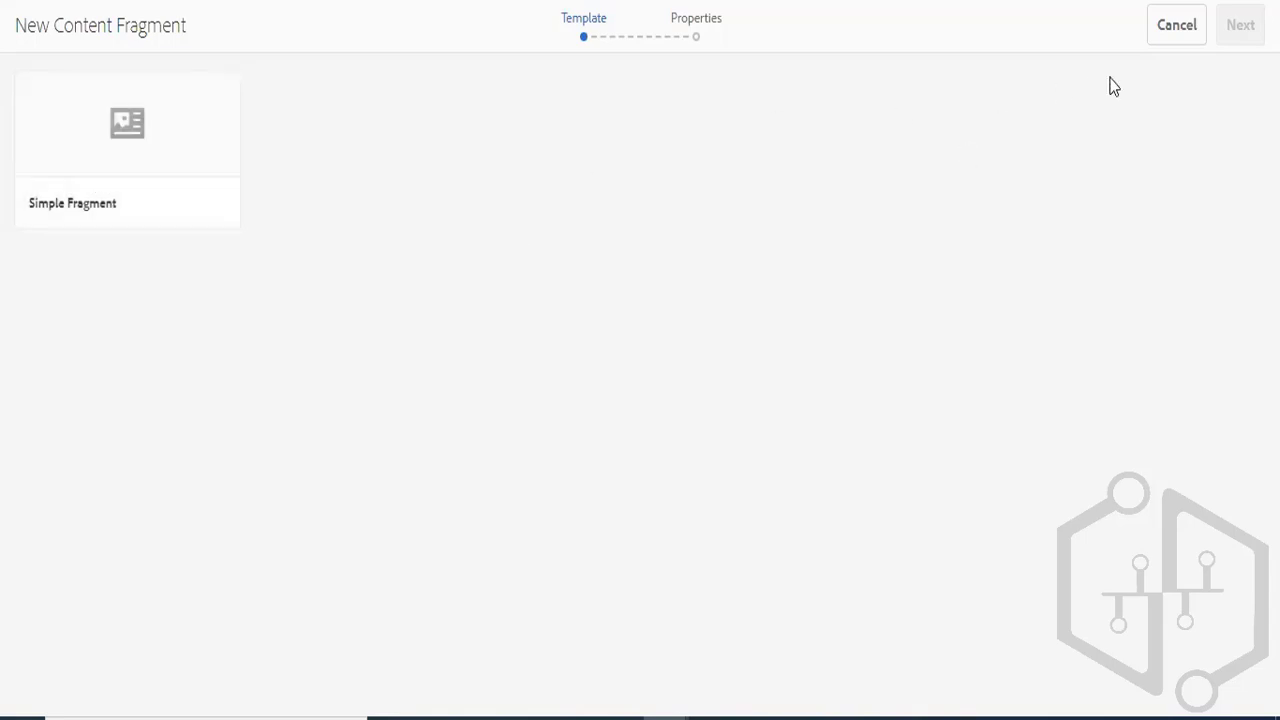
{"action": "left_click", "coordinate": [1172, 32]}
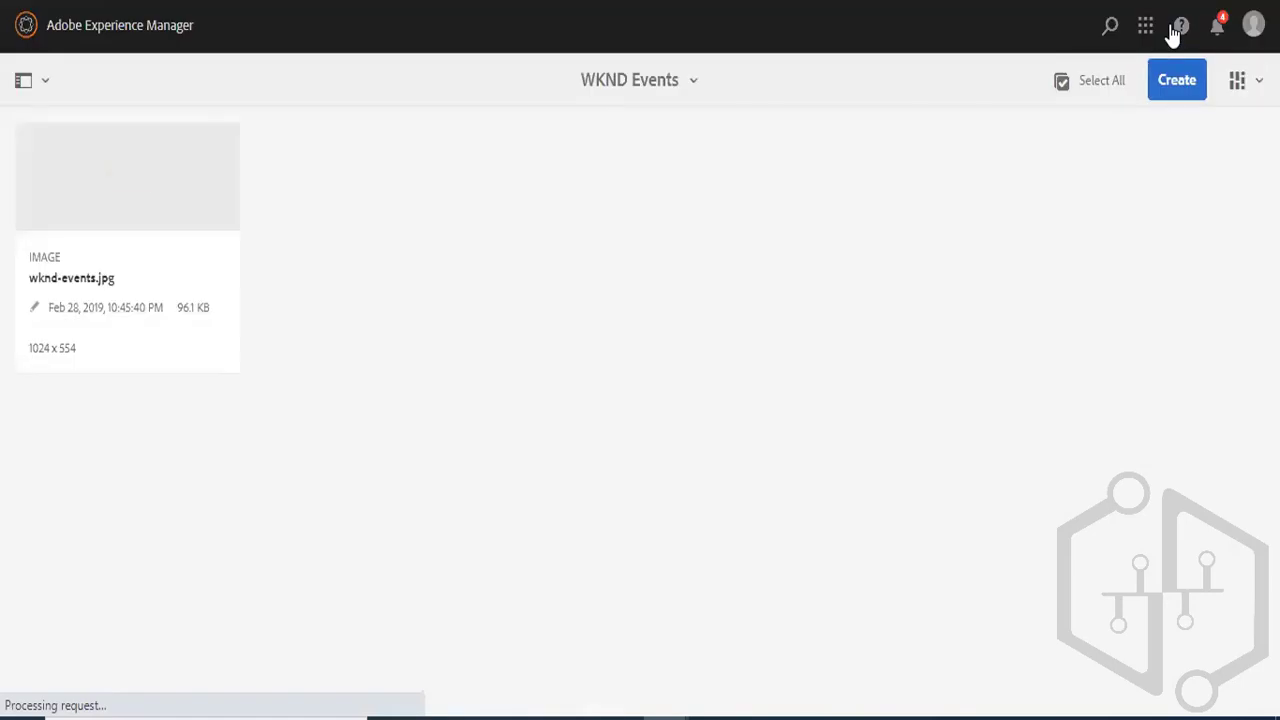
- Return to the top-level Assets folders and open the properties of the WKND Events folder
{"action": "left_click", "coordinate": [688, 93]}
{"action": "left_click", "coordinate": [622, 153]}
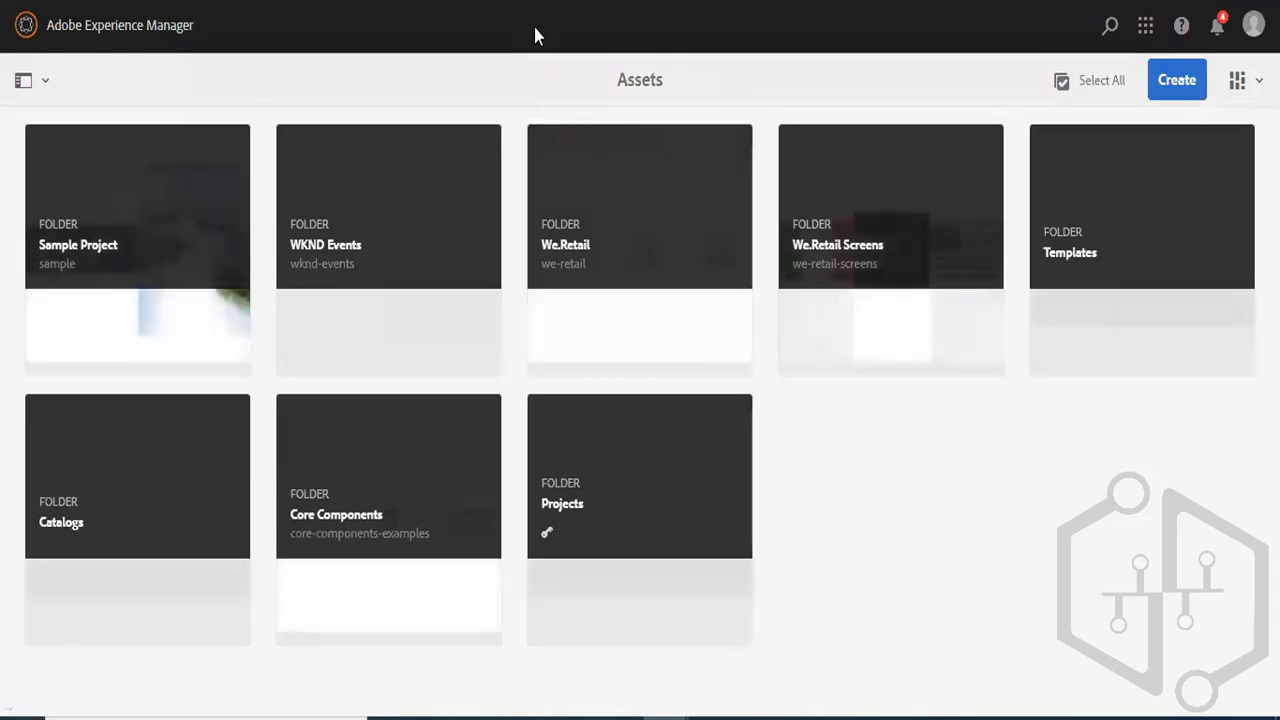
{"action": "mouse_move", "coordinate": [437, 152]}
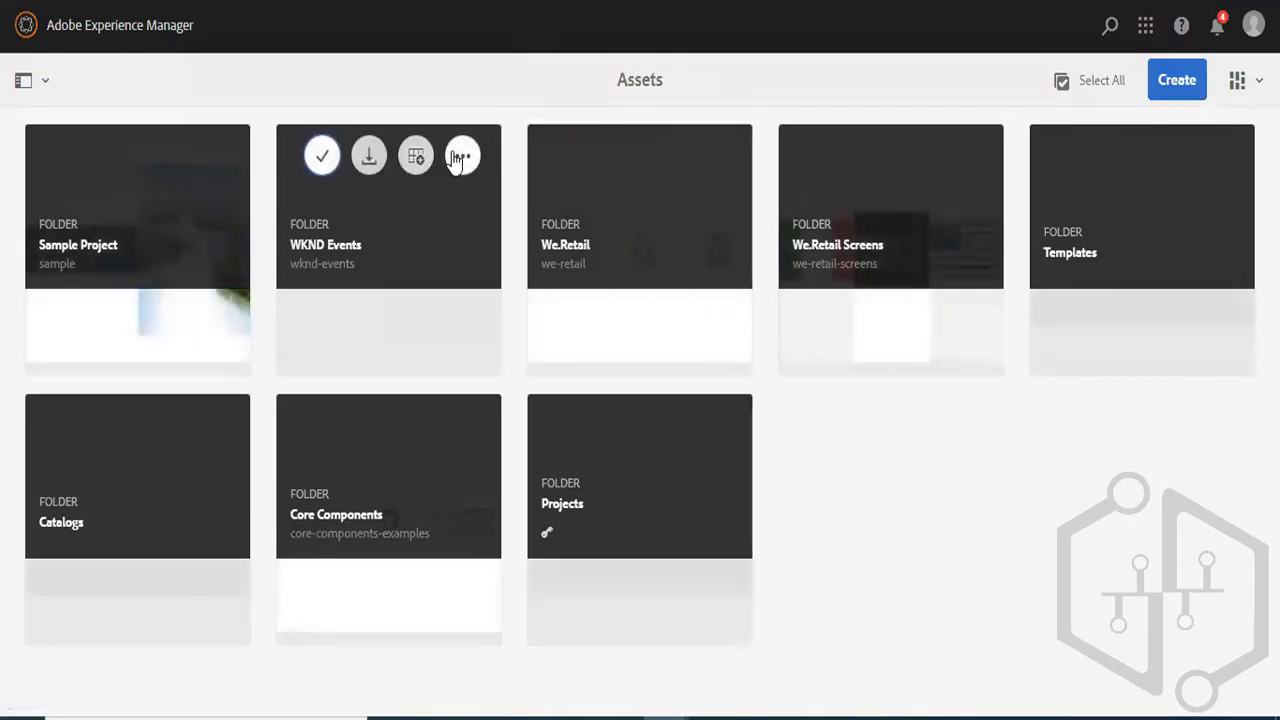
{"action": "left_click", "coordinate": [459, 156]}
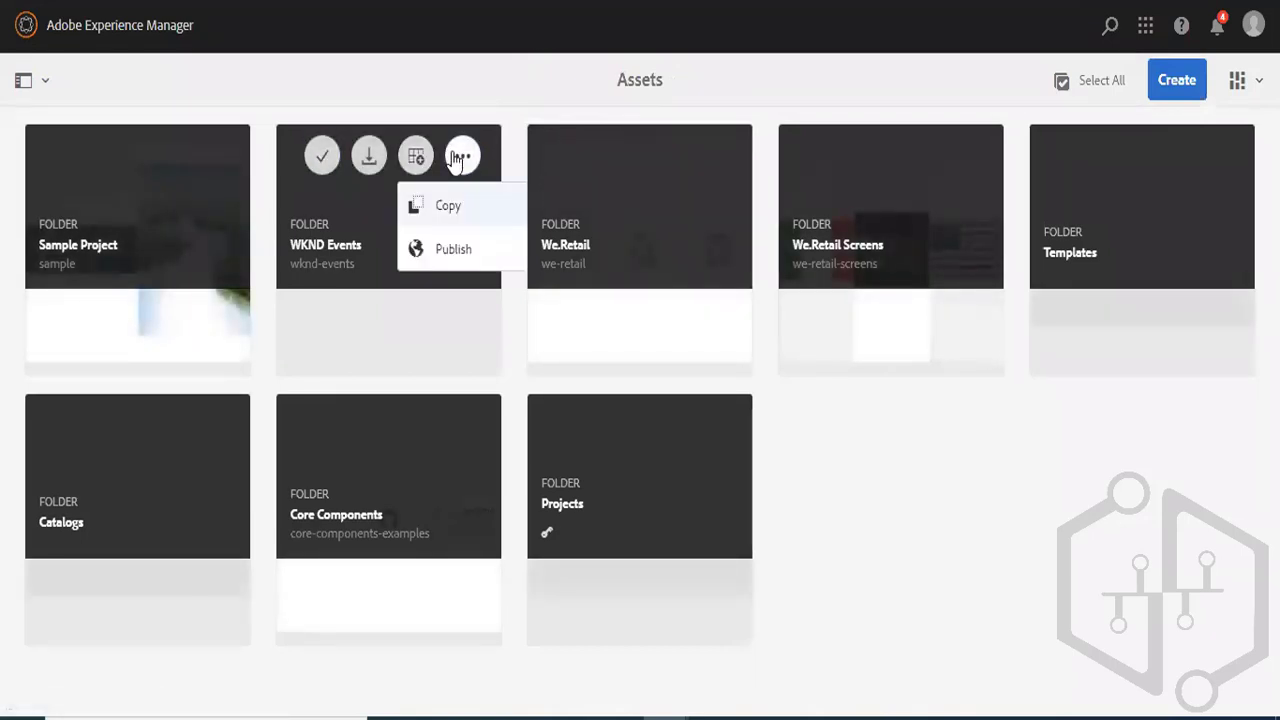
{"action": "left_click", "coordinate": [322, 158]}
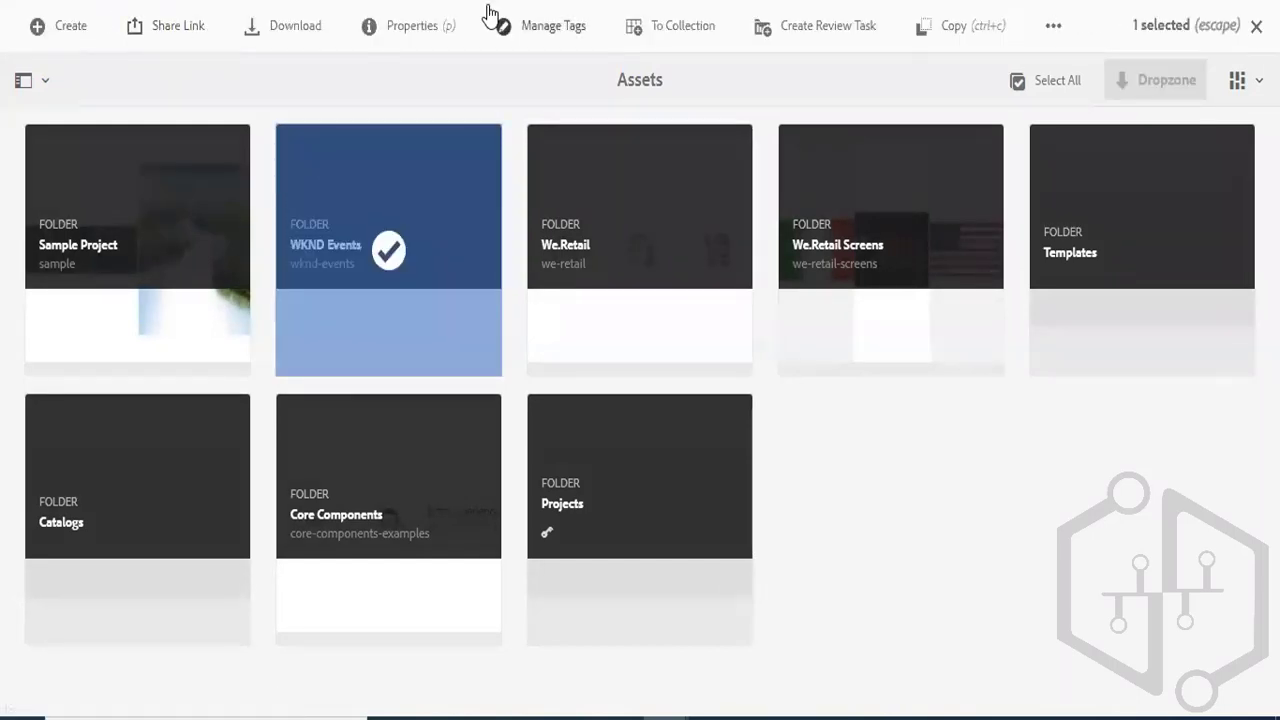
{"action": "left_click", "coordinate": [412, 26]}
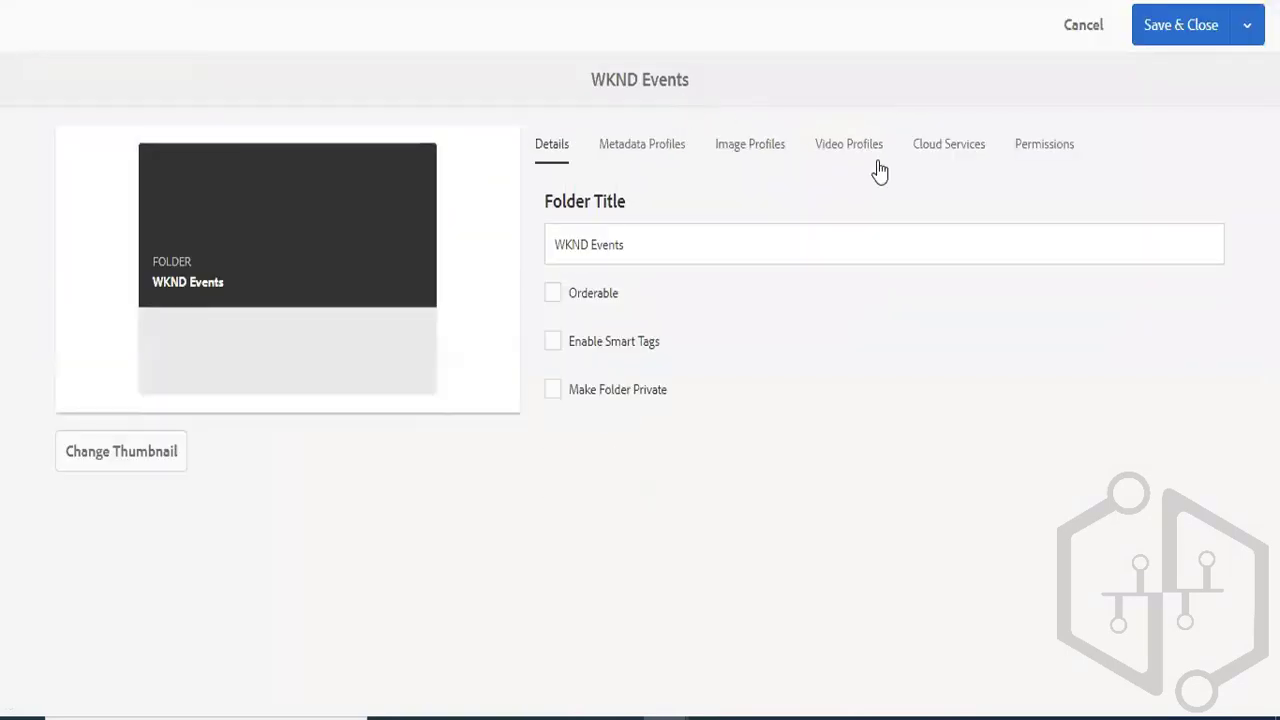
- Set the WKND Events folder's cloud configuration to the Sample Project path /conf/sample and save the folder properties
{"action": "left_click", "coordinate": [942, 160]}
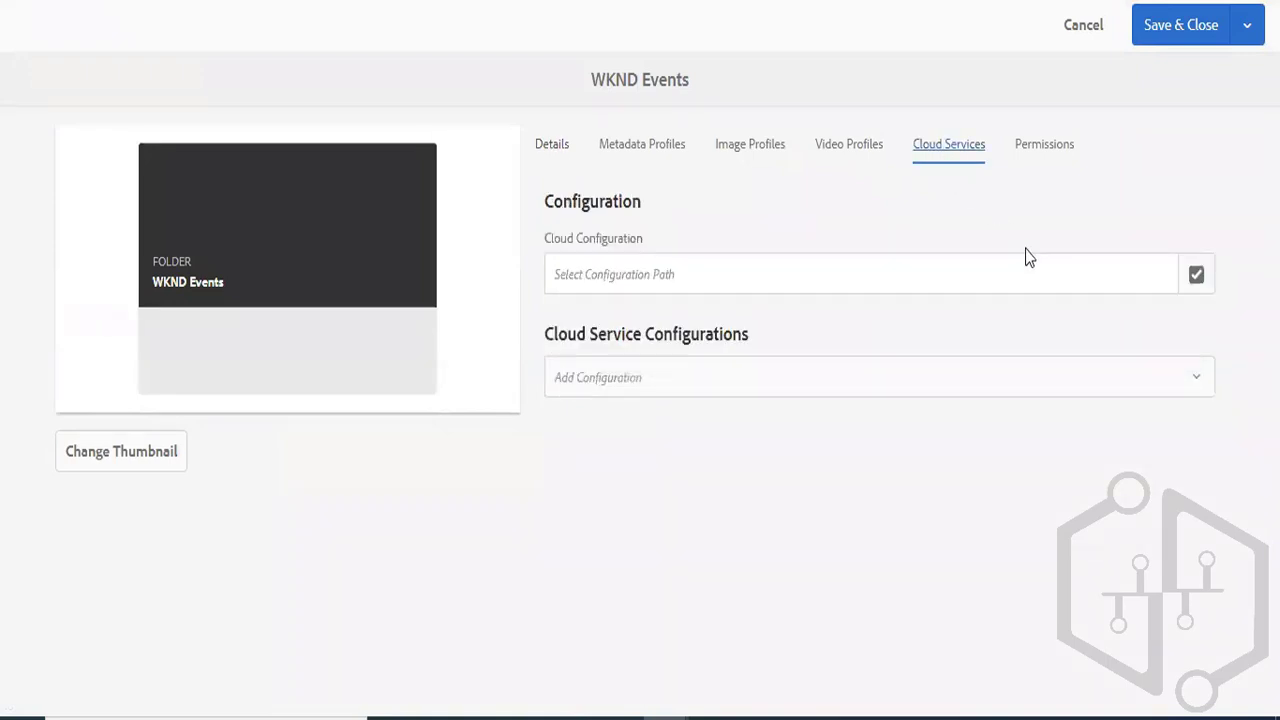
{"action": "left_click", "coordinate": [1195, 277]}
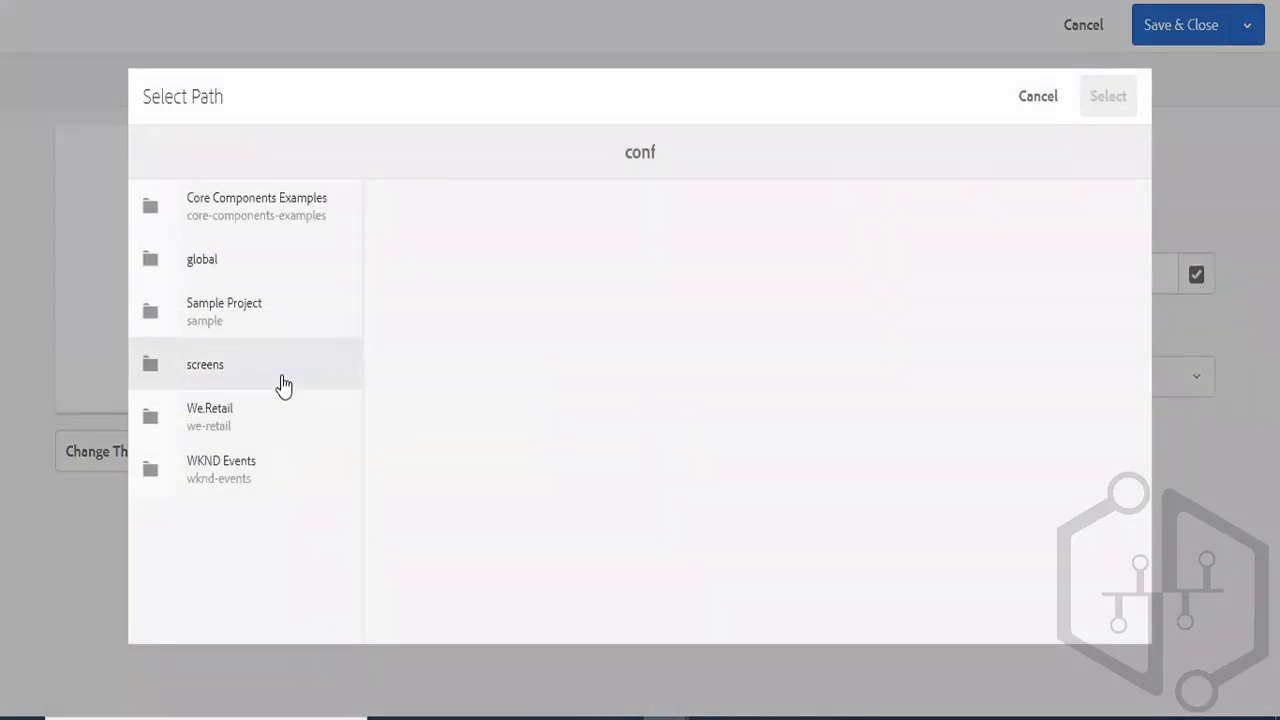
{"action": "left_click", "coordinate": [152, 368]}
{"action": "left_click", "coordinate": [155, 377]}
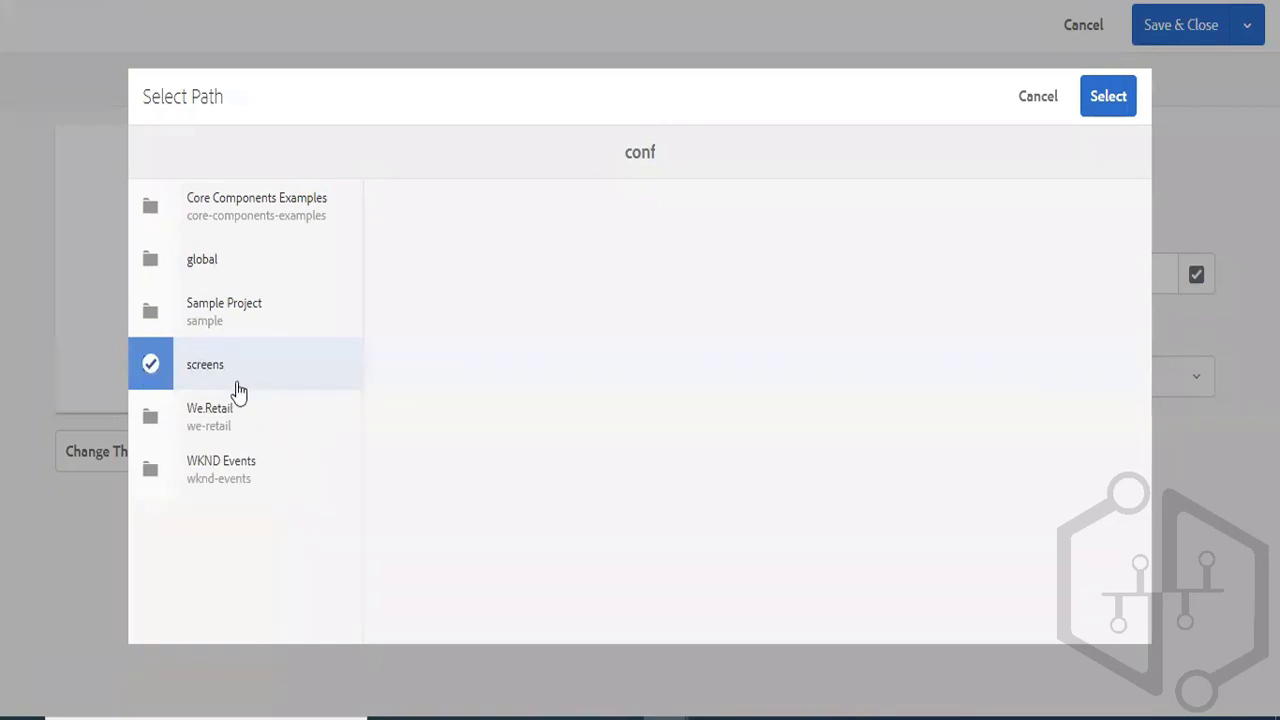
{"action": "left_click", "coordinate": [158, 315]}
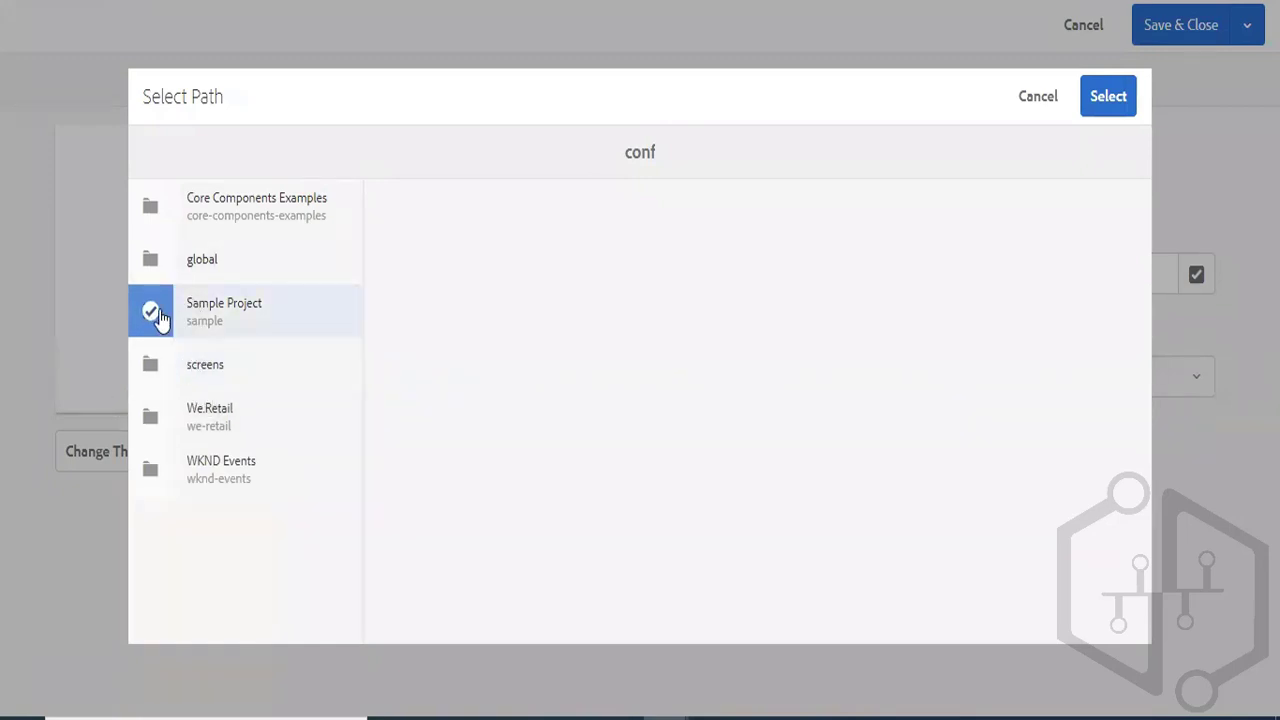
{"action": "left_click", "coordinate": [1106, 98]}
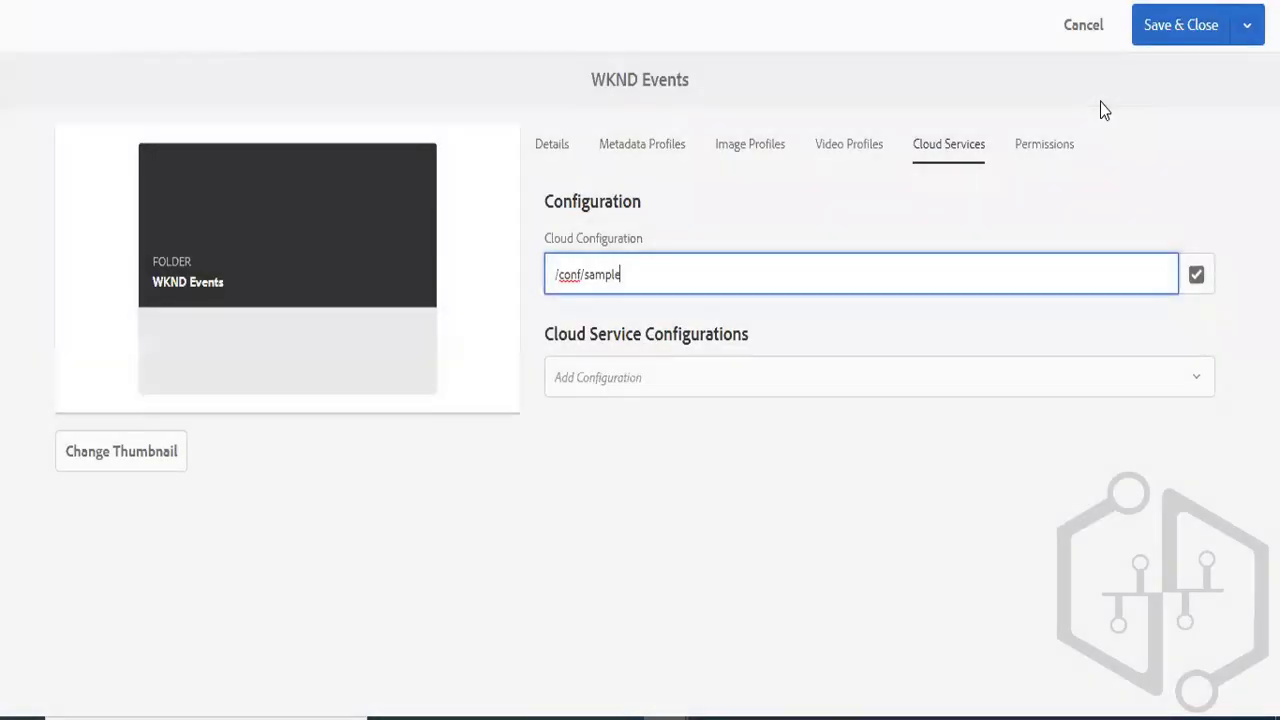
{"action": "left_click", "coordinate": [1197, 27]}
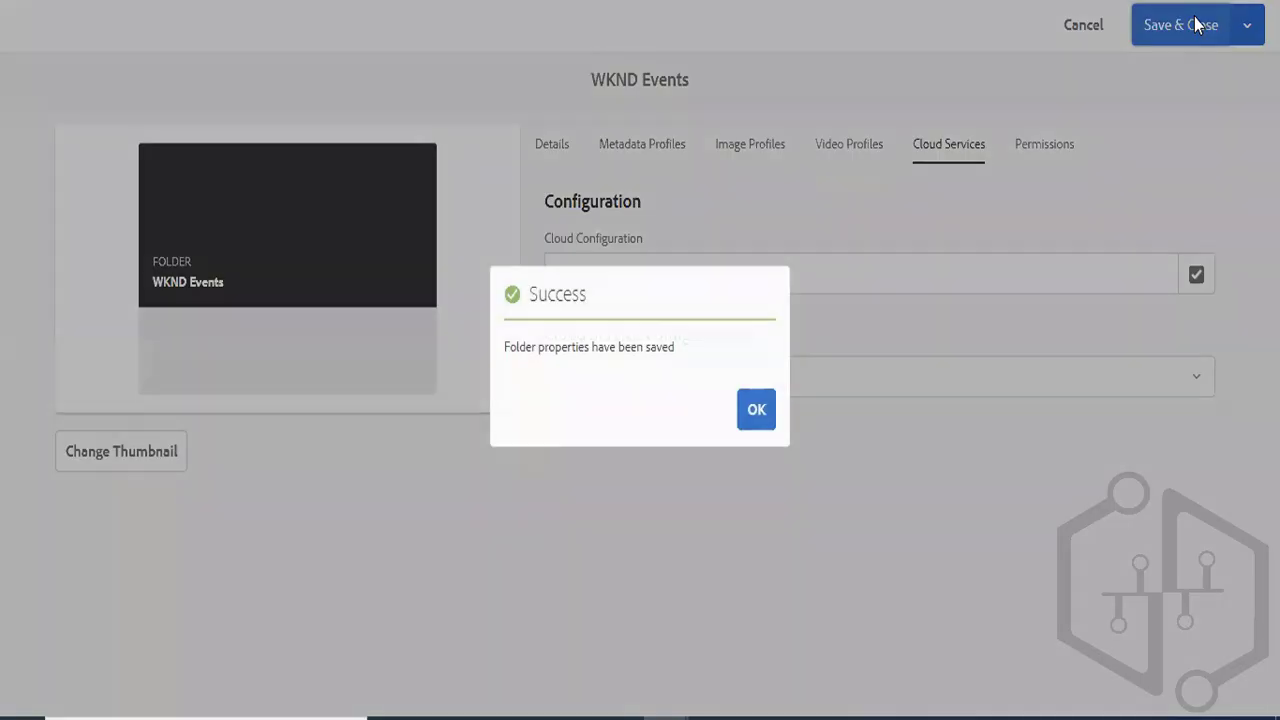
{"action": "left_click", "coordinate": [757, 411]}
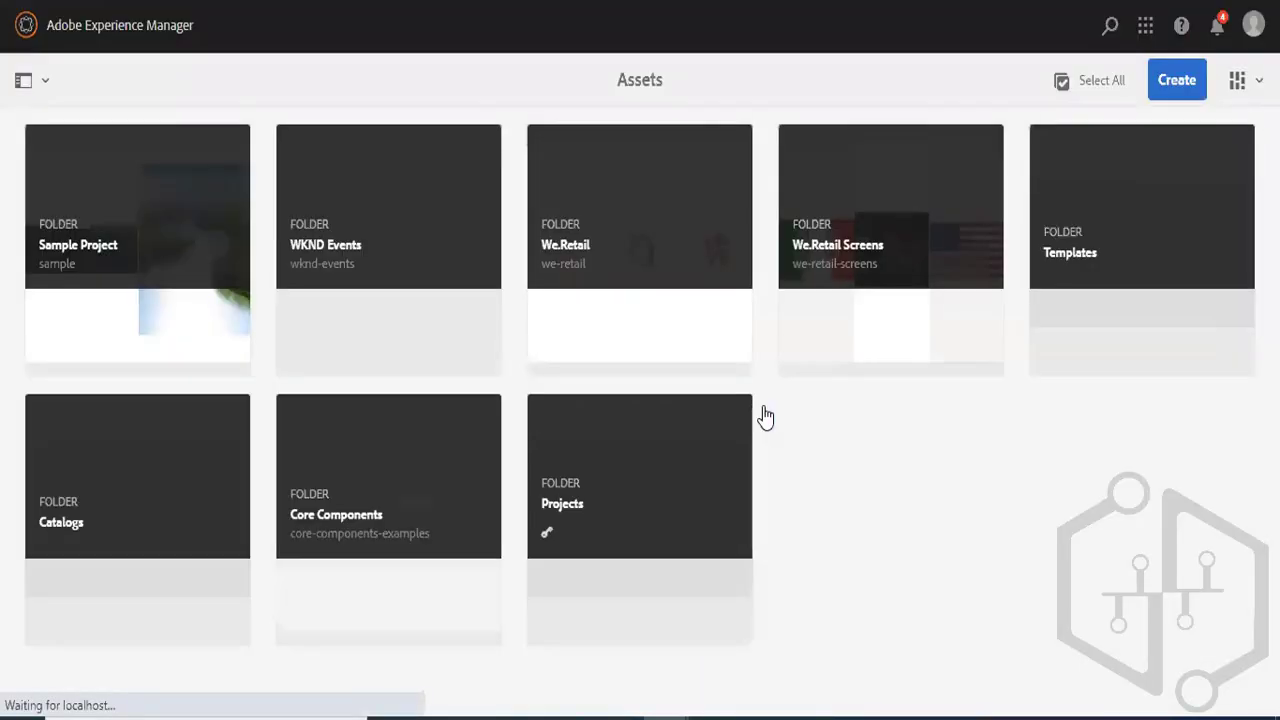
- Start a new content fragment in the WKND Events assets folder to check which models it offers
{"action": "left_click", "coordinate": [423, 225]}
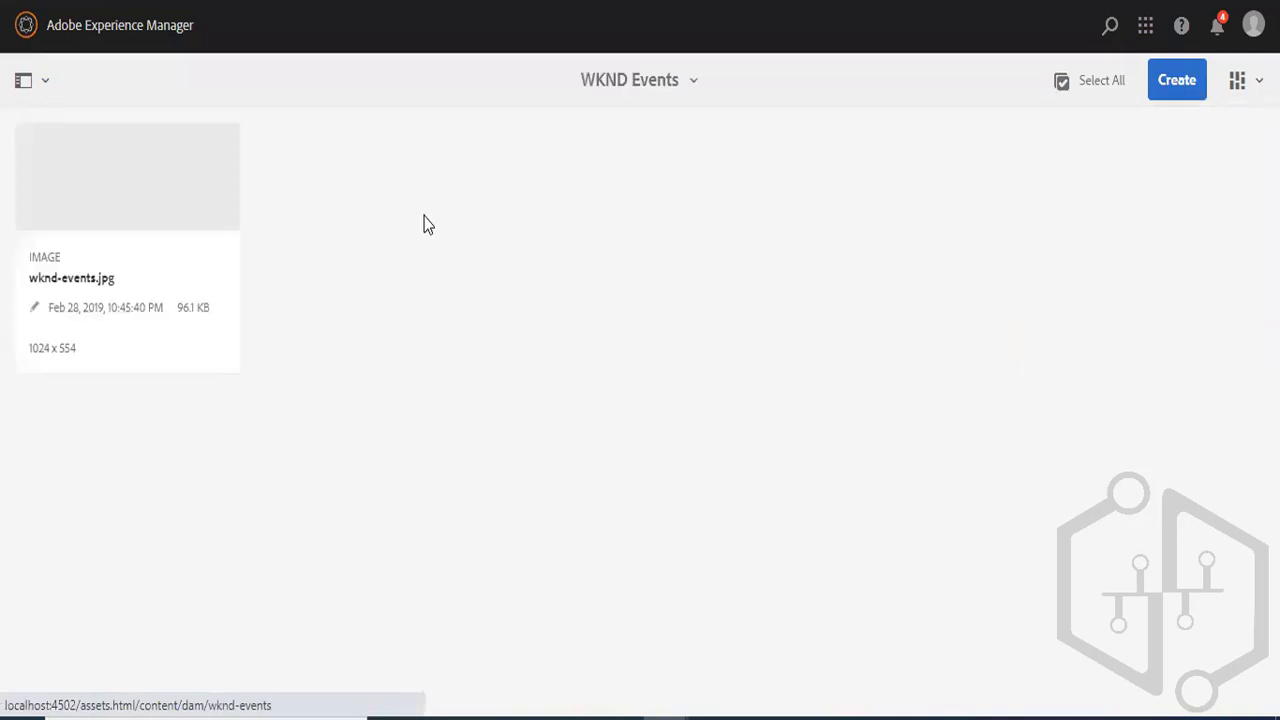
{"action": "left_click", "coordinate": [1178, 94]}
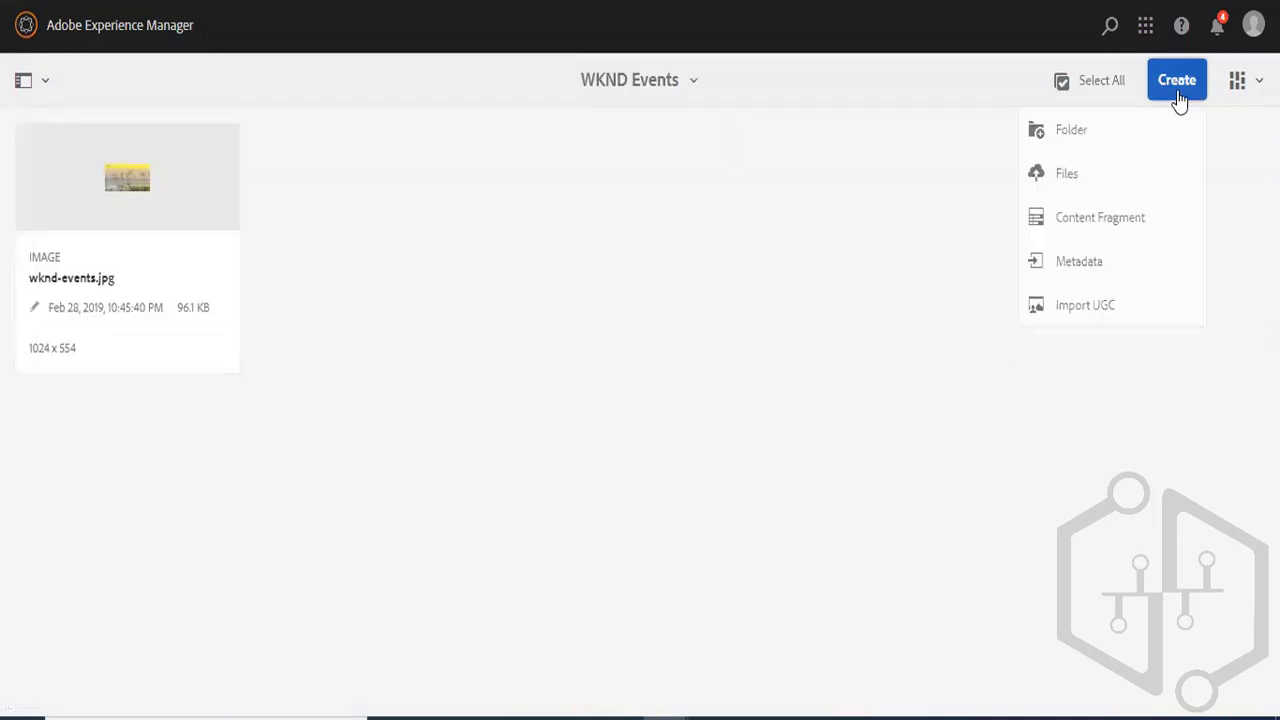
{"action": "left_click", "coordinate": [1095, 235]}
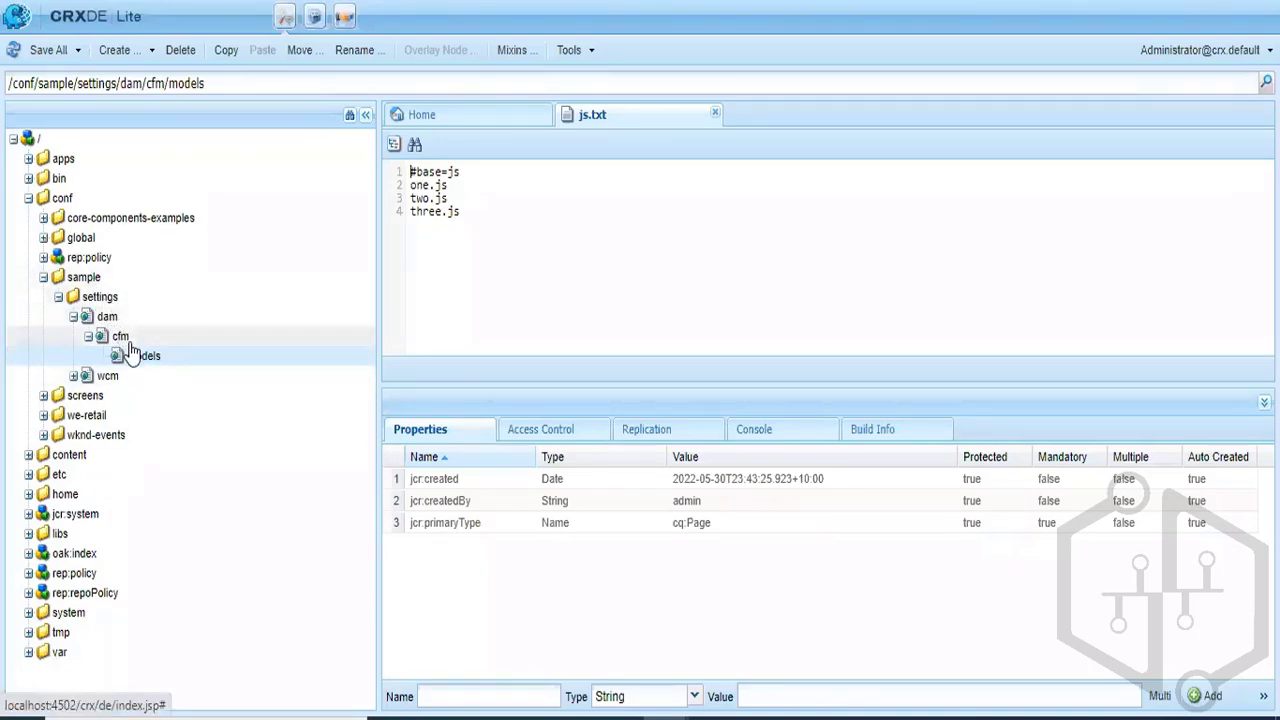
- Switch to CRXDE Lite, refresh the tree and examine firstcontentfragmentmodel under /conf/sample/settings/dam/cfm/models down to its dialog items, then collapse the dam node
{"action": "left_click", "coordinate": [13, 49]}
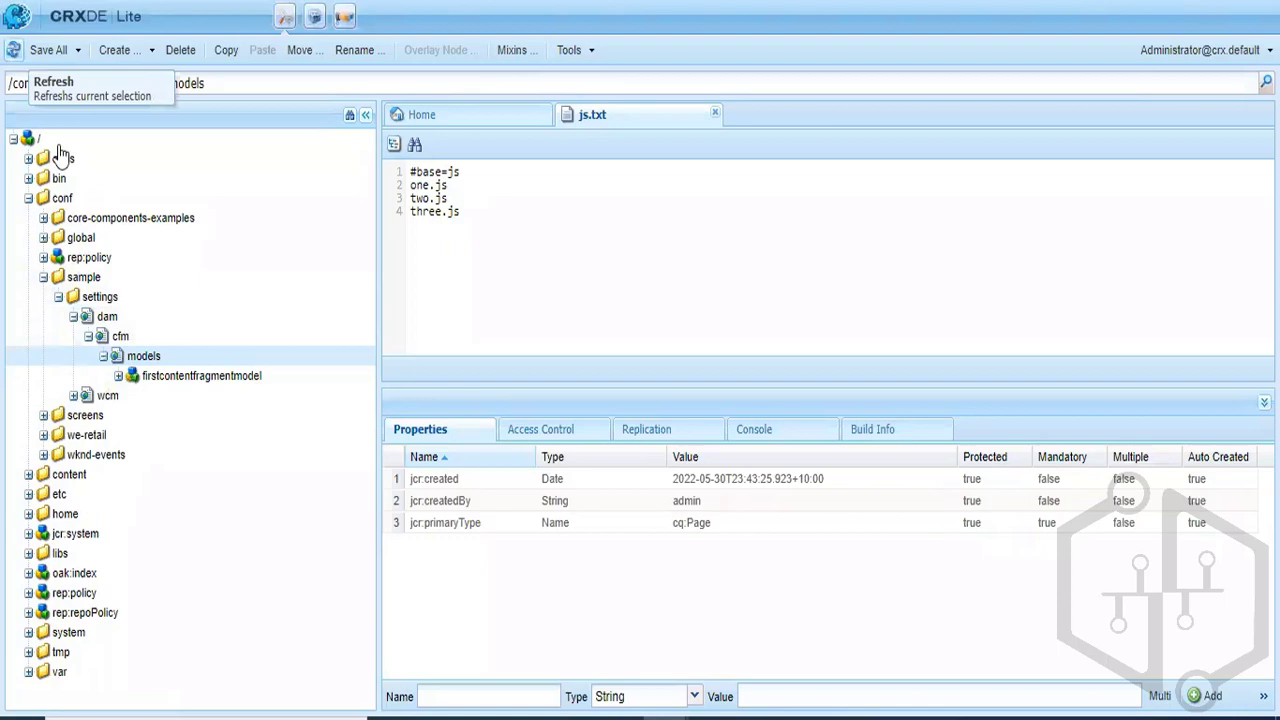
{"action": "double_click", "coordinate": [200, 385]}
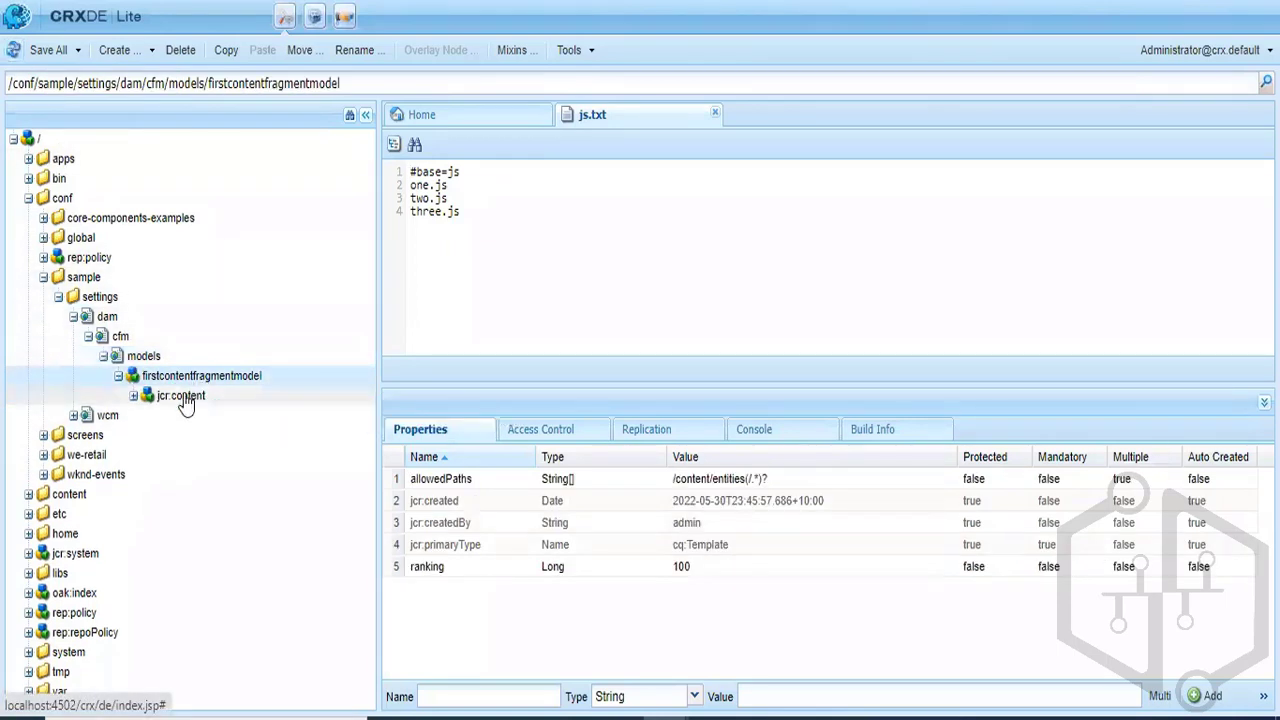
{"action": "double_click", "coordinate": [185, 398]}
{"action": "double_click", "coordinate": [190, 420]}
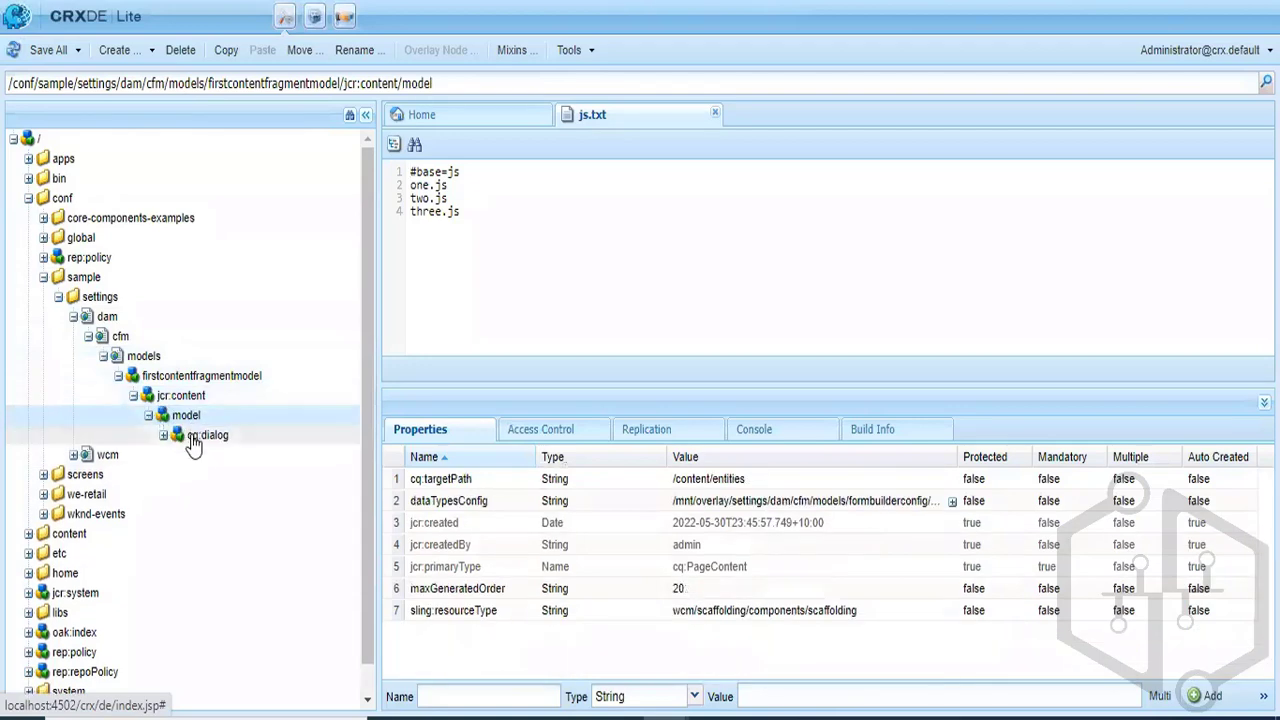
{"action": "double_click", "coordinate": [196, 439]}
{"action": "double_click", "coordinate": [210, 457]}
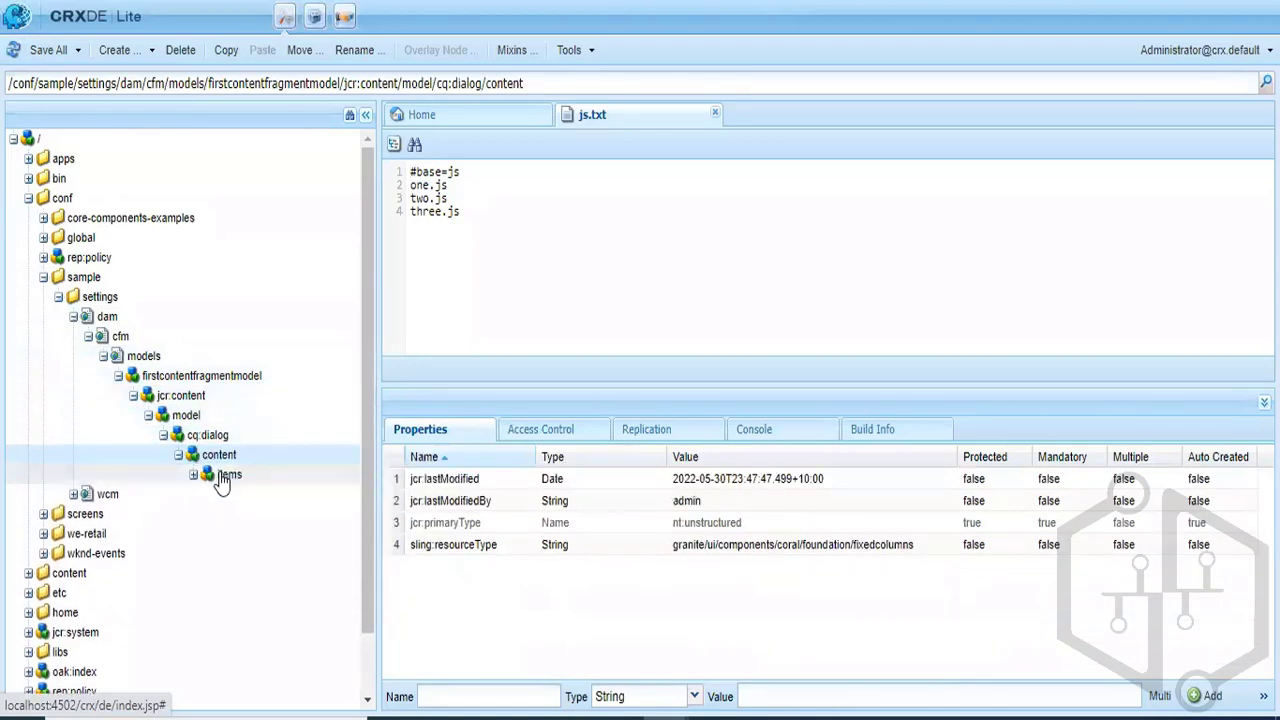
{"action": "double_click", "coordinate": [222, 476]}
{"action": "left_click", "coordinate": [73, 316]}
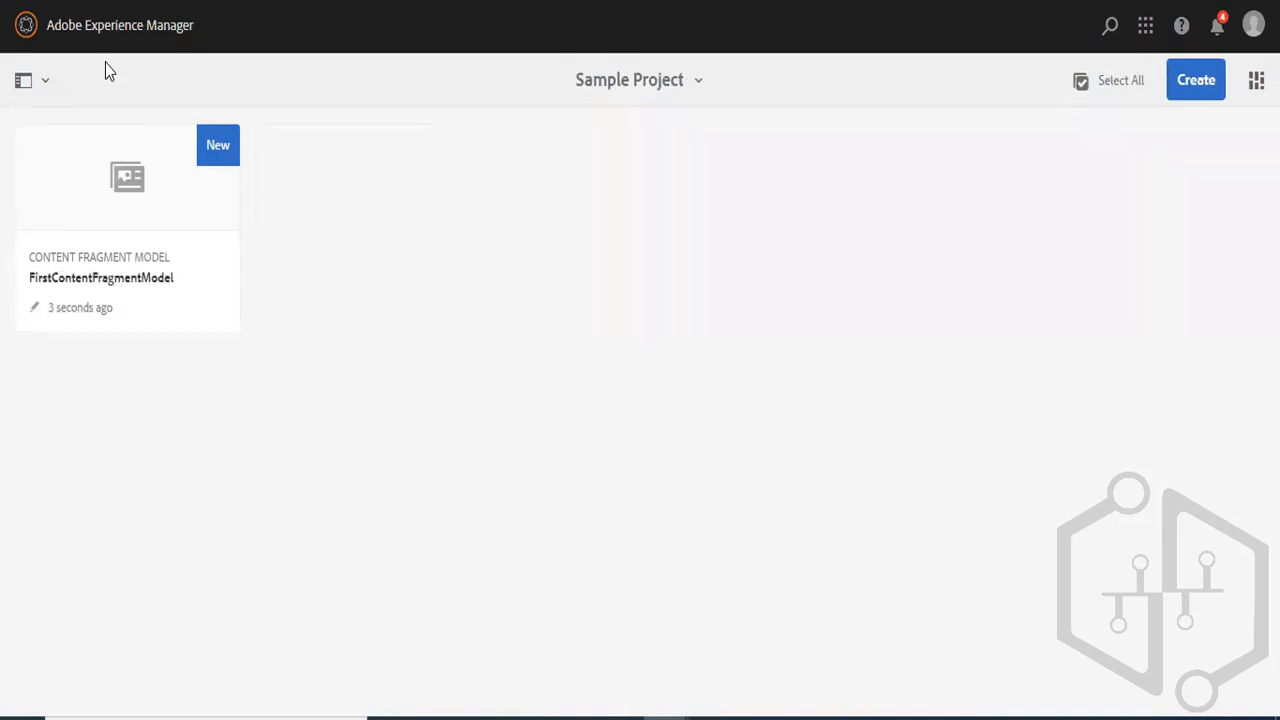
- Enable Content Fragment Models for the WKND Events configuration in the Configuration Browser and save it
{"action": "left_click", "coordinate": [27, 32]}
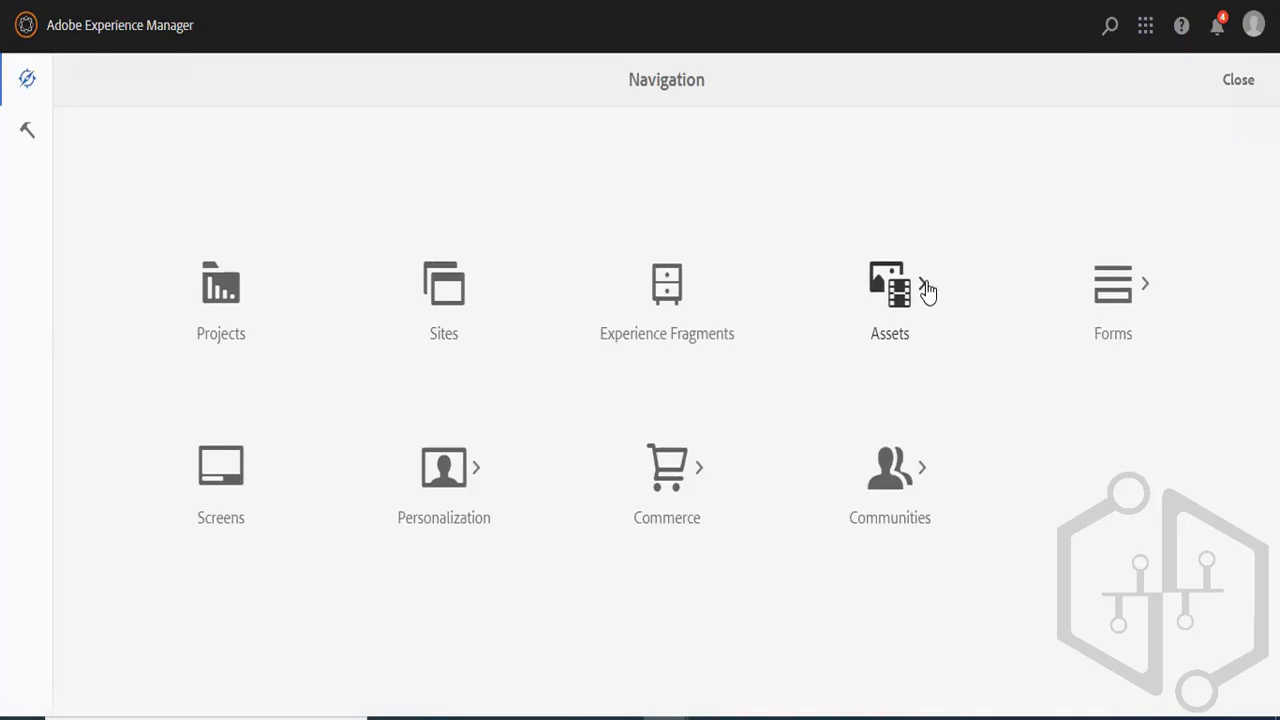
{"action": "left_click", "coordinate": [28, 135]}
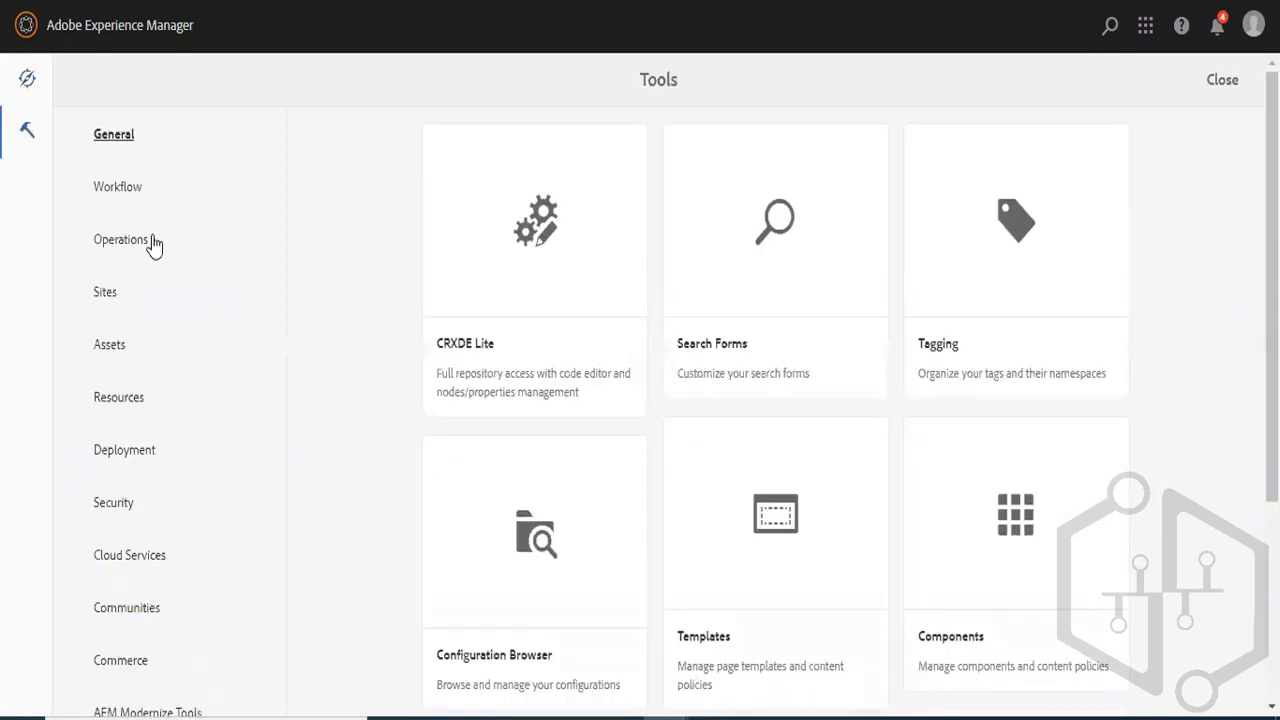
{"action": "left_click", "coordinate": [537, 582]}
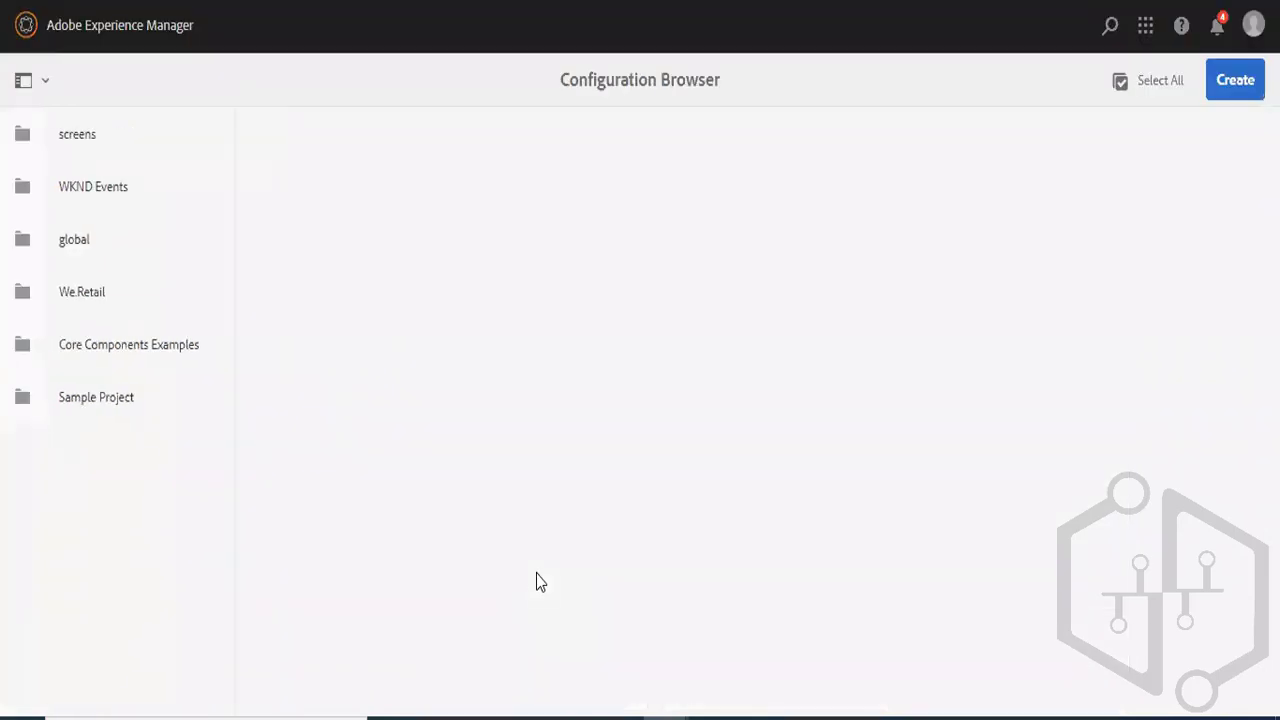
{"action": "left_click", "coordinate": [21, 190]}
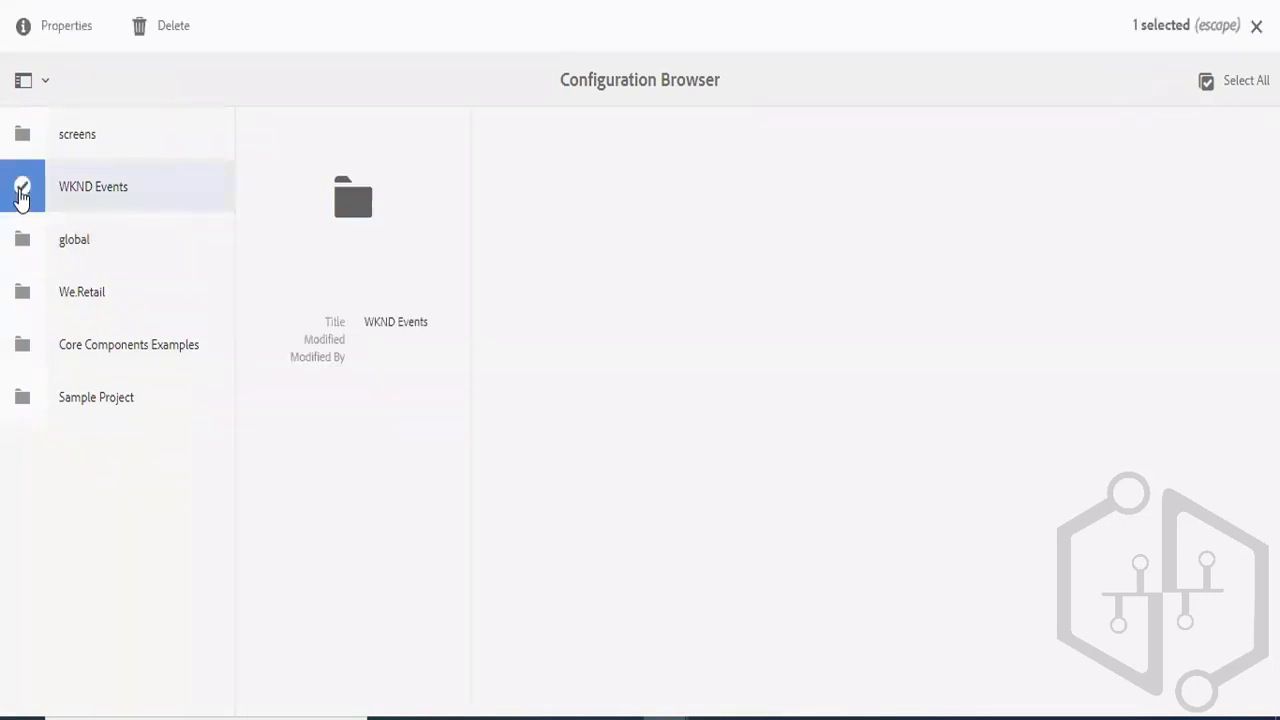
{"action": "left_click", "coordinate": [79, 40]}
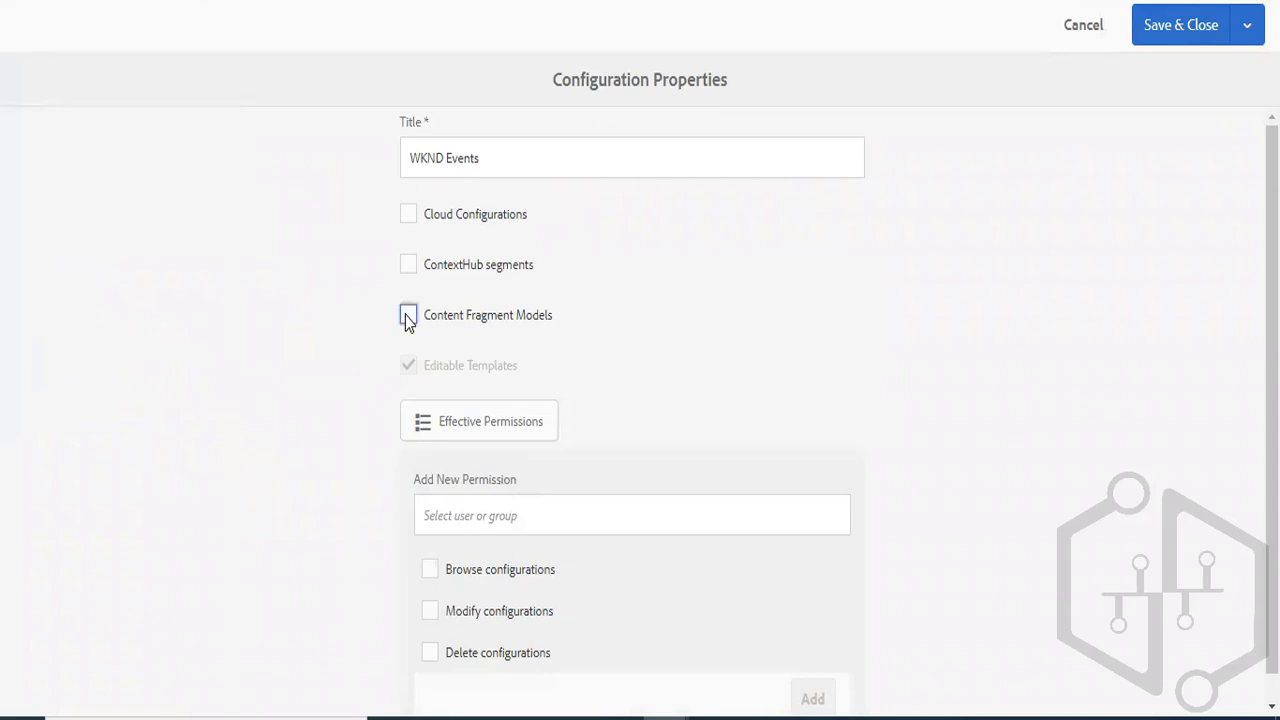
{"action": "left_click", "coordinate": [408, 316]}
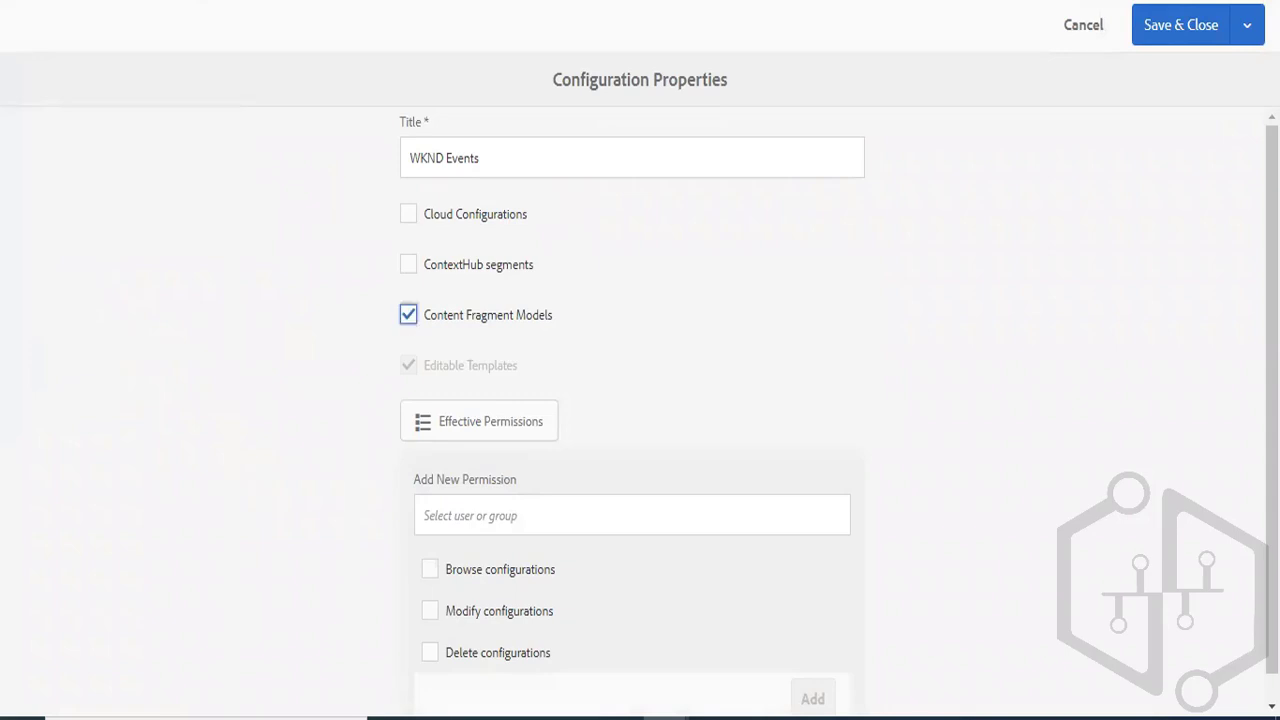
{"action": "left_click", "coordinate": [1172, 28]}
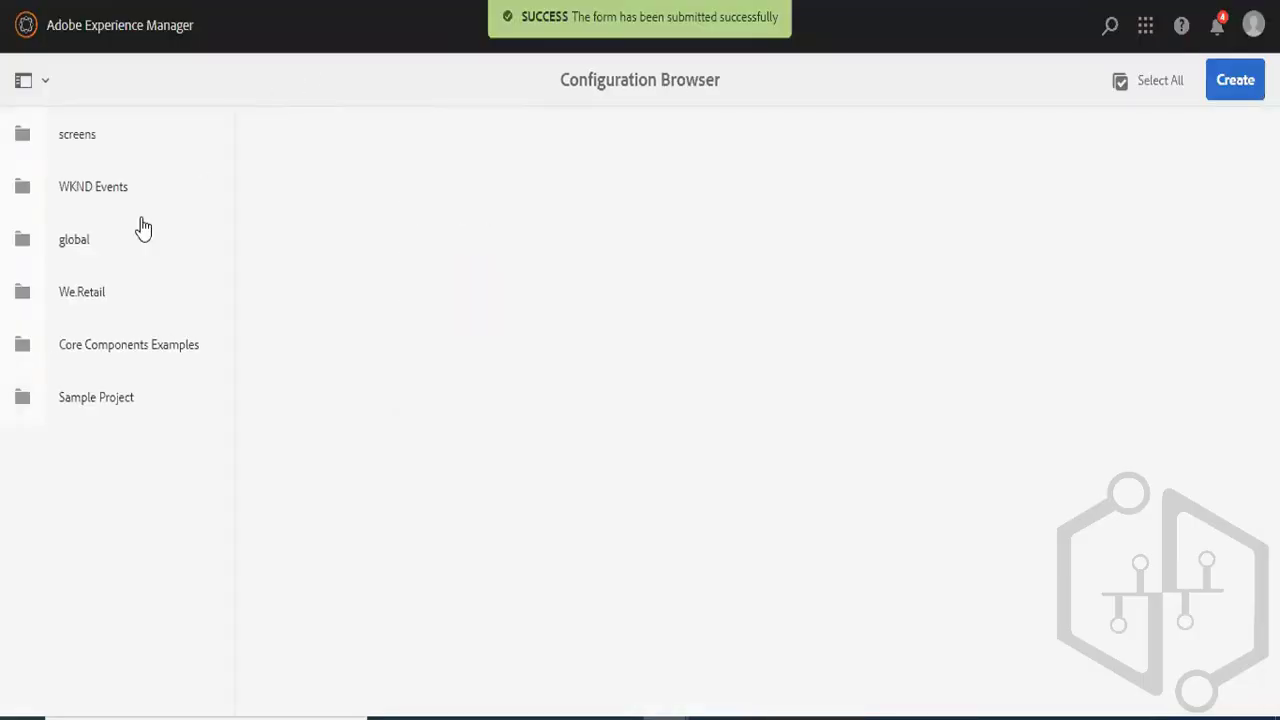
- Open the WKND Events folder among the Content Fragment Models to check its contents
{"action": "left_click", "coordinate": [27, 28]}
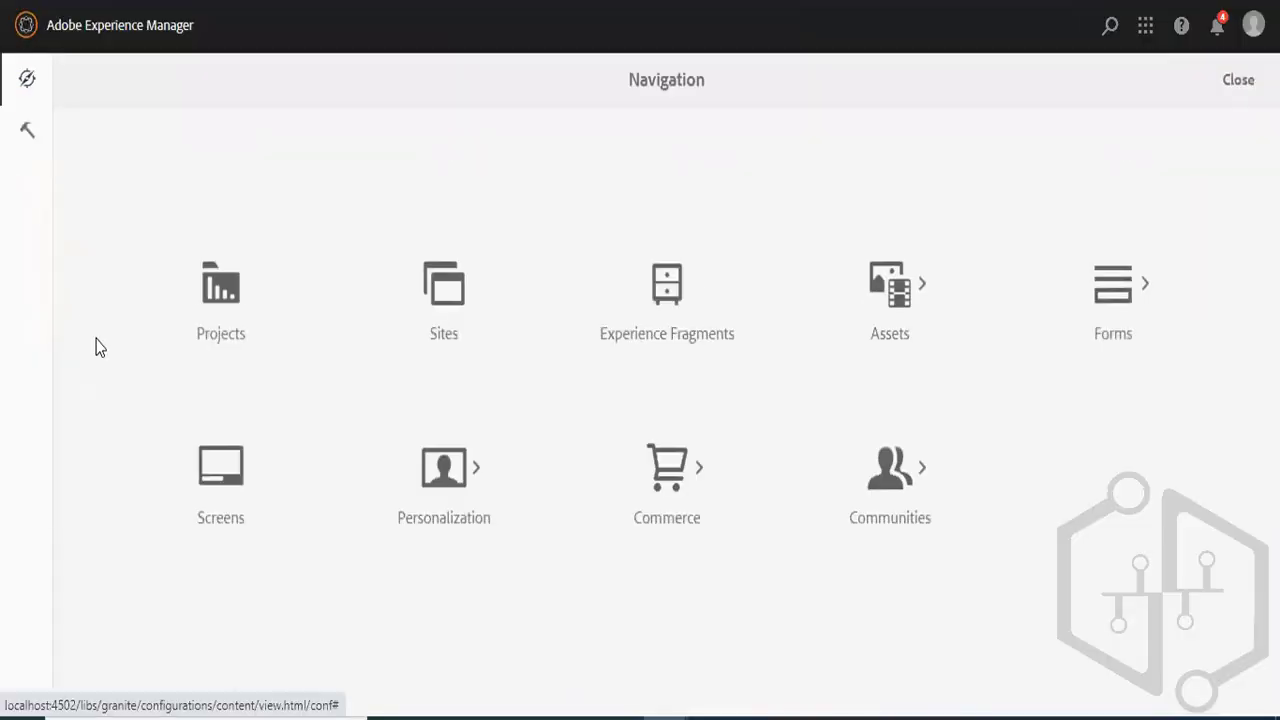
{"action": "left_click", "coordinate": [31, 134]}
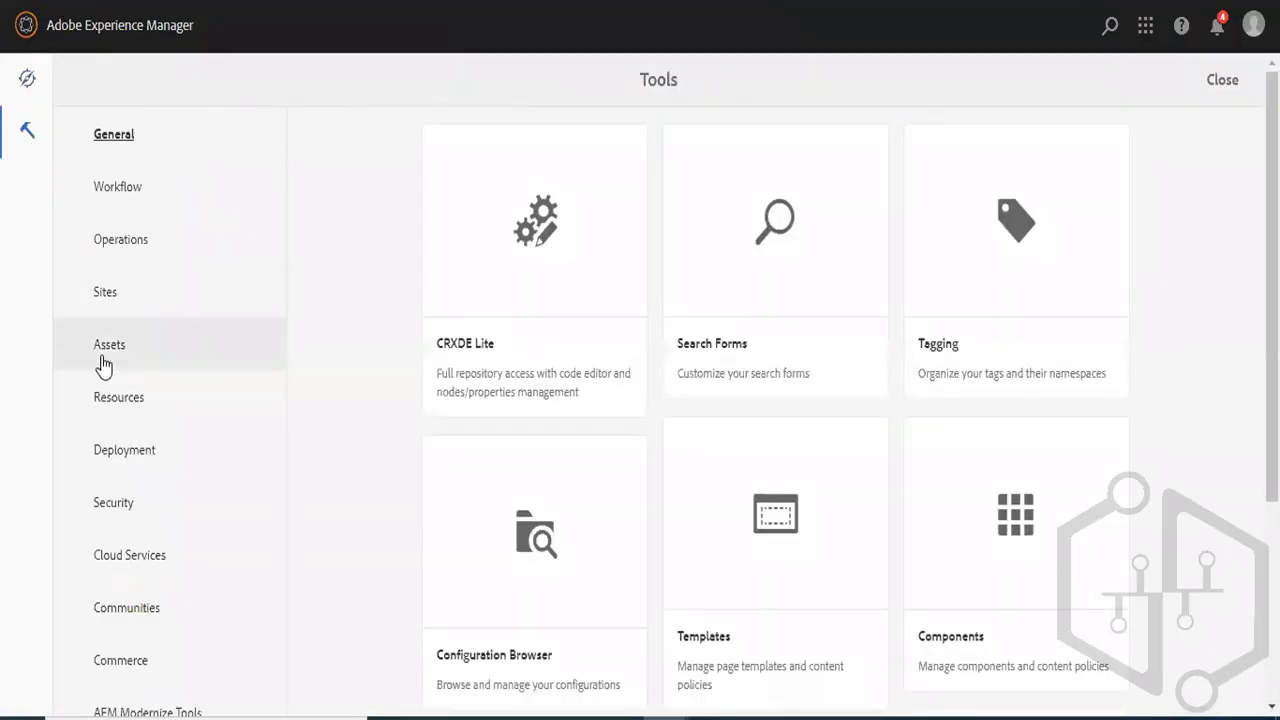
{"action": "left_click", "coordinate": [100, 352]}
{"action": "scroll", "coordinate": [949, 481], "scroll_direction": "down", "scroll_amount": 3}
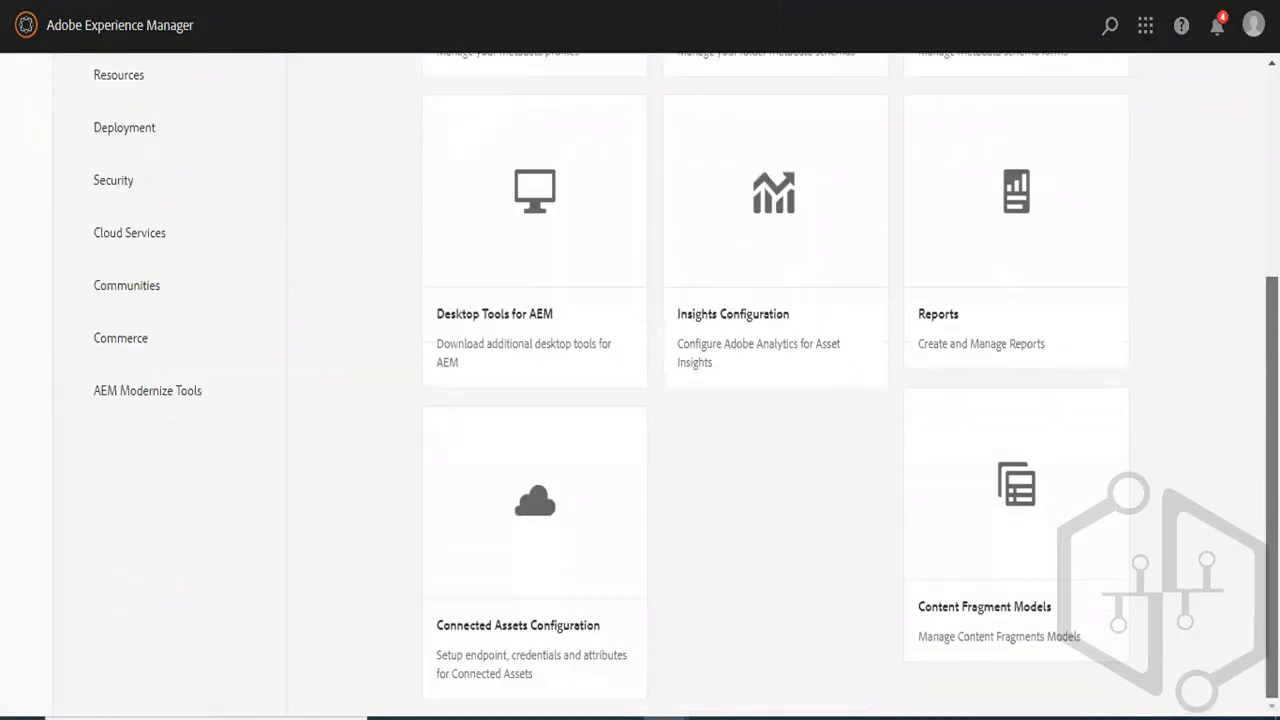
{"action": "left_click", "coordinate": [985, 440]}
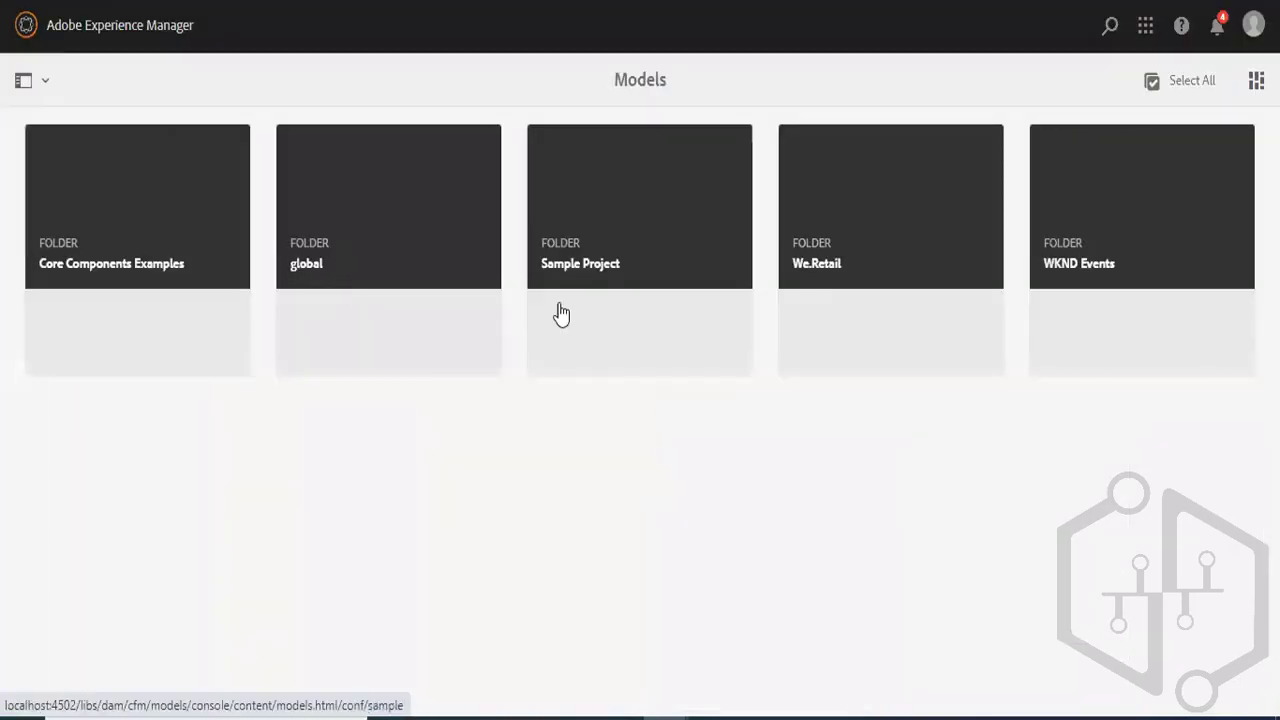
{"action": "left_click", "coordinate": [1088, 235]}
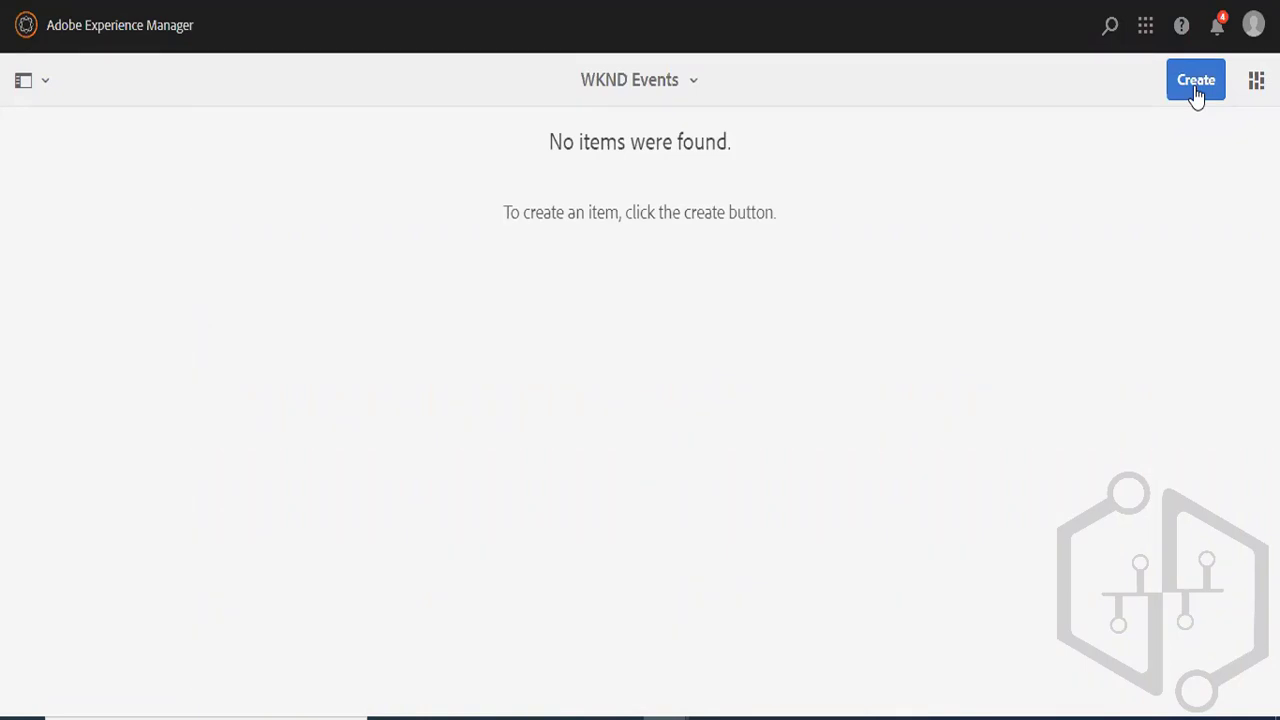
- Return to the Assets files and review the cloud configuration path in the WKND Events folder's properties
{"action": "left_click", "coordinate": [27, 35]}
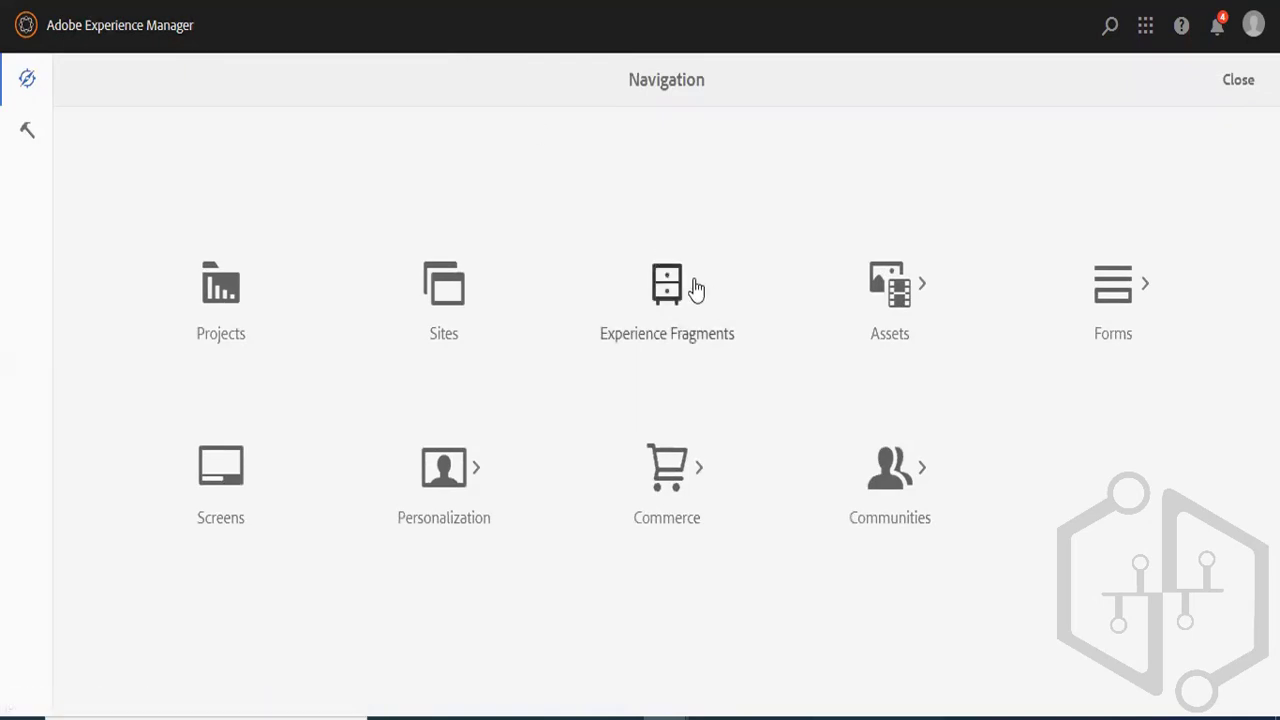
{"action": "right_click", "coordinate": [893, 296]}
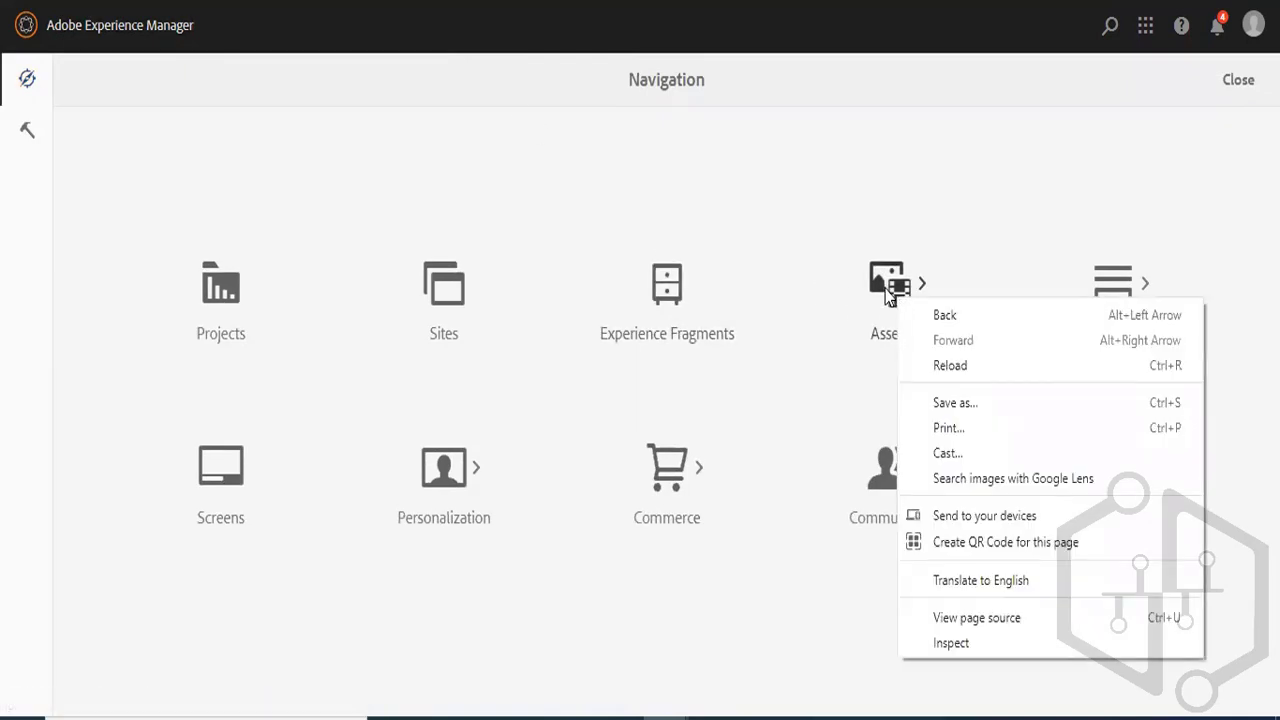
{"action": "left_click", "coordinate": [887, 295]}
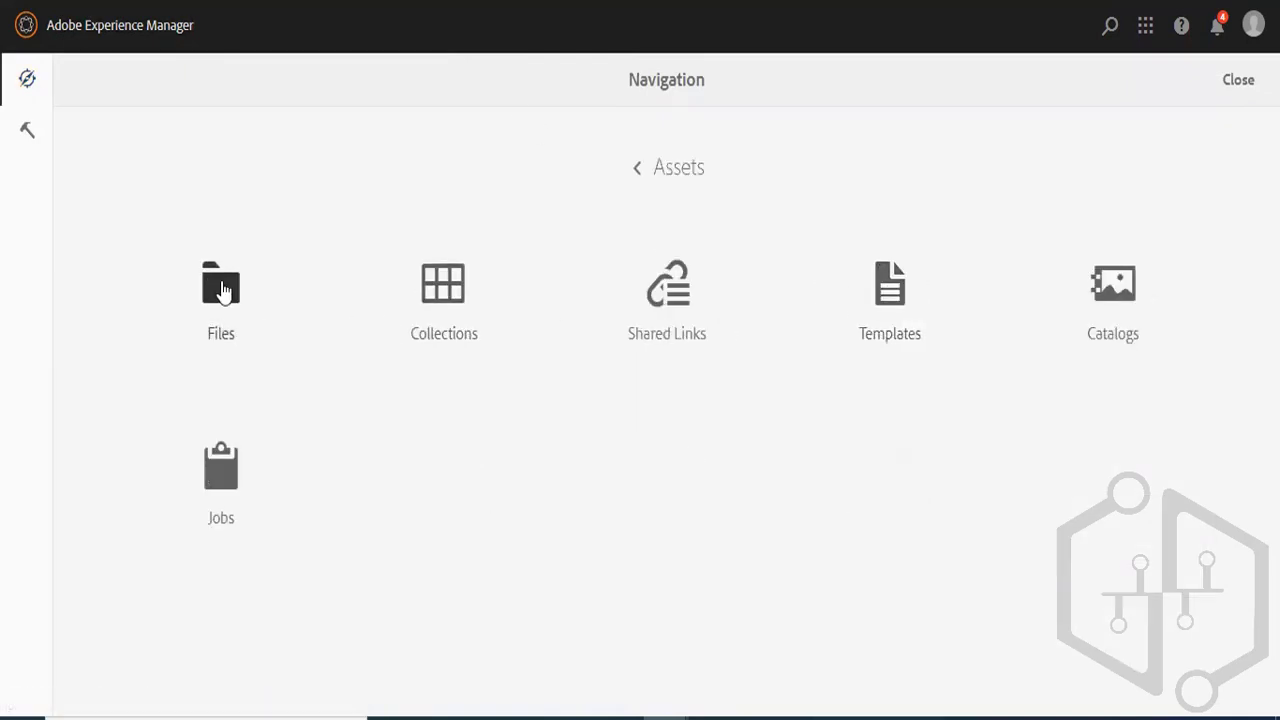
{"action": "left_click", "coordinate": [222, 290]}
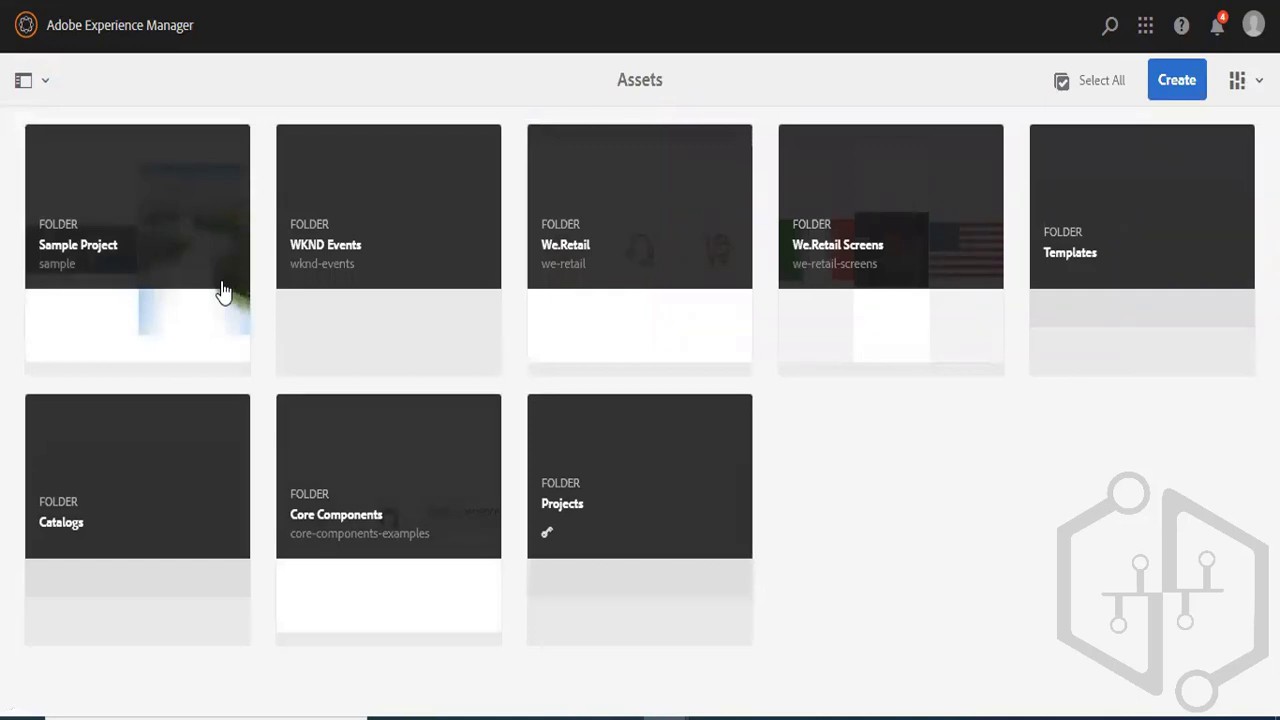
{"action": "mouse_move", "coordinate": [420, 220]}
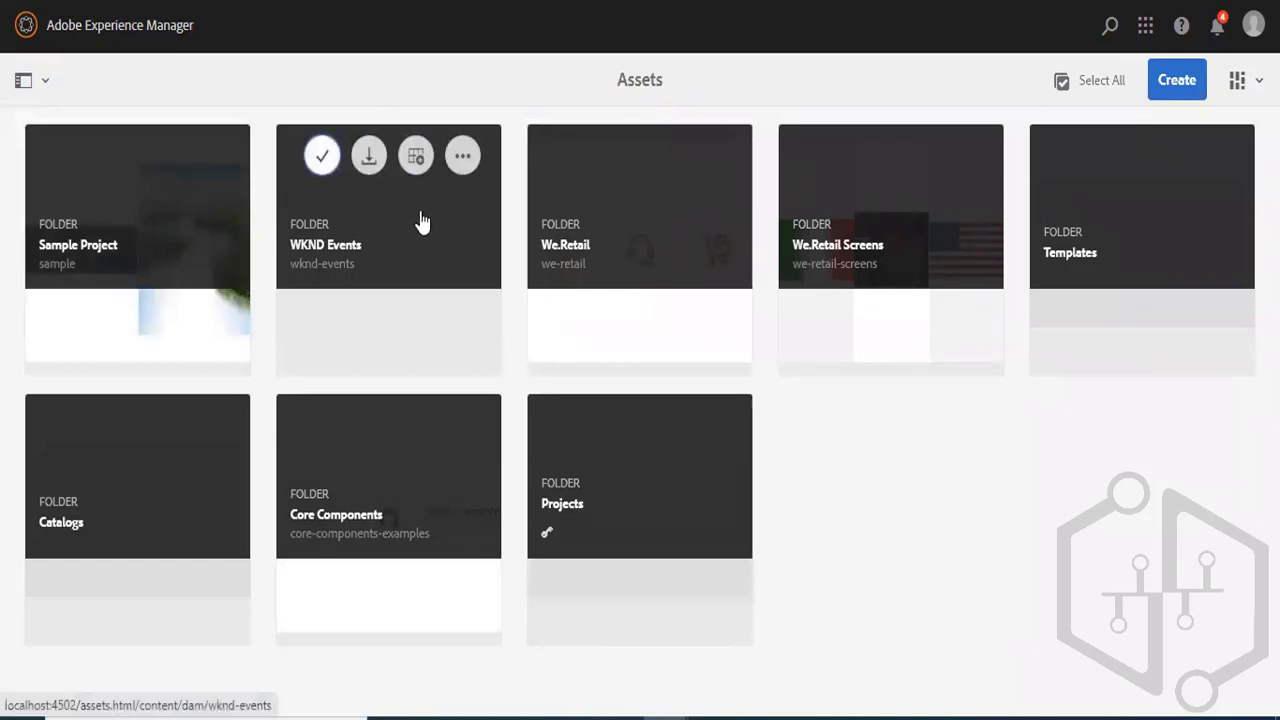
{"action": "left_click", "coordinate": [323, 157]}
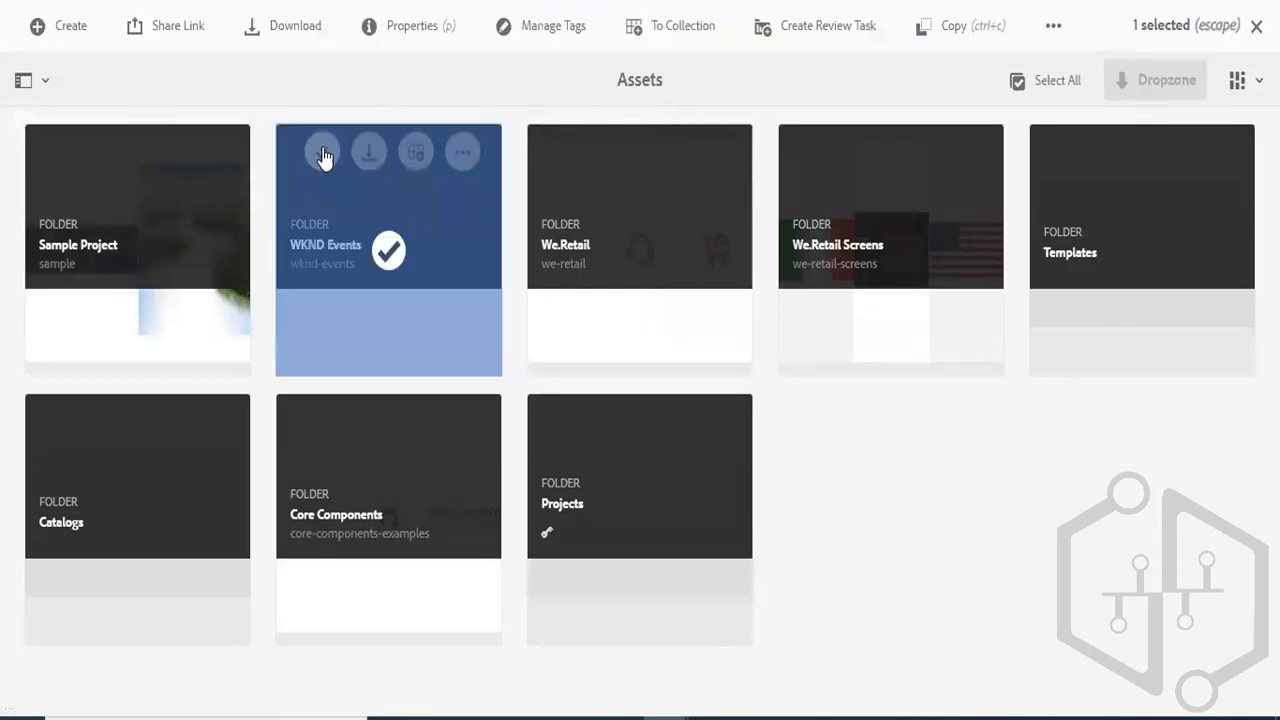
{"action": "left_click", "coordinate": [420, 30]}
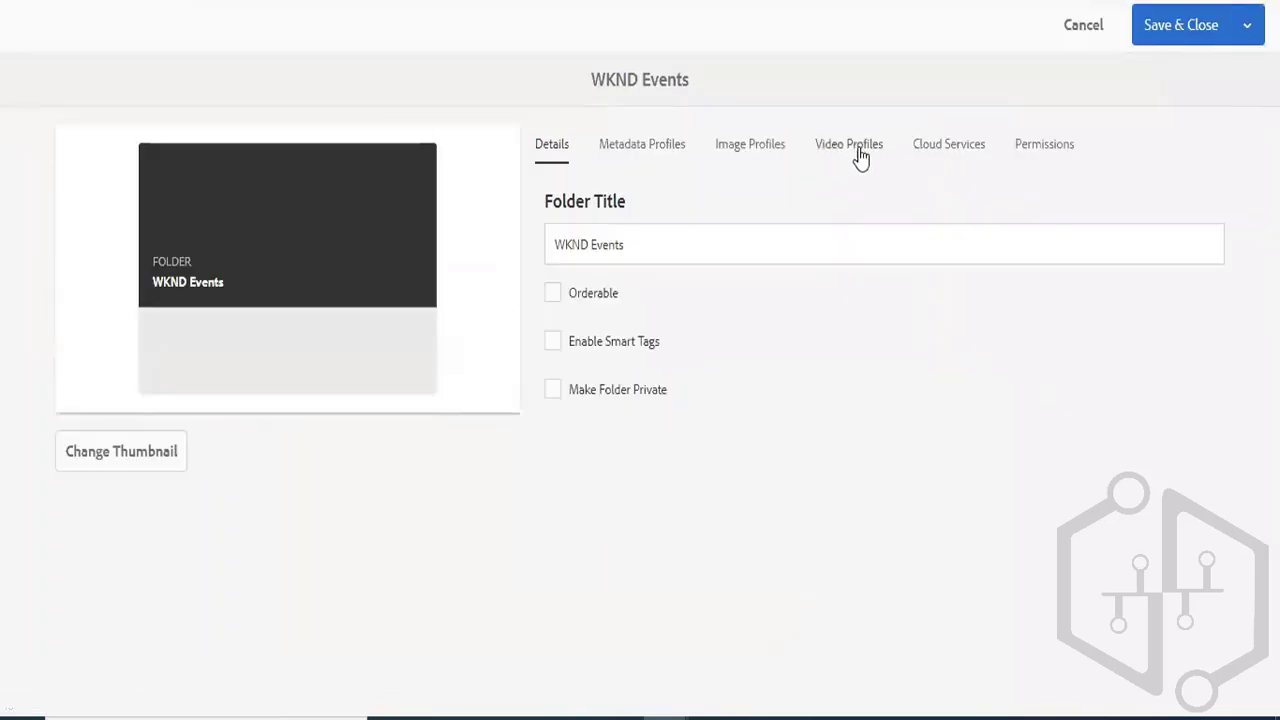
{"action": "right_click", "coordinate": [930, 155]}
{"action": "left_click", "coordinate": [928, 155]}
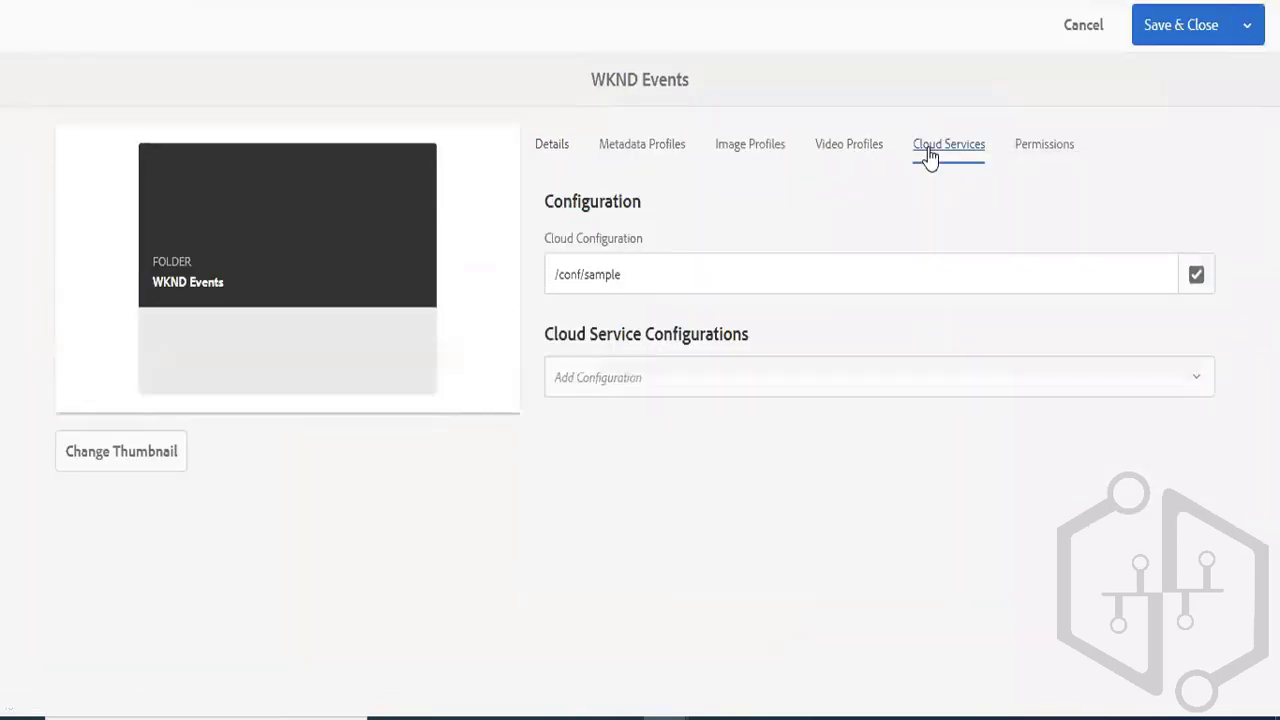
{"action": "double_click", "coordinate": [605, 279]}
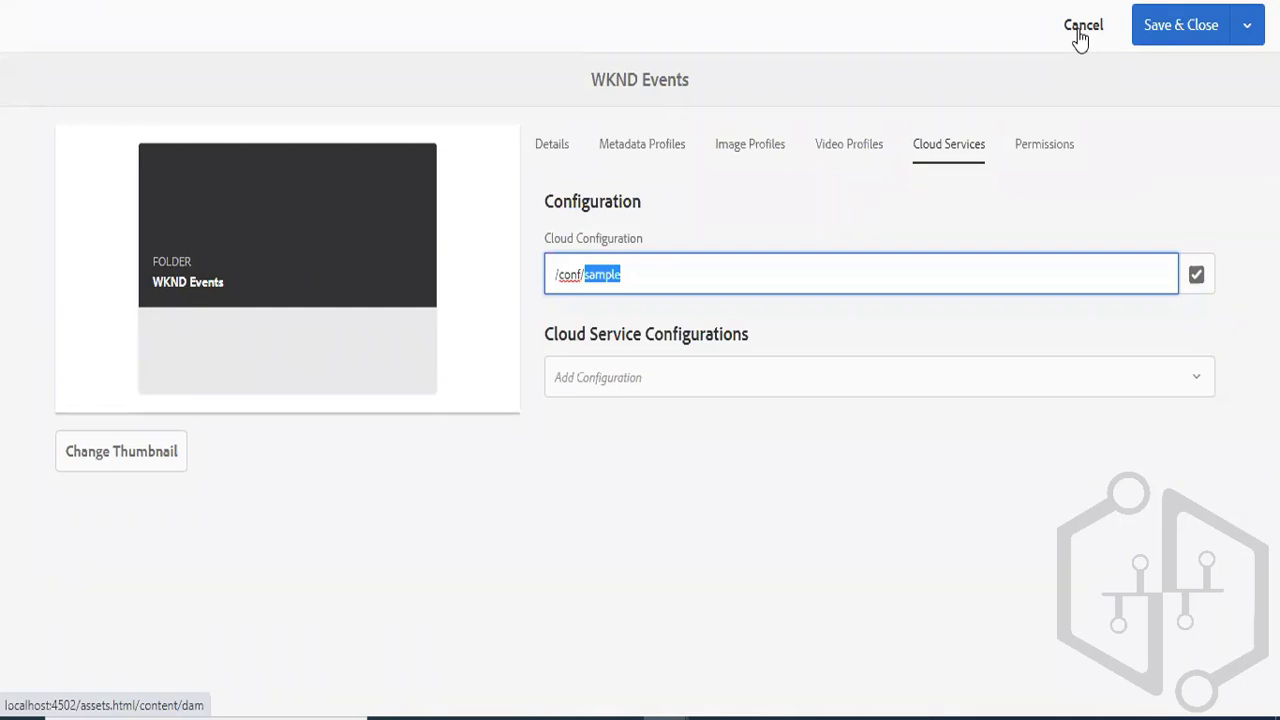
- Clear the WKND Events folder's cloud configuration path and save the folder properties
{"action": "key", "text": "BackSpace"}
{"action": "key", "text": "BackSpace"}
{"action": "left_click", "coordinate": [1157, 27]}
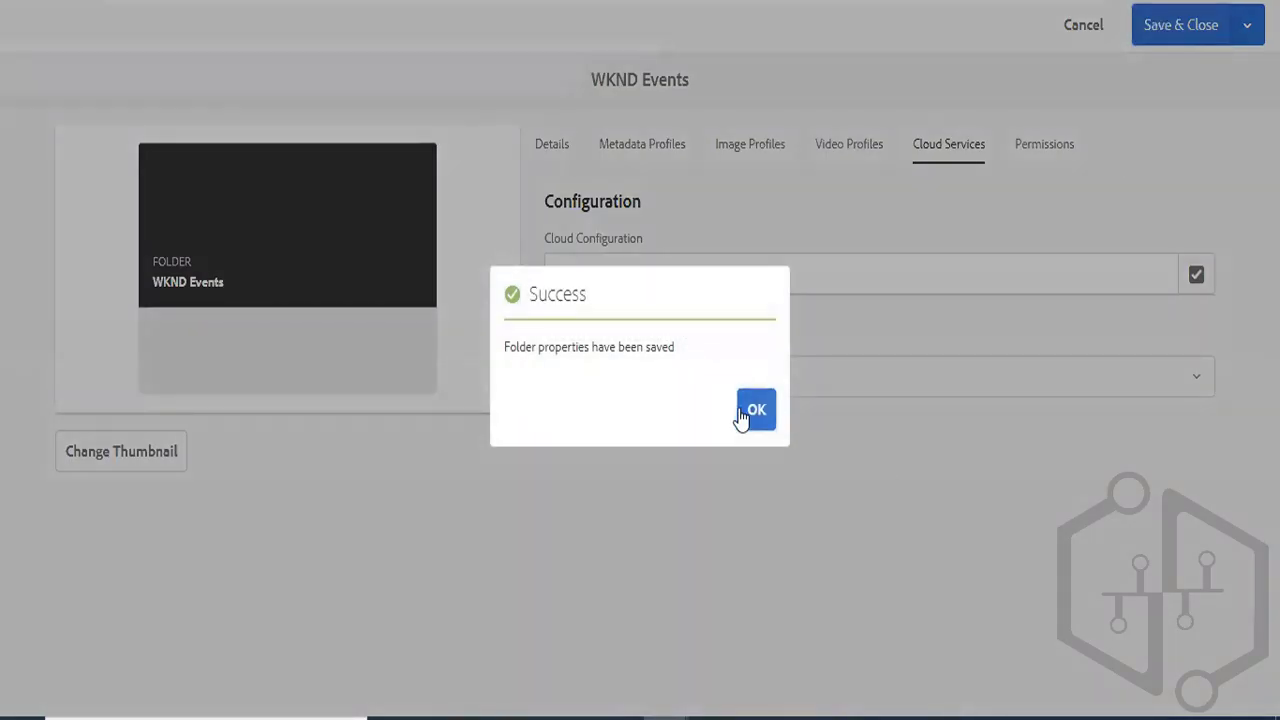
{"action": "left_click", "coordinate": [752, 410]}
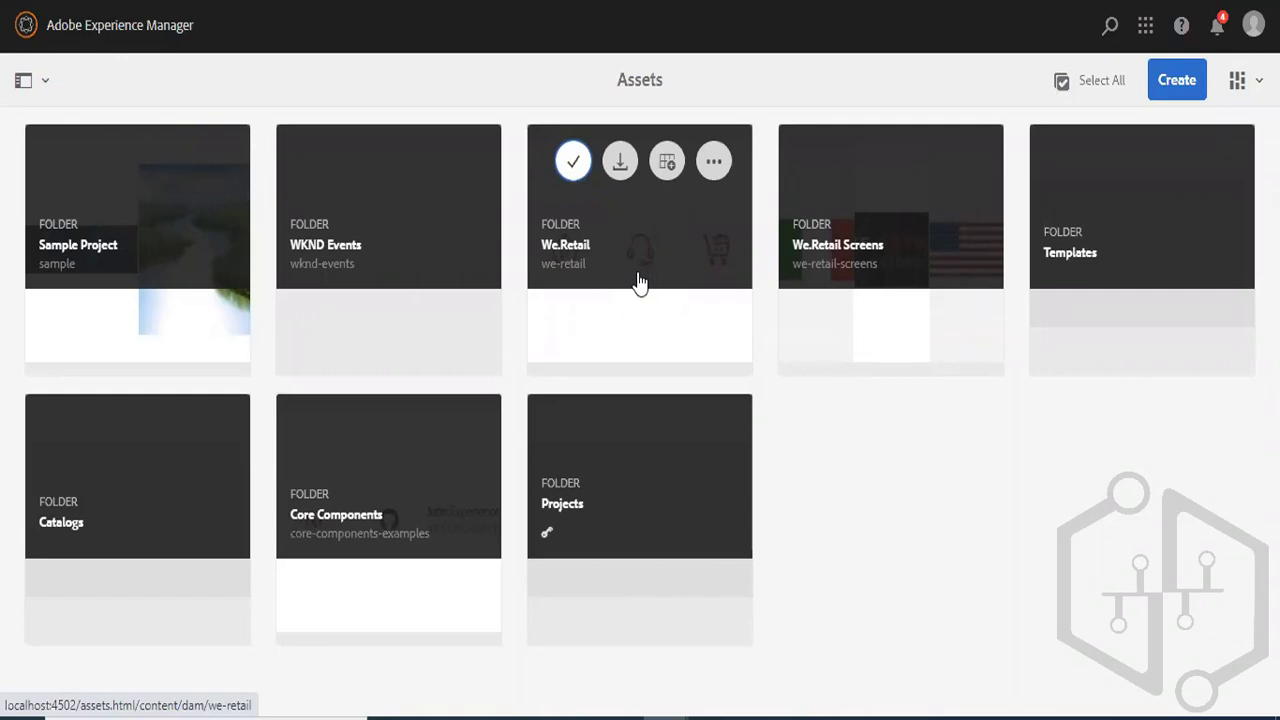
- Cancel the new content fragment in the WKND Events folder and return to the Assets root
{"action": "left_click", "coordinate": [640, 283]}
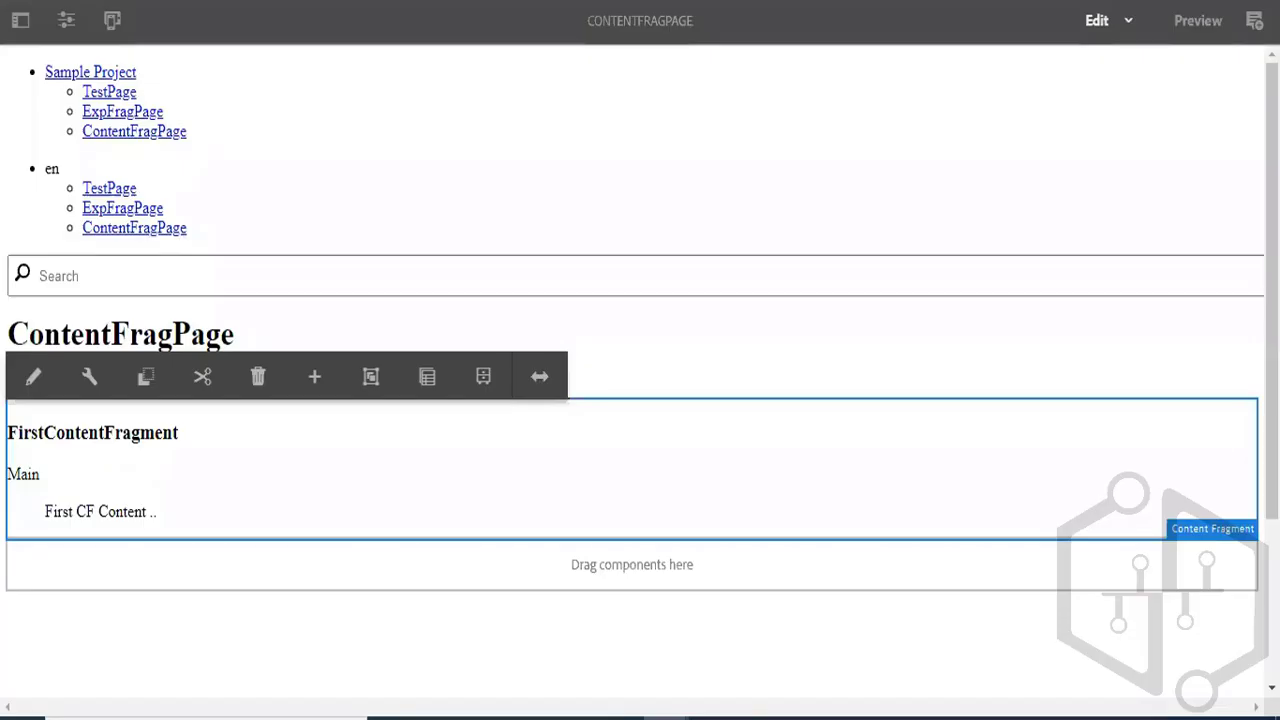
{"action": "right_click", "coordinate": [931, 1]}
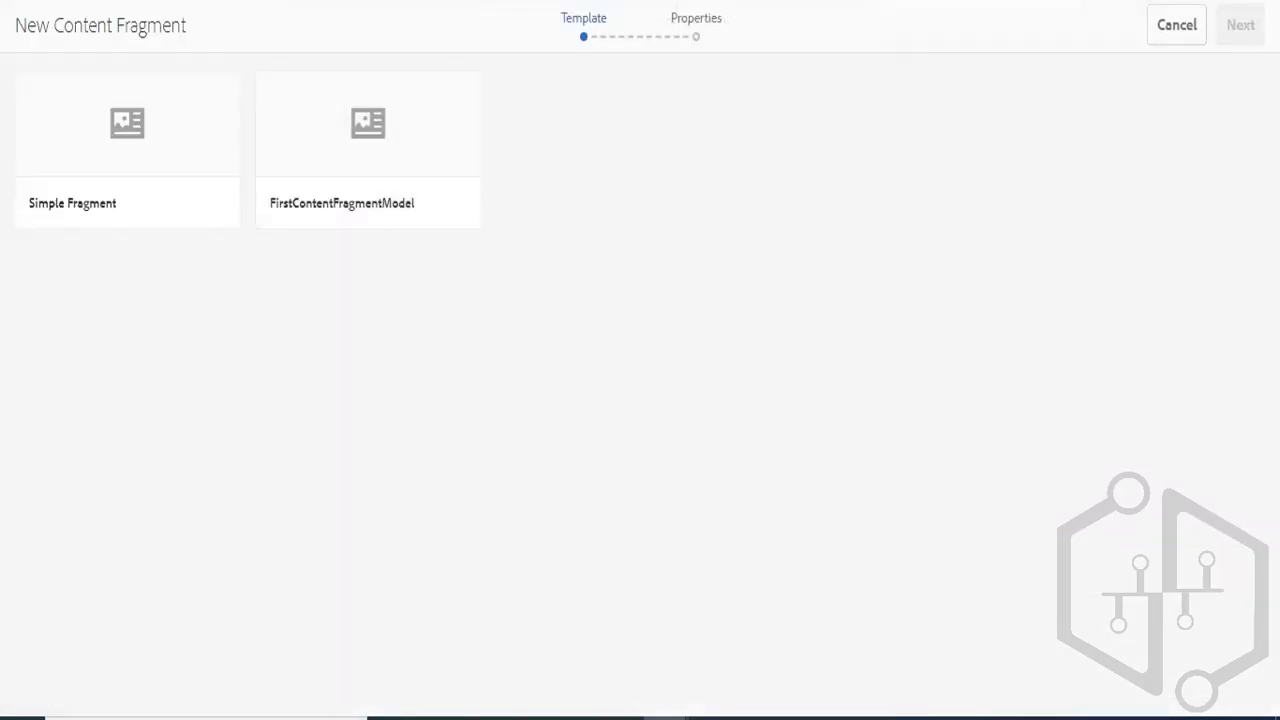
{"action": "left_click", "coordinate": [1163, 40]}
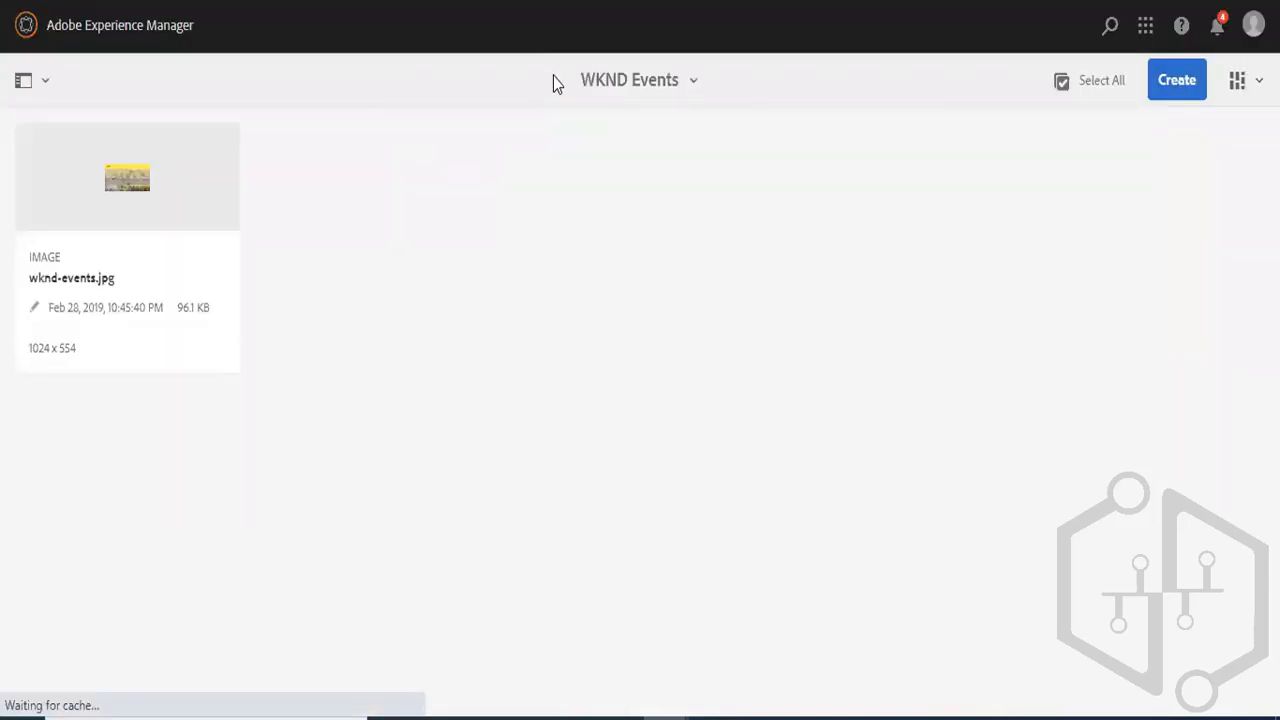
{"action": "left_click", "coordinate": [657, 88]}
{"action": "left_click", "coordinate": [605, 140]}
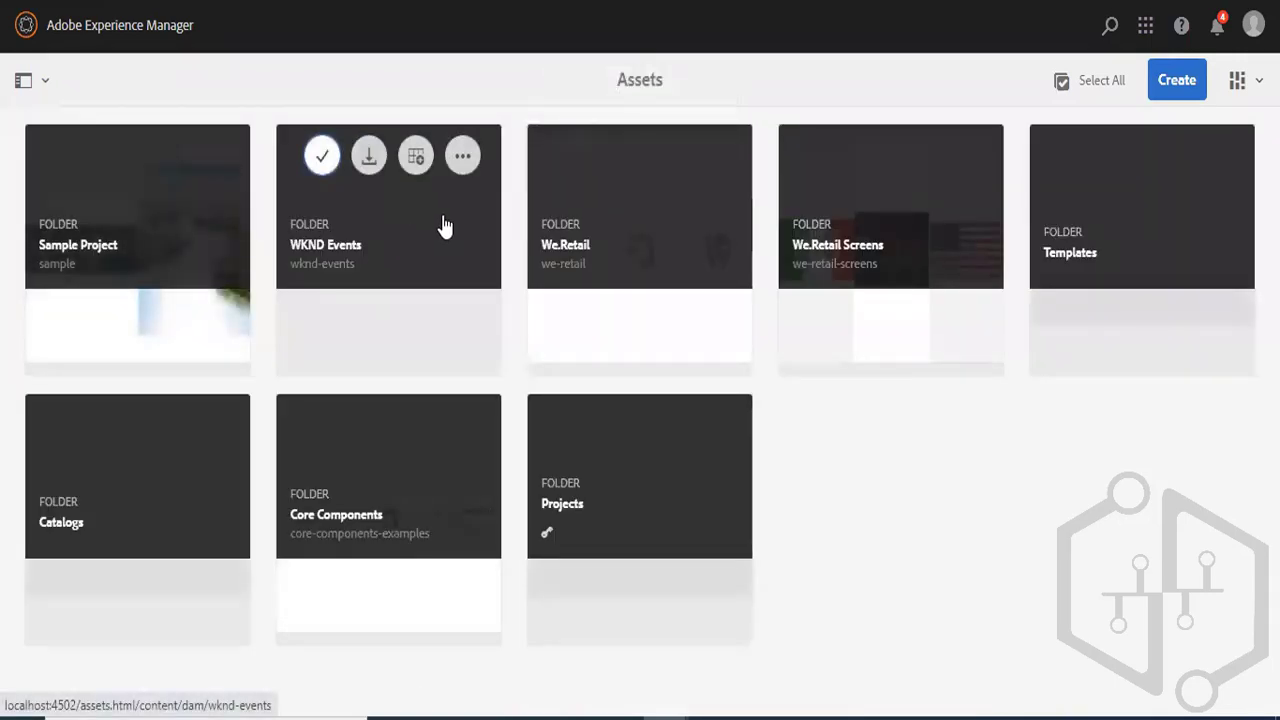
- Open the content-fragments folder of Sample Project and close all browser tabs that follow it
{"action": "left_click", "coordinate": [154, 260]}
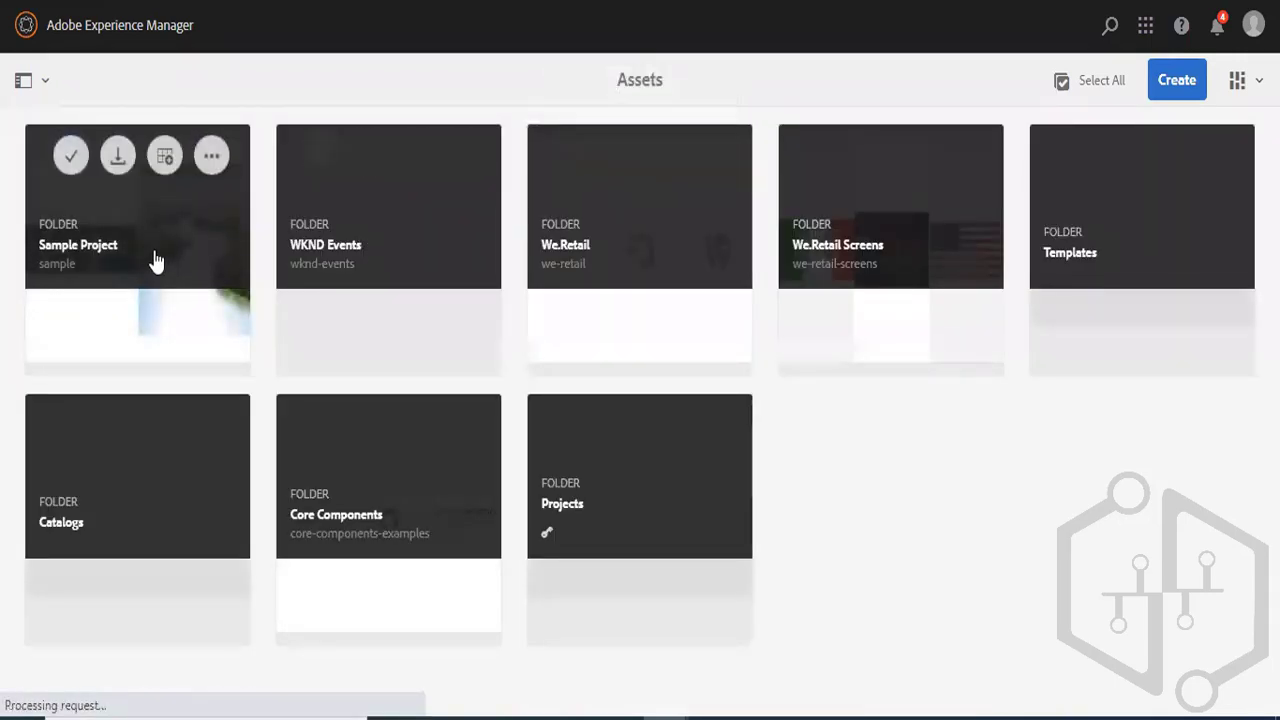
{"action": "left_click", "coordinate": [613, 241]}
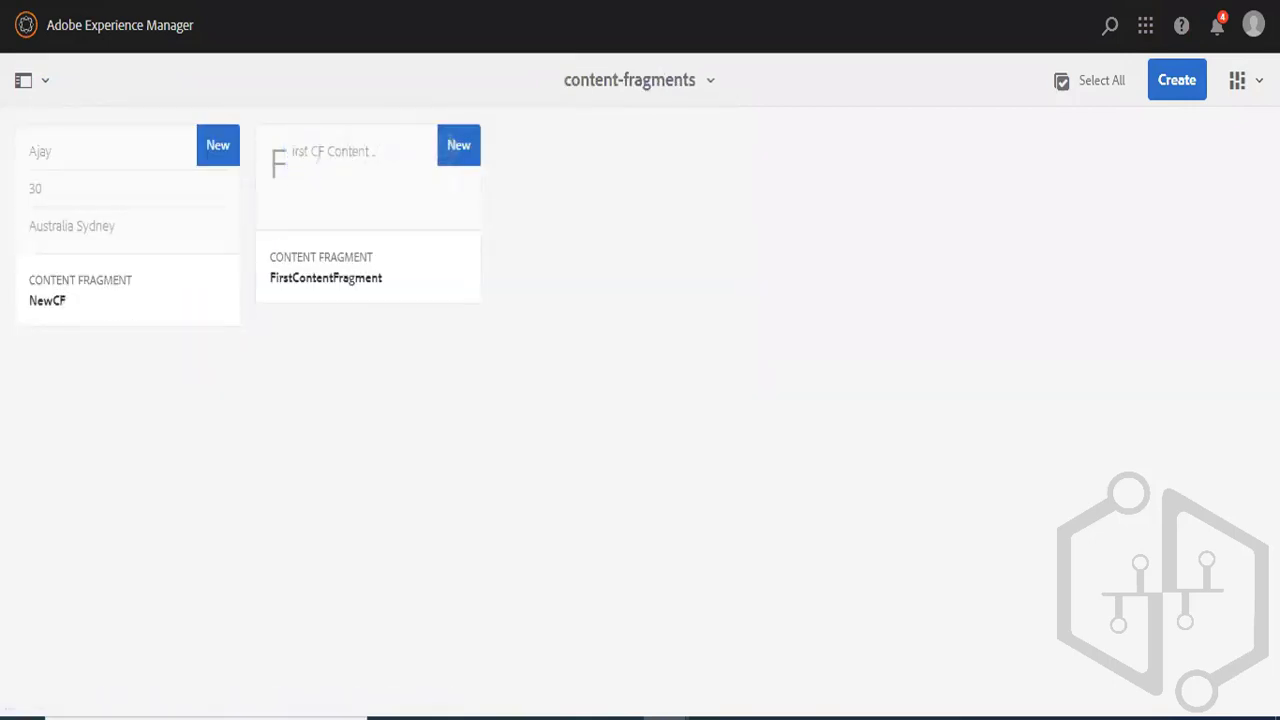
{"action": "right_click", "coordinate": [462, 1]}
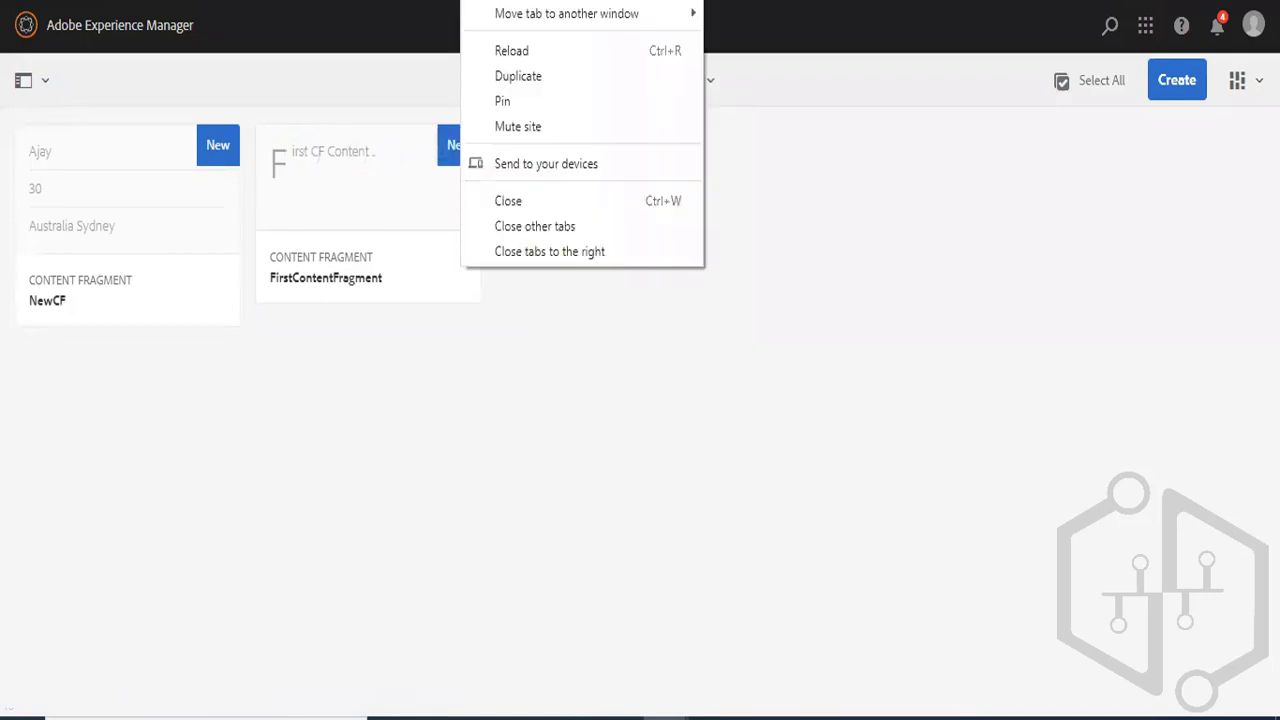
{"action": "left_click", "coordinate": [557, 251]}
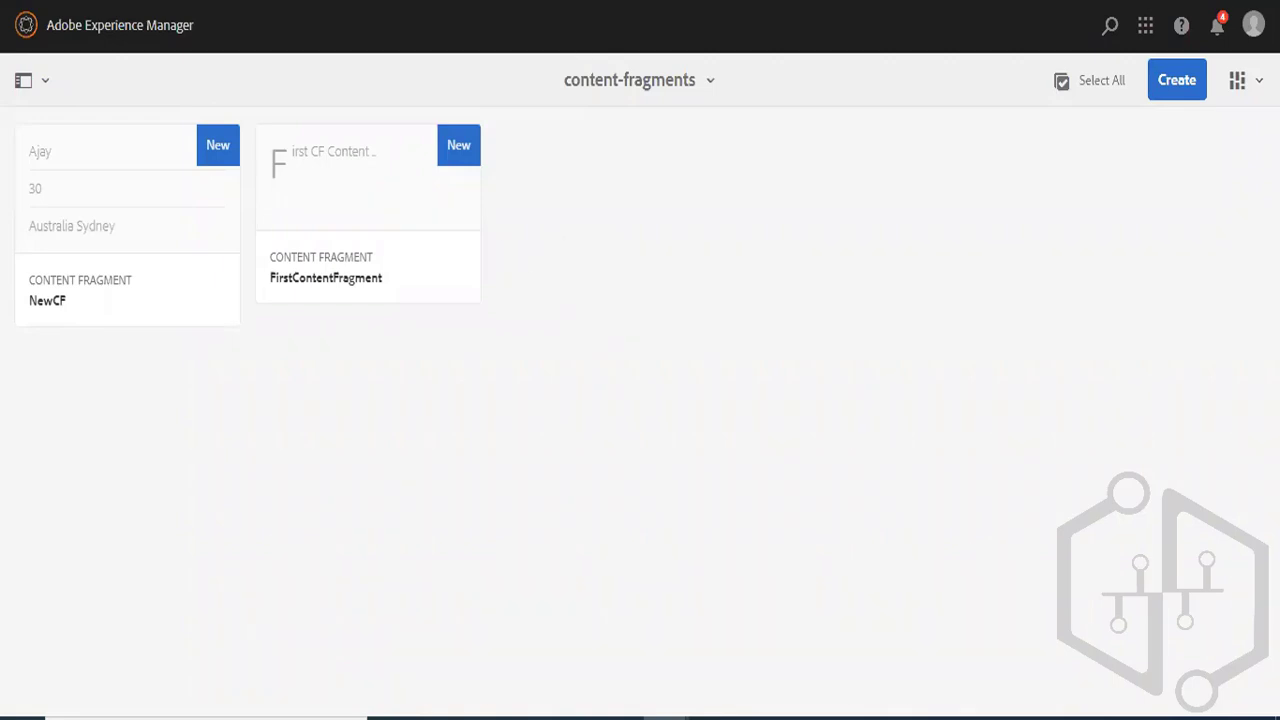
- Open the icicibank.com website in a new browser tab
{"action": "key", "text": "ctrl+t"}
{"action": "type", "text": "o"}
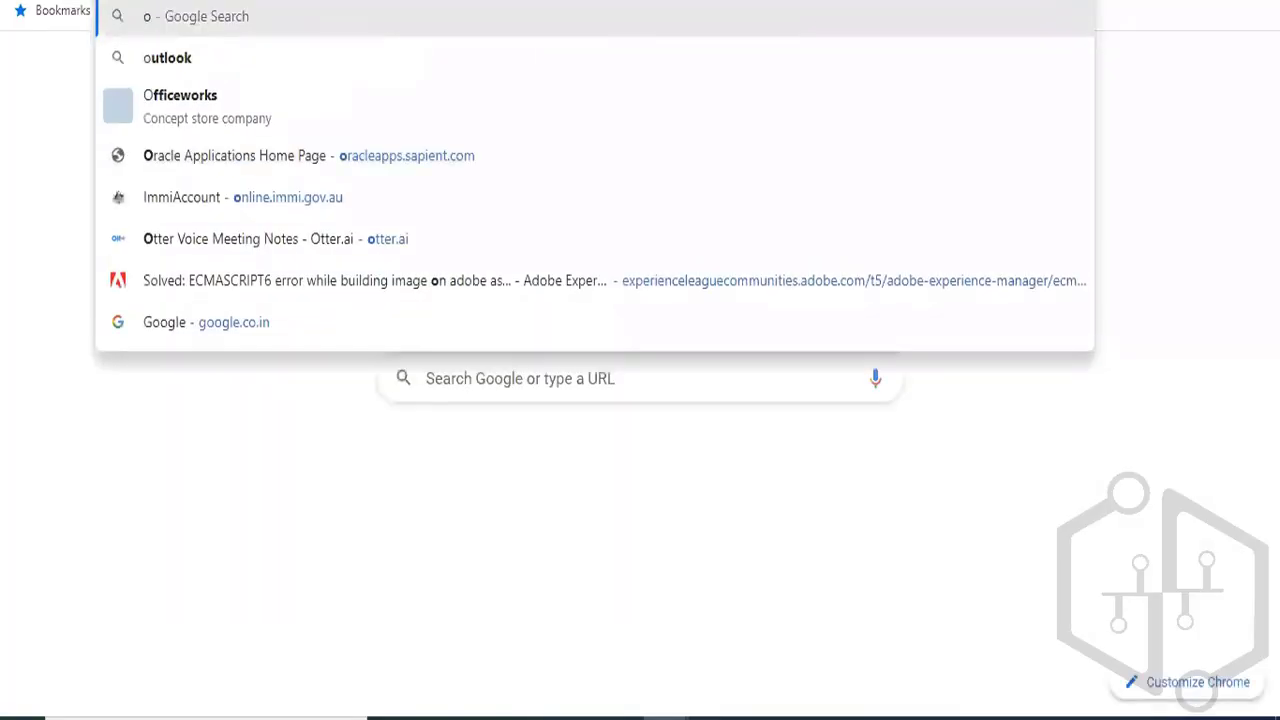
{"action": "key", "text": "BackSpace"}
{"action": "type", "text": "icicibank.com"}
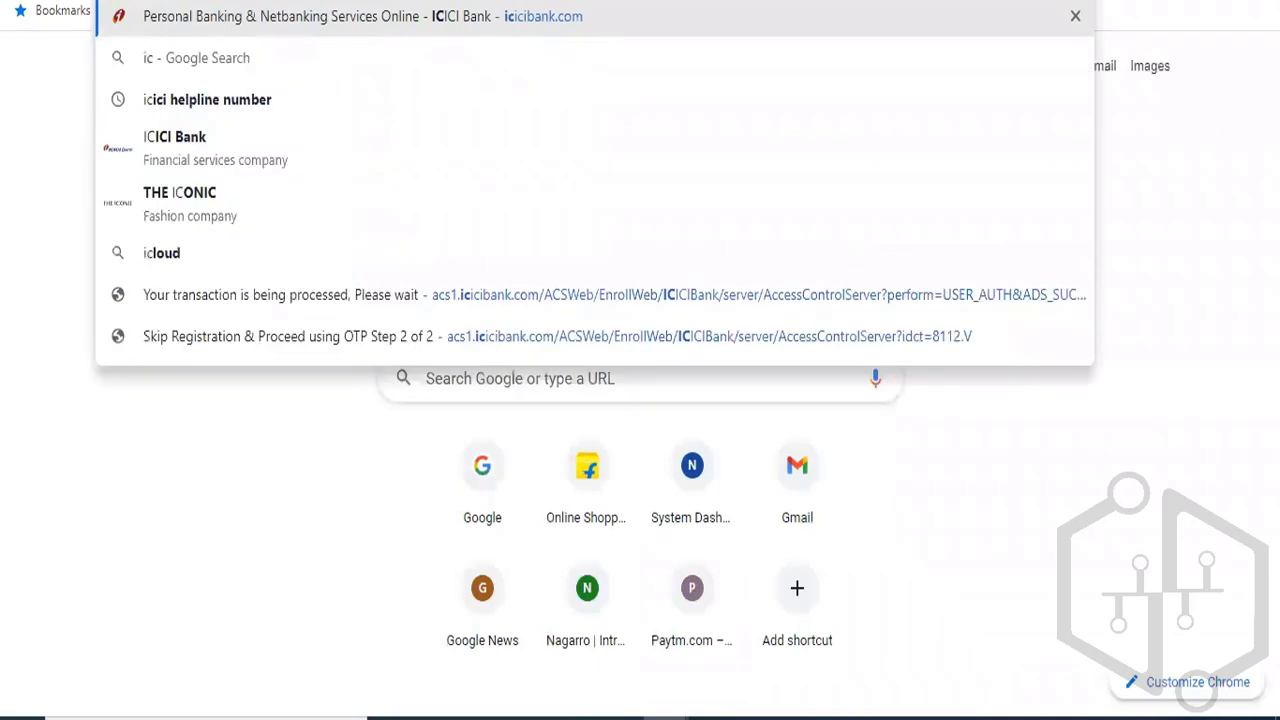
{"action": "key", "text": "Right"}
{"action": "key", "text": "Return"}
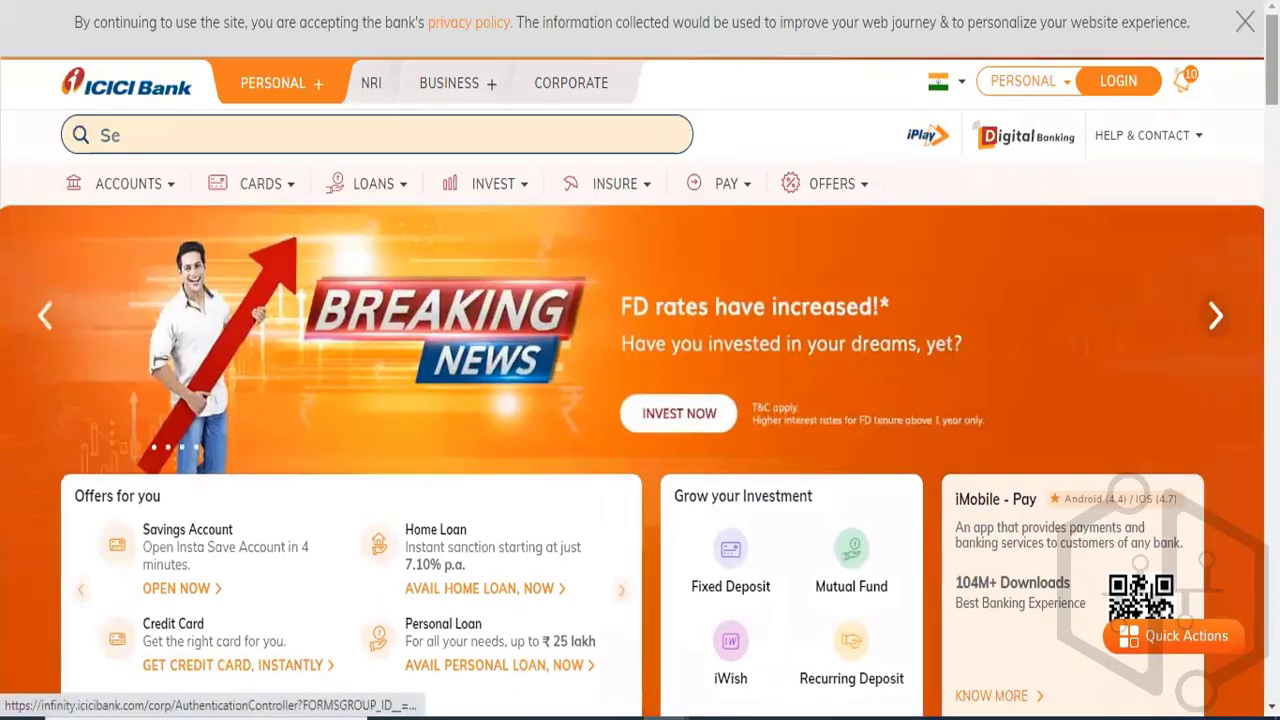
- Examine the ICICI Bank home page's offers, credit card finder, Rates & Charges section and Insure options as examples of site content
{"action": "scroll", "coordinate": [640, 400], "scroll_direction": "down", "scroll_amount": 4}
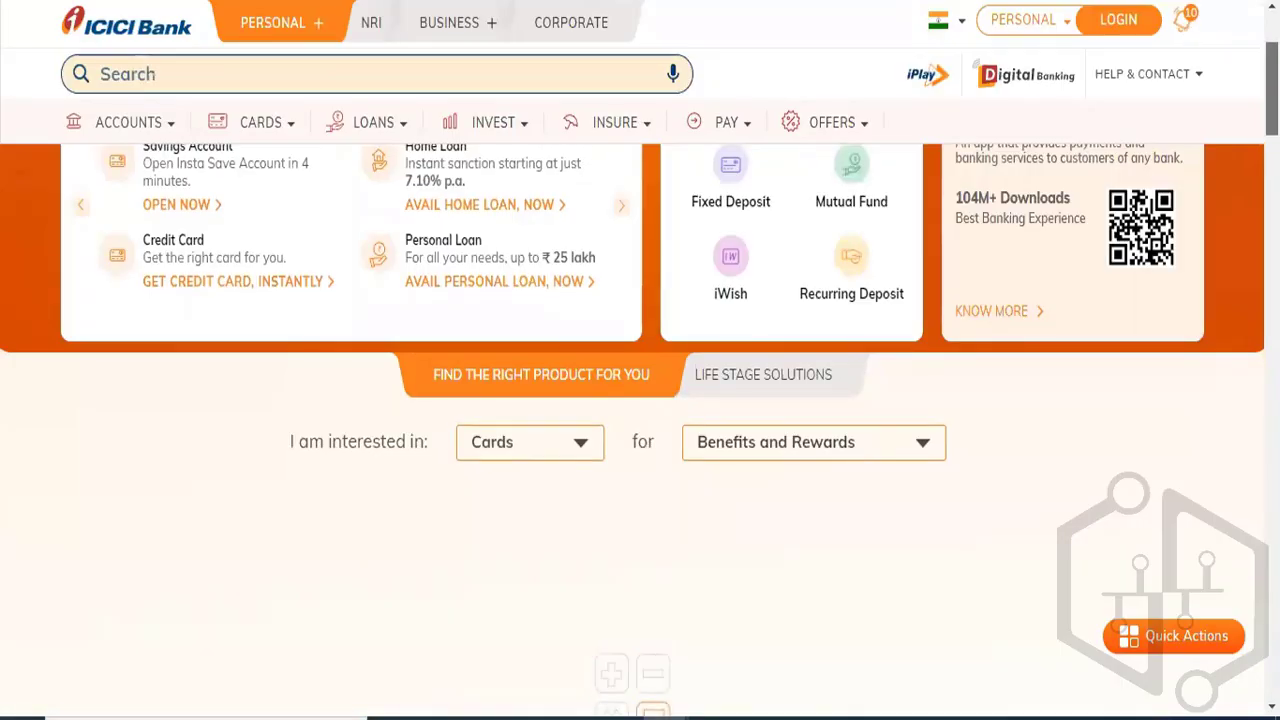
{"action": "scroll", "coordinate": [640, 400], "scroll_direction": "down", "scroll_amount": 1}
{"action": "scroll", "coordinate": [640, 400], "scroll_direction": "up", "scroll_amount": 1}
{"action": "scroll", "coordinate": [640, 400], "scroll_direction": "up", "scroll_amount": 2}
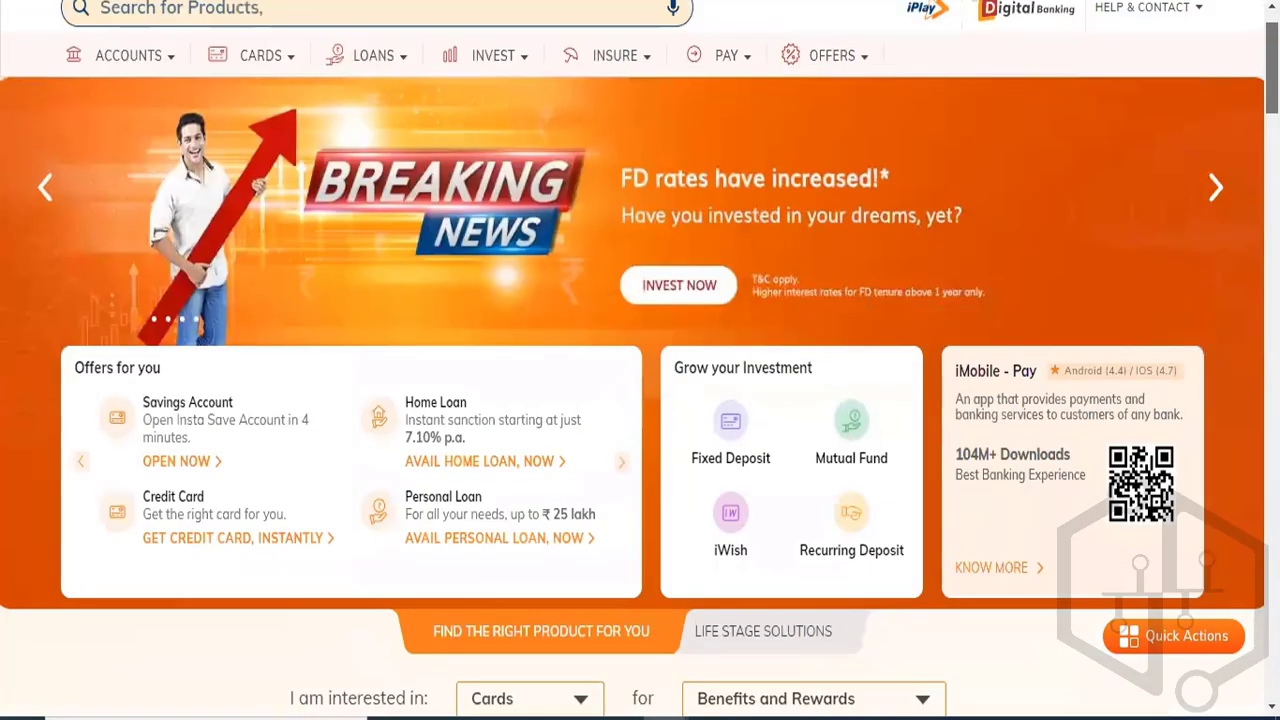
{"action": "scroll", "coordinate": [640, 400], "scroll_direction": "down", "scroll_amount": 10}
{"action": "scroll", "coordinate": [557, 298], "scroll_direction": "up", "scroll_amount": 5}
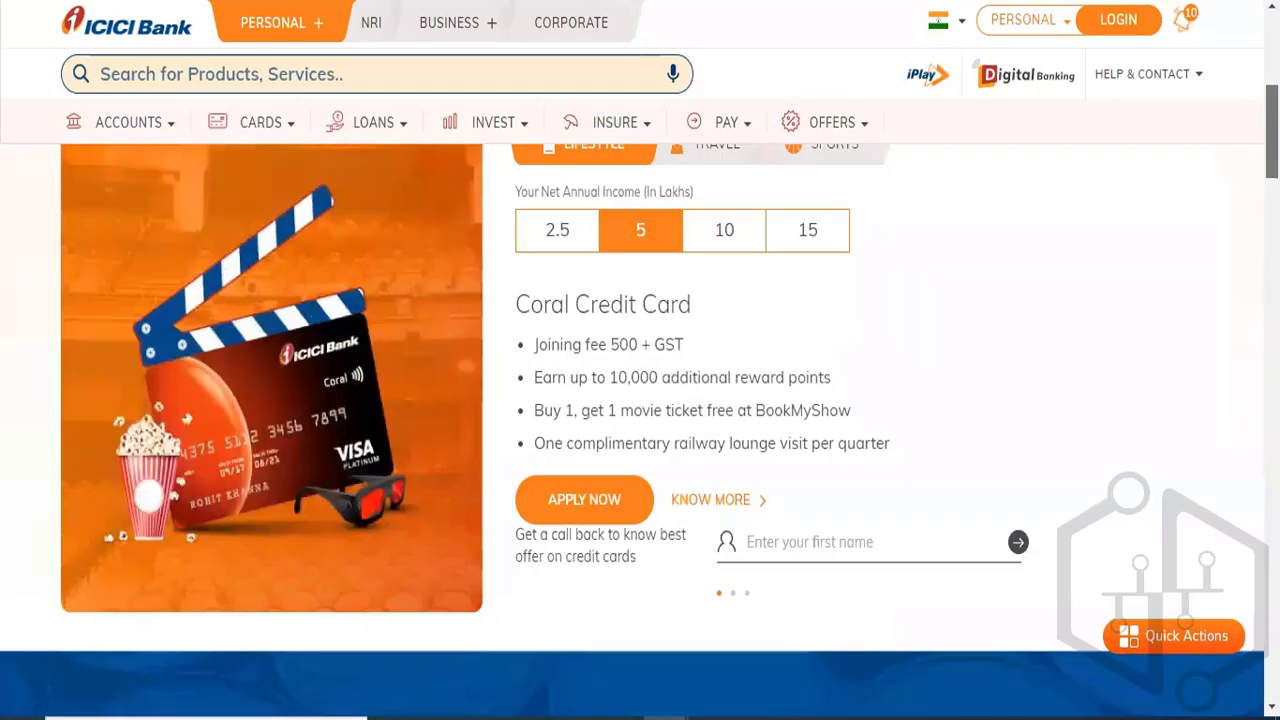
{"action": "scroll", "coordinate": [557, 298], "scroll_direction": "down", "scroll_amount": 6}
{"action": "scroll", "coordinate": [557, 298], "scroll_direction": "up", "scroll_amount": 1}
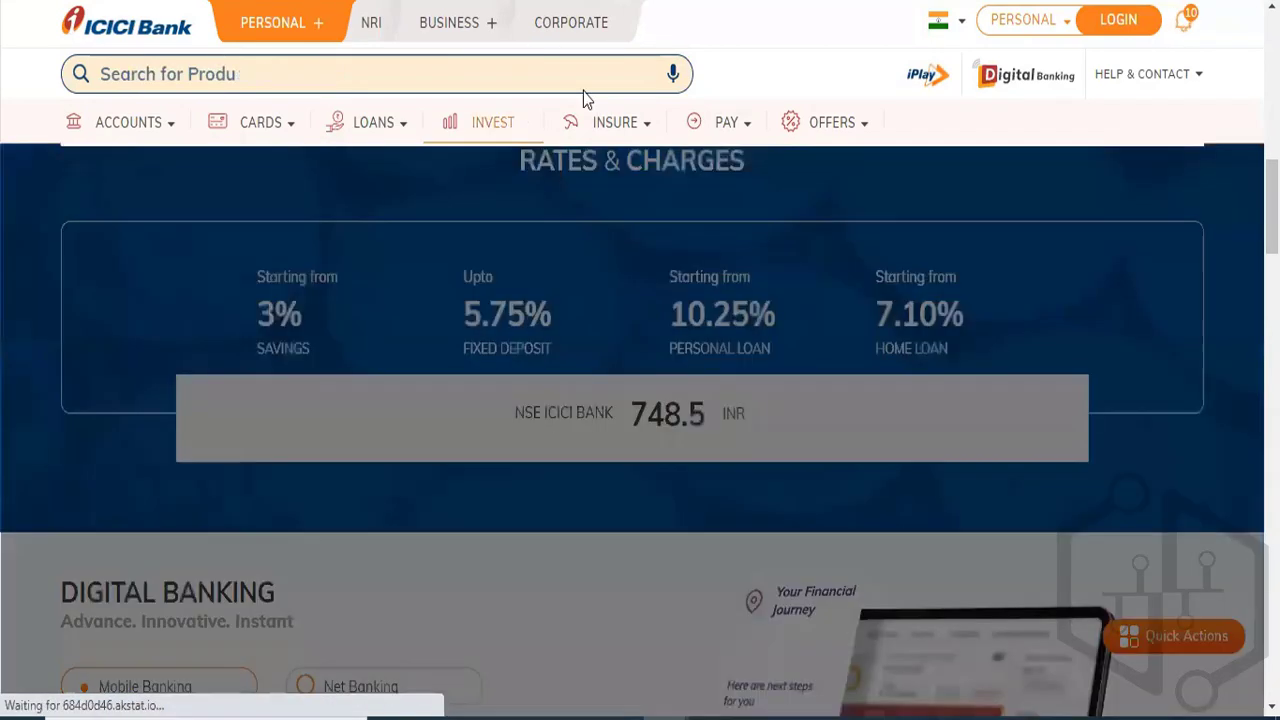
{"action": "mouse_move", "coordinate": [632, 143]}
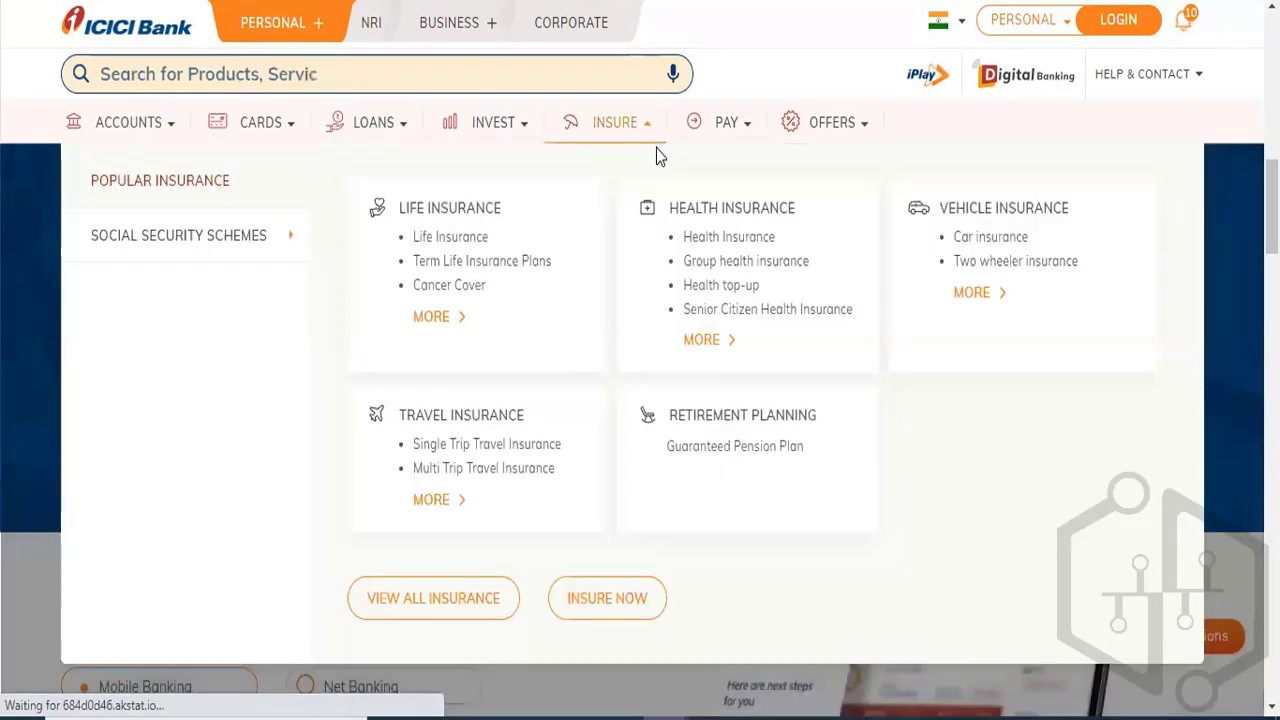
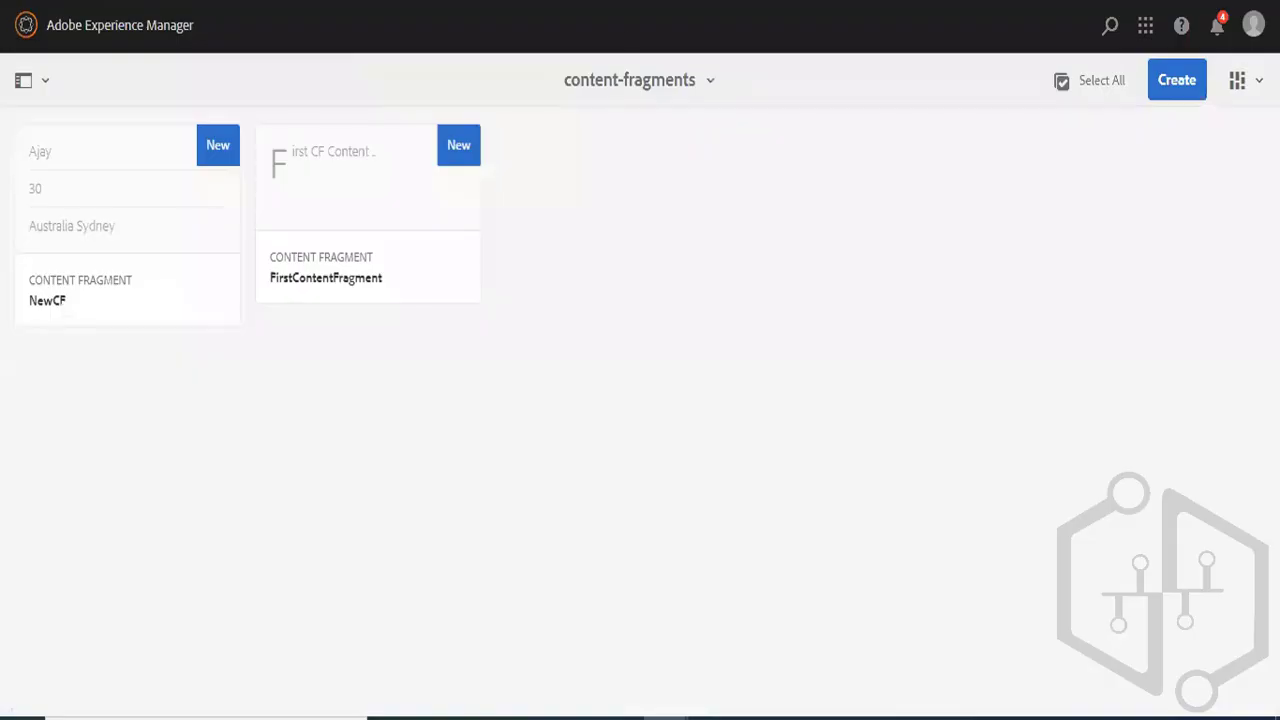
- Open FirstContentFragment in the fragment editor to view its content, and close it without changes
{"action": "mouse_move", "coordinate": [363, 234]}
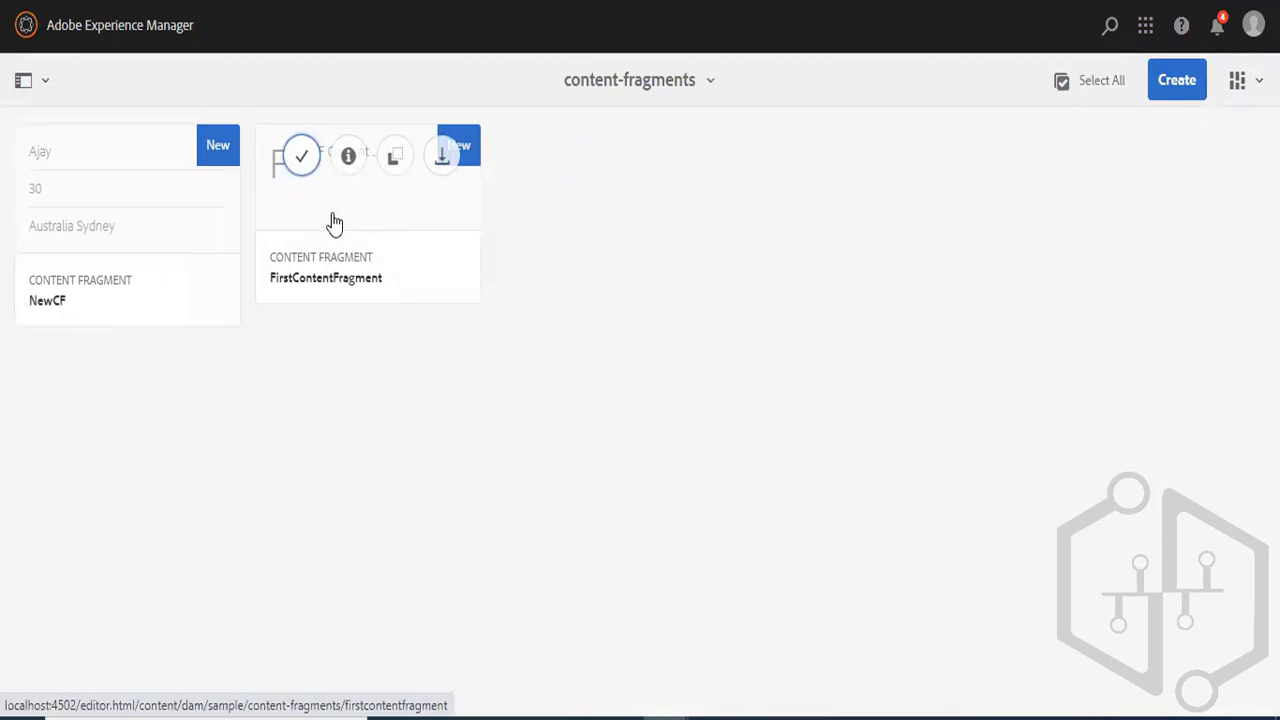
{"action": "left_click", "coordinate": [301, 156]}
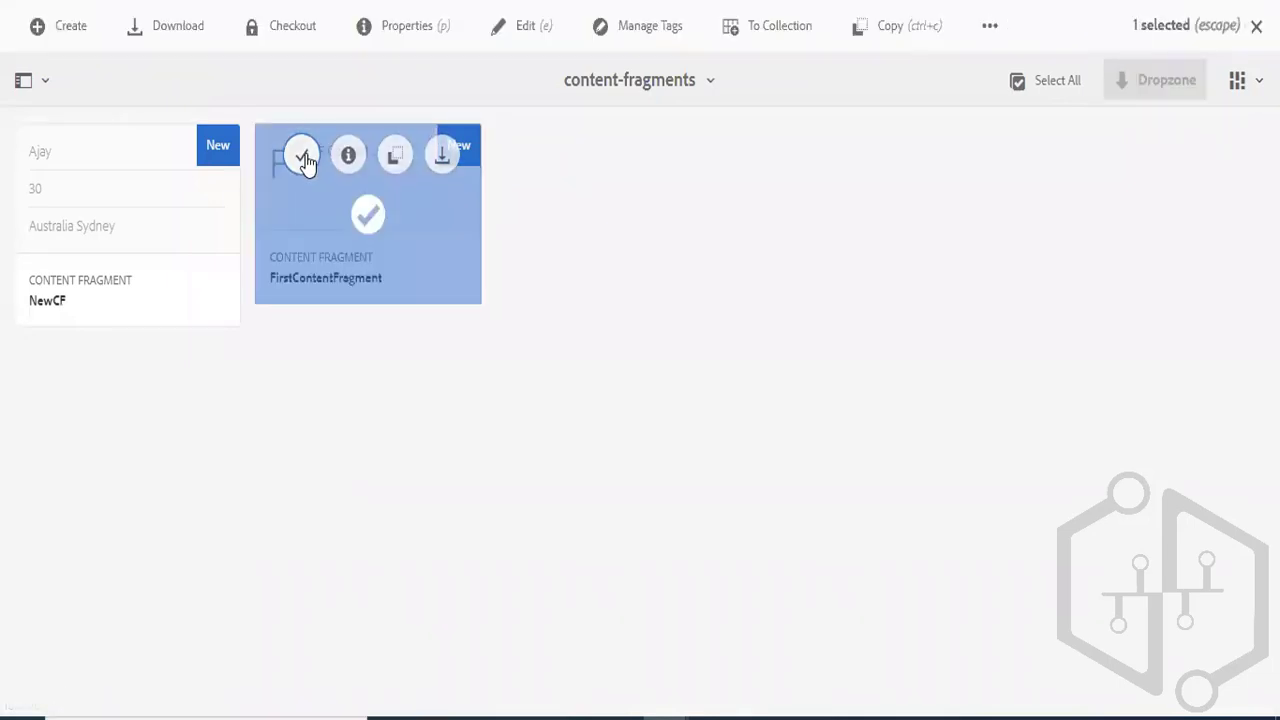
{"action": "left_click", "coordinate": [527, 28]}
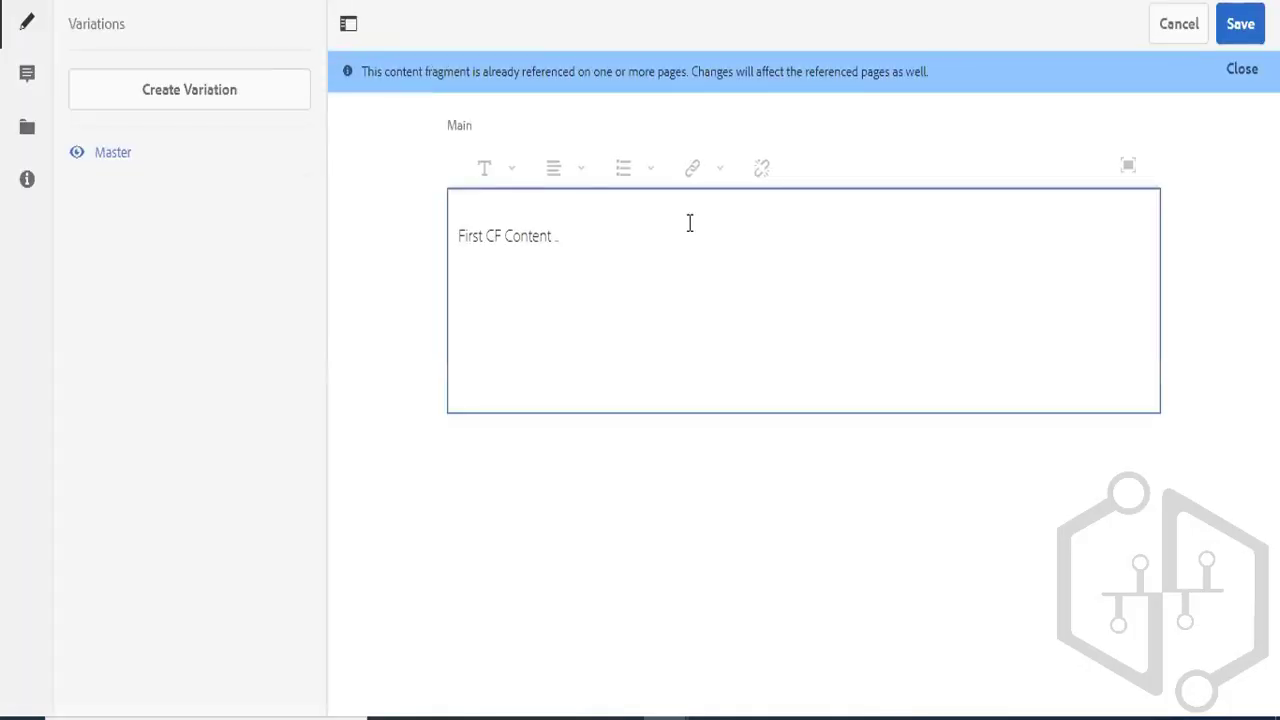
{"action": "left_click", "coordinate": [1165, 24]}
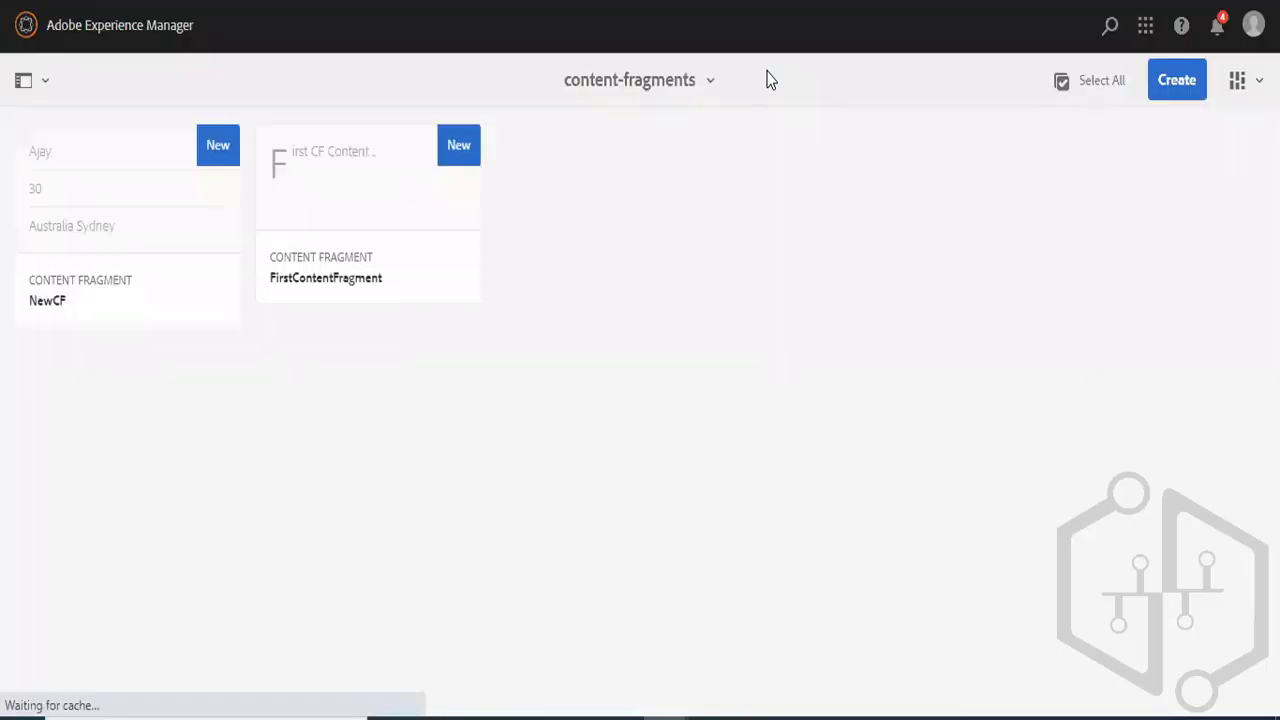
- Open the NewCF content fragment in the editor and duplicate its browser tab
{"action": "mouse_move", "coordinate": [106, 150]}
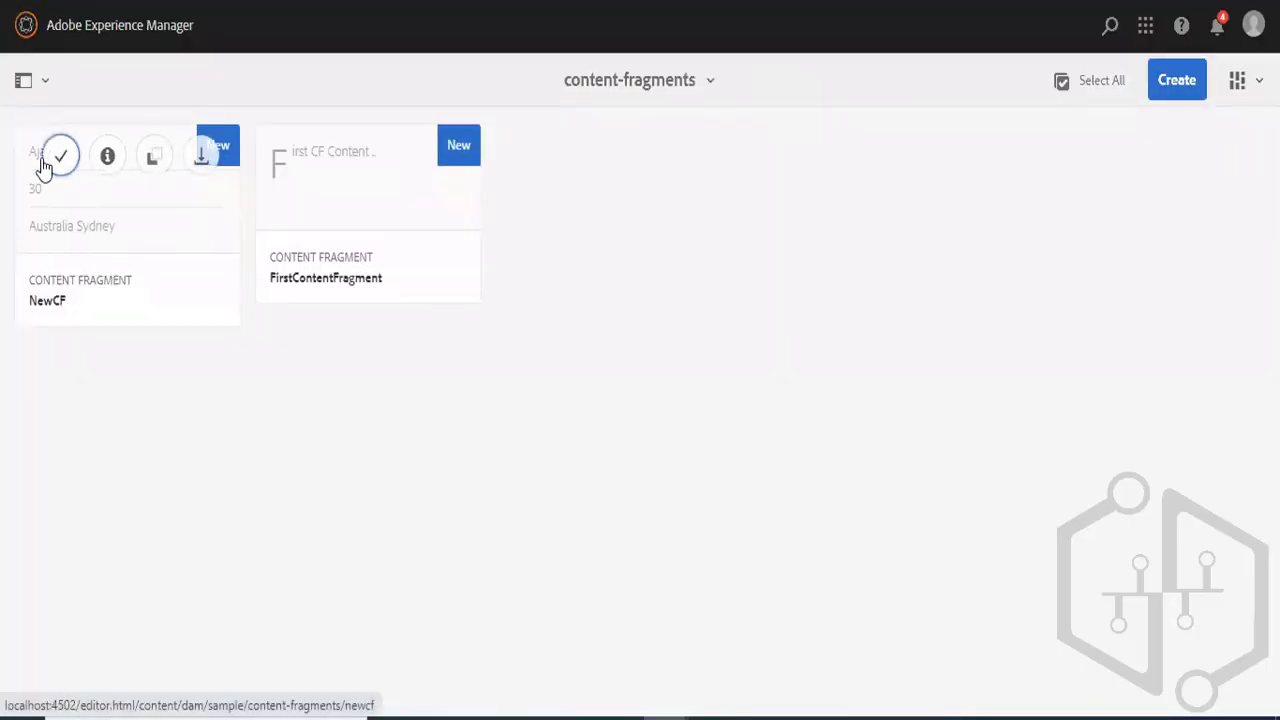
{"action": "left_click", "coordinate": [62, 156]}
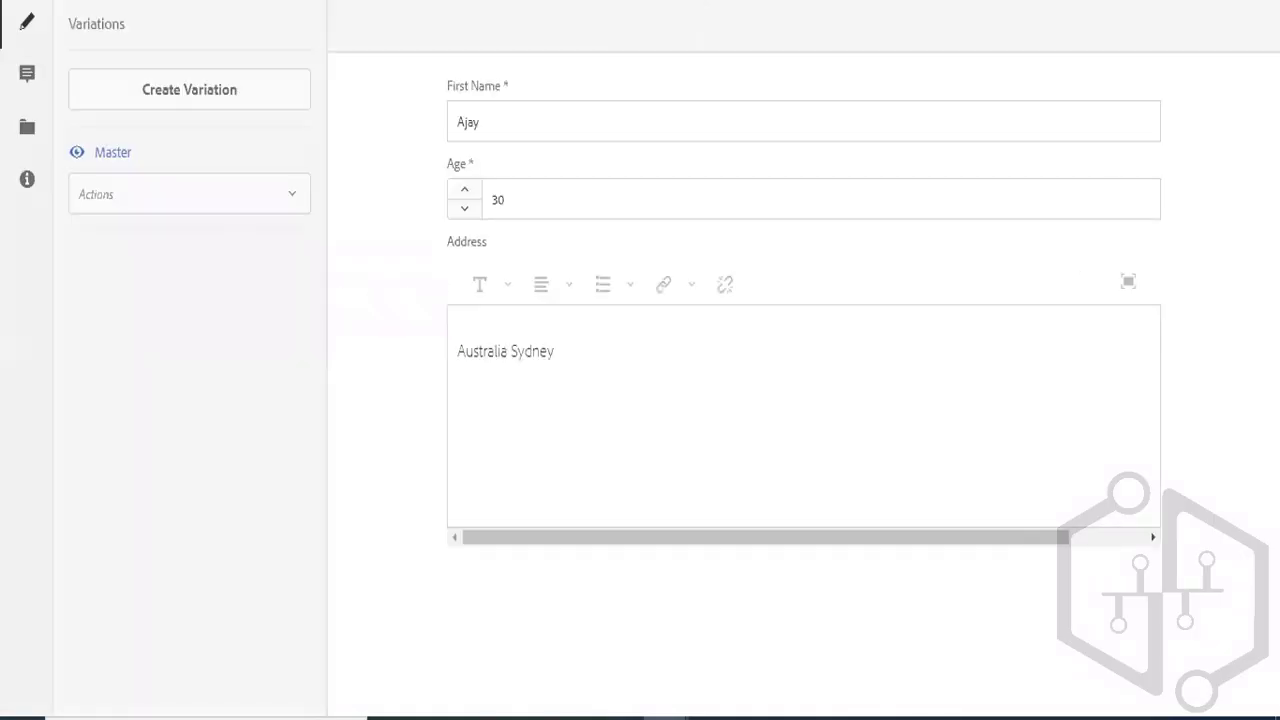
{"action": "right_click", "coordinate": [728, 1]}
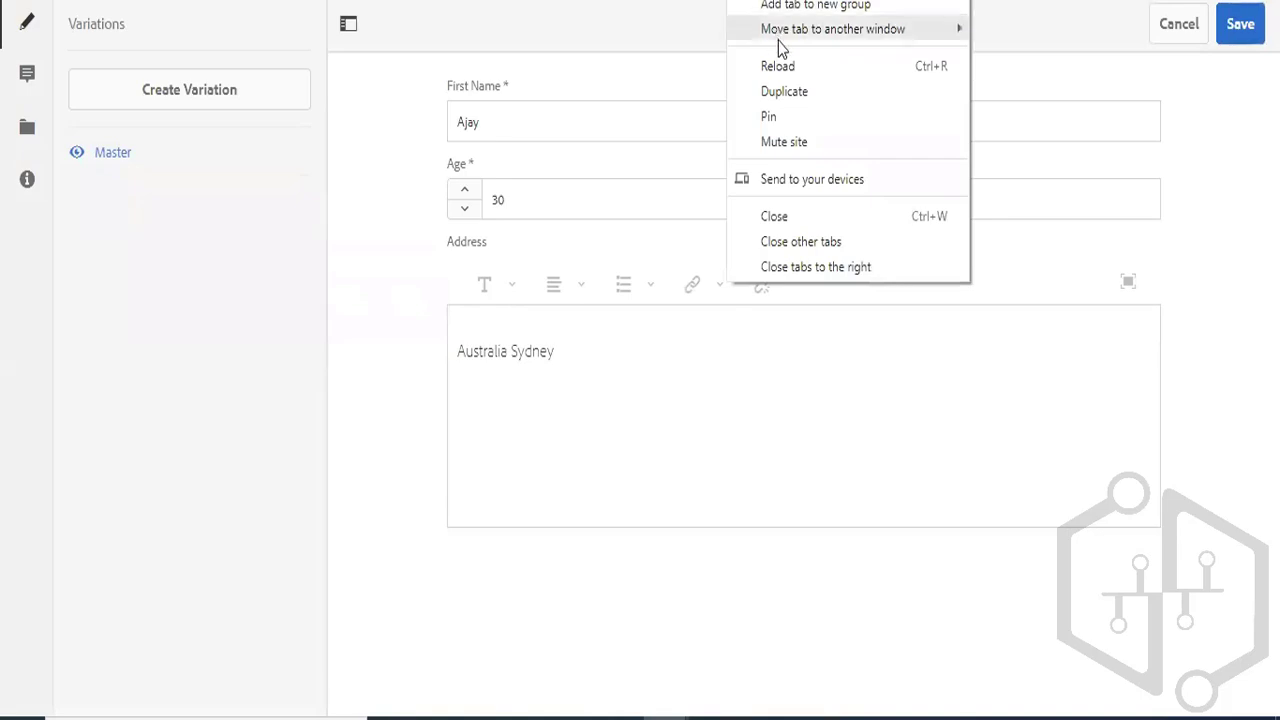
{"action": "left_click", "coordinate": [787, 88]}
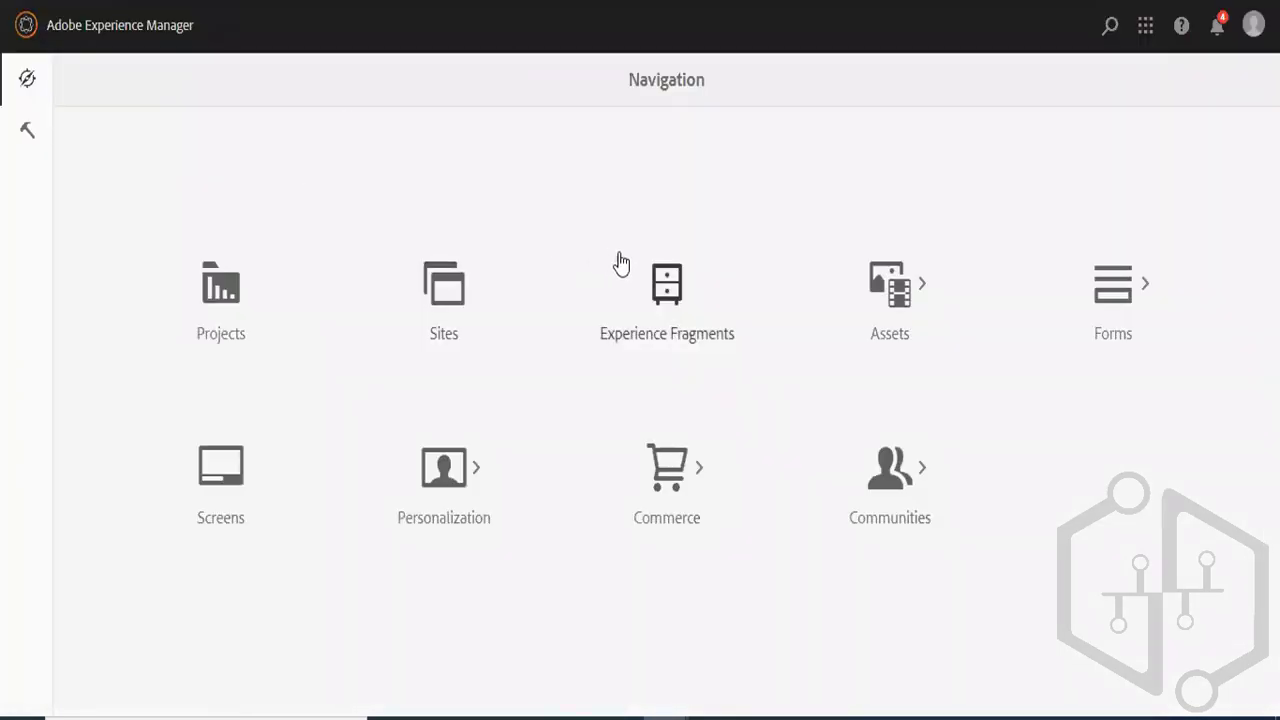
- Open Experience Fragments and browse to the Site folder under Sample Project Fragments, us, en
{"action": "left_click", "coordinate": [668, 297]}
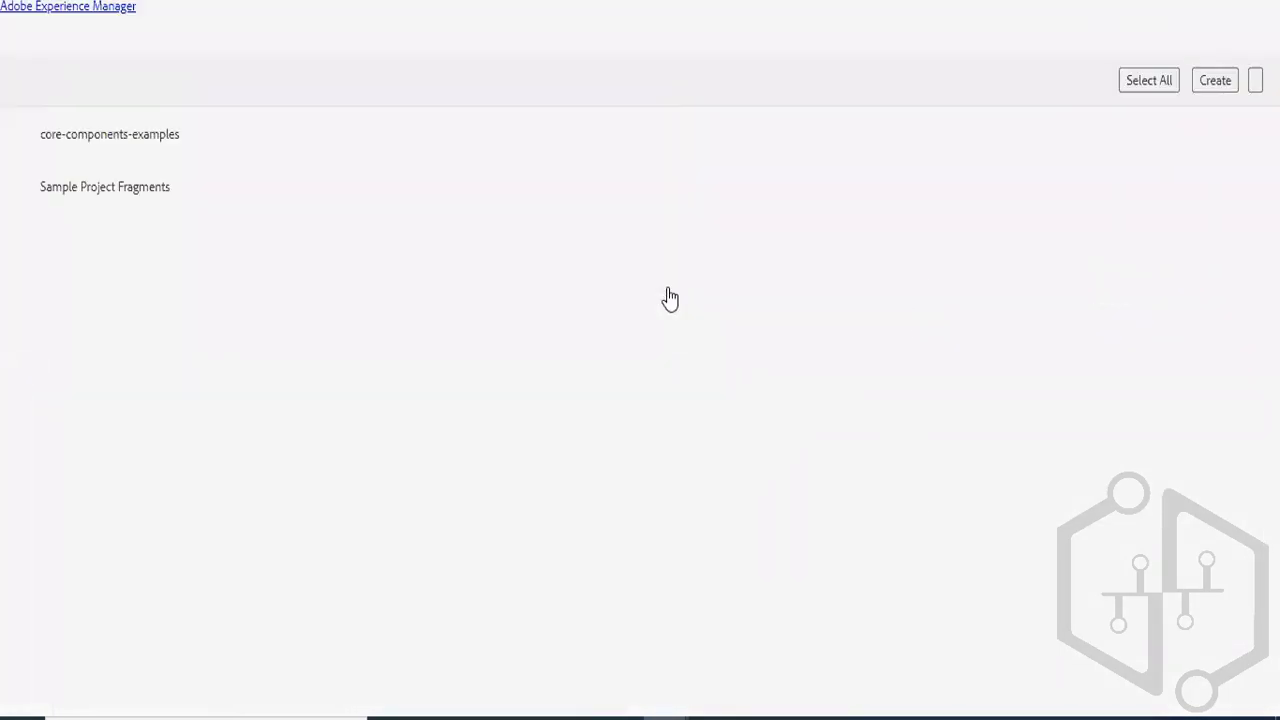
{"action": "left_click", "coordinate": [168, 194]}
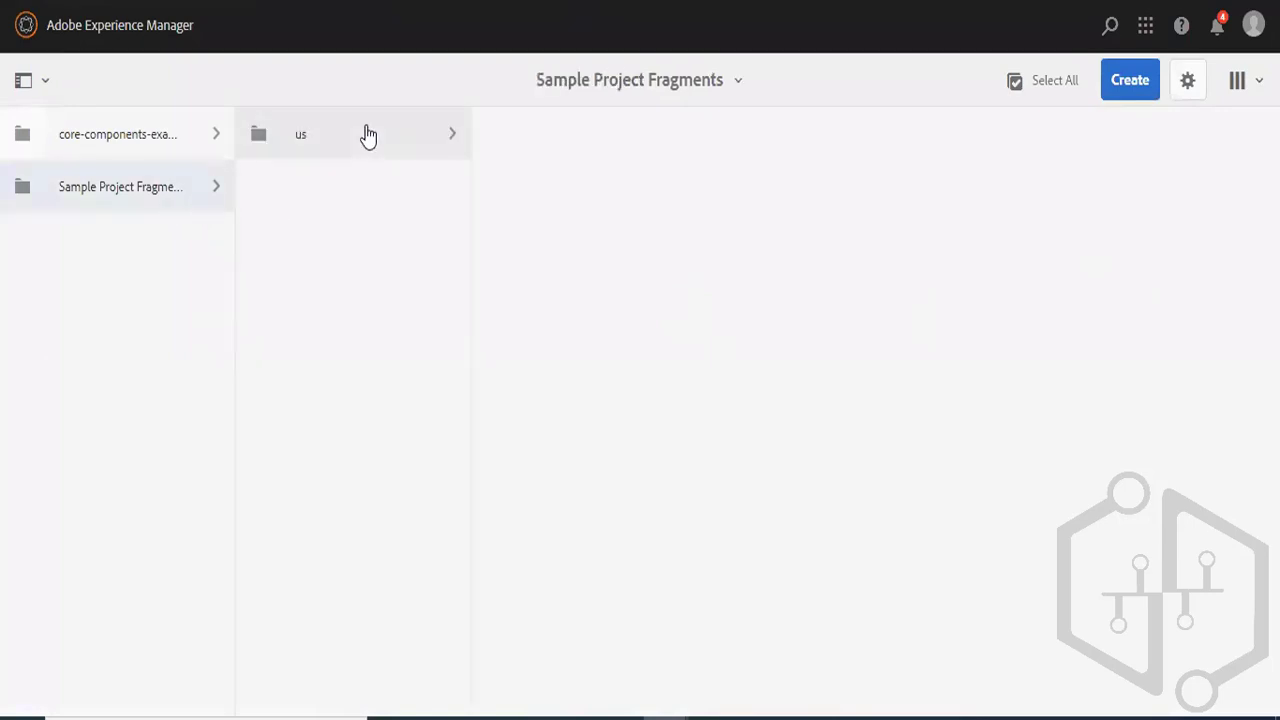
{"action": "left_click", "coordinate": [446, 132]}
{"action": "left_click", "coordinate": [597, 148]}
{"action": "left_click", "coordinate": [749, 150]}
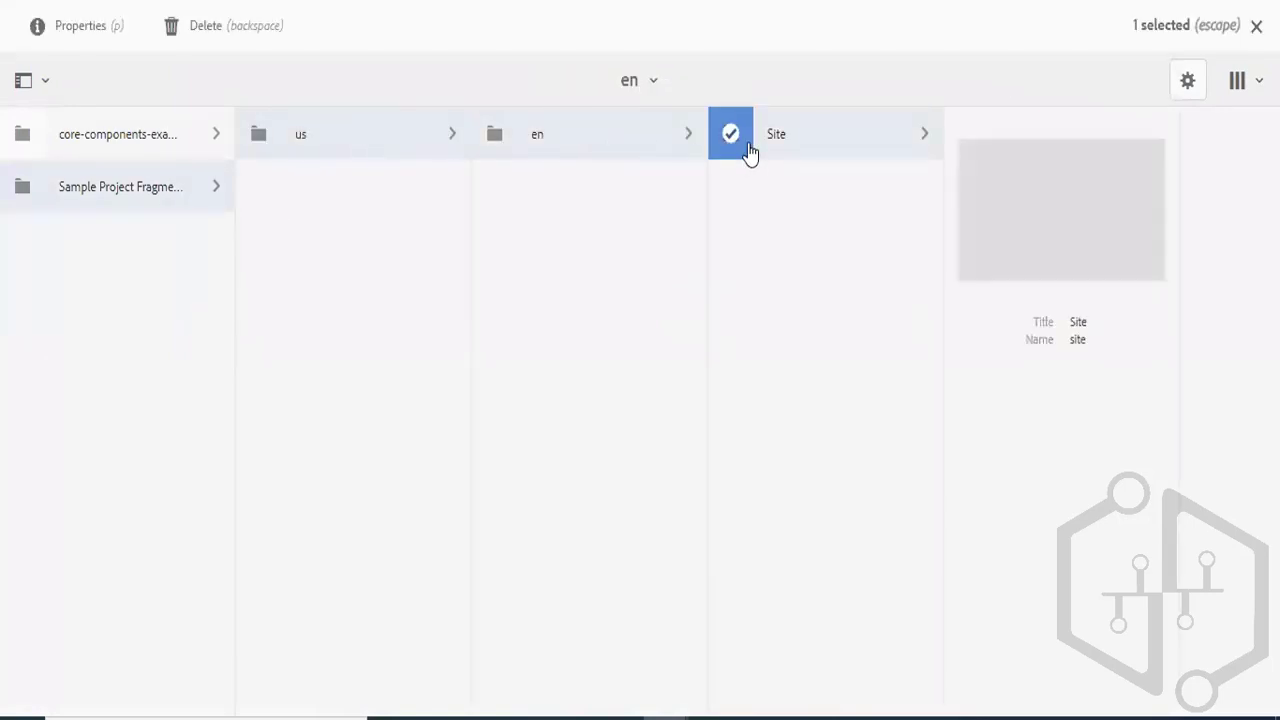
{"action": "left_click", "coordinate": [843, 142]}
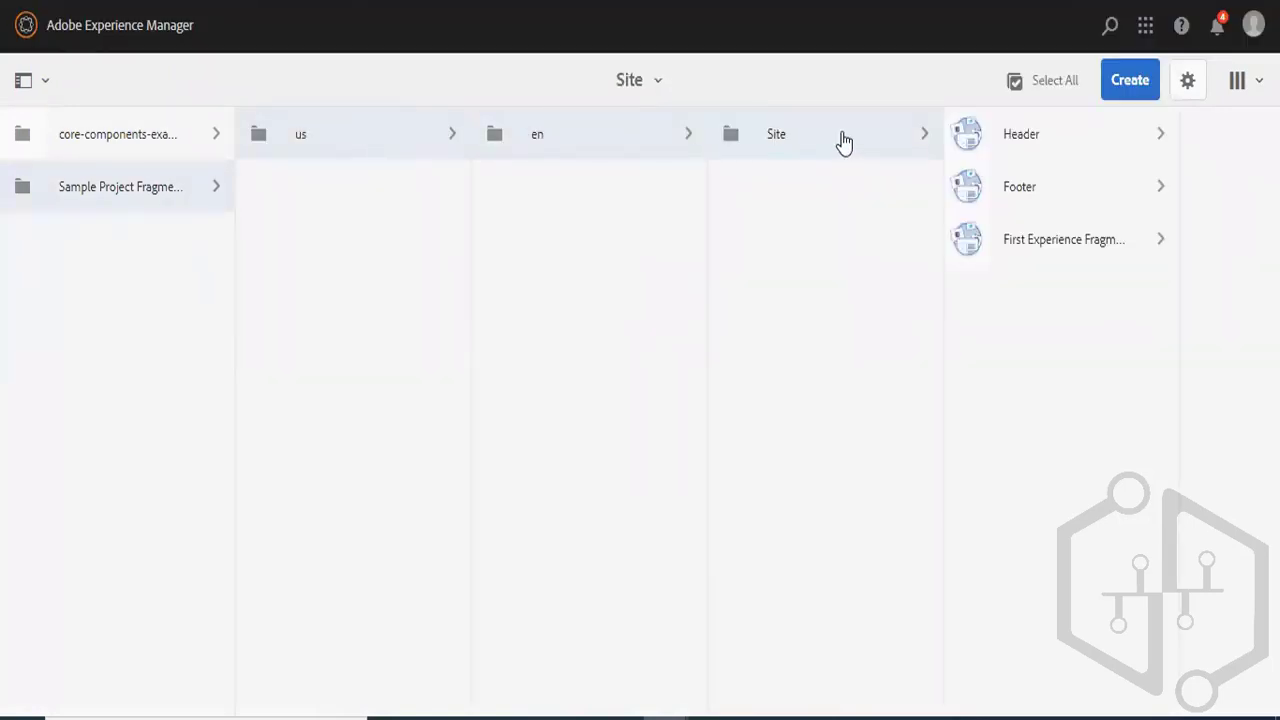
- Start a new experience fragment in the Site folder based on the Web Variation template
{"action": "left_click", "coordinate": [1132, 84]}
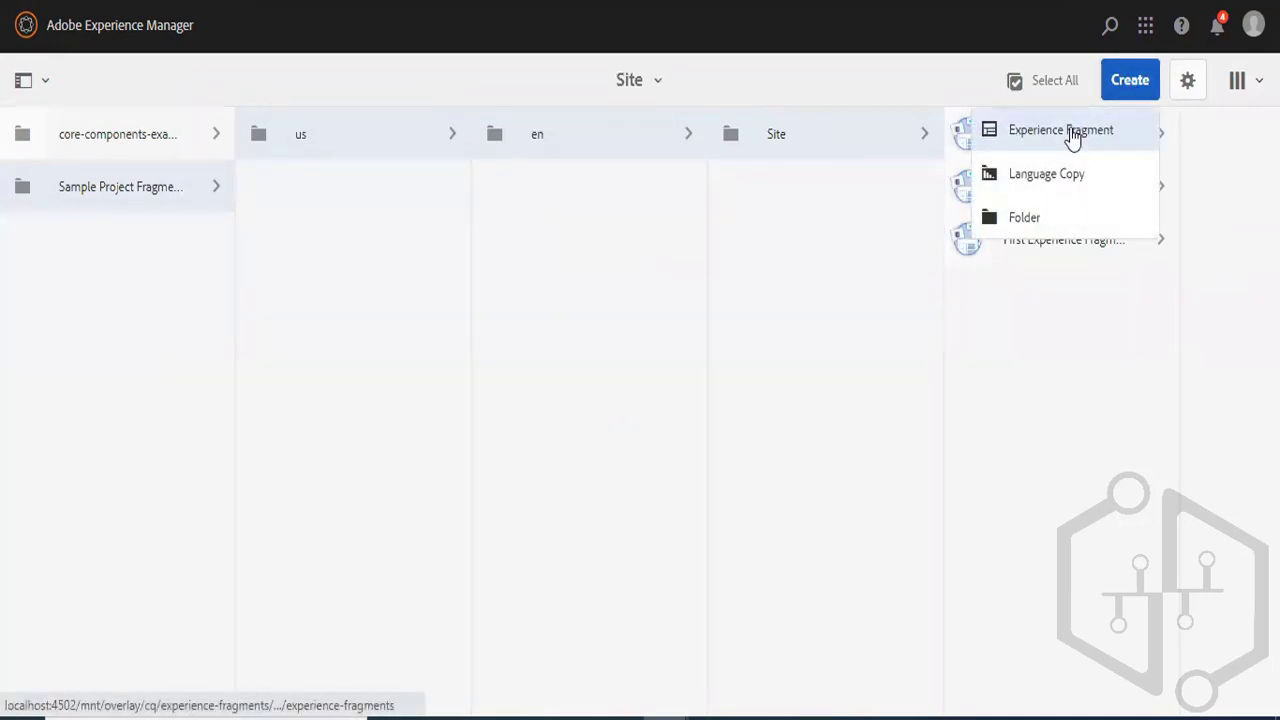
{"action": "left_click", "coordinate": [1072, 136]}
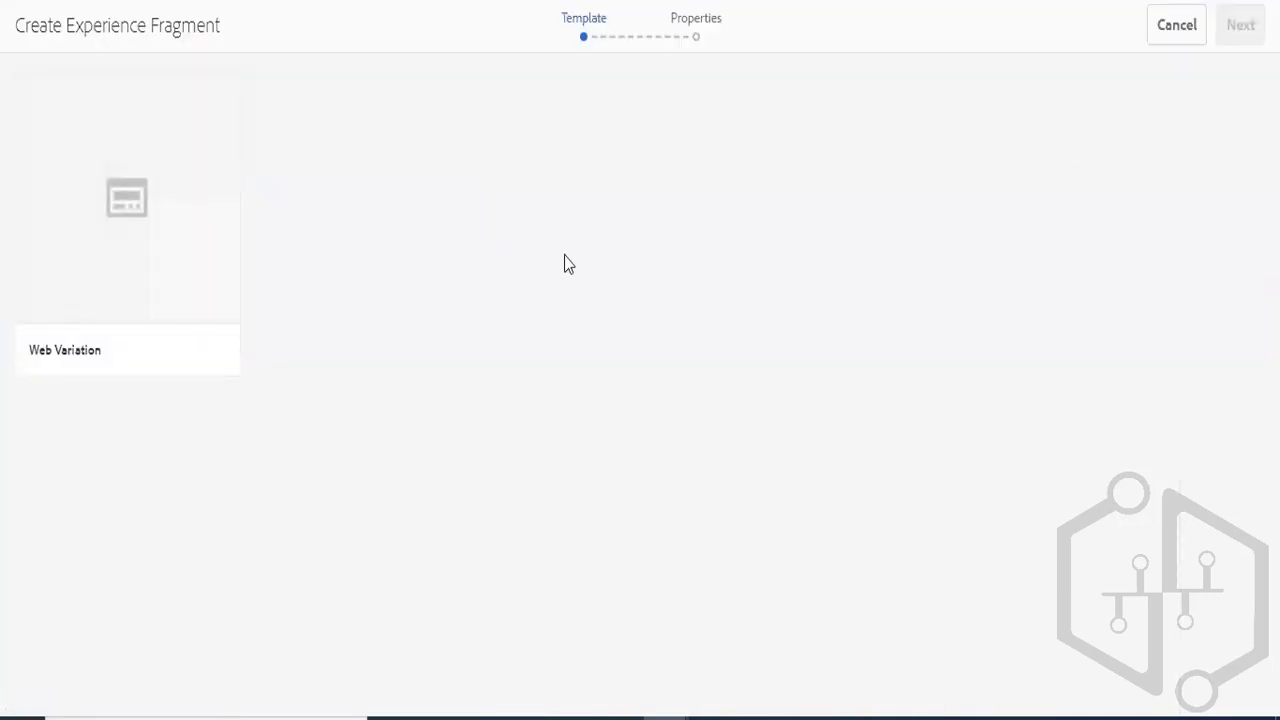
{"action": "left_click", "coordinate": [126, 222]}
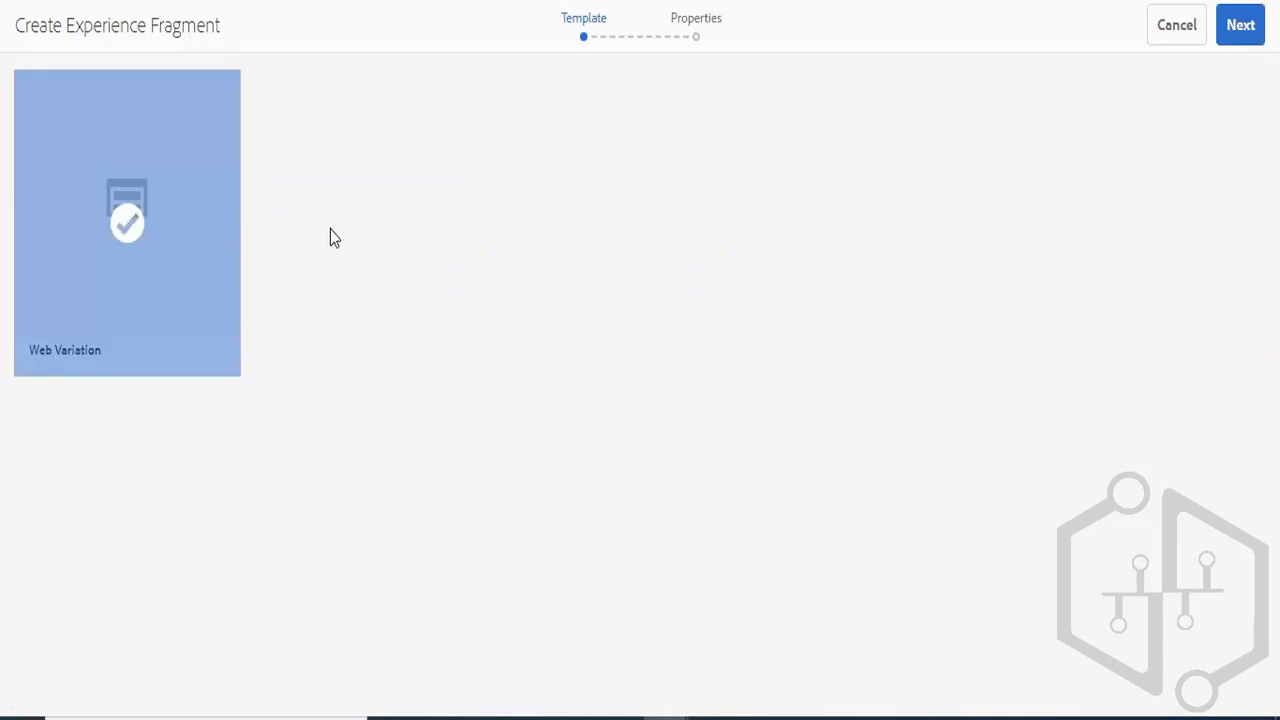
{"action": "left_click", "coordinate": [1240, 28]}
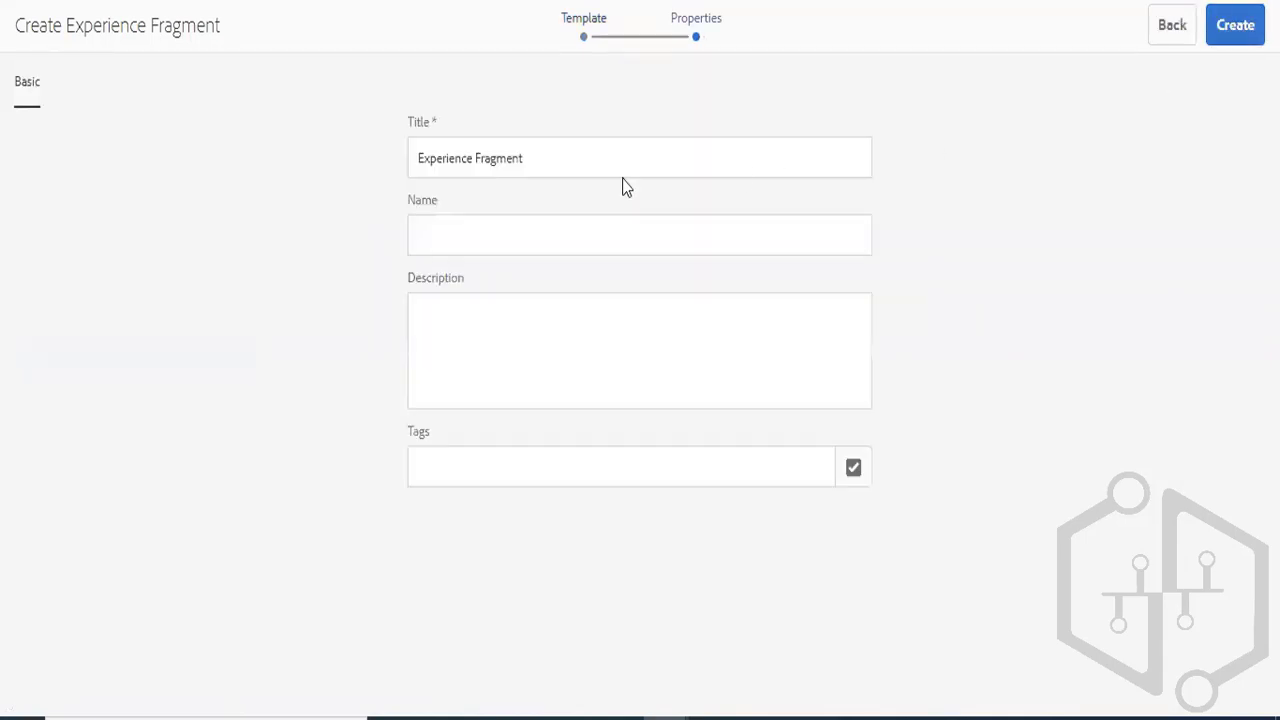
- Title the experience fragment HeadlessExpFrag, create it and open it for editing
{"action": "left_click_drag", "start_coordinate": [551, 158], "coordinate": [281, 157]}
{"action": "type", "text": "H"}
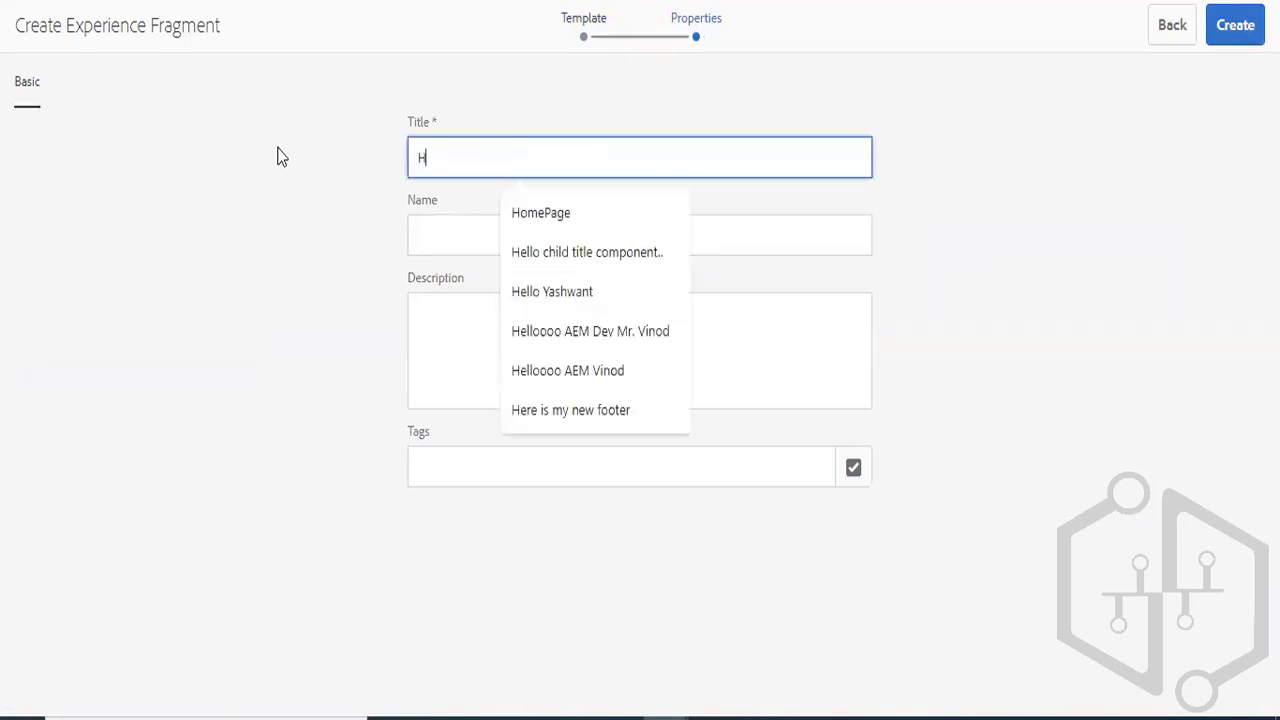
{"action": "type", "text": "eadelessE"}
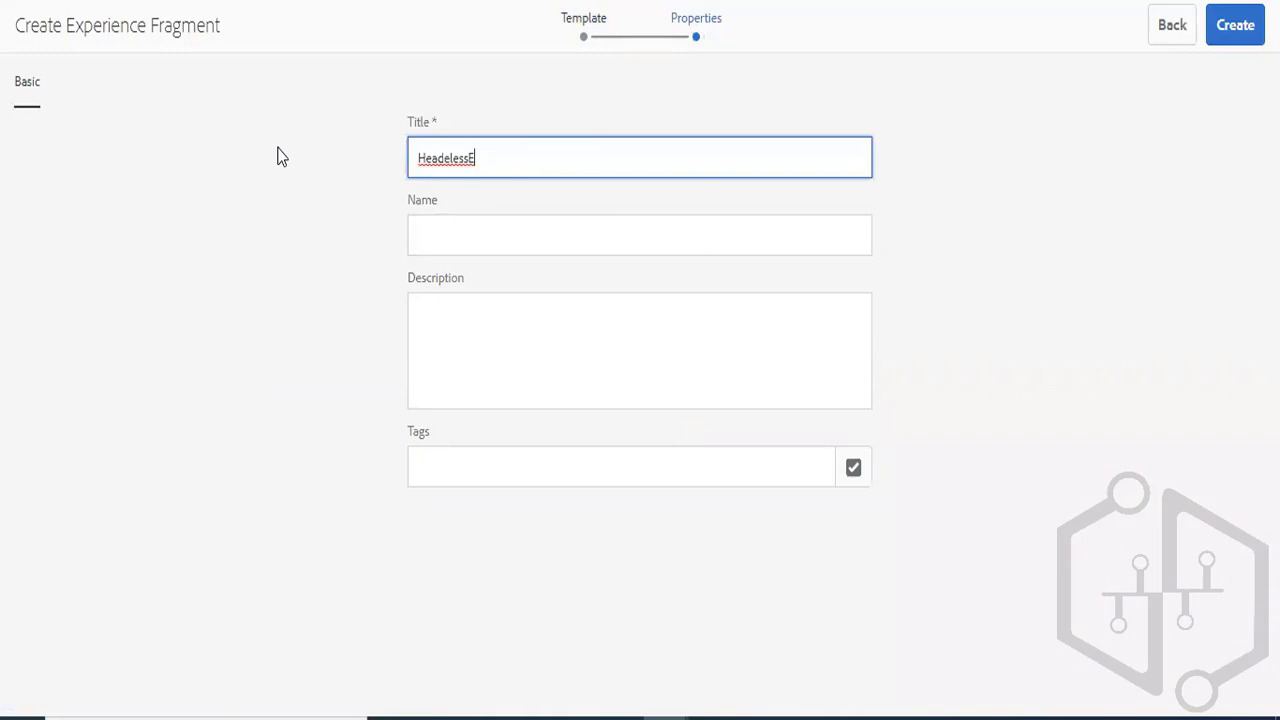
{"action": "key", "text": "Left"}
{"action": "key", "text": "Left"}
{"action": "key", "text": "Left"}
{"action": "key", "text": "Left"}
{"action": "key", "text": "BackSpace"}
{"action": "type", "text": "X"}
{"action": "key", "text": "BackSpace"}
{"action": "type", "text": "sp"}
{"action": "key", "text": "BackSpace"}
{"action": "key", "text": "BackSpace"}
{"action": "type", "text": "xpFrag"}
{"action": "left_click", "coordinate": [1240, 44]}
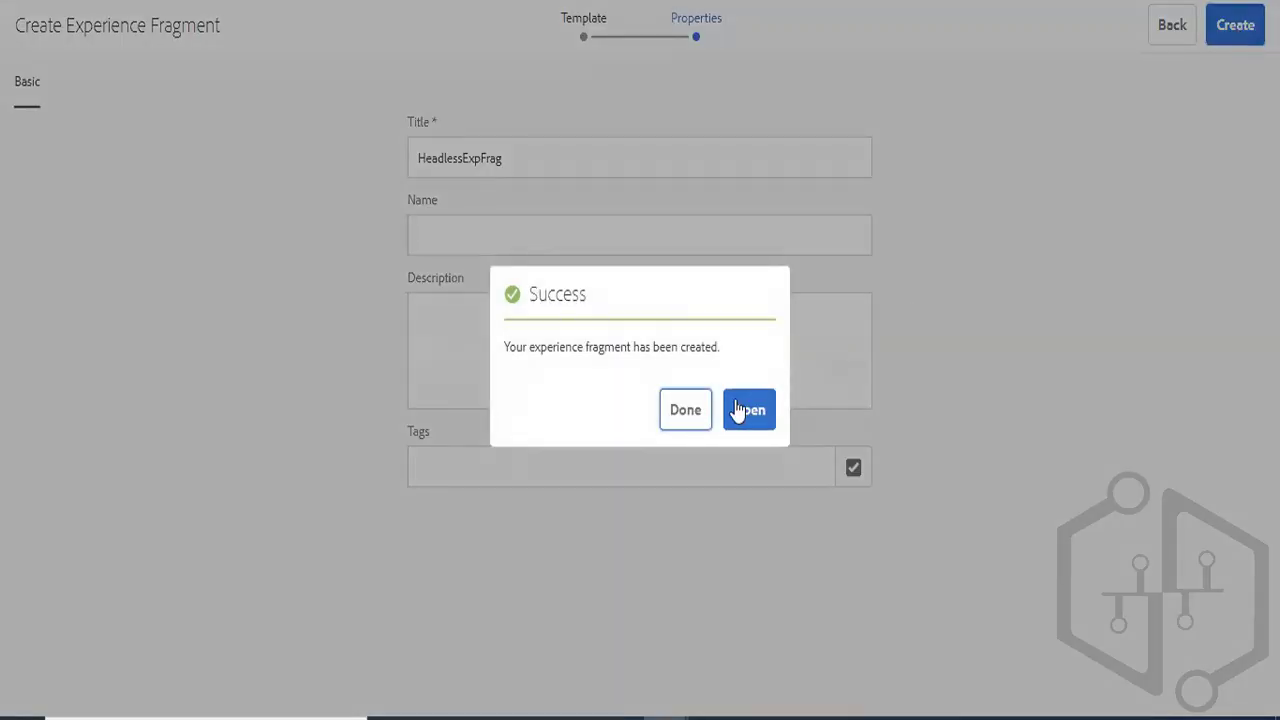
{"action": "left_click", "coordinate": [737, 410]}
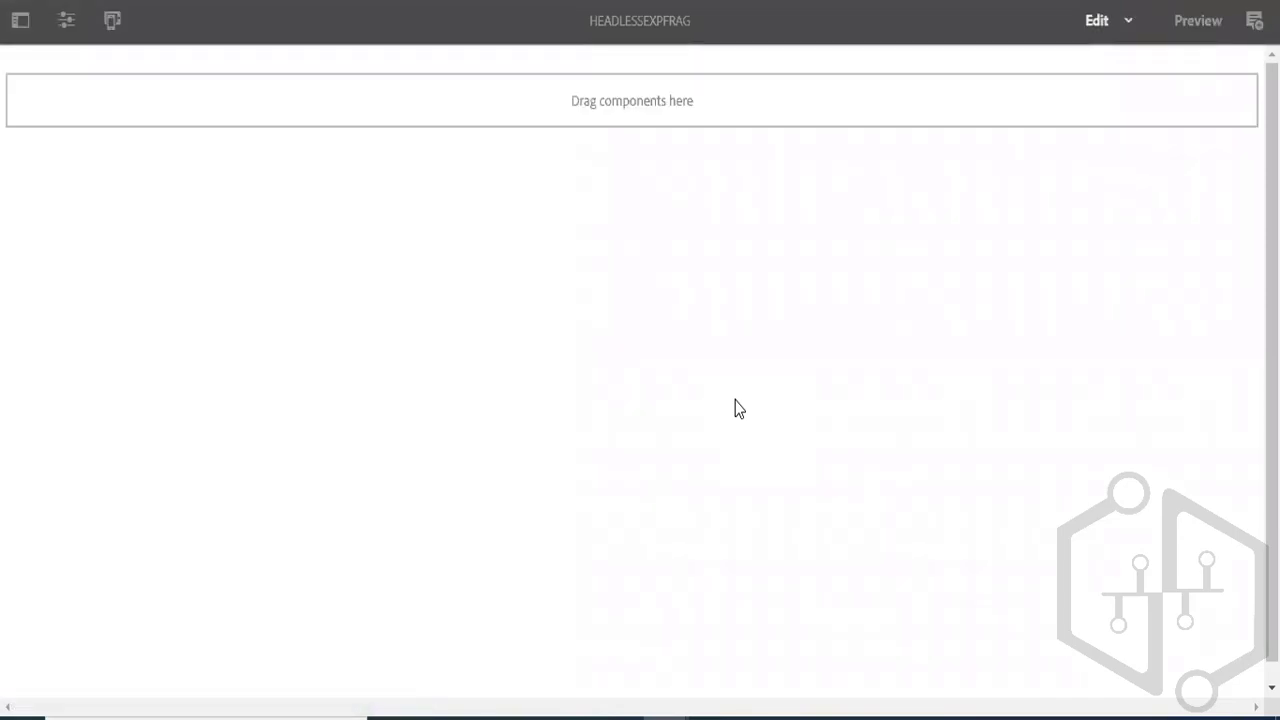
- Insert a Content Fragment component into the empty container of the HeadlessExpFrag experience fragment
{"action": "double_click", "coordinate": [428, 127]}
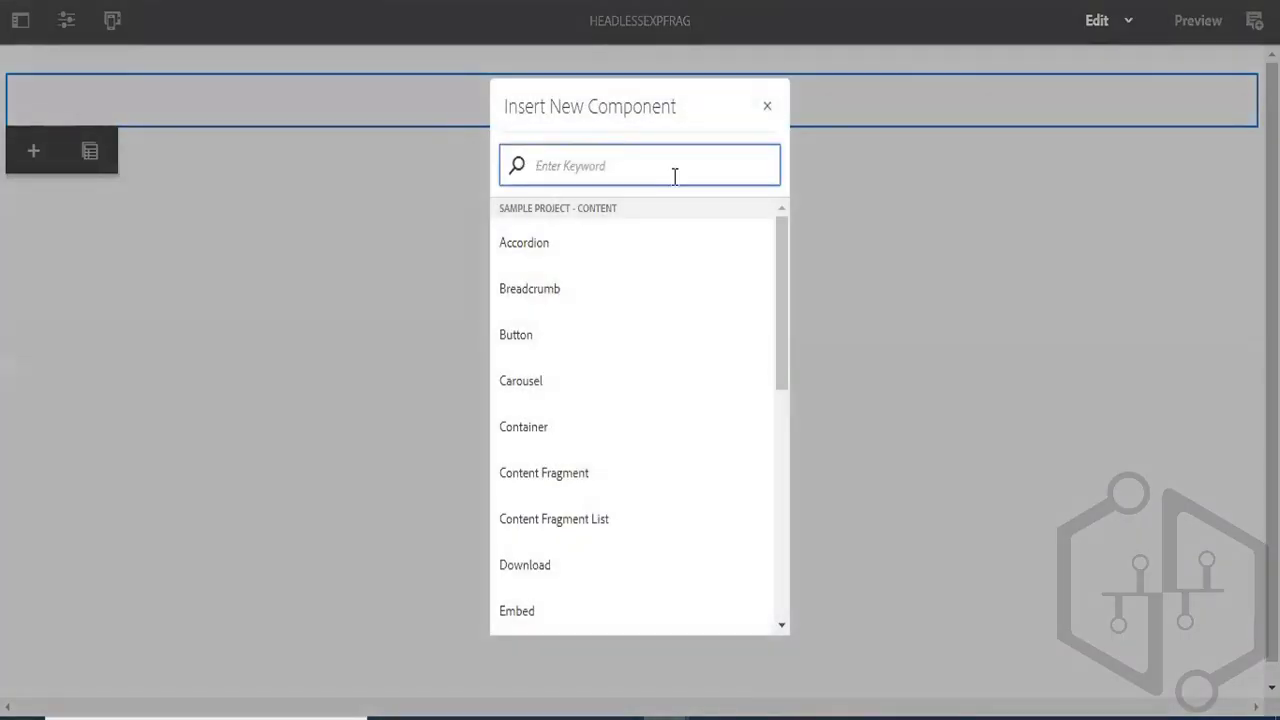
{"action": "type", "text": "content"}
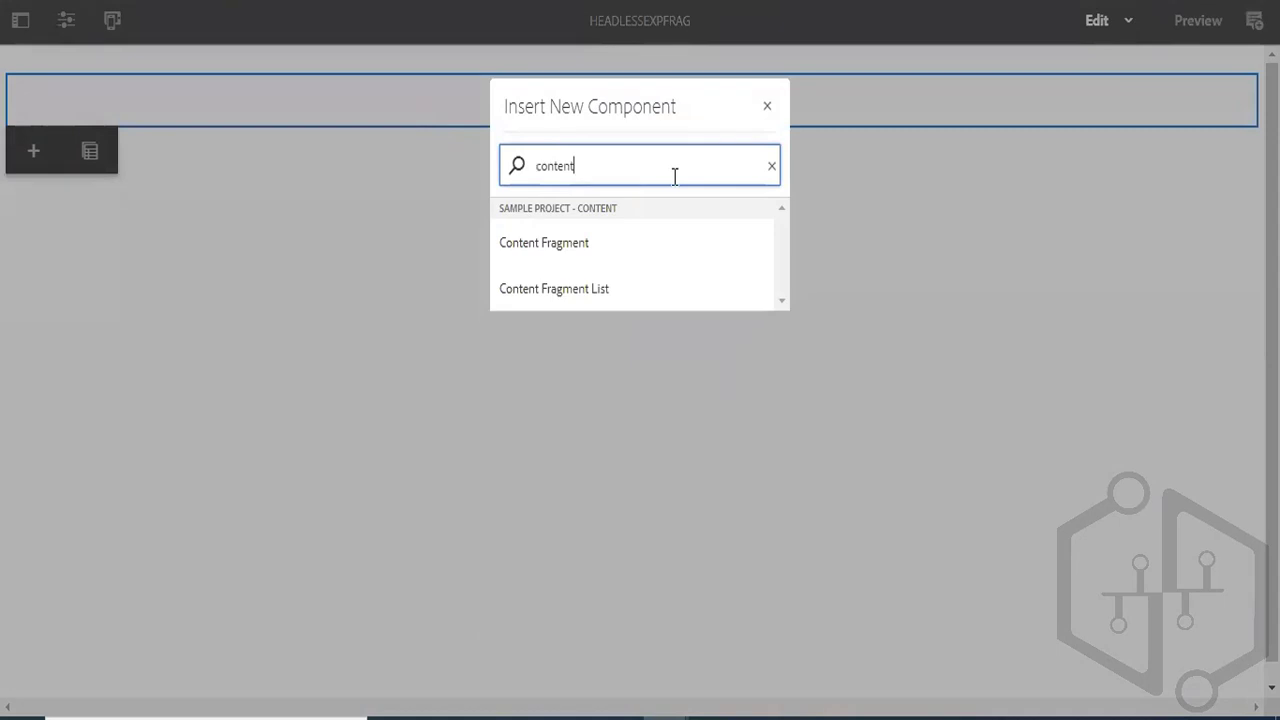
{"action": "left_click", "coordinate": [578, 262]}
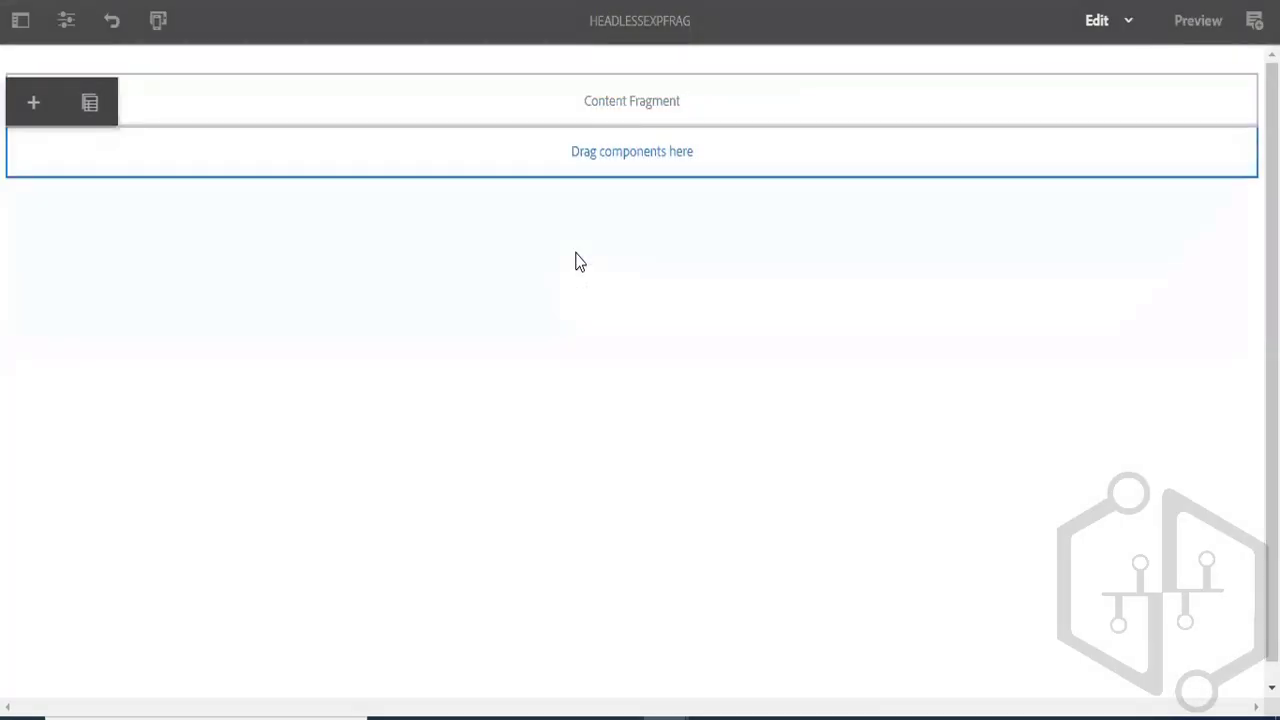
- Configure the Content Fragment component to use /content/dam/sample/content-fragments/newcf and apply the settings
{"action": "left_click", "coordinate": [447, 112]}
{"action": "double_click", "coordinate": [446, 109]}
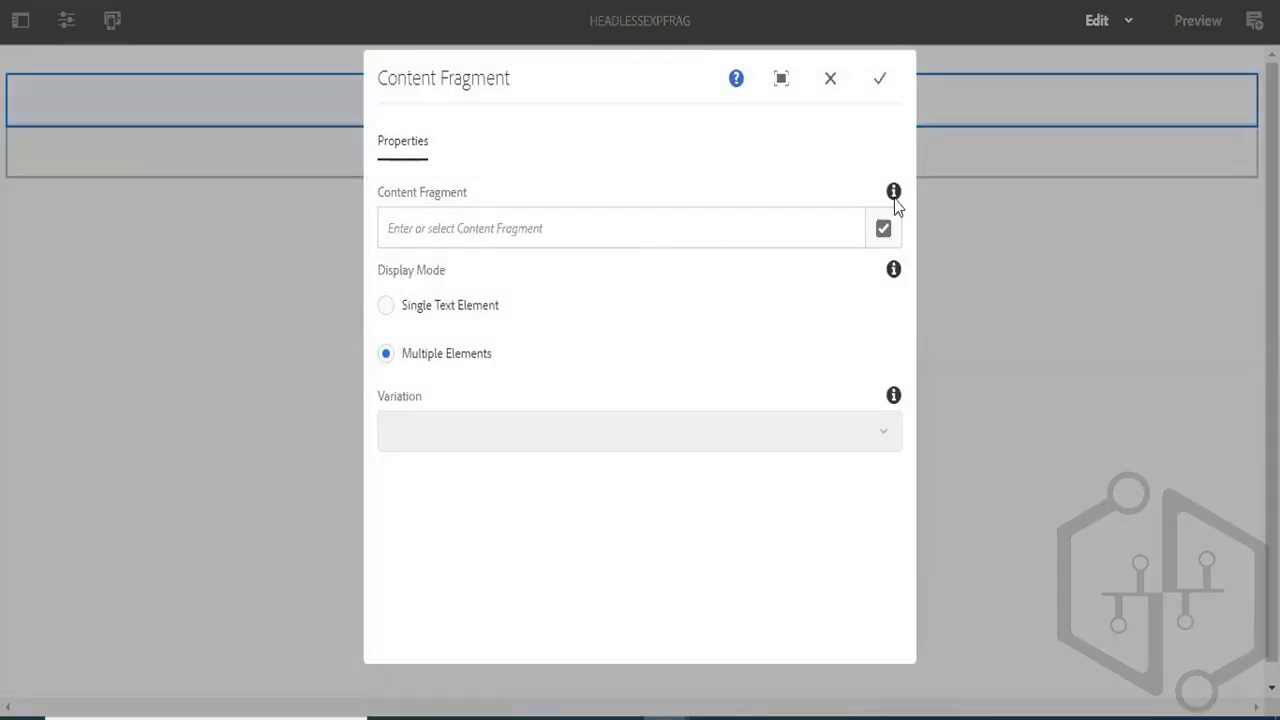
{"action": "left_click", "coordinate": [884, 229]}
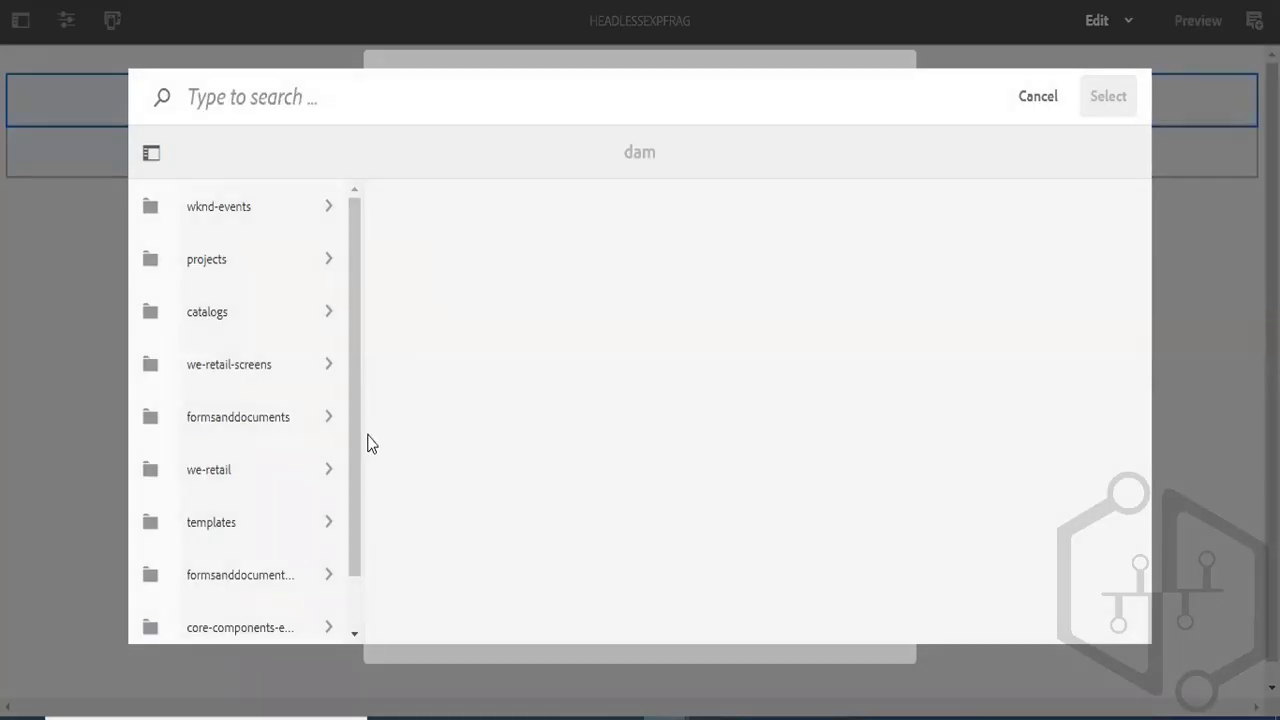
{"action": "scroll", "coordinate": [352, 500], "scroll_direction": "down", "scroll_amount": 1}
{"action": "left_click_drag", "start_coordinate": [355, 517], "coordinate": [347, 546]}
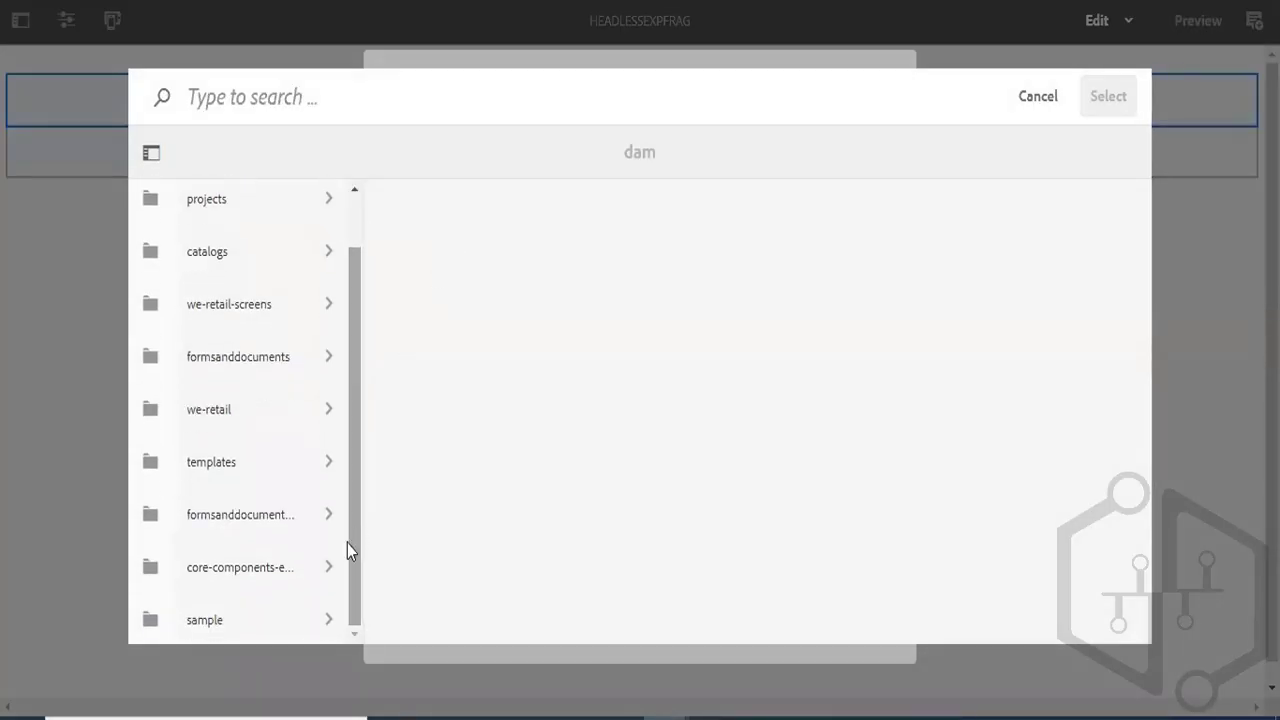
{"action": "left_click", "coordinate": [270, 630]}
{"action": "left_click", "coordinate": [508, 232]}
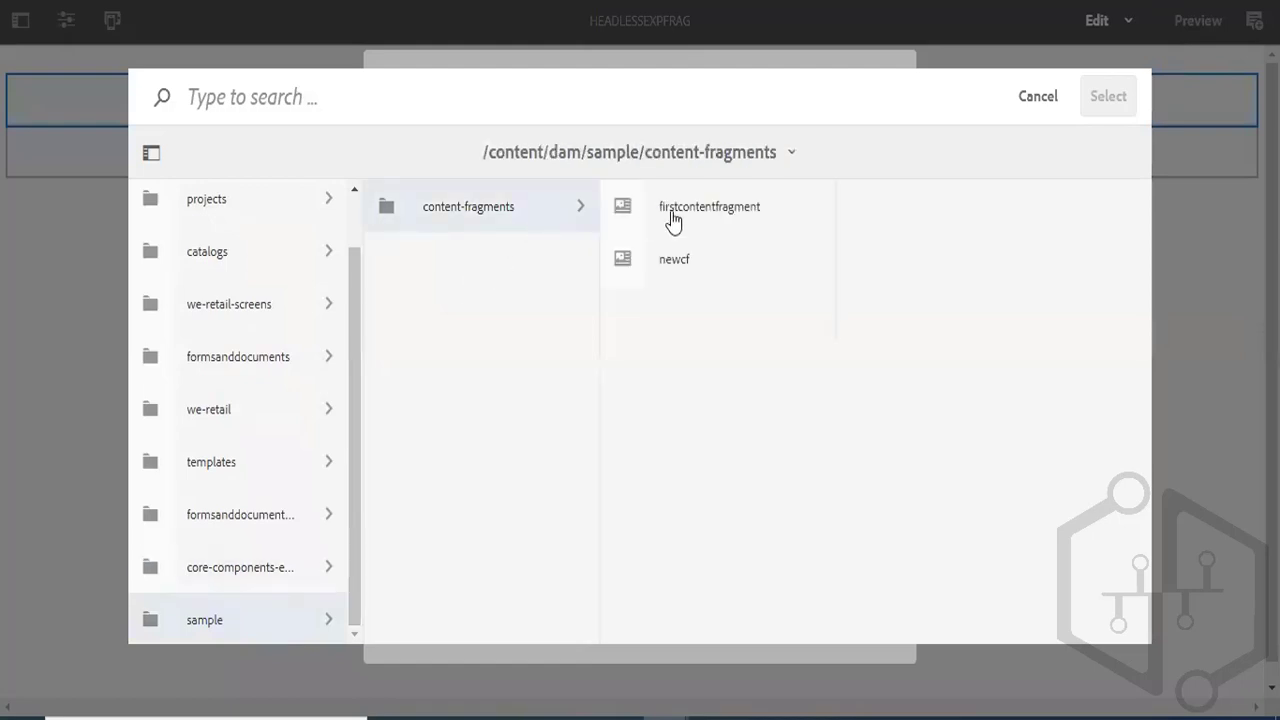
{"action": "left_click", "coordinate": [627, 262]}
{"action": "left_click", "coordinate": [1108, 96]}
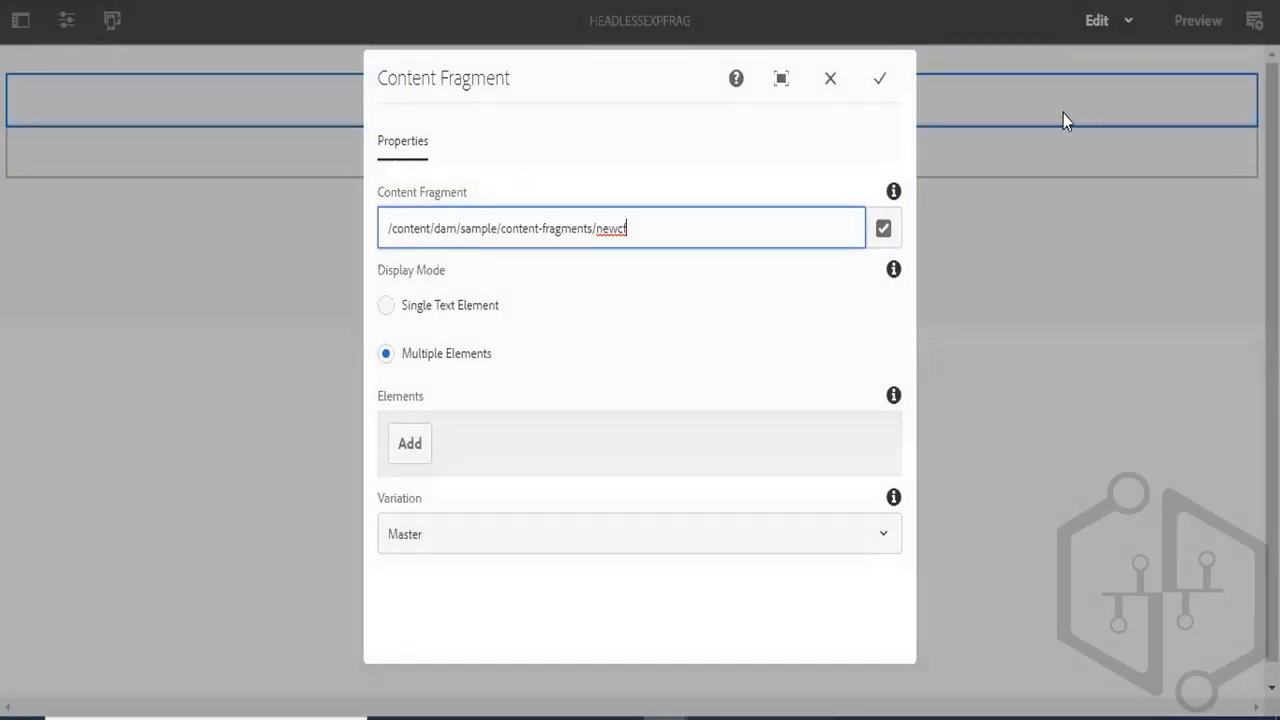
{"action": "left_click", "coordinate": [884, 82]}
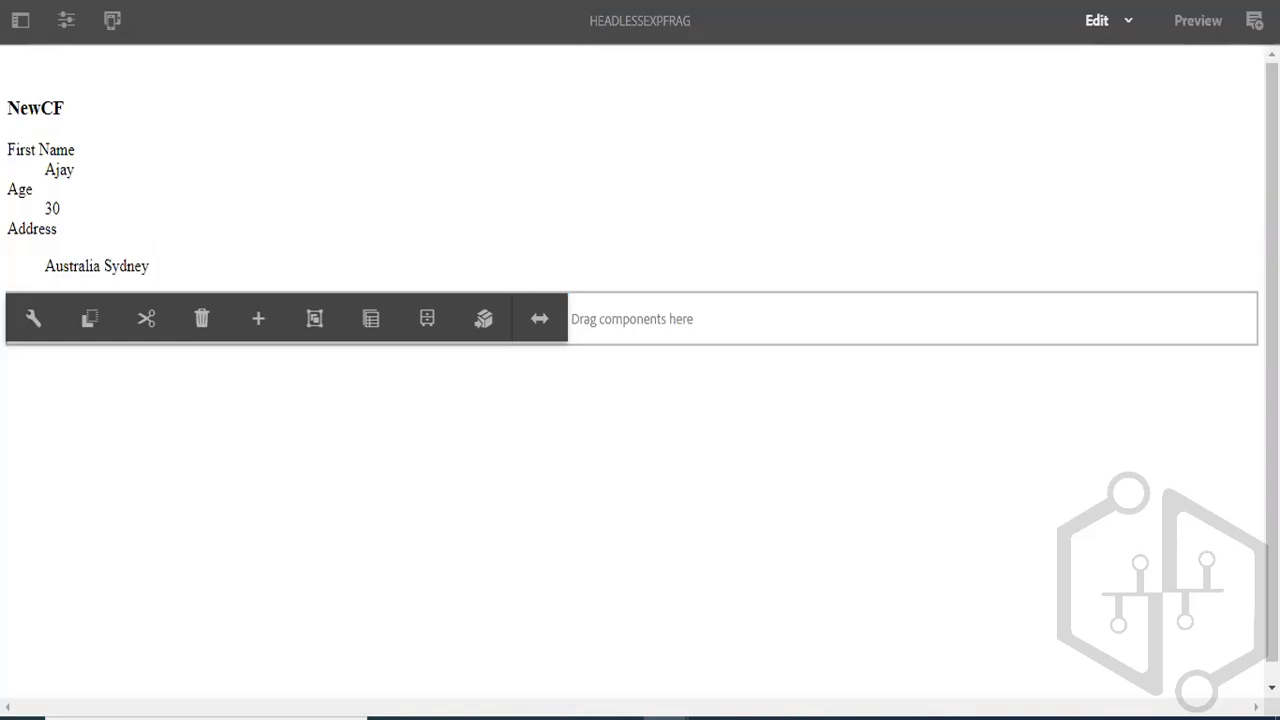
- Load localhost:4502/content/experience-fragments/sample/us/en/site/headlessexpfrag/master.model.json and examine the NewCF fragment's elements in the JSON output
{"action": "right_click", "coordinate": [790, 2]}
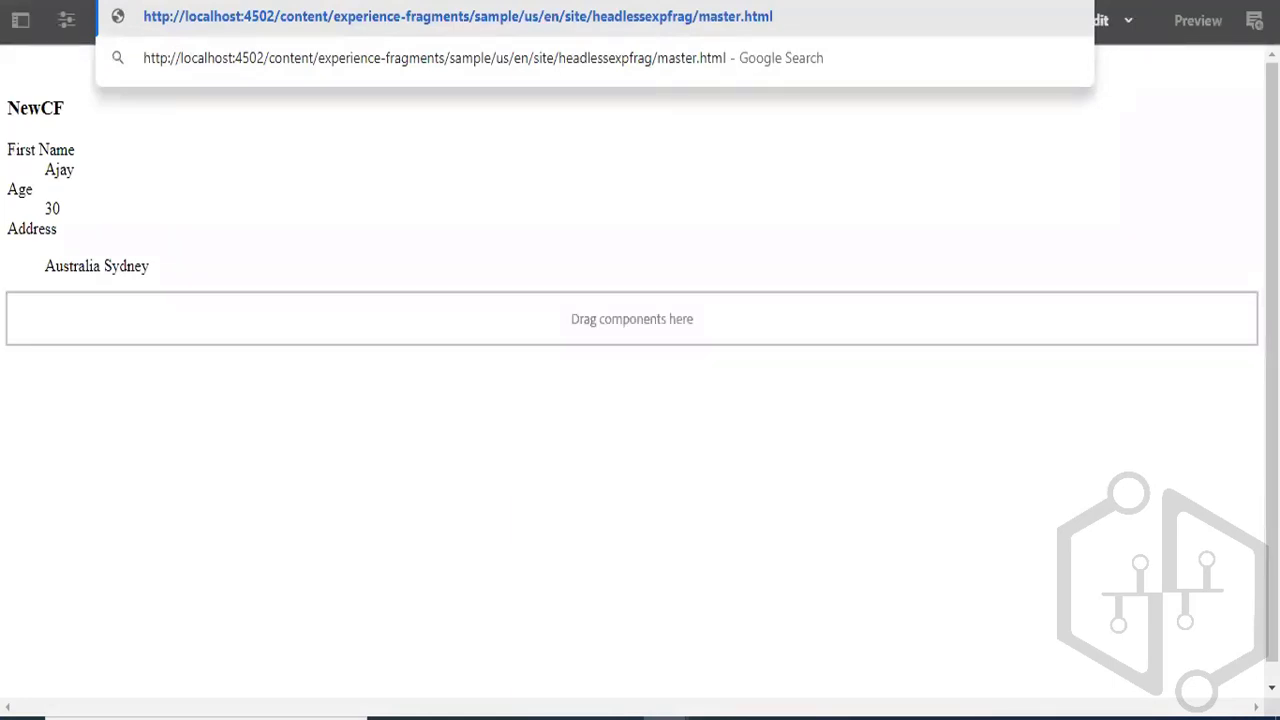
{"action": "key", "text": "BackSpace"}
{"action": "key", "text": "BackSpace"}
{"action": "key", "text": "BackSpace"}
{"action": "key", "text": "BackSpace"}
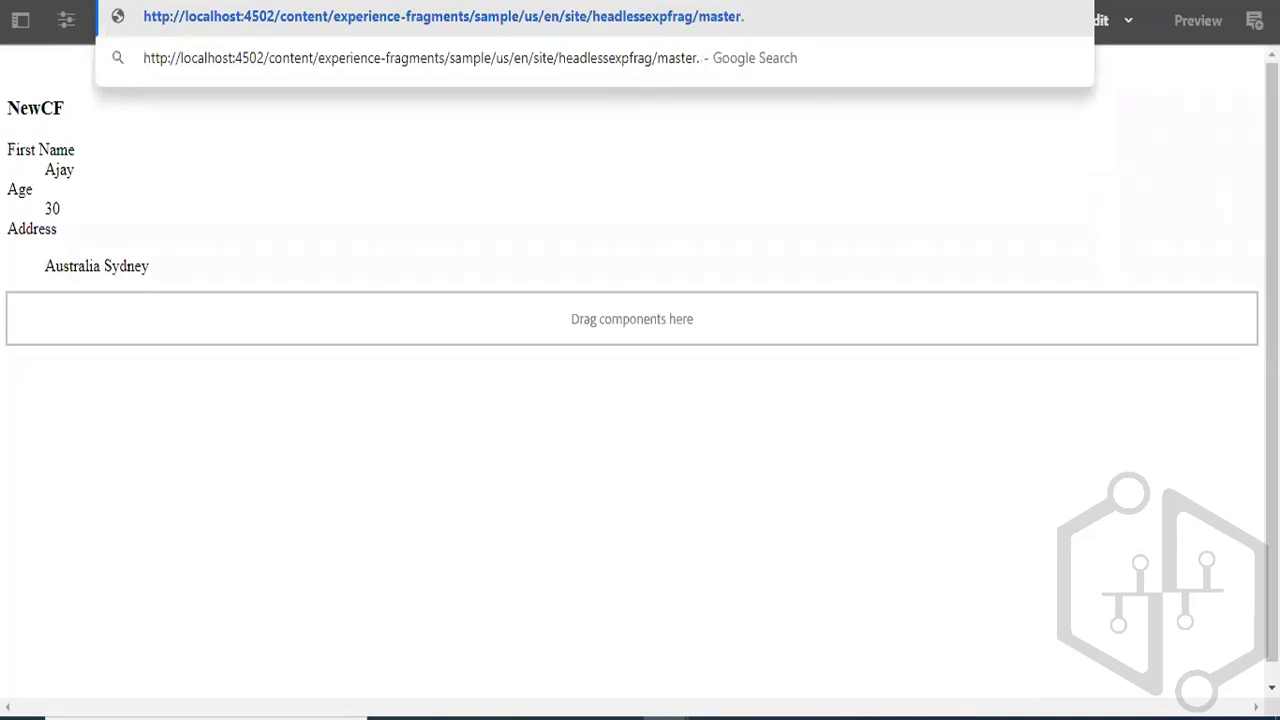
{"action": "type", "text": "model.json"}
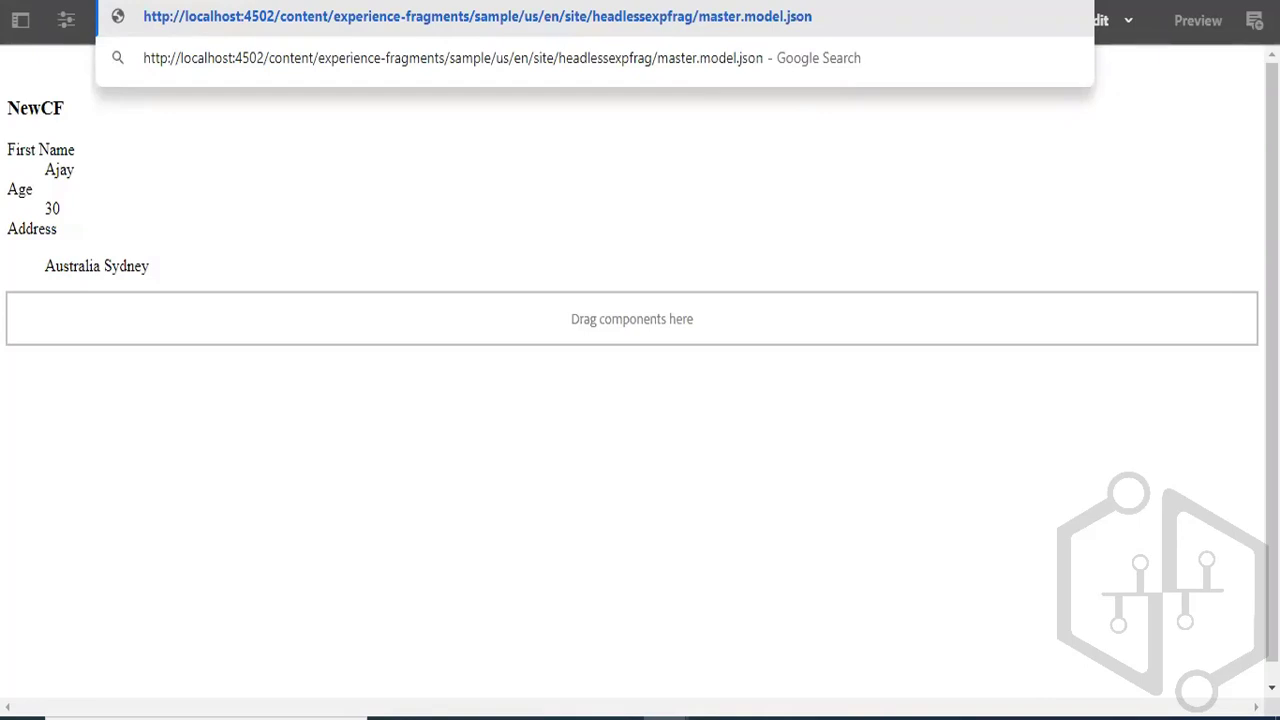
{"action": "key", "text": "Return"}
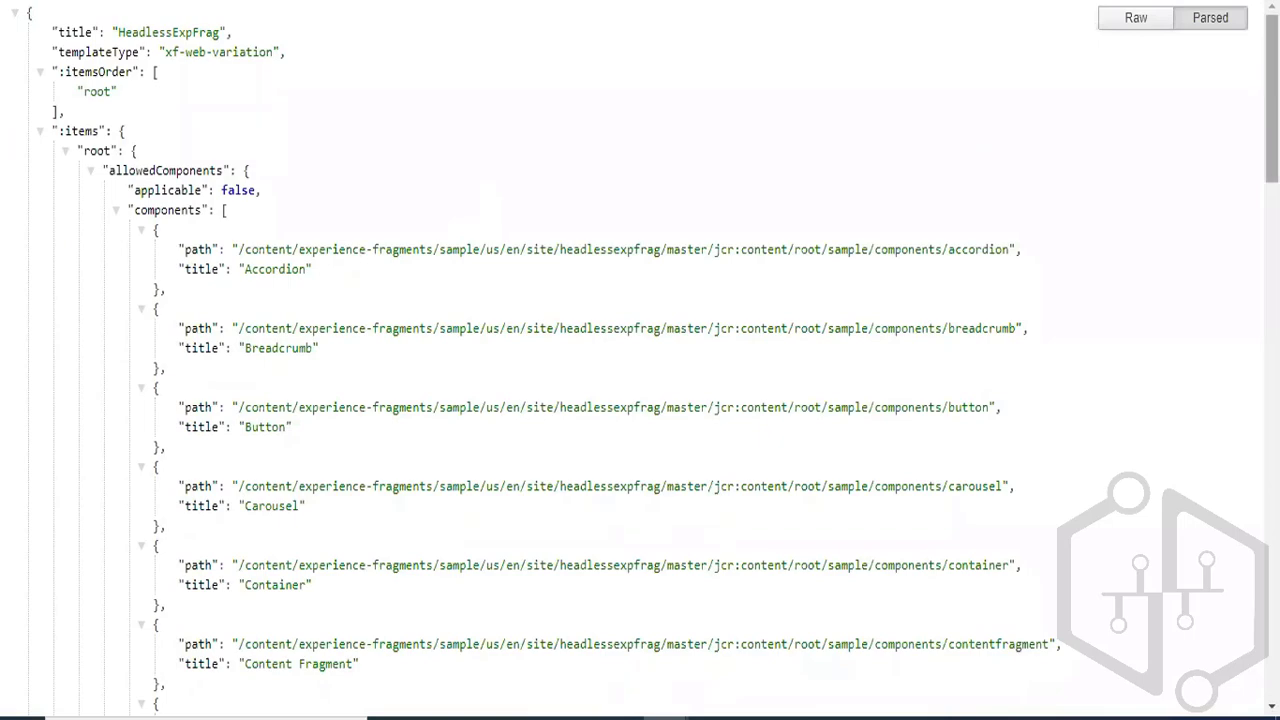
{"action": "scroll", "coordinate": [1271, 120], "scroll_direction": "down", "scroll_amount": 3}
{"action": "scroll", "coordinate": [709, 360], "scroll_direction": "down", "scroll_amount": 15}
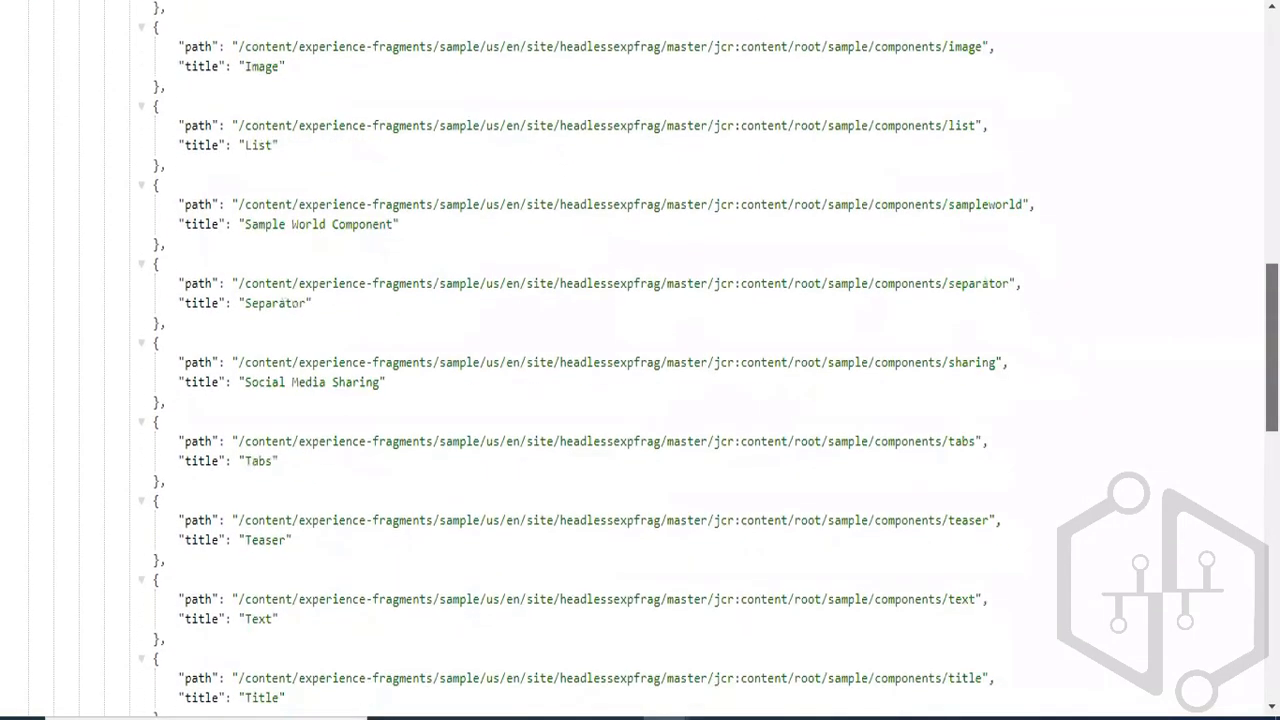
{"action": "scroll", "coordinate": [640, 360], "scroll_direction": "down", "scroll_amount": 7}
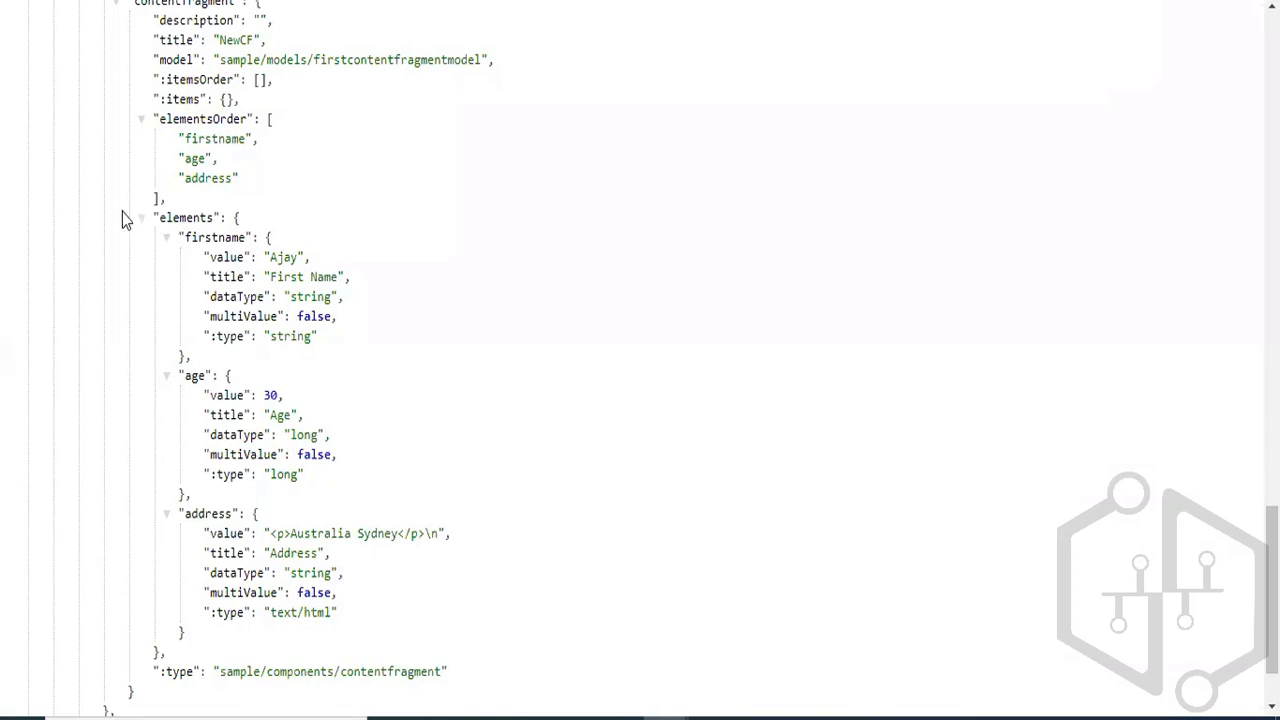
- Highlight the elements block in the NewCF JSON output and view the Rates & Charges section of the ICICI Bank site as a use case
{"action": "left_click_drag", "start_coordinate": [122, 212], "coordinate": [443, 600]}
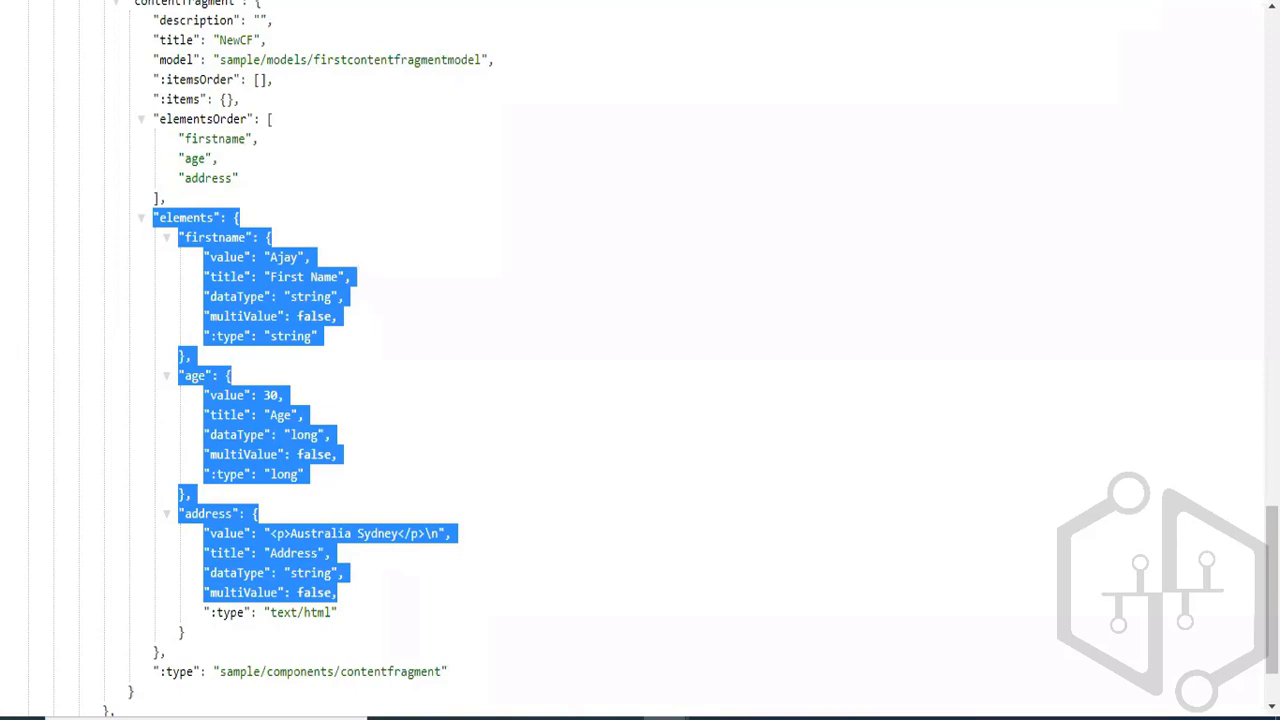
{"action": "left_click", "coordinate": [350, 0]}
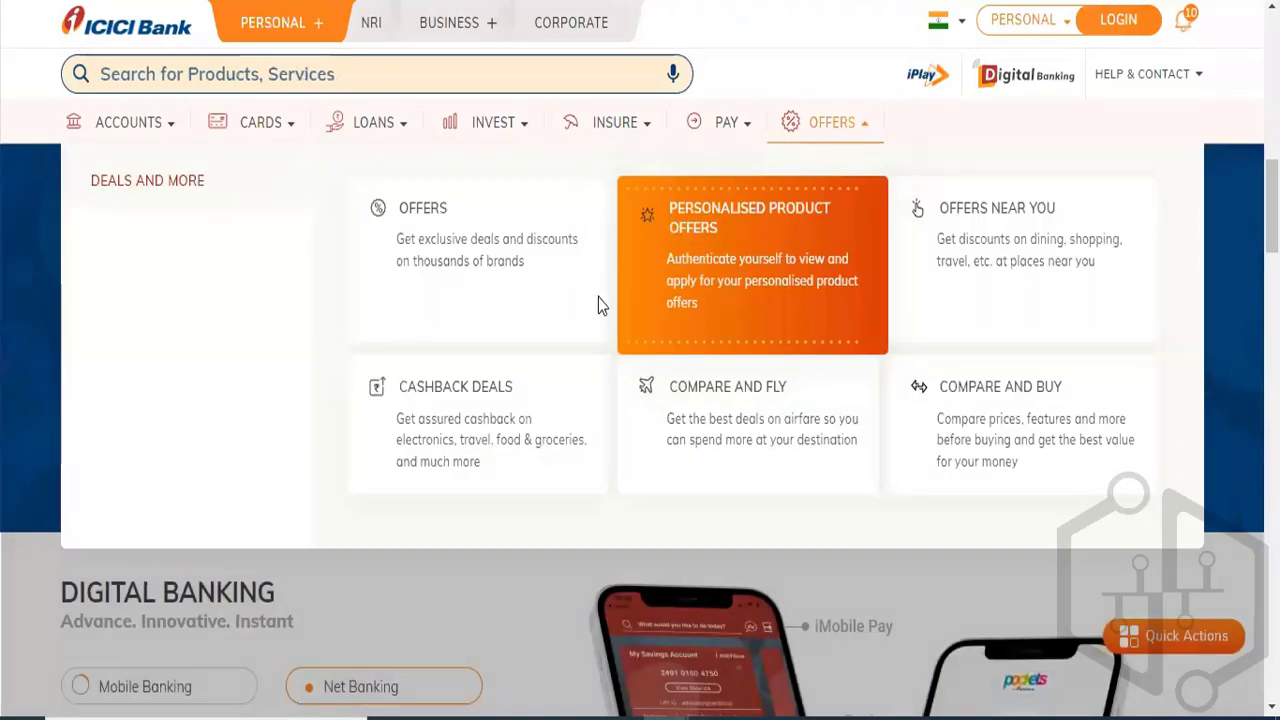
{"action": "mouse_move", "coordinate": [614, 122]}
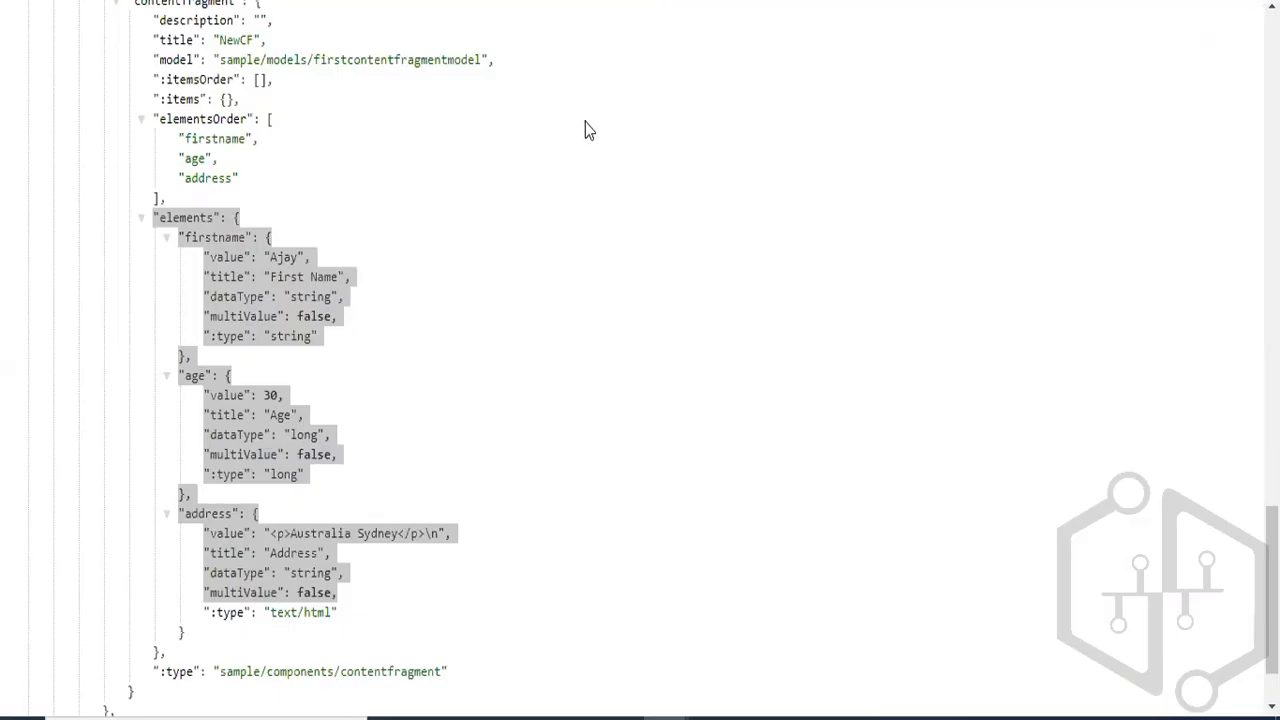
{"action": "left_click", "coordinate": [547, 155]}
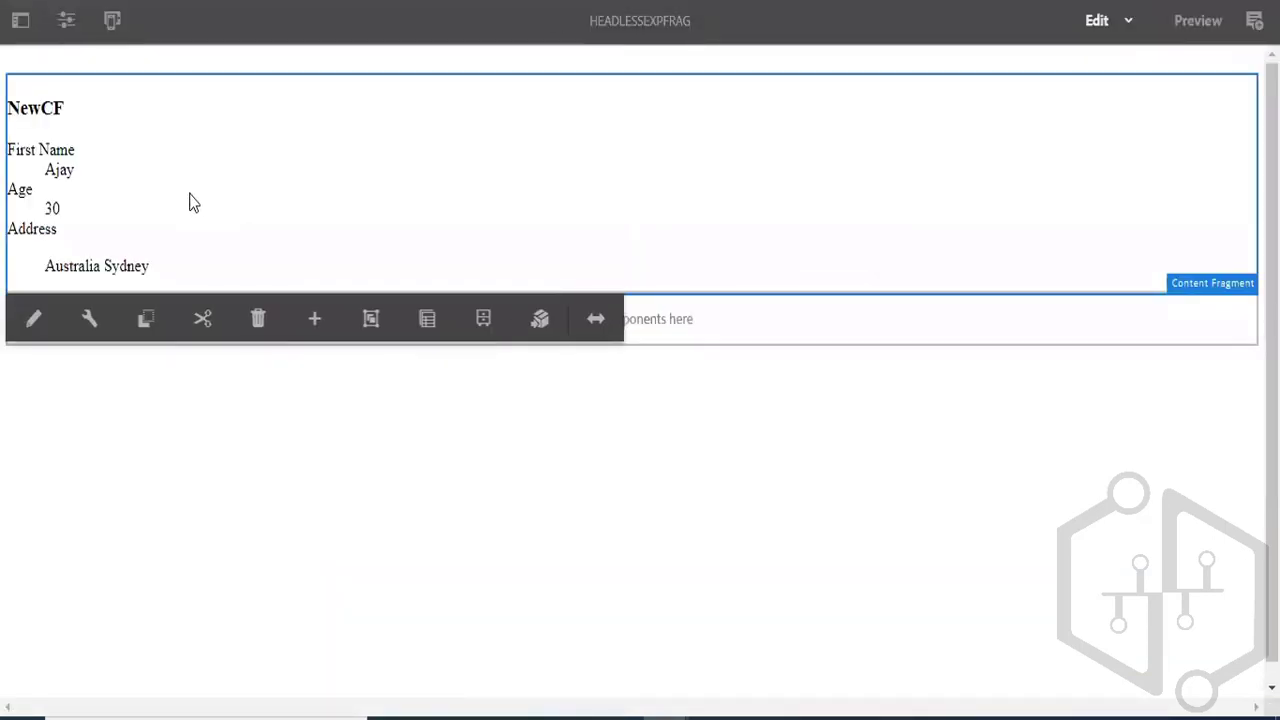
- Review the Content Fragment component's settings in HeadlessExpFrag, and set the Age of the NewCF content fragment to 40 and save it
{"action": "left_click", "coordinate": [87, 319]}
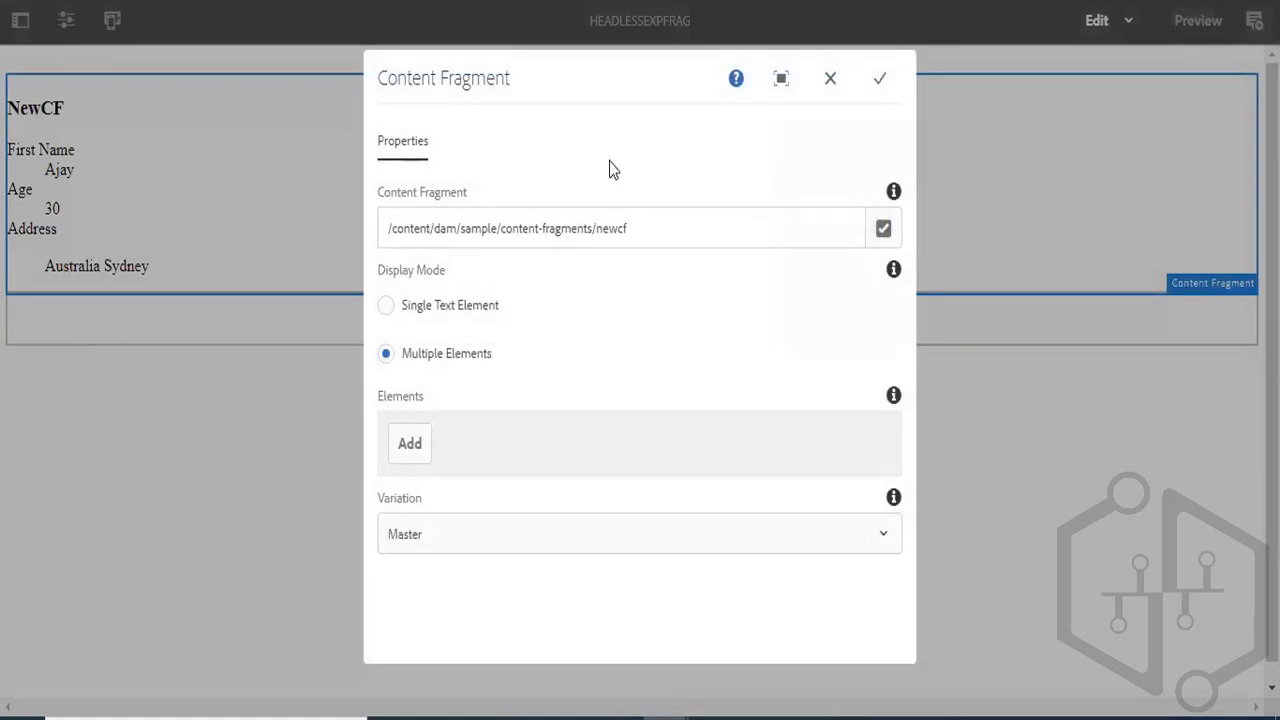
{"action": "left_click", "coordinate": [830, 82]}
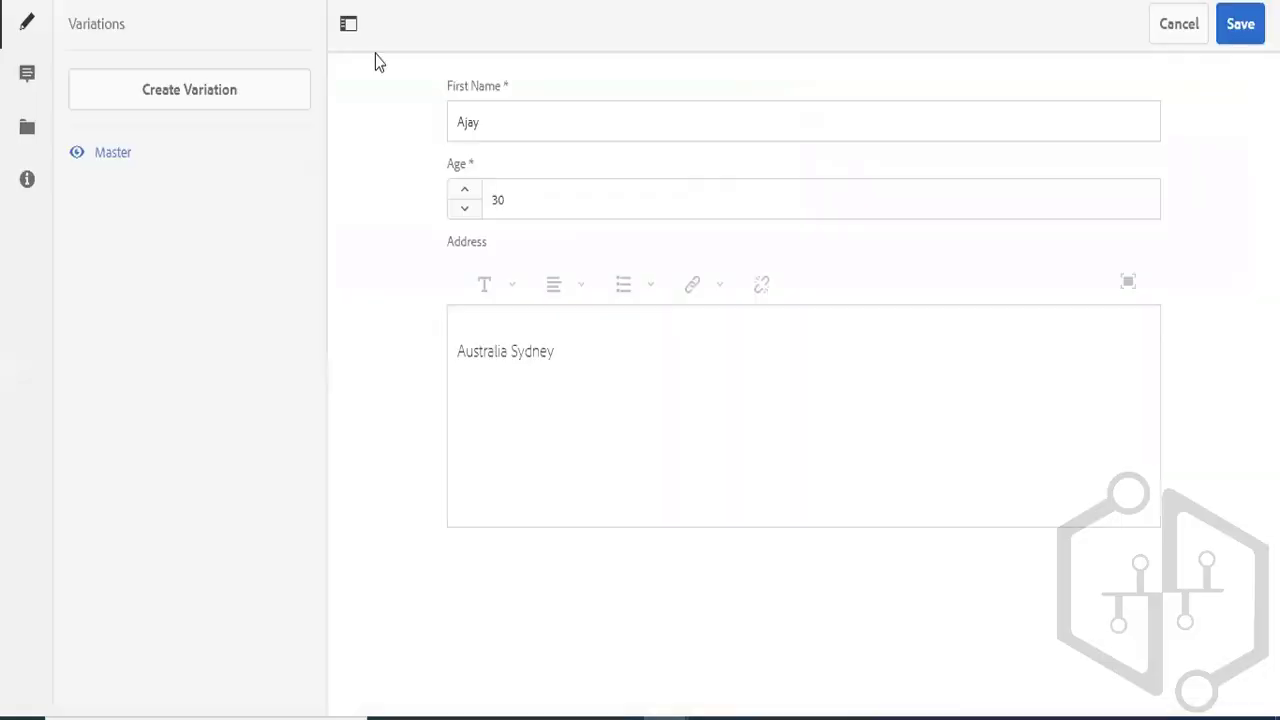
{"action": "left_click_drag", "start_coordinate": [548, 200], "coordinate": [380, 198]}
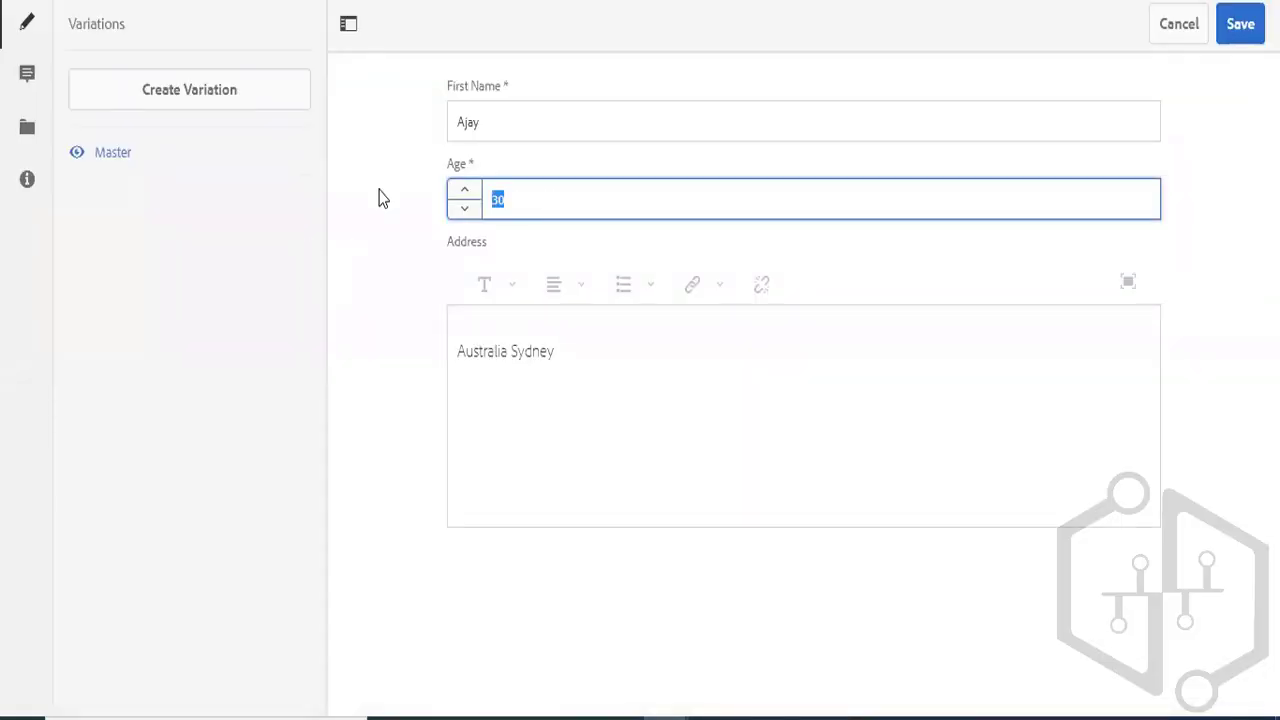
{"action": "type", "text": "40"}
{"action": "left_click", "coordinate": [1241, 25]}
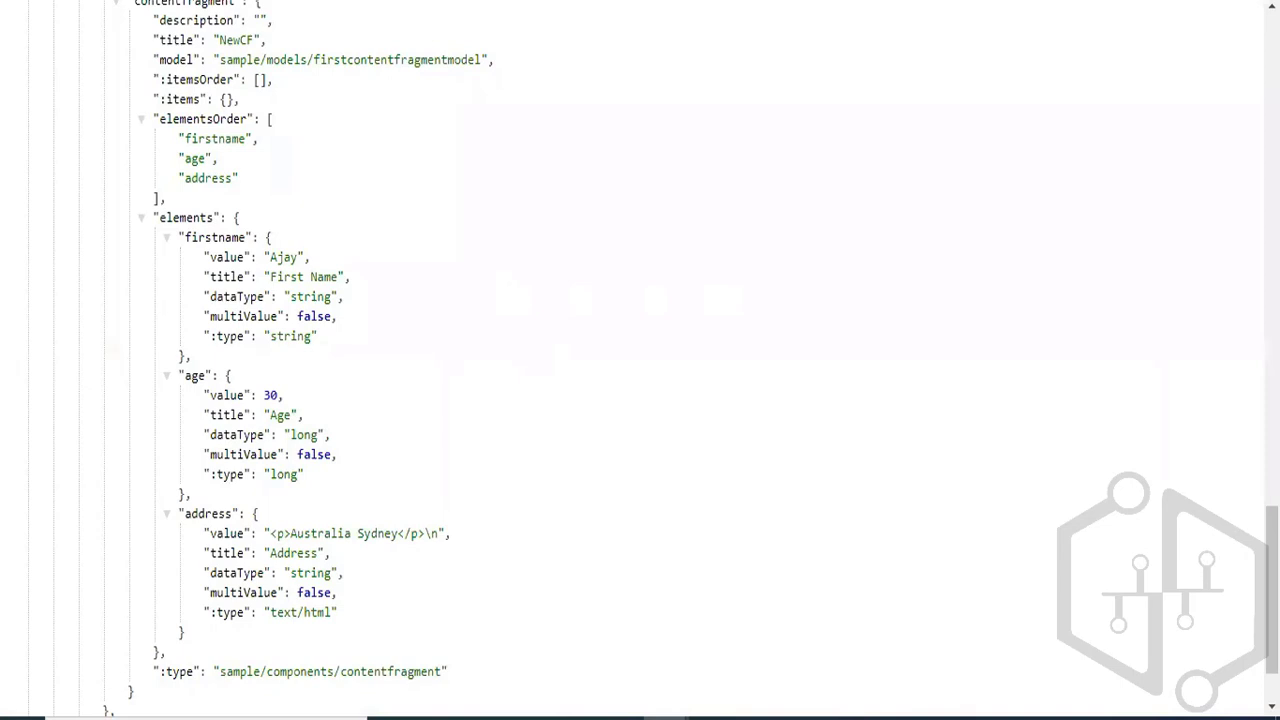
- Reload the experience fragment's model JSON and check the value of the age element
{"action": "key", "text": "F5"}
{"action": "triple_click", "coordinate": [282, 398]}
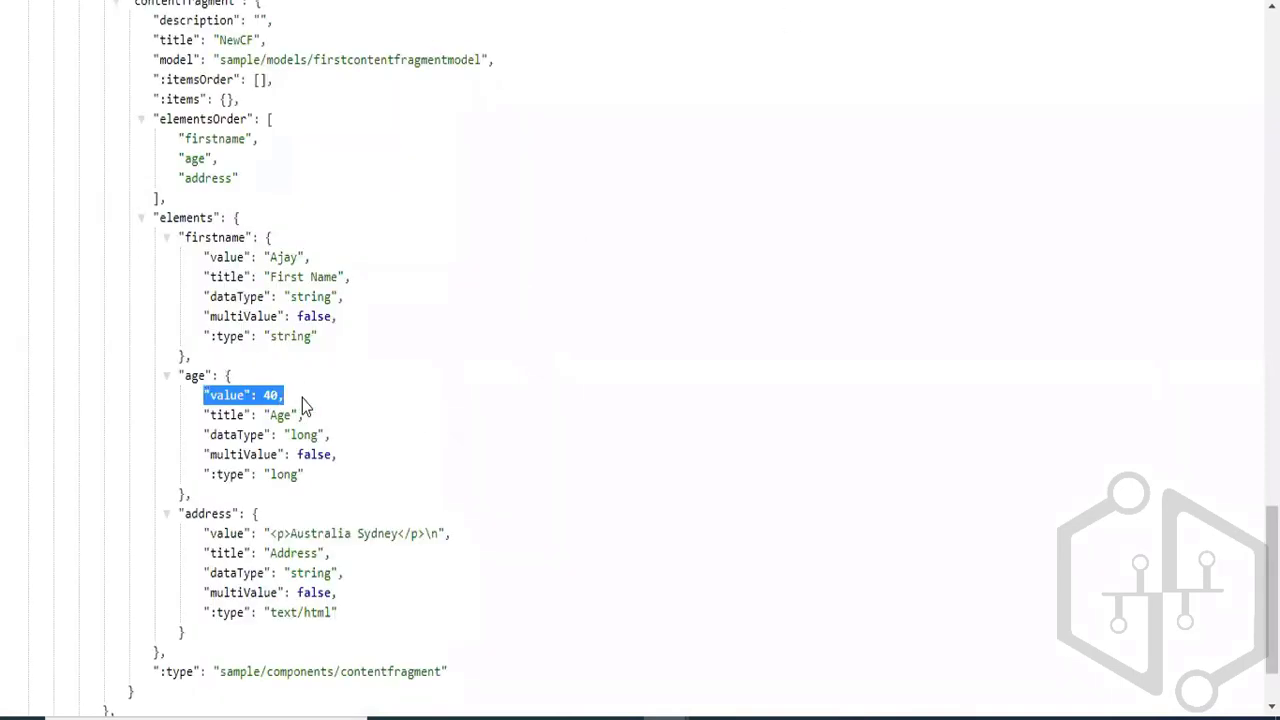